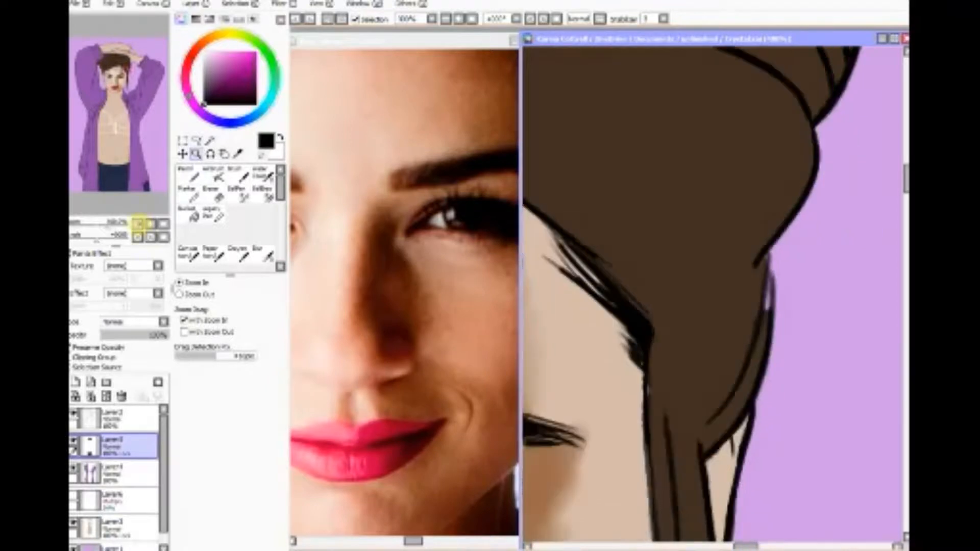
click(138, 223)
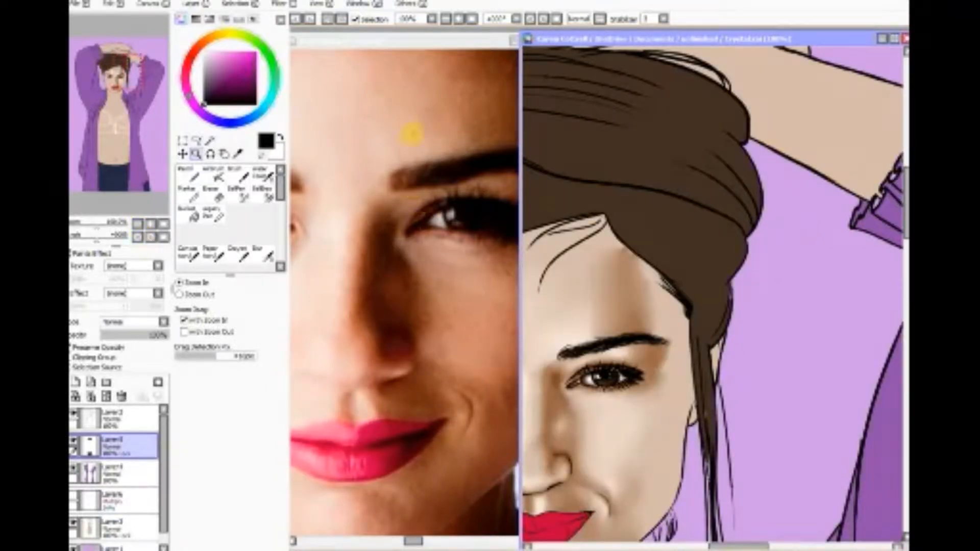
Step: Frame the hair in the portrait drawing and the reference photo at comparable views to examine its shape and shading
click(428, 100)
drag(541, 186, 540, 168)
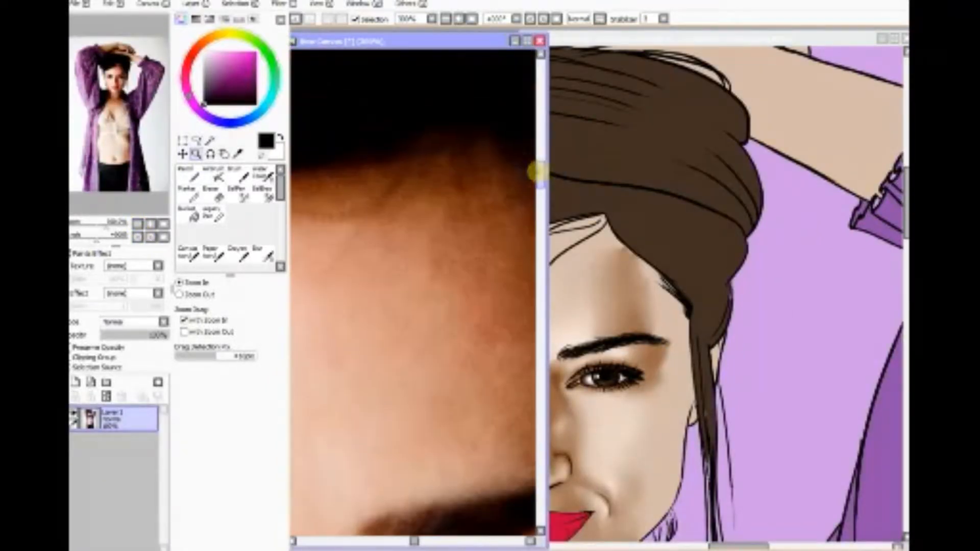
click(139, 225)
click(139, 224)
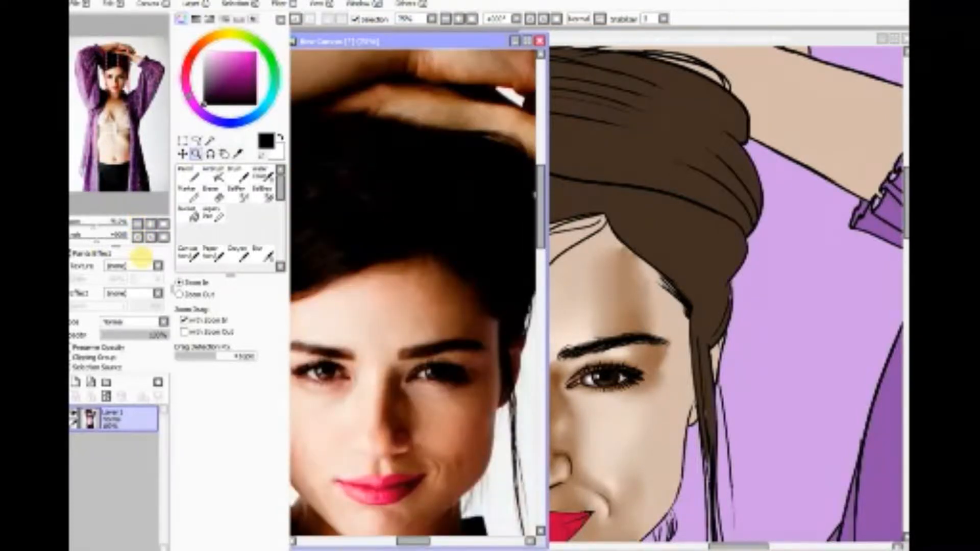
drag(415, 540, 426, 540)
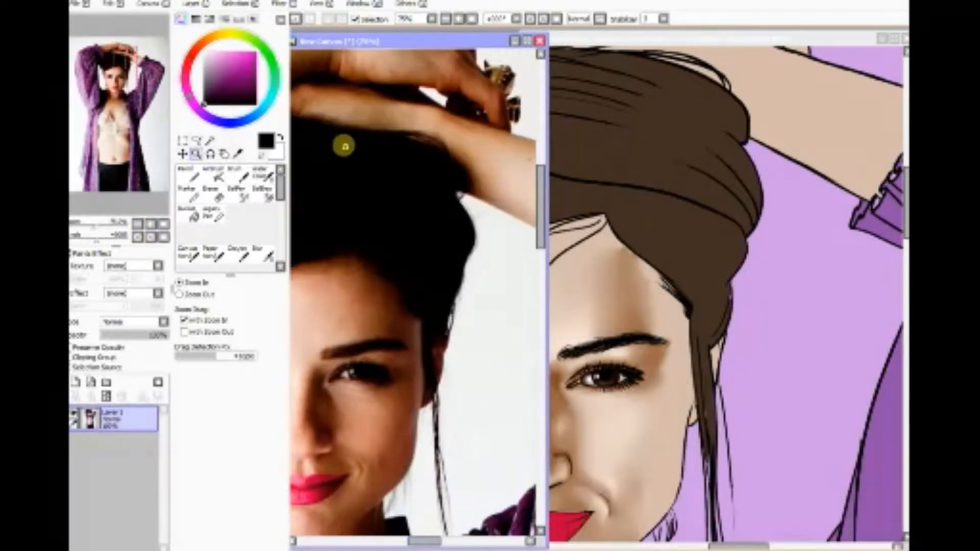
drag(331, 142, 464, 379)
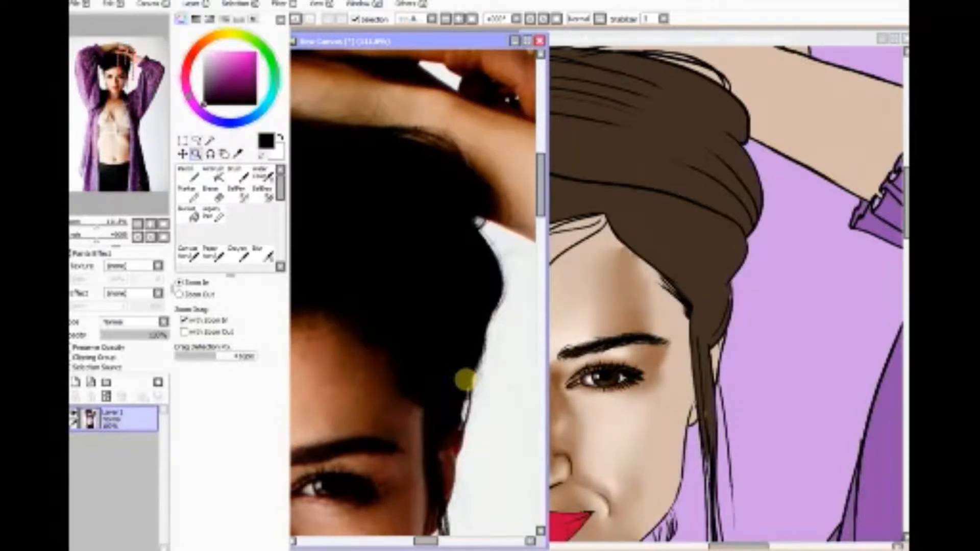
click(562, 462)
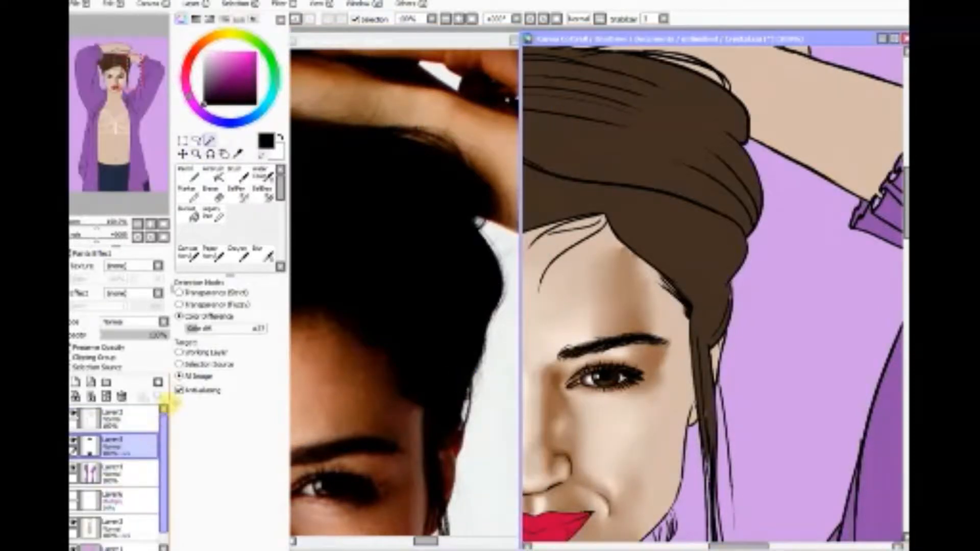
Step: Set the Brush to size 35 and sample a brown from the drawn hair as the painting colour
click(233, 176)
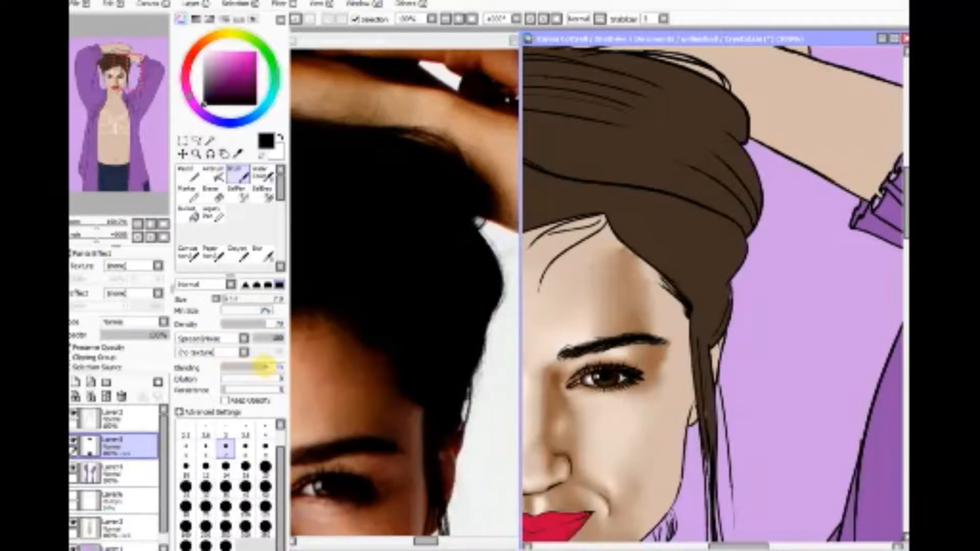
click(225, 487)
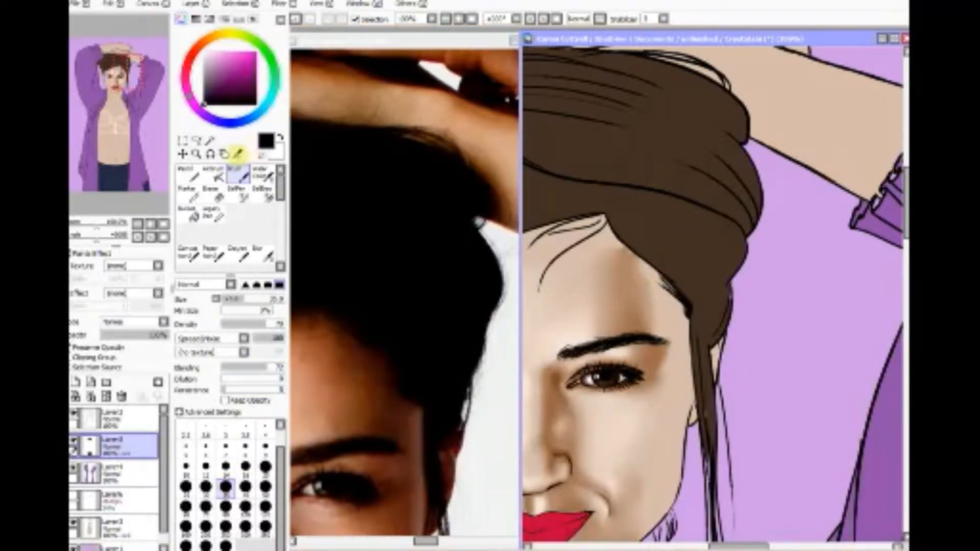
click(237, 154)
click(665, 152)
click(586, 166)
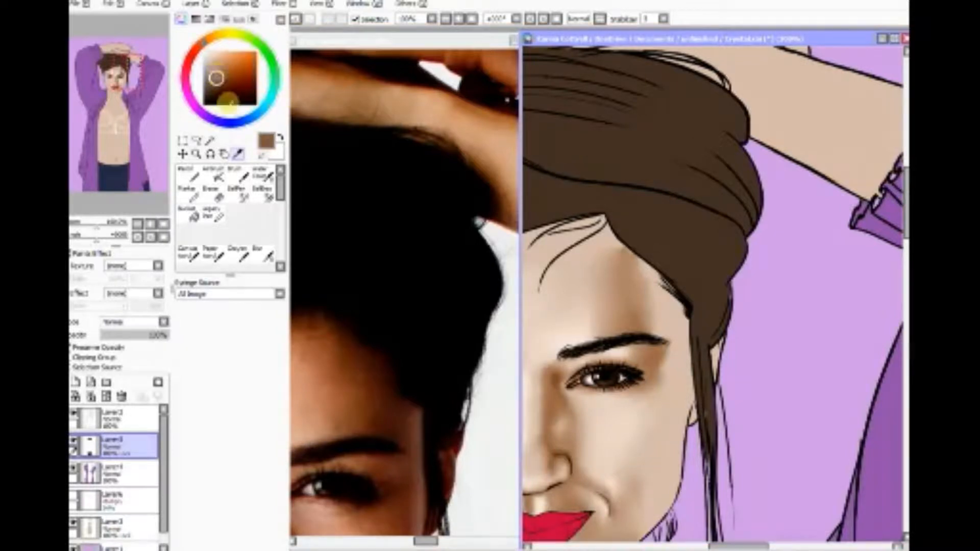
click(238, 195)
click(236, 175)
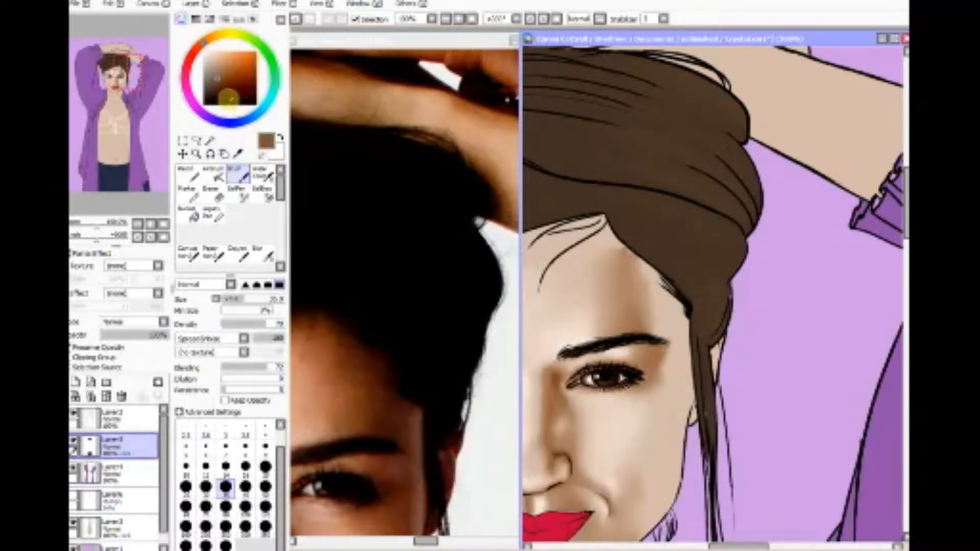
Step: Shade the hair section above the right temple with very dark brown, using the Brush at size 14
drag(228, 98, 215, 94)
click(163, 224)
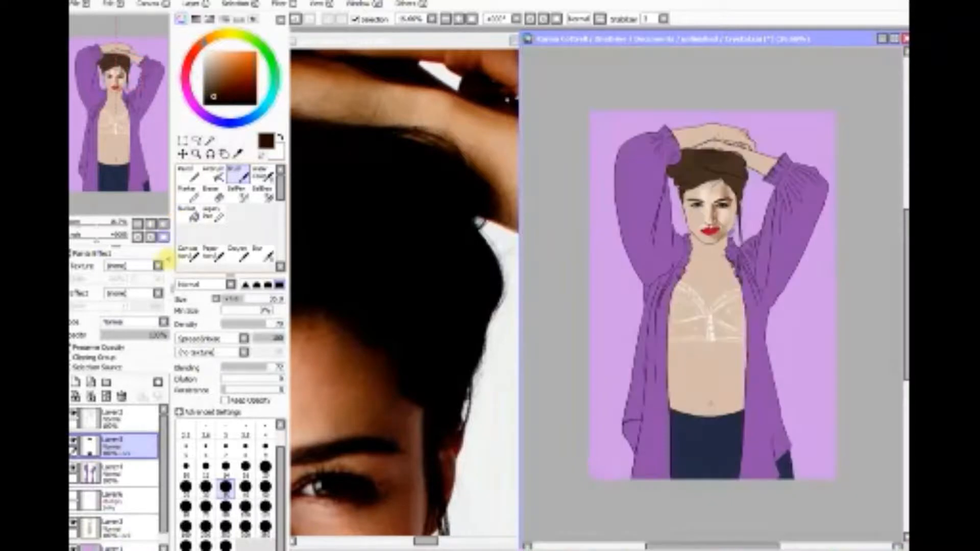
click(196, 154)
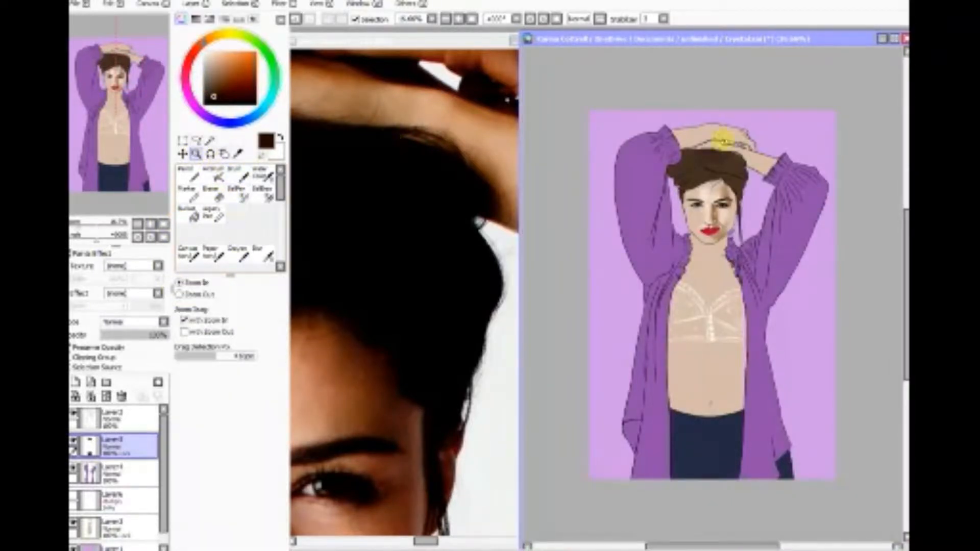
drag(747, 197, 755, 197)
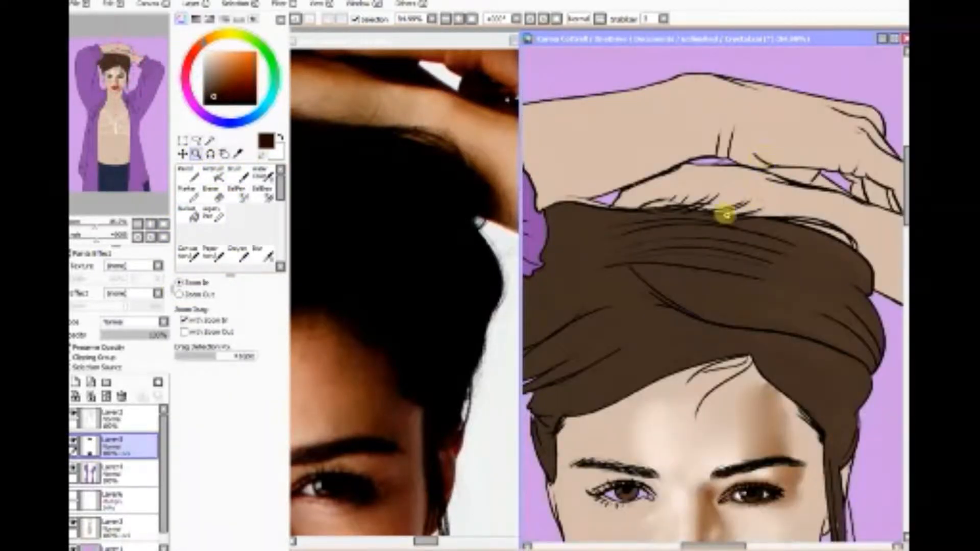
drag(687, 204, 896, 468)
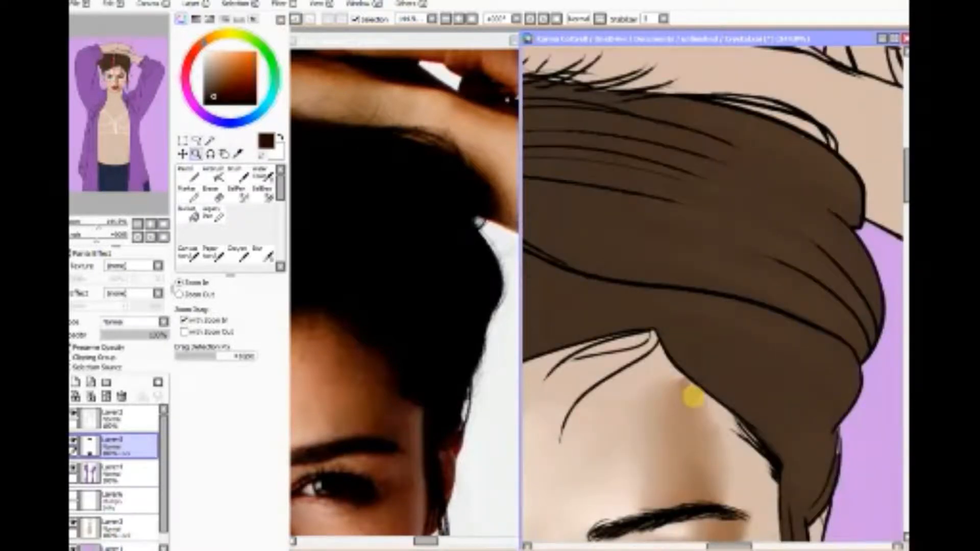
click(237, 175)
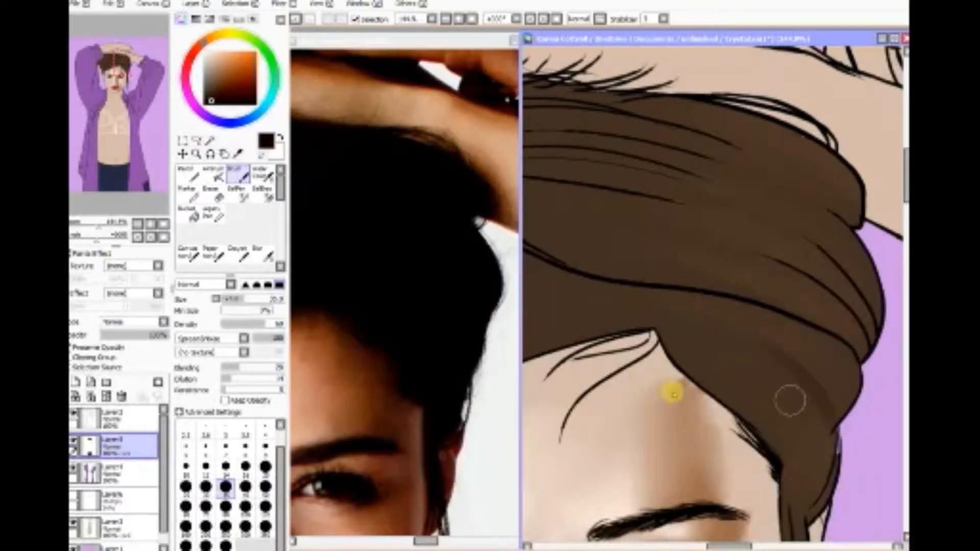
click(225, 465)
mouse_move(798, 340)
mouse_down()
mouse_move(773, 365)
mouse_move(636, 318)
mouse_move(813, 401)
mouse_move(713, 333)
mouse_move(821, 431)
mouse_move(823, 403)
mouse_move(811, 495)
mouse_move(815, 445)
mouse_move(813, 461)
mouse_move(792, 392)
mouse_move(773, 441)
mouse_move(699, 349)
mouse_move(760, 428)
mouse_move(734, 406)
mouse_move(769, 422)
mouse_move(725, 390)
mouse_move(812, 440)
mouse_move(693, 353)
mouse_move(822, 437)
mouse_move(667, 329)
mouse_move(818, 428)
mouse_move(689, 336)
mouse_move(823, 419)
mouse_move(676, 327)
mouse_move(818, 406)
mouse_move(721, 383)
mouse_move(832, 453)
mouse_move(737, 413)
mouse_move(775, 435)
mouse_move(694, 376)
mouse_move(740, 397)
mouse_move(689, 350)
mouse_move(766, 400)
mouse_move(682, 322)
mouse_move(825, 423)
mouse_move(783, 383)
mouse_move(821, 418)
mouse_move(827, 450)
mouse_move(764, 442)
mouse_move(803, 464)
mouse_move(813, 450)
mouse_move(799, 449)
mouse_move(803, 475)
mouse_move(818, 467)
mouse_move(788, 495)
mouse_move(810, 475)
mouse_move(783, 485)
mouse_move(826, 450)
mouse_move(784, 464)
mouse_move(832, 426)
mouse_move(799, 490)
mouse_move(830, 433)
mouse_move(800, 509)
mouse_move(831, 451)
mouse_move(803, 516)
mouse_move(834, 475)
mouse_move(816, 509)
mouse_move(834, 449)
mouse_move(811, 518)
mouse_move(789, 508)
mouse_move(852, 310)
mouse_move(693, 326)
mouse_move(709, 319)
mouse_move(851, 381)
mouse_move(754, 319)
mouse_move(680, 291)
mouse_move(837, 313)
mouse_move(855, 221)
mouse_up()
Step: Fill the purple gap along the outer hair edge above the ear with very dark brown using the Pencil
drag(901, 178, 903, 190)
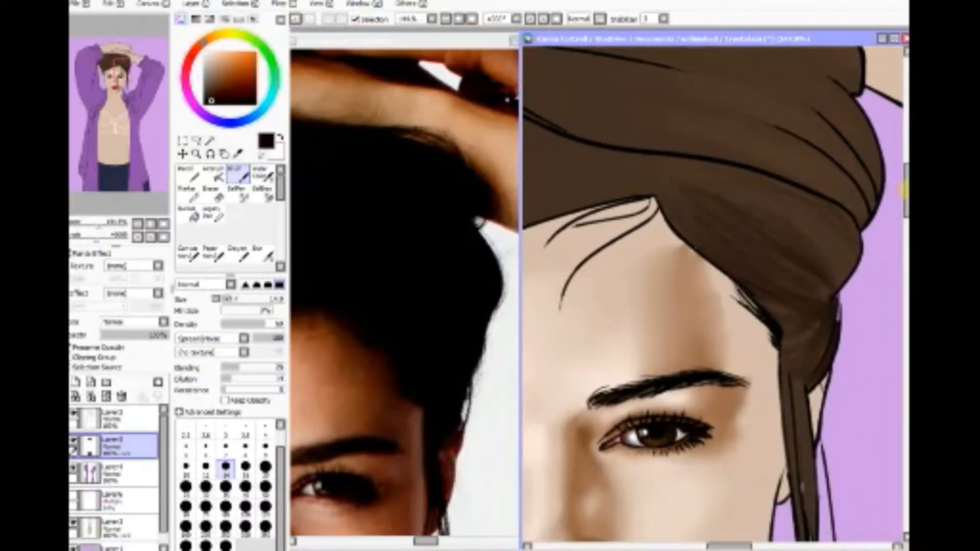
click(234, 5)
click(235, 3)
click(189, 173)
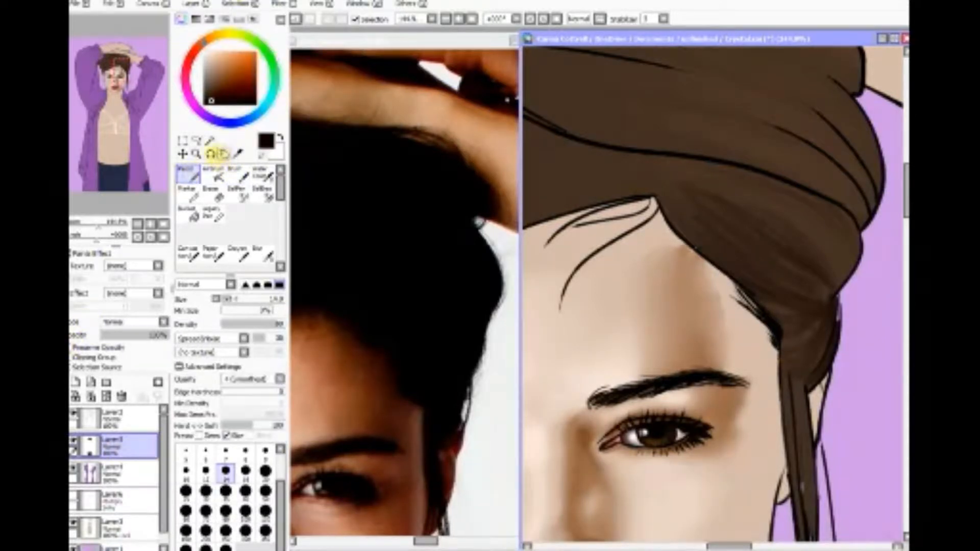
click(196, 154)
drag(810, 369, 859, 258)
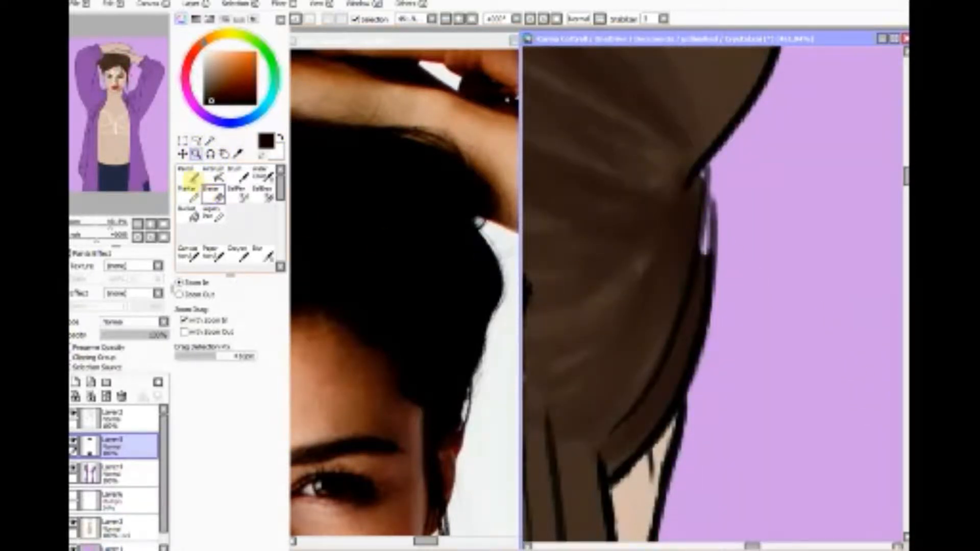
click(192, 177)
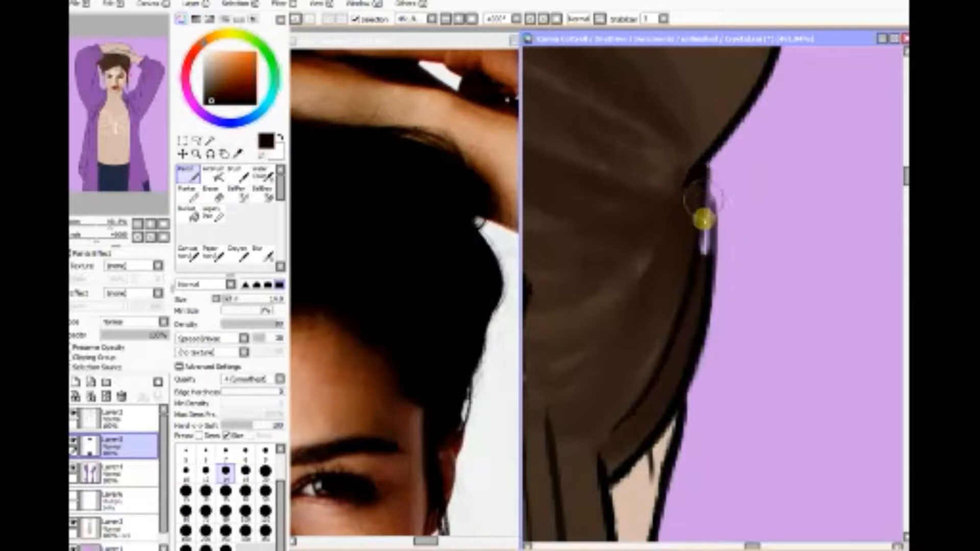
drag(703, 220, 697, 284)
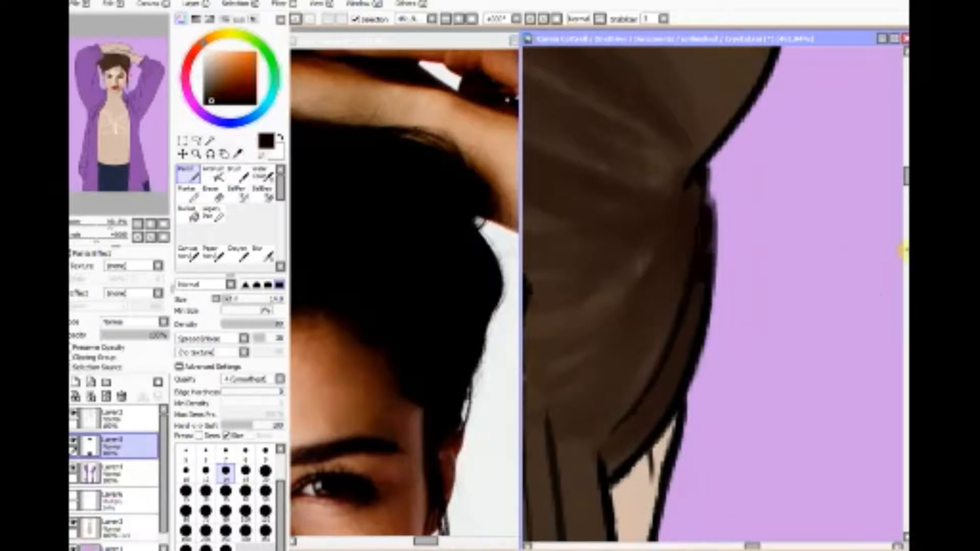
Step: Cover the small gap beneath the upper hair outline and blend the dark patches with the Brush in the hair's brown
drag(904, 179, 903, 134)
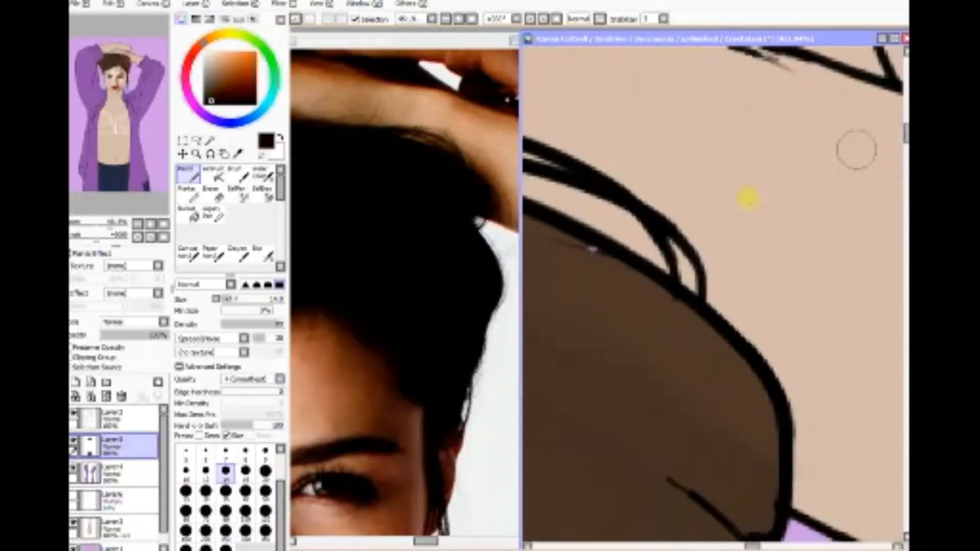
drag(580, 242, 600, 252)
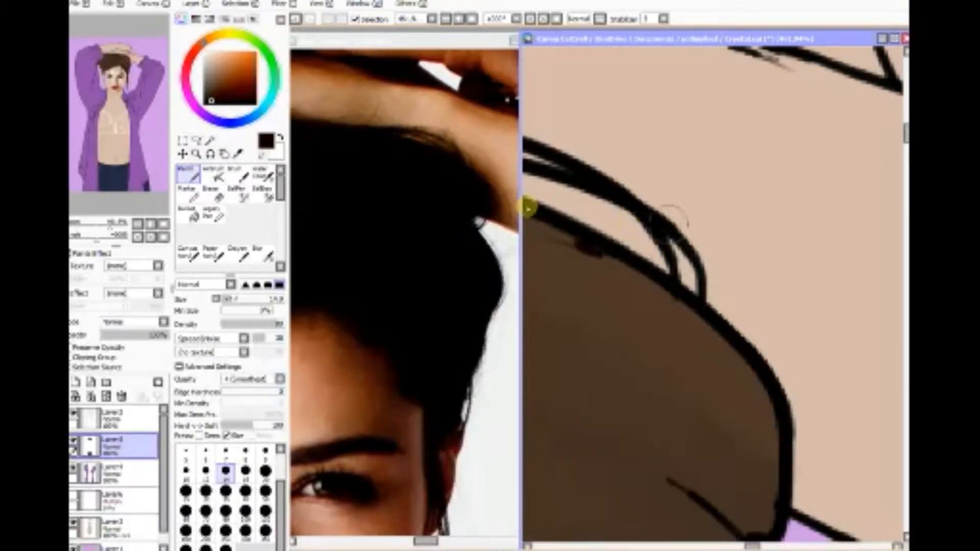
click(617, 295)
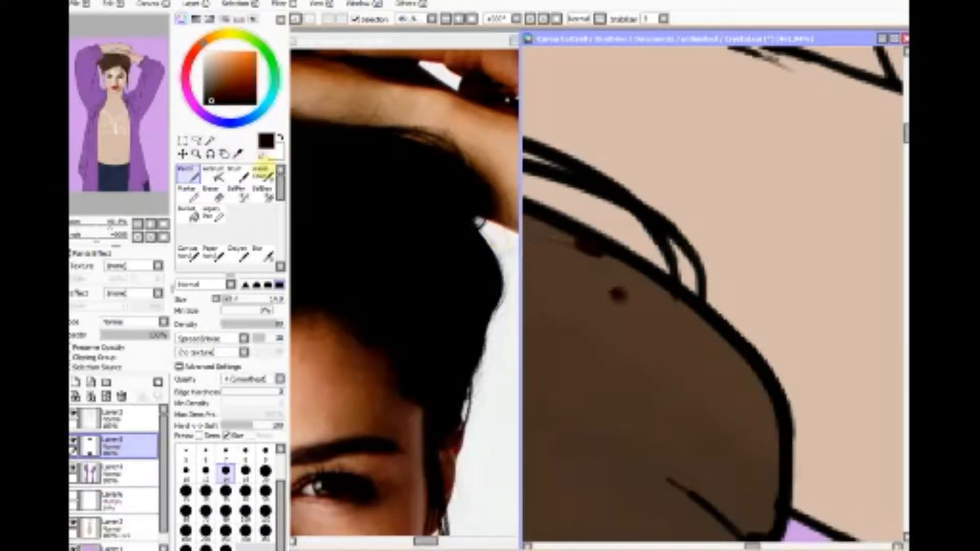
alt+click(361, 164)
click(238, 175)
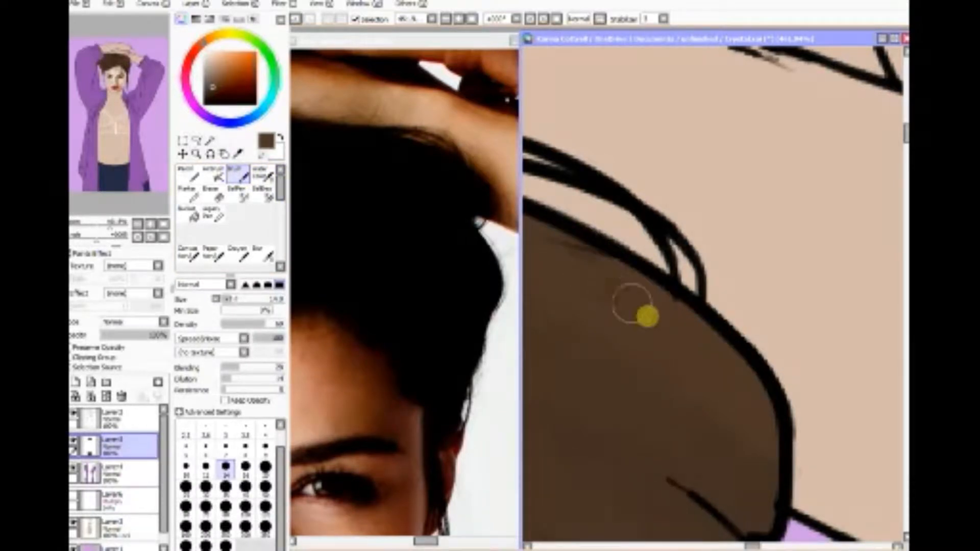
Step: Paint brown over the gaps in the loose hair strand hanging beside the face
click(164, 223)
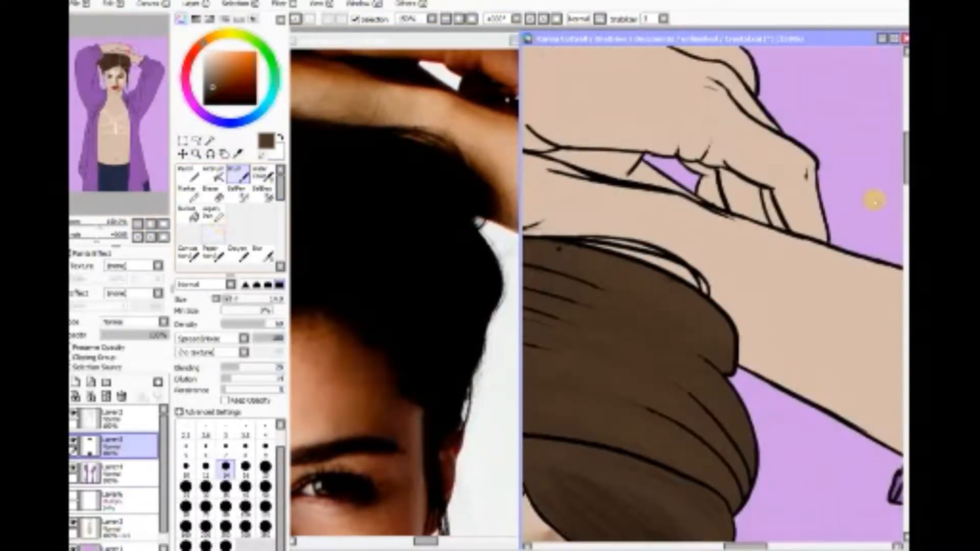
drag(903, 161, 867, 233)
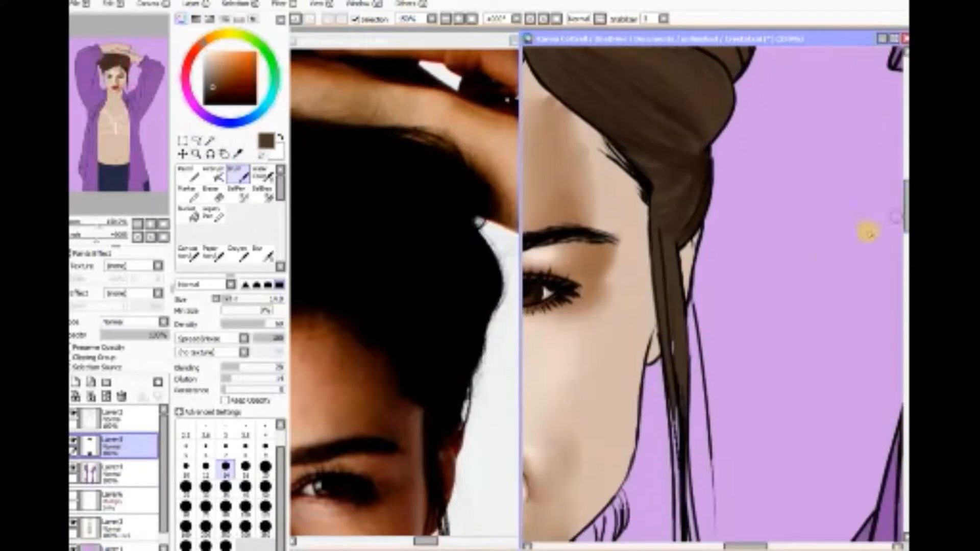
drag(901, 204, 887, 189)
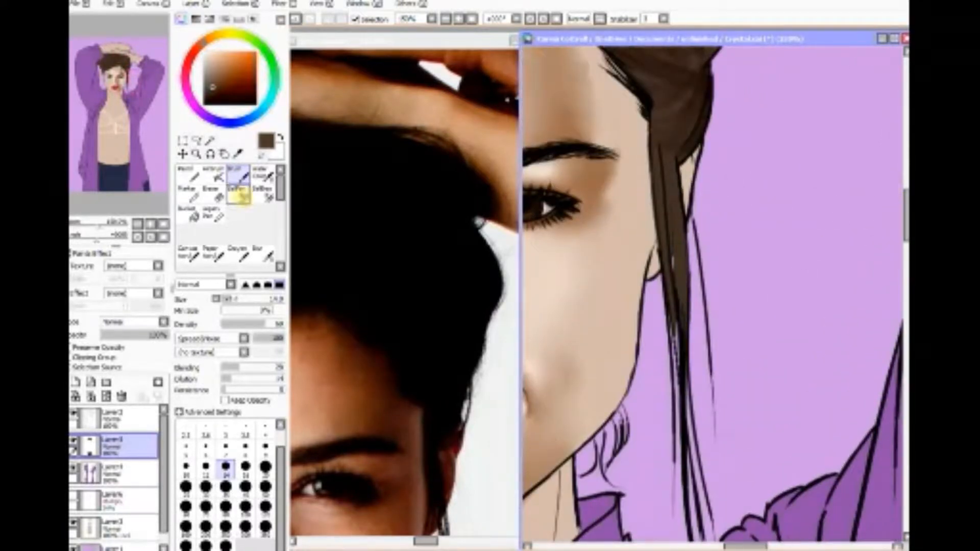
mouse_move(675, 256)
mouse_down()
mouse_move(677, 301)
mouse_move(669, 240)
mouse_move(684, 410)
mouse_up()
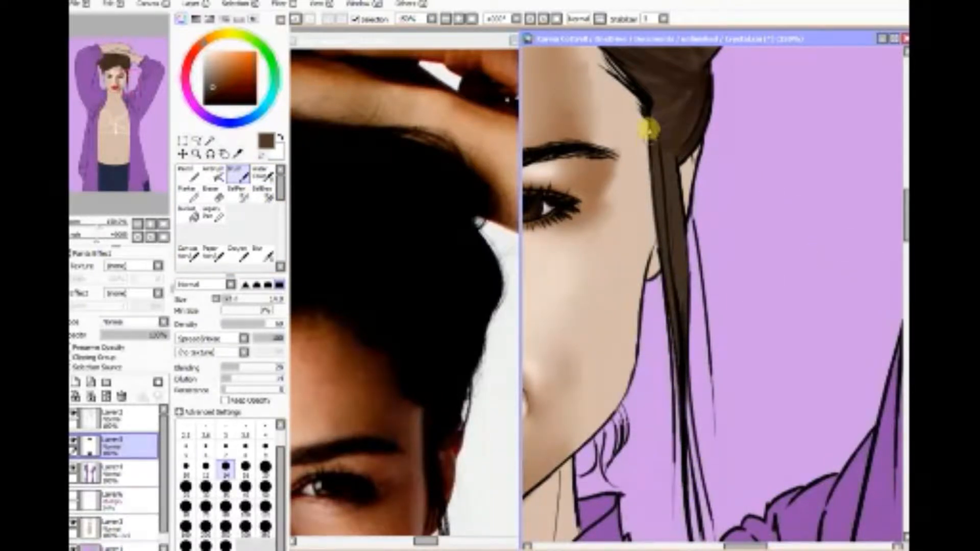
Step: Shade along the fold lines of the swept-up hair with near-black brown Brush strokes
drag(749, 544, 684, 544)
drag(902, 224, 902, 203)
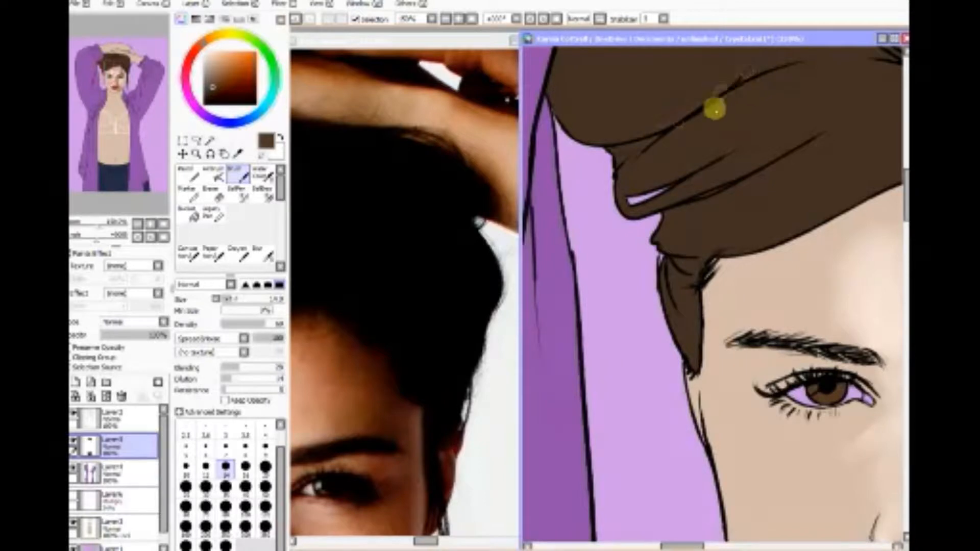
drag(902, 209, 901, 171)
drag(661, 546, 718, 545)
drag(901, 173, 902, 200)
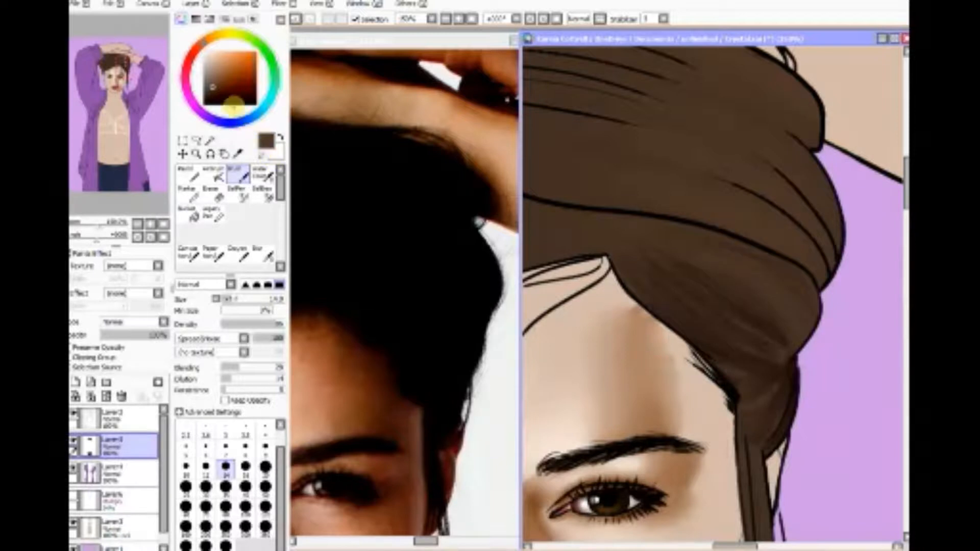
click(204, 104)
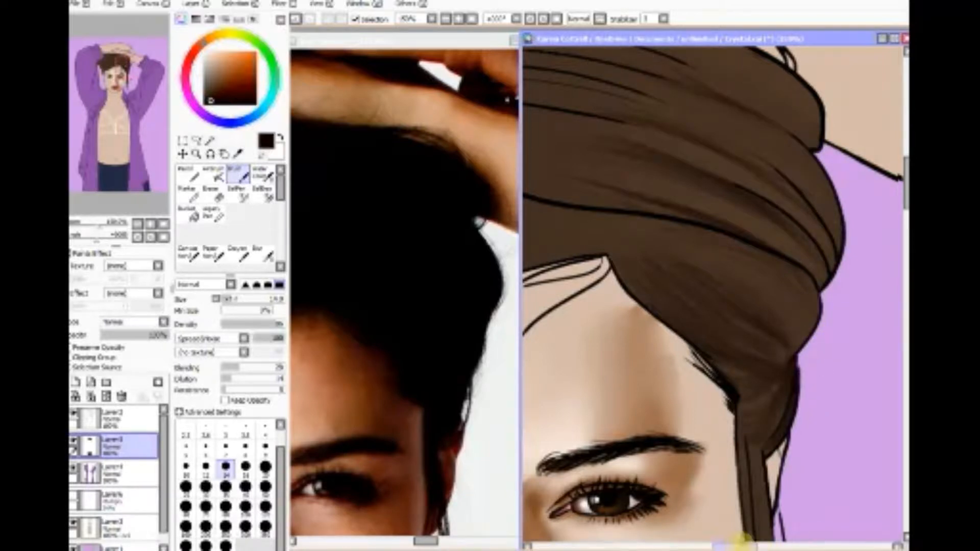
drag(740, 545, 746, 544)
drag(900, 184, 874, 164)
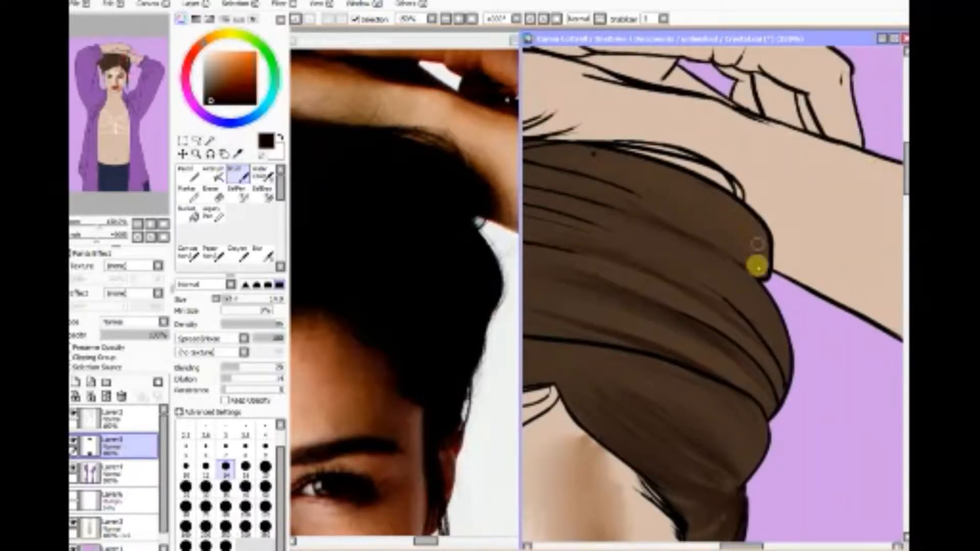
click(524, 163)
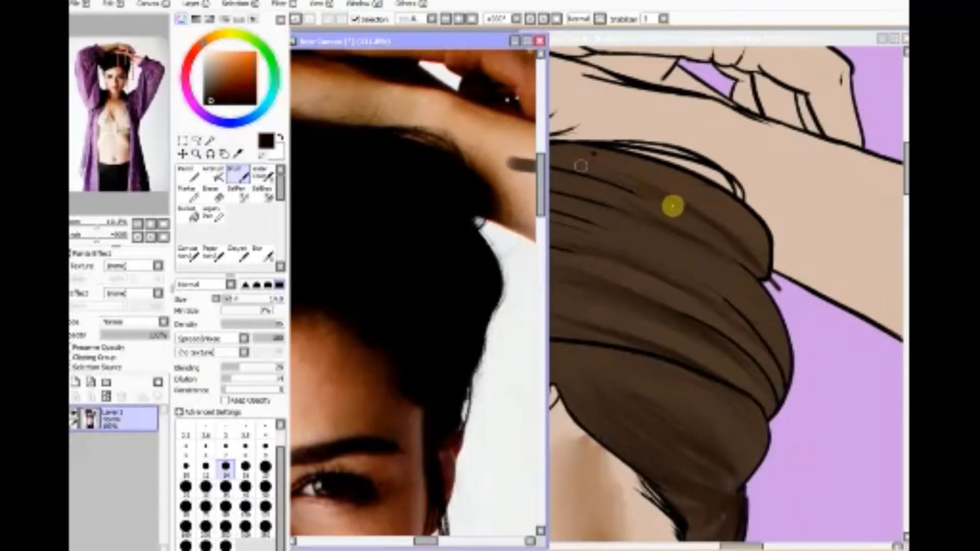
click(108, 4)
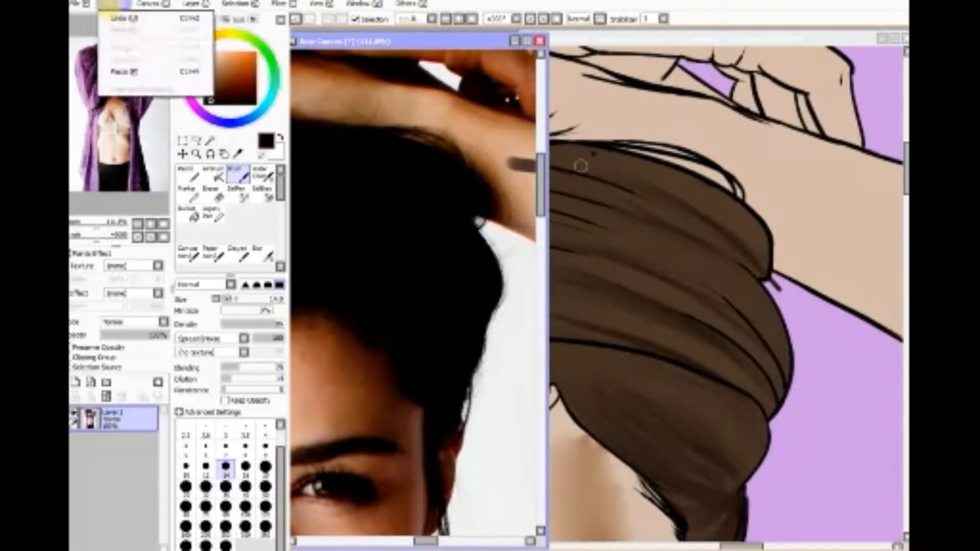
click(118, 17)
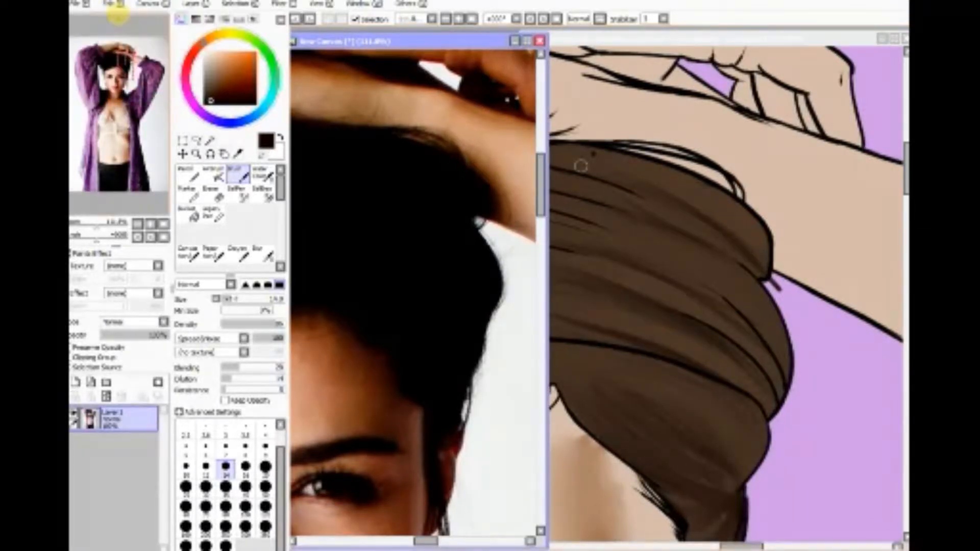
Step: Deepen the upper fold of the swept-up hair beneath the forearm with near-black brown Brush strokes in the portrait
click(630, 43)
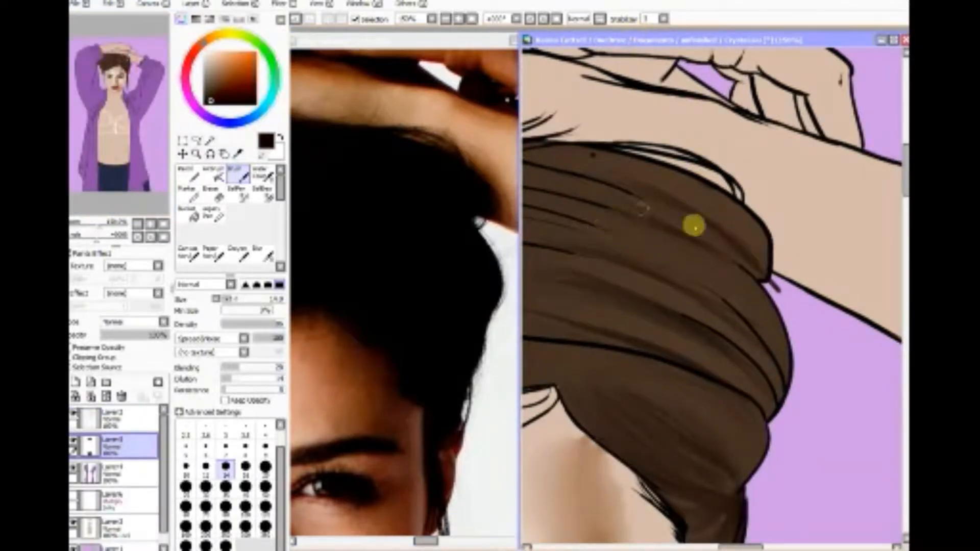
drag(756, 268, 725, 226)
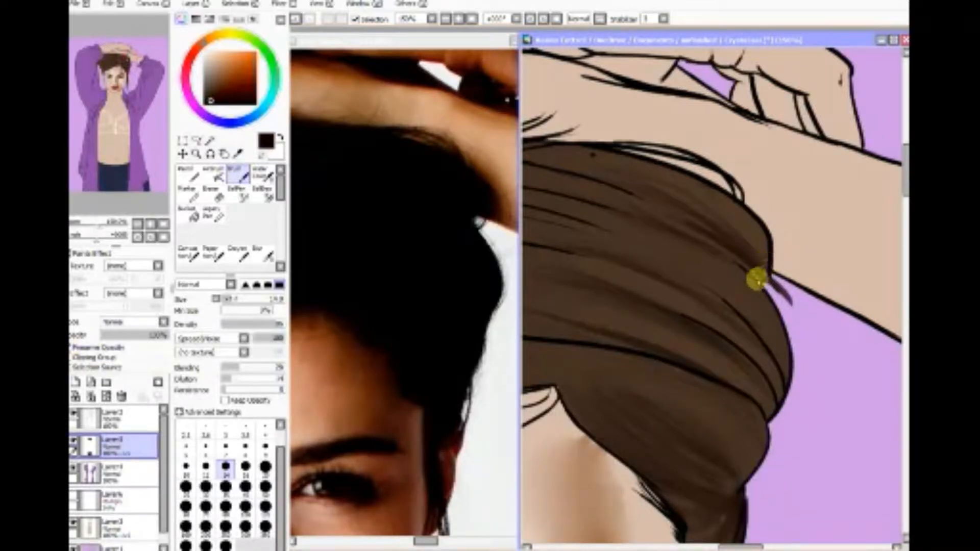
drag(712, 243, 633, 202)
drag(755, 278, 602, 199)
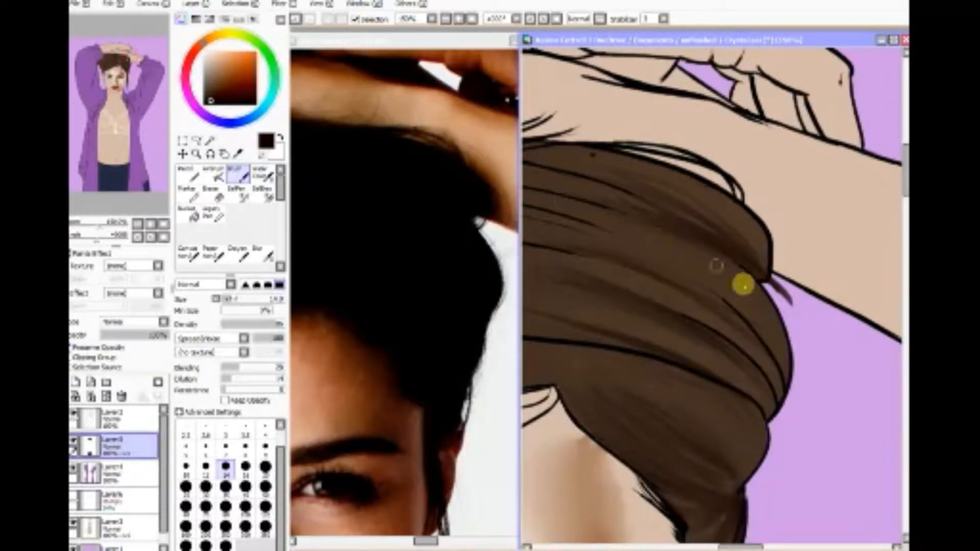
drag(744, 282, 590, 182)
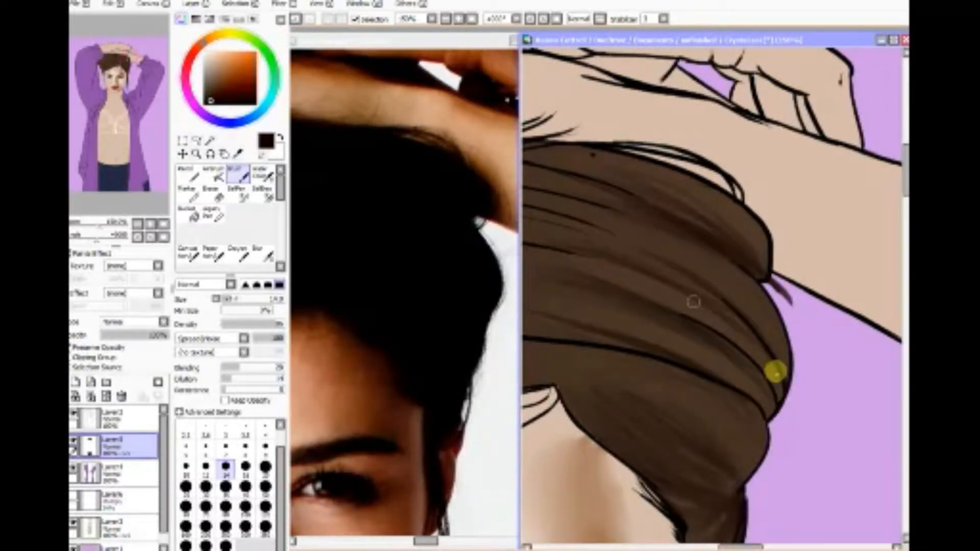
Step: Darken the middle hair folds with long near-black brown strokes running from the outer hair edge towards the forehead side
drag(768, 352, 619, 260)
drag(780, 371, 528, 215)
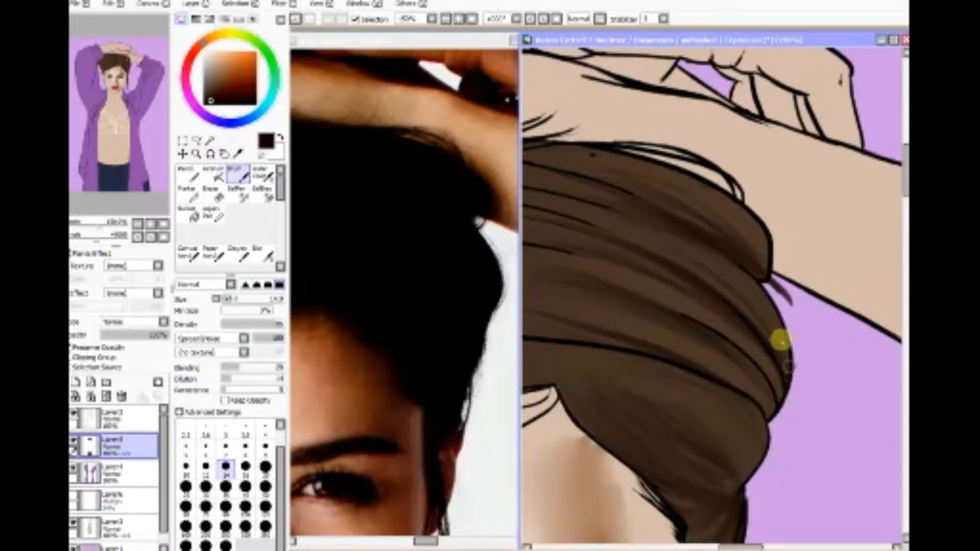
drag(779, 339, 619, 240)
mouse_move(783, 361)
mouse_down()
mouse_move(782, 330)
mouse_move(621, 201)
mouse_up()
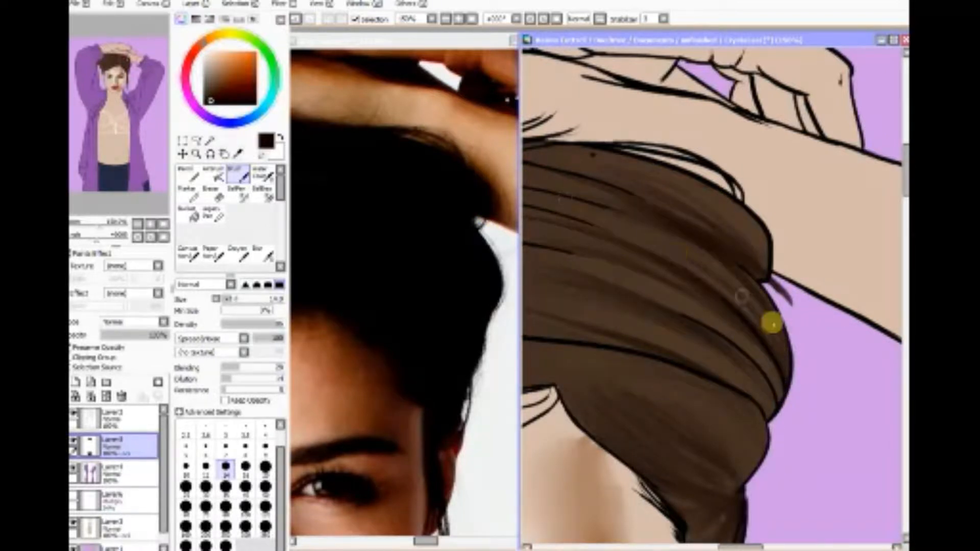
drag(779, 378, 535, 243)
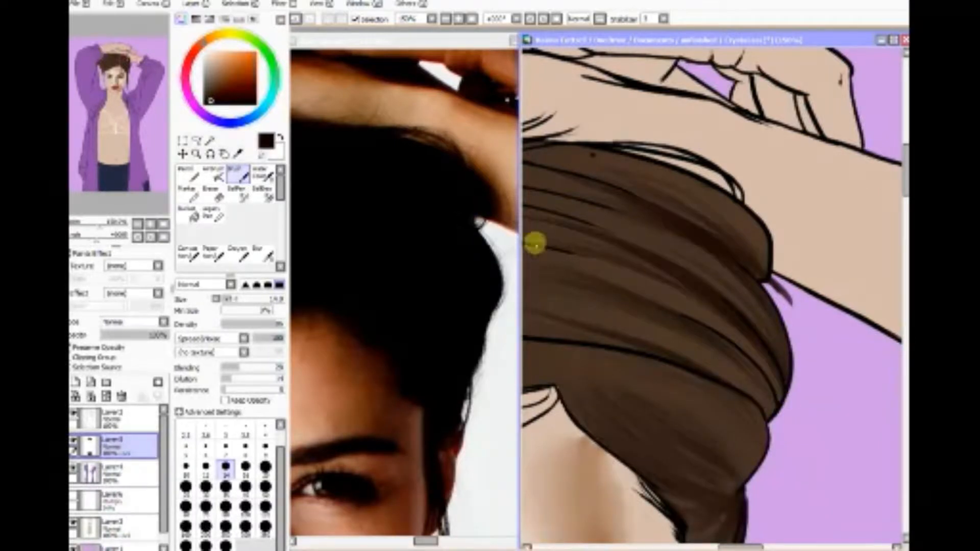
Step: Shade the lower folds above the long curved outline and the upper fold's outer edge with near-black brown
drag(762, 417, 536, 279)
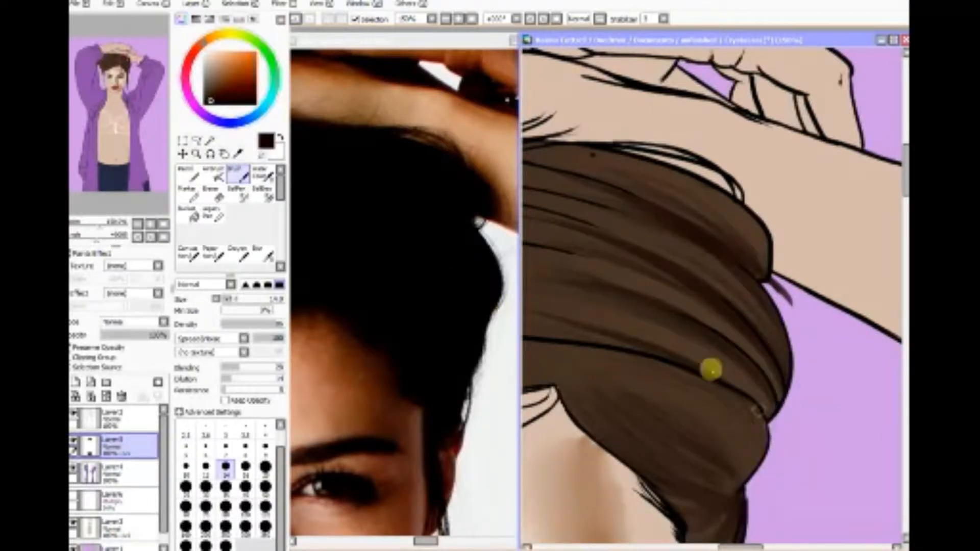
drag(770, 418, 562, 317)
mouse_move(757, 396)
mouse_down()
mouse_move(713, 326)
mouse_move(548, 269)
mouse_up()
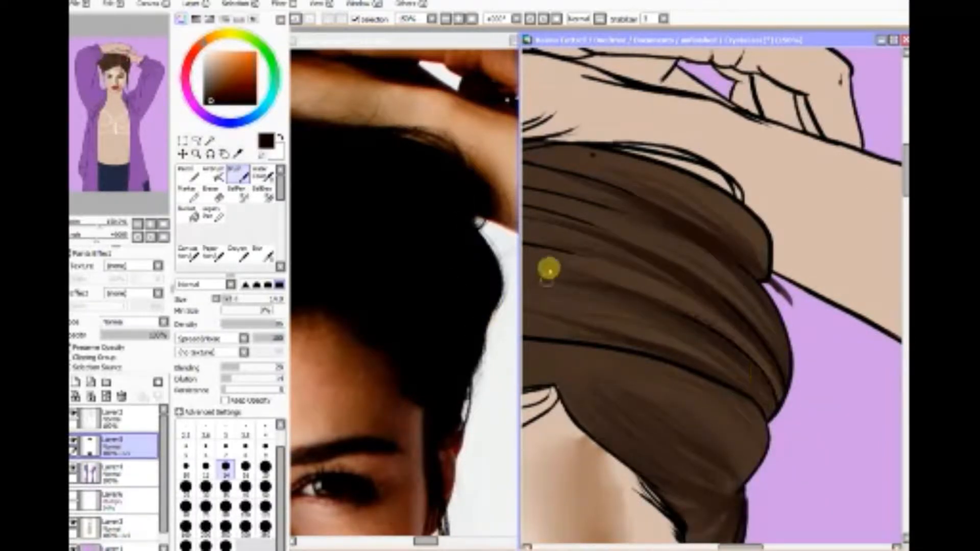
drag(767, 266, 684, 177)
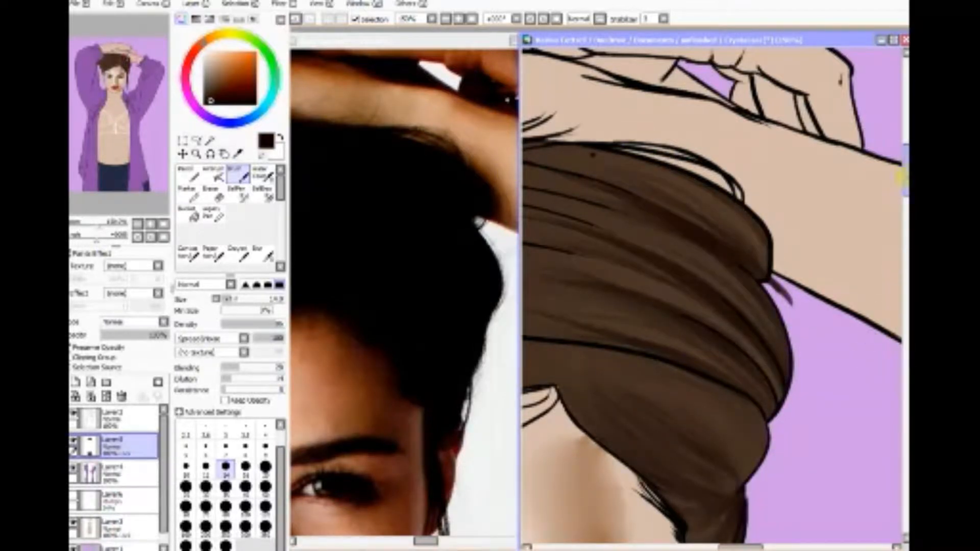
Step: Maximize the portrait's canvas window, with a lighter brown and a blending value of 62 set for the Brush
drag(905, 176, 905, 194)
drag(741, 547, 730, 546)
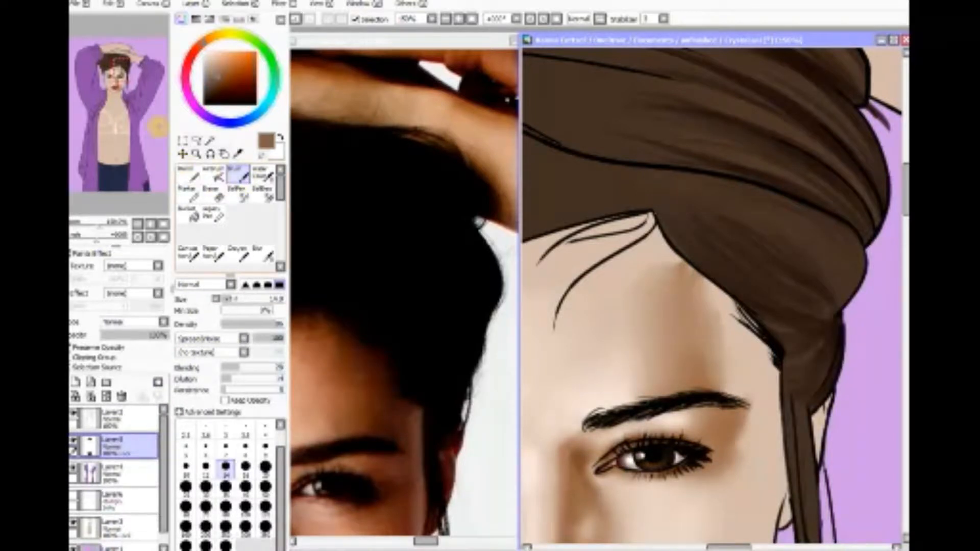
drag(122, 70, 132, 68)
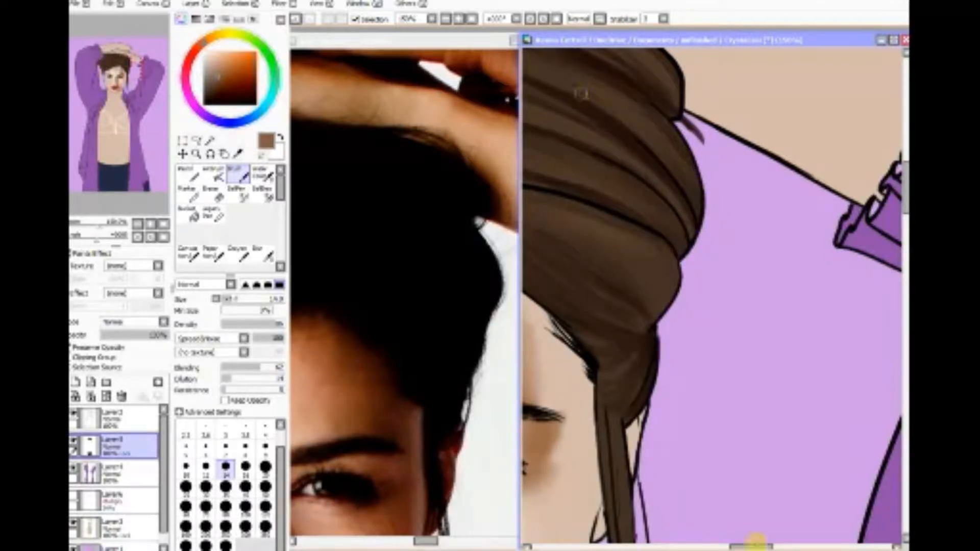
drag(755, 541, 741, 497)
click(892, 39)
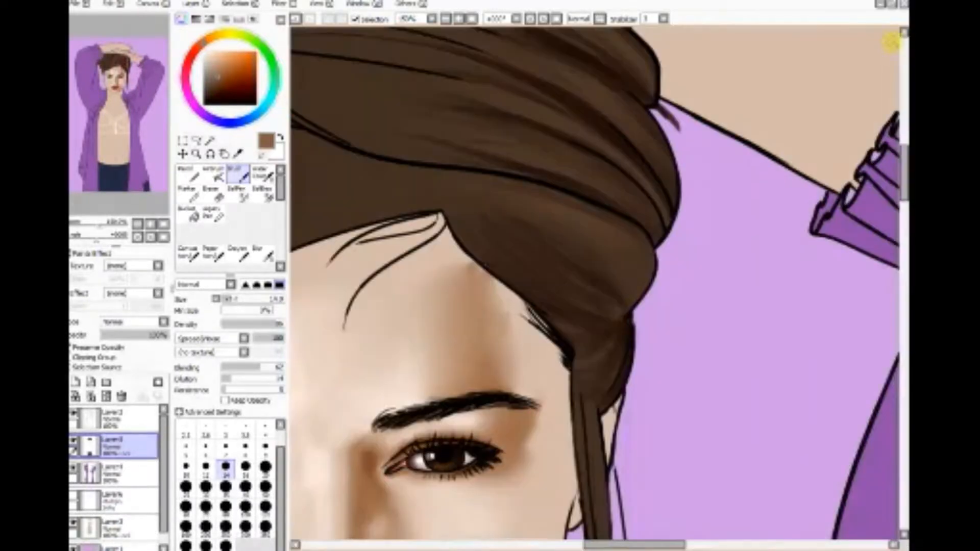
Step: Blend lighter brown strokes along the folds above the long curved outline of the swept-up hair
mouse_move(121, 76)
mouse_down()
mouse_move(115, 64)
mouse_move(120, 71)
mouse_up()
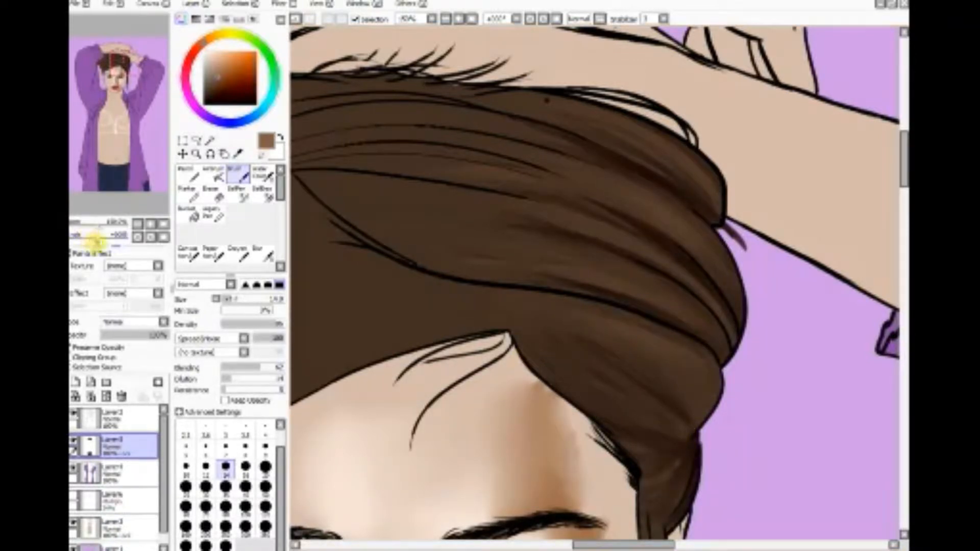
mouse_move(103, 245)
mouse_down()
mouse_move(117, 242)
mouse_move(83, 241)
mouse_move(120, 232)
mouse_move(103, 237)
mouse_up()
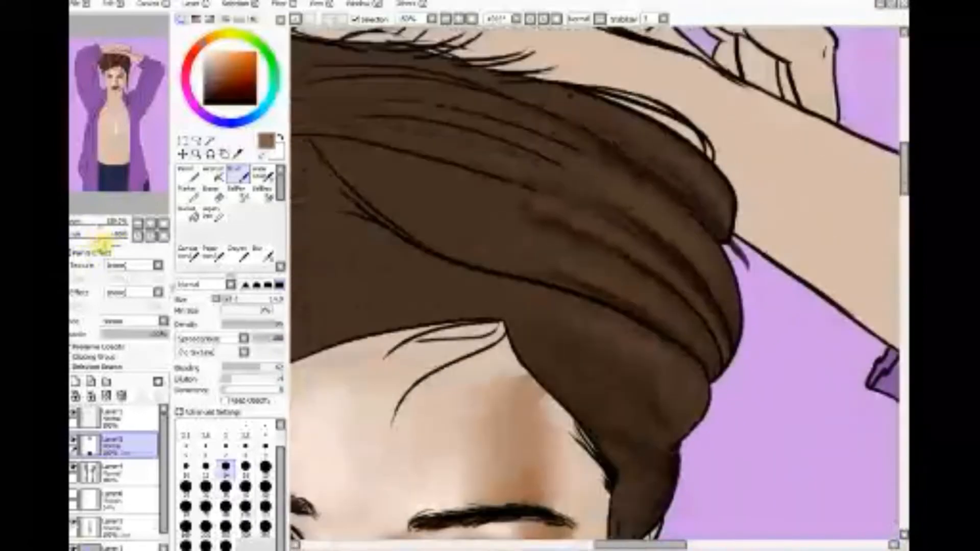
click(160, 238)
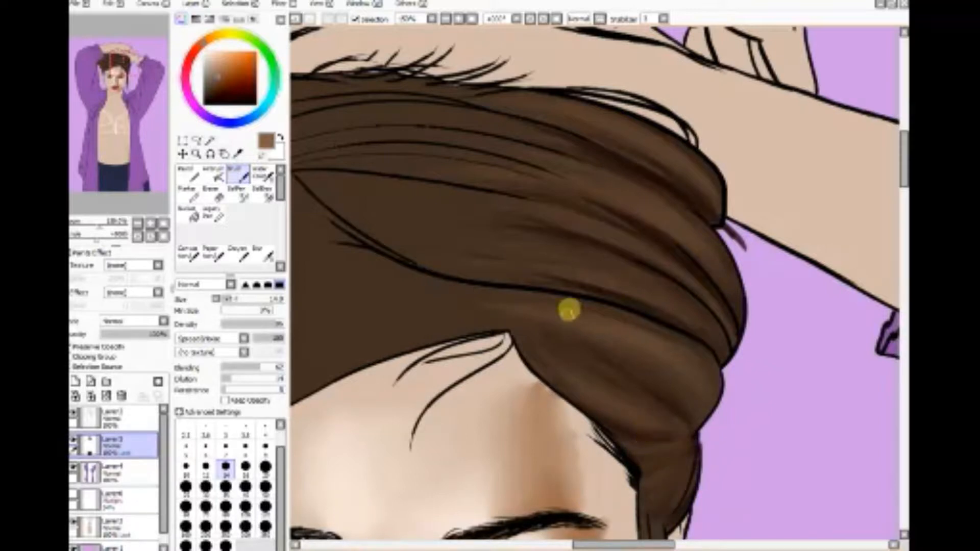
mouse_move(684, 301)
mouse_down()
mouse_move(623, 271)
mouse_move(456, 237)
mouse_move(562, 250)
mouse_move(698, 306)
mouse_move(509, 247)
mouse_move(707, 315)
mouse_move(480, 245)
mouse_up()
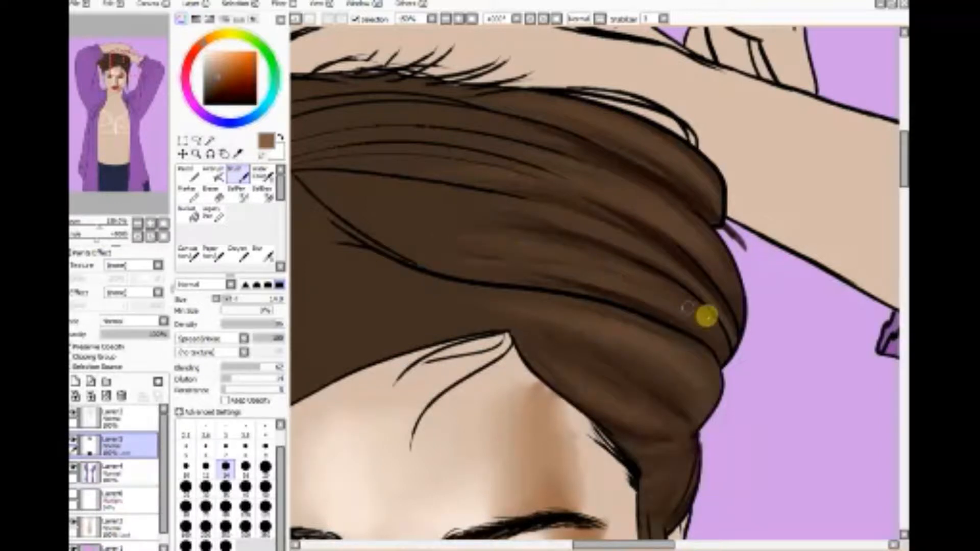
mouse_move(707, 316)
mouse_down()
mouse_move(473, 254)
mouse_move(555, 268)
mouse_move(654, 299)
mouse_move(433, 263)
mouse_up()
drag(715, 340, 492, 237)
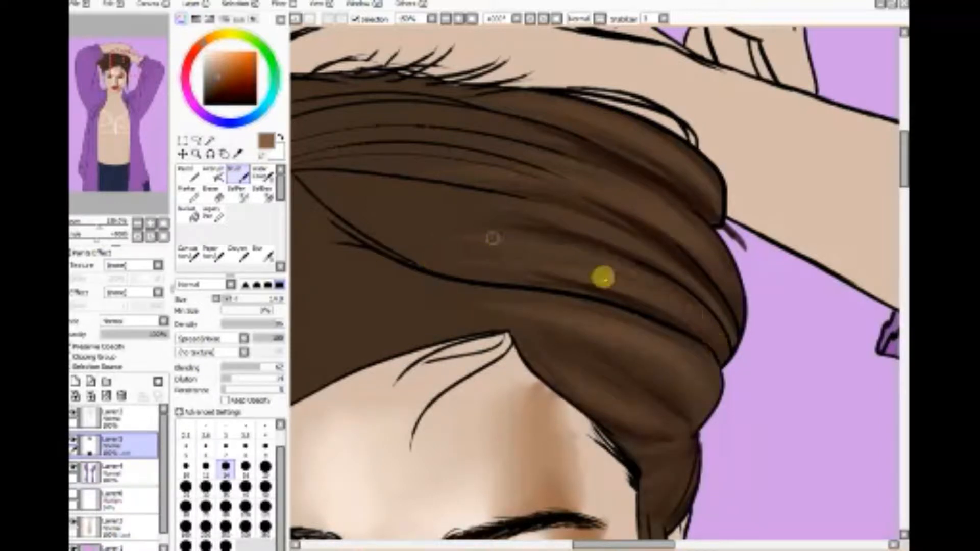
mouse_move(602, 277)
mouse_down()
mouse_move(485, 204)
mouse_move(639, 251)
mouse_move(410, 218)
mouse_move(687, 280)
mouse_move(387, 211)
mouse_move(577, 241)
mouse_move(580, 210)
mouse_move(396, 184)
mouse_move(688, 265)
mouse_move(455, 183)
mouse_move(636, 238)
mouse_move(634, 215)
mouse_move(484, 181)
mouse_move(655, 217)
mouse_move(568, 159)
mouse_up()
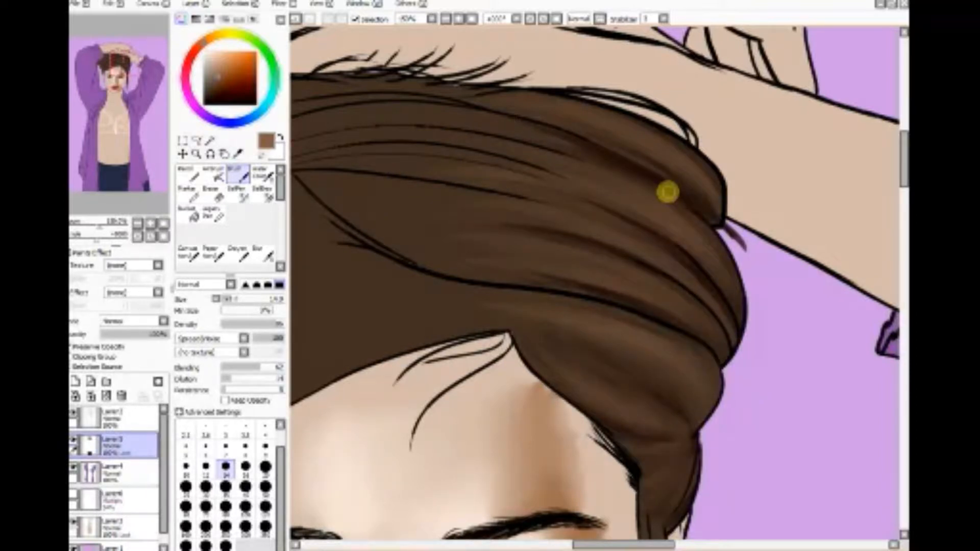
Step: Choose a dark reddish brown and shade along the long curved outline dividing the hair
click(217, 105)
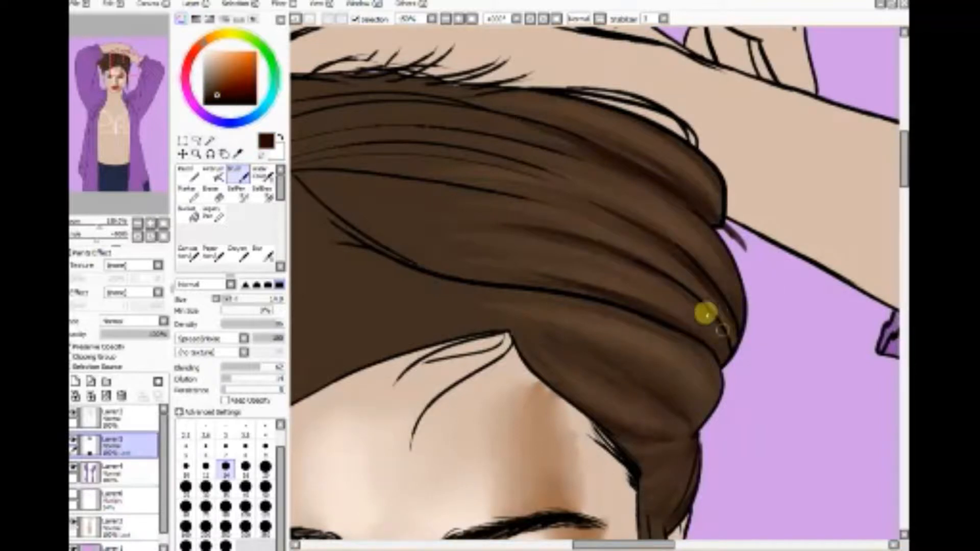
drag(586, 288, 467, 273)
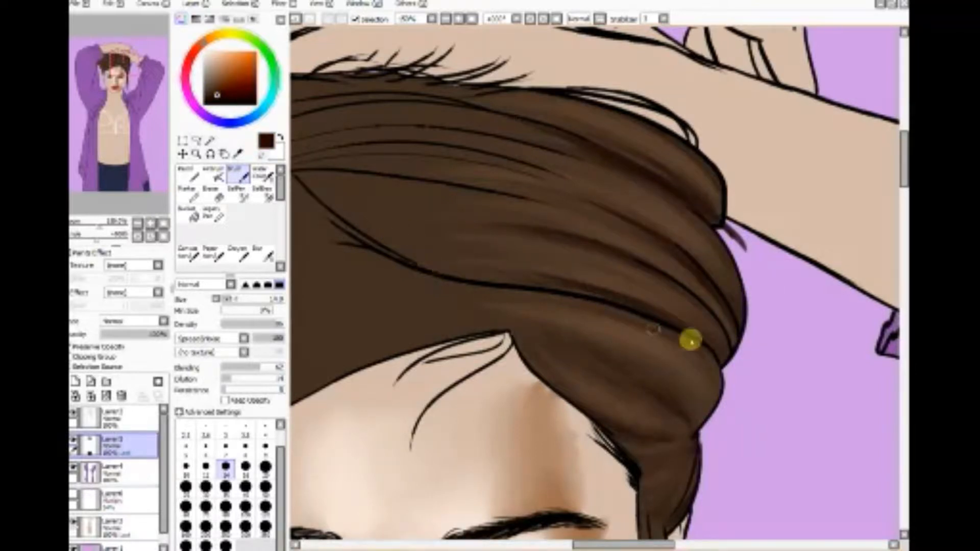
mouse_move(690, 339)
mouse_down()
mouse_move(448, 277)
mouse_move(683, 341)
mouse_move(418, 280)
mouse_move(669, 340)
mouse_move(477, 269)
mouse_up()
drag(611, 320, 422, 276)
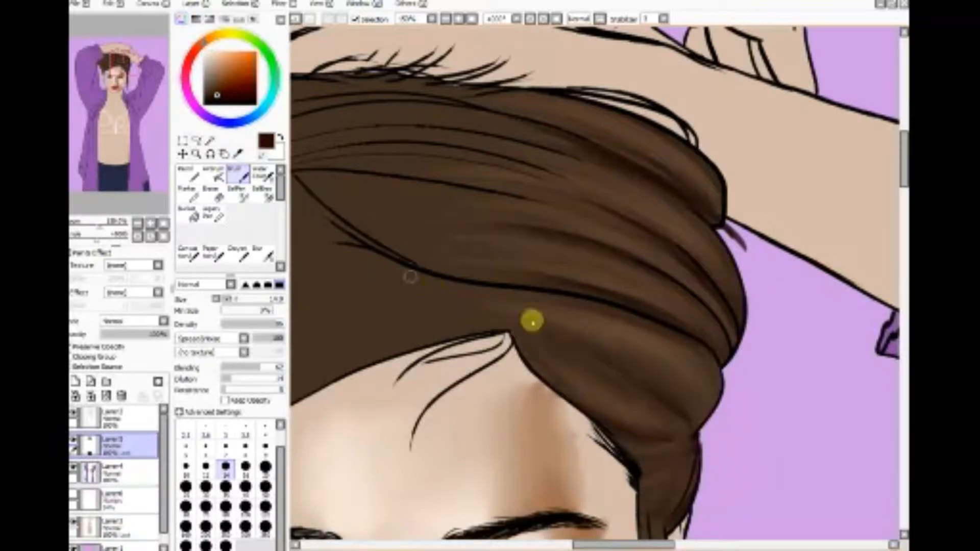
Step: Brush dark reddish brown across the hair section between the curved outline and the forehead hairline
mouse_move(625, 361)
mouse_down()
mouse_move(400, 279)
mouse_move(612, 361)
mouse_move(421, 277)
mouse_up()
mouse_move(577, 351)
mouse_down()
mouse_move(422, 290)
mouse_move(306, 347)
mouse_up()
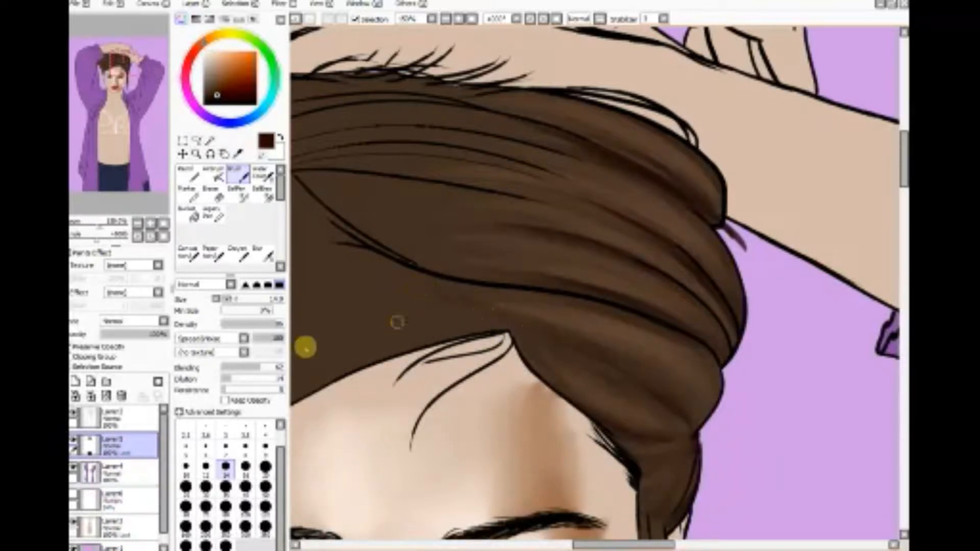
drag(522, 337, 323, 359)
drag(547, 333, 320, 334)
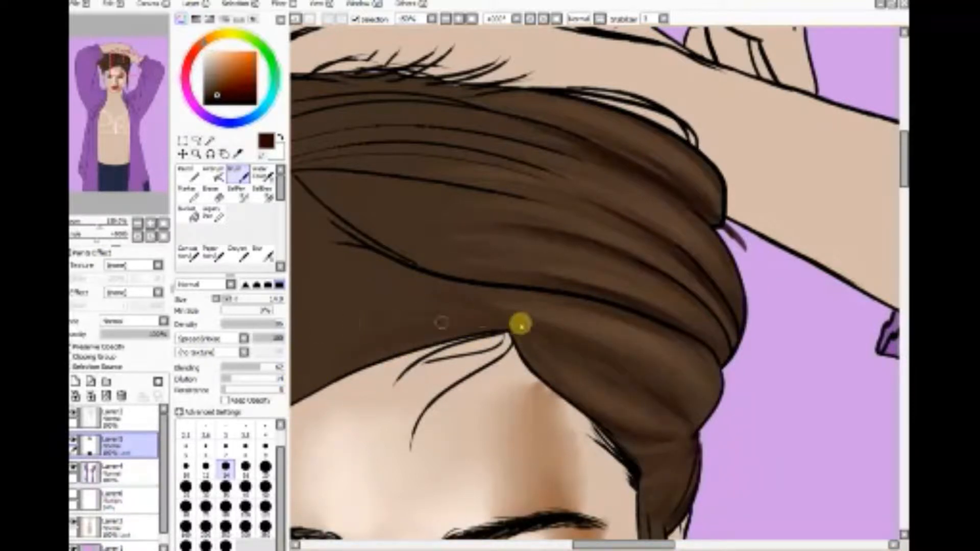
drag(520, 324, 302, 314)
drag(544, 306, 475, 295)
drag(566, 309, 424, 289)
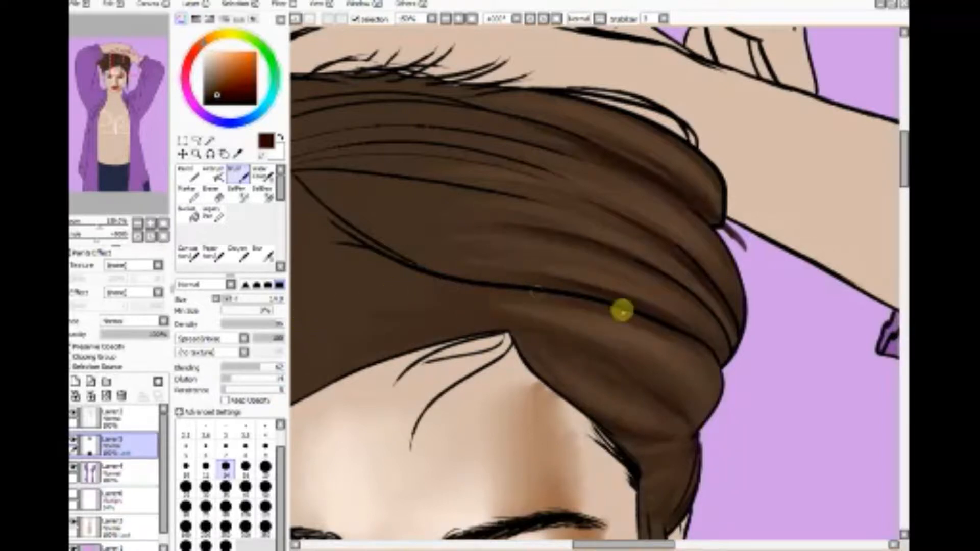
Step: Shade the inner end of the hair section above the curved outline with dark reddish brown strands
drag(621, 310, 360, 260)
drag(595, 276, 428, 234)
drag(565, 262, 351, 214)
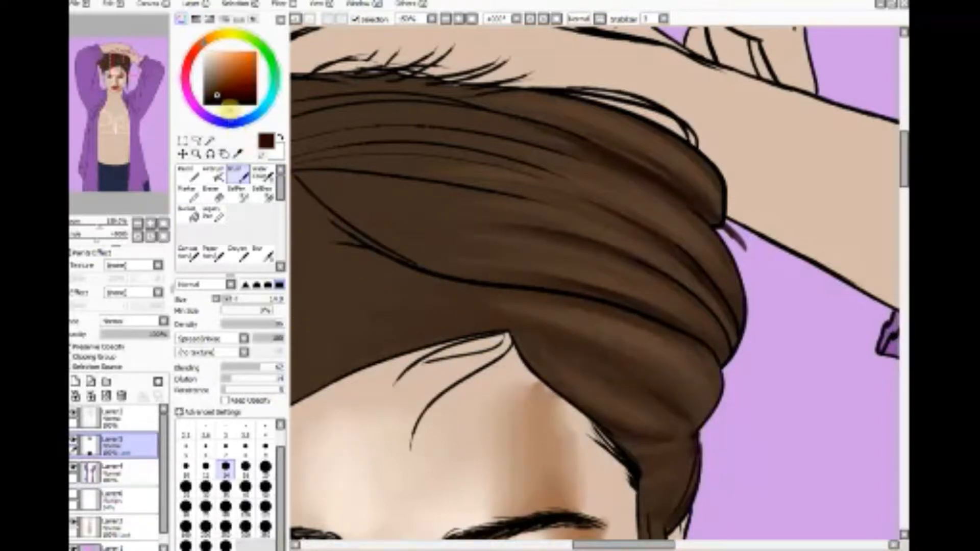
drag(580, 284, 383, 229)
drag(486, 255, 367, 227)
drag(444, 271, 370, 235)
drag(483, 272, 363, 221)
mouse_move(569, 271)
mouse_down()
mouse_move(335, 212)
mouse_move(345, 209)
mouse_up()
drag(540, 257, 377, 220)
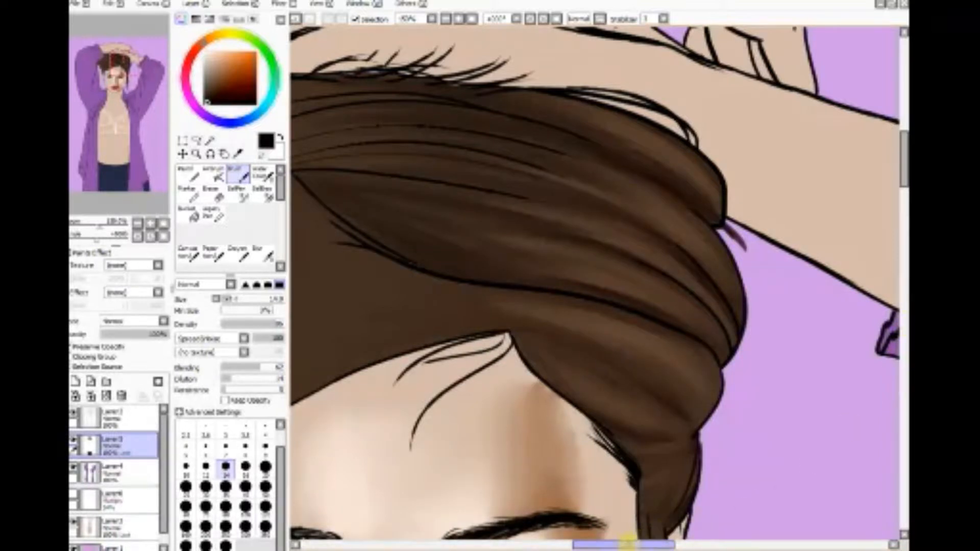
Step: Sample a brown from the hair folds and blend it with the Brush across the front section above the forehead hairline
drag(627, 542, 611, 542)
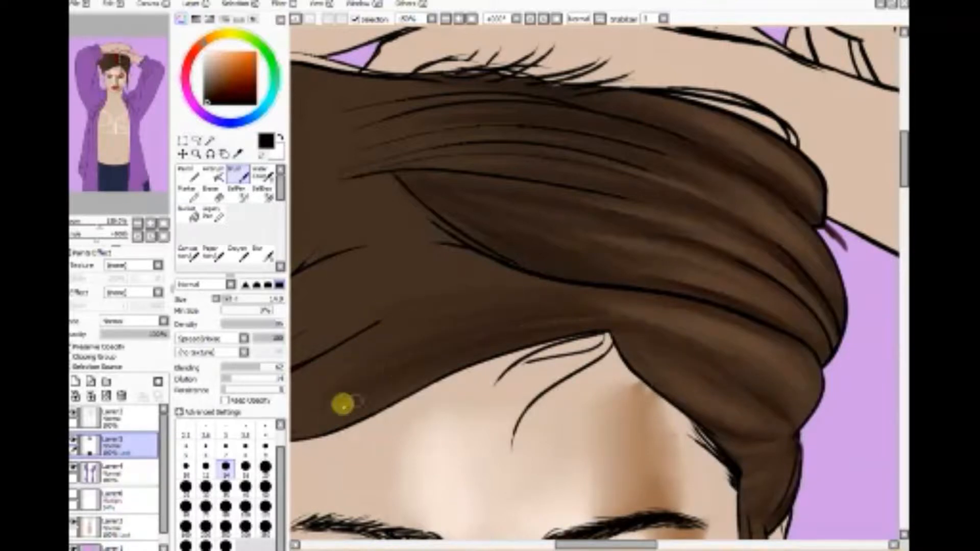
alt+click(619, 271)
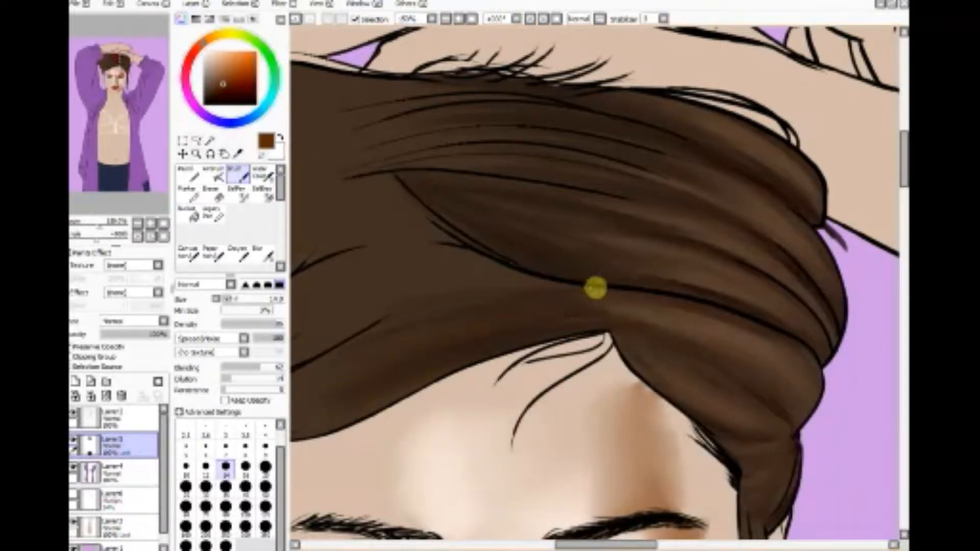
click(238, 154)
click(774, 307)
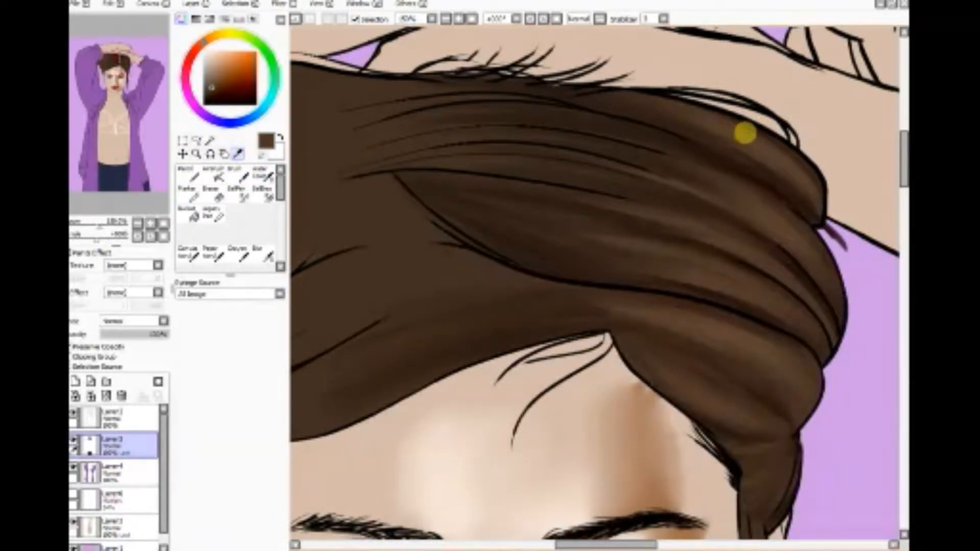
click(217, 192)
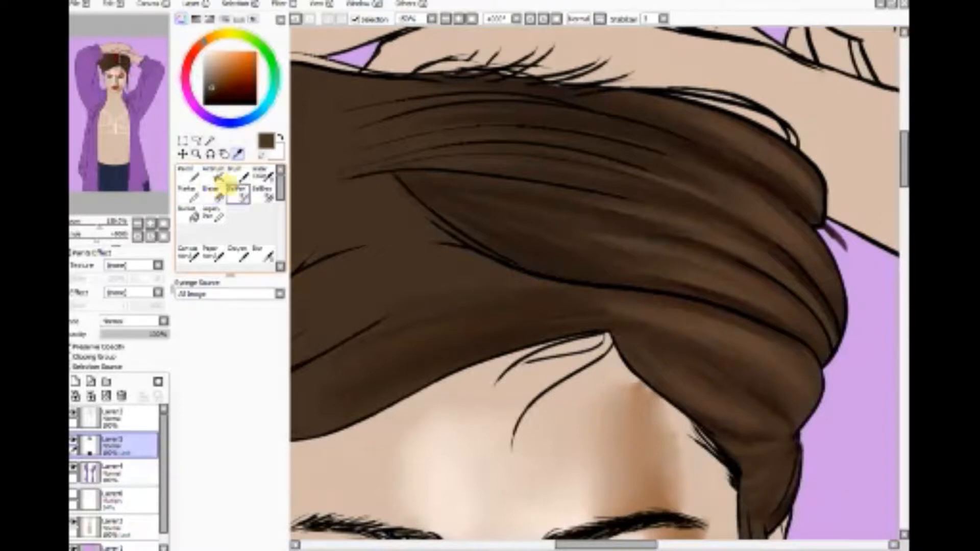
click(238, 174)
drag(339, 376, 551, 317)
drag(368, 360, 564, 308)
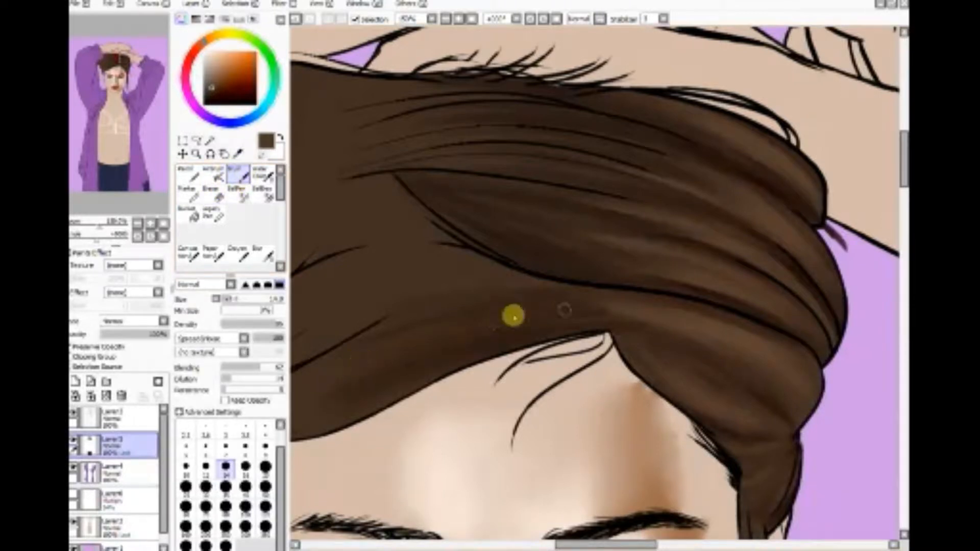
mouse_move(293, 398)
mouse_down()
mouse_move(558, 306)
mouse_move(304, 390)
mouse_move(530, 312)
mouse_up()
drag(357, 367, 572, 305)
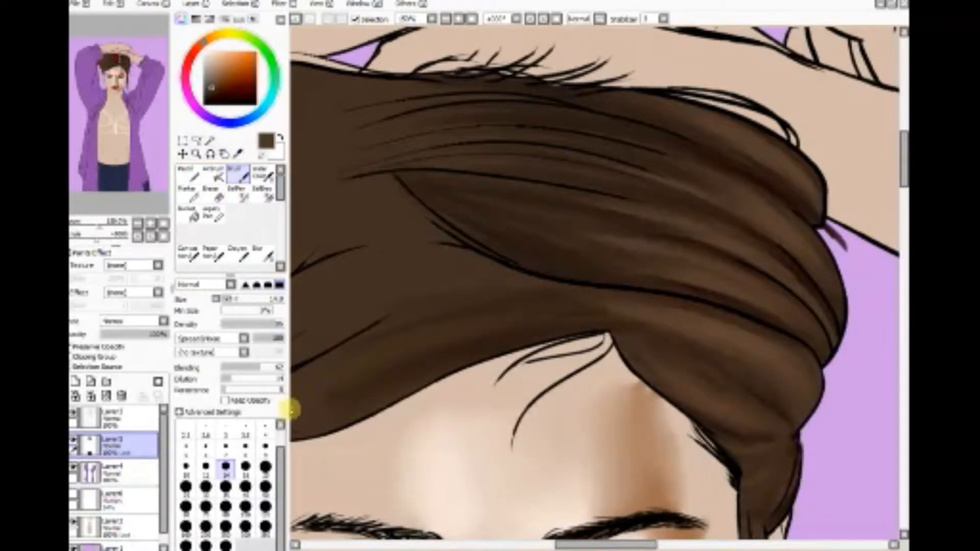
drag(291, 409, 565, 310)
mouse_move(325, 394)
mouse_down()
mouse_move(338, 396)
mouse_move(472, 280)
mouse_up()
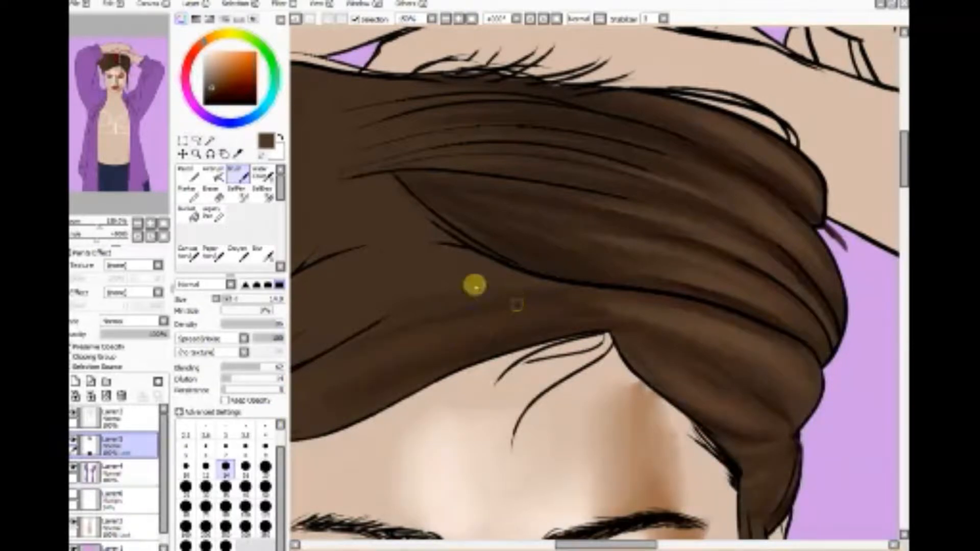
Step: Pick lighter browns and brush soft strands across the front hair section above the forehead hairline
click(219, 82)
mouse_move(439, 245)
mouse_down()
mouse_move(372, 363)
mouse_move(573, 305)
mouse_move(497, 276)
mouse_up()
click(217, 74)
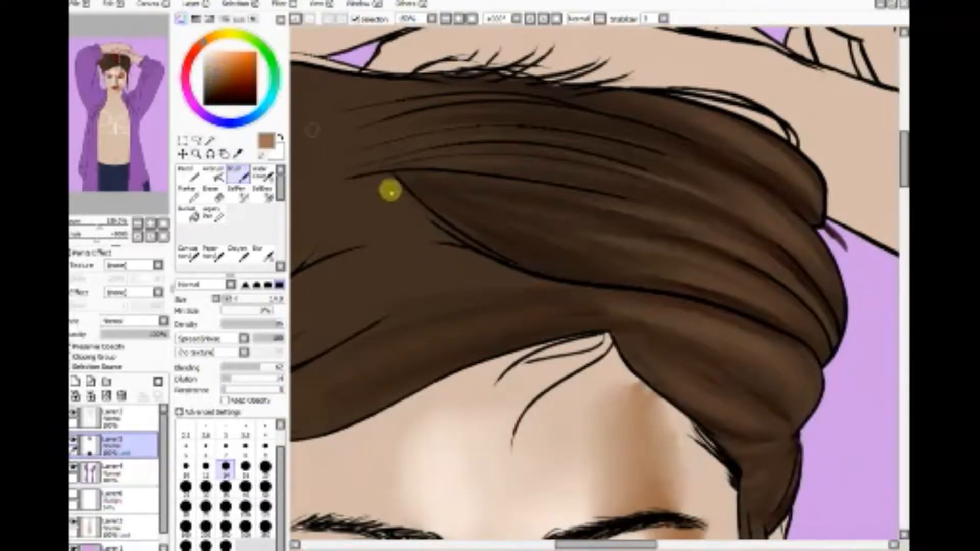
mouse_move(431, 300)
mouse_down()
mouse_move(334, 384)
mouse_move(543, 305)
mouse_up()
drag(304, 392, 507, 233)
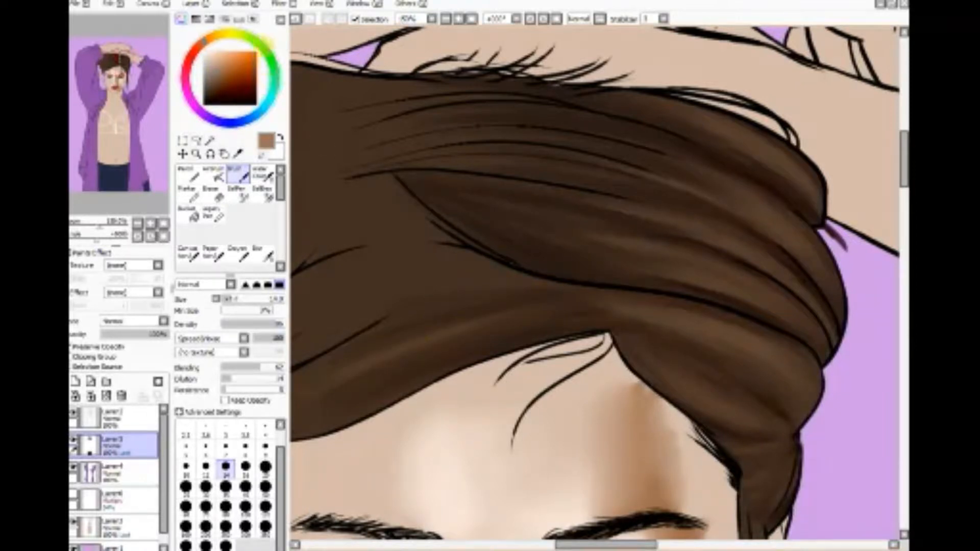
click(253, 19)
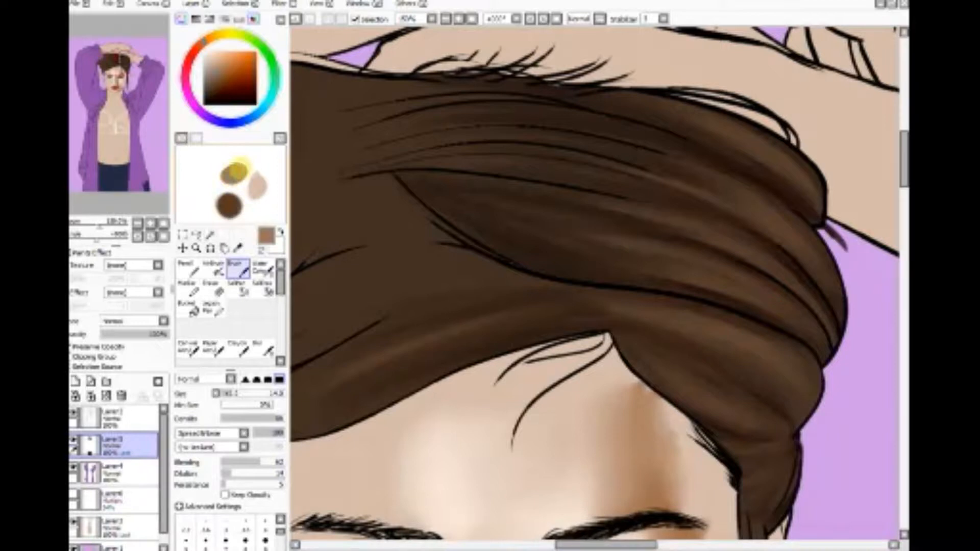
click(253, 19)
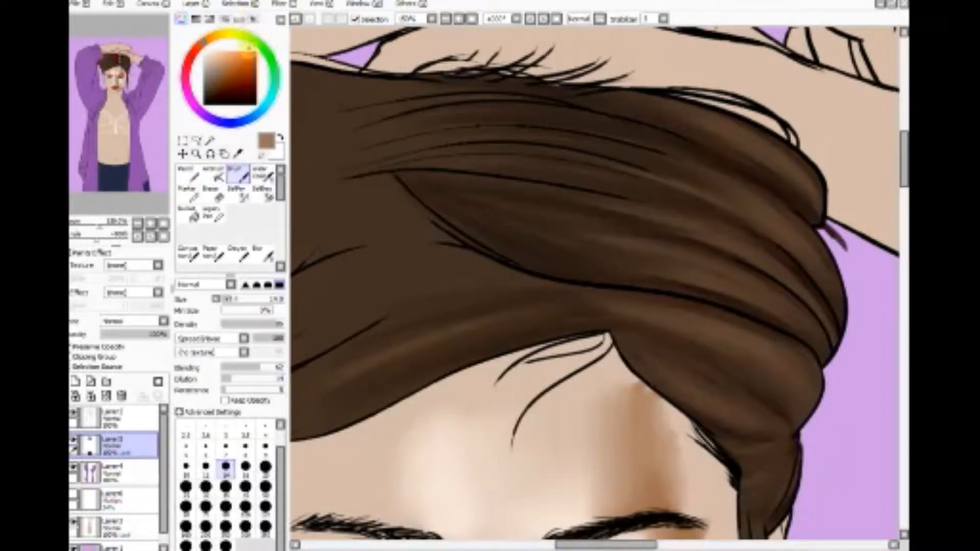
click(253, 20)
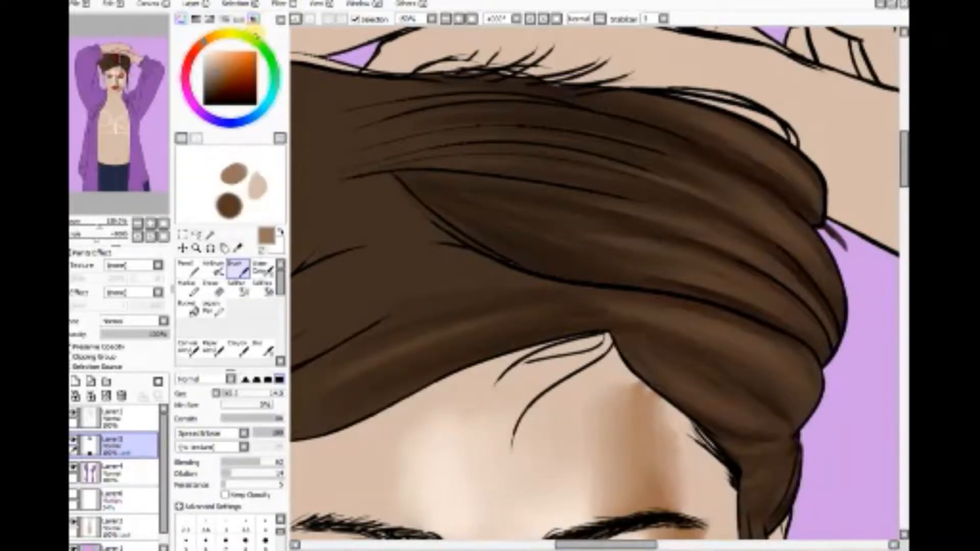
click(254, 20)
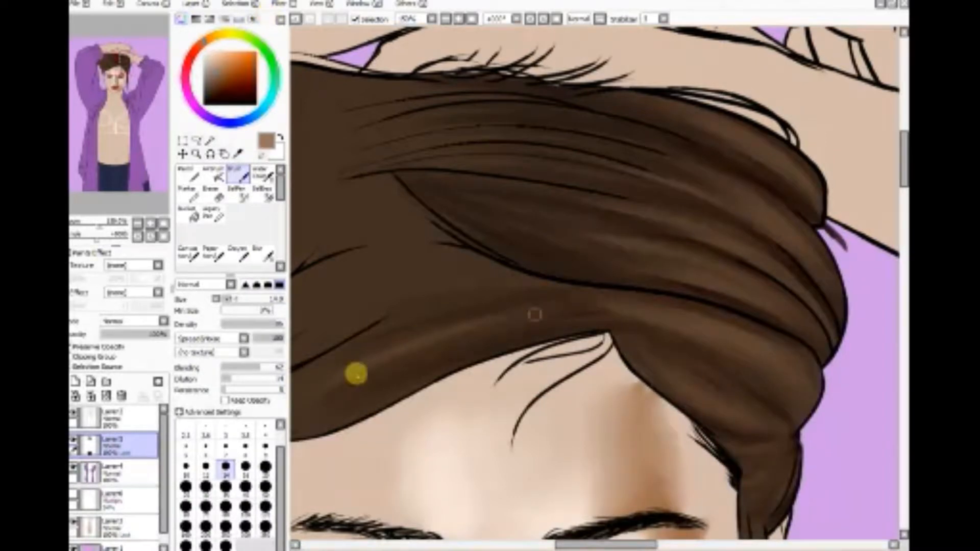
Step: Brush light brown strands through the front hair section and shade dark brown where it meets the long curved outline
mouse_move(356, 374)
mouse_down()
mouse_move(483, 335)
mouse_move(661, 310)
mouse_move(612, 308)
mouse_move(312, 366)
mouse_move(417, 304)
mouse_move(604, 277)
mouse_move(394, 291)
mouse_move(427, 284)
mouse_move(328, 317)
mouse_move(404, 297)
mouse_move(621, 301)
mouse_move(663, 319)
mouse_move(549, 321)
mouse_move(323, 409)
mouse_move(335, 385)
mouse_up()
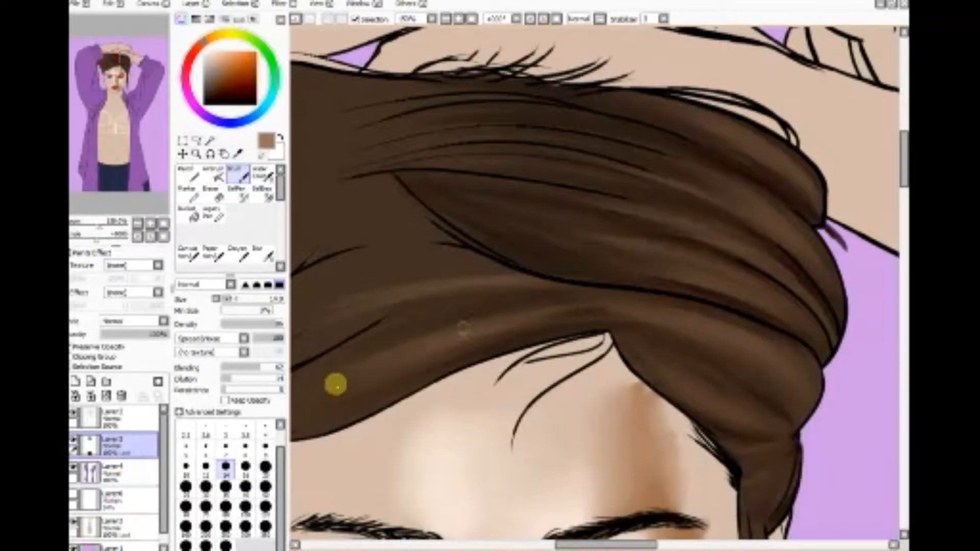
click(220, 91)
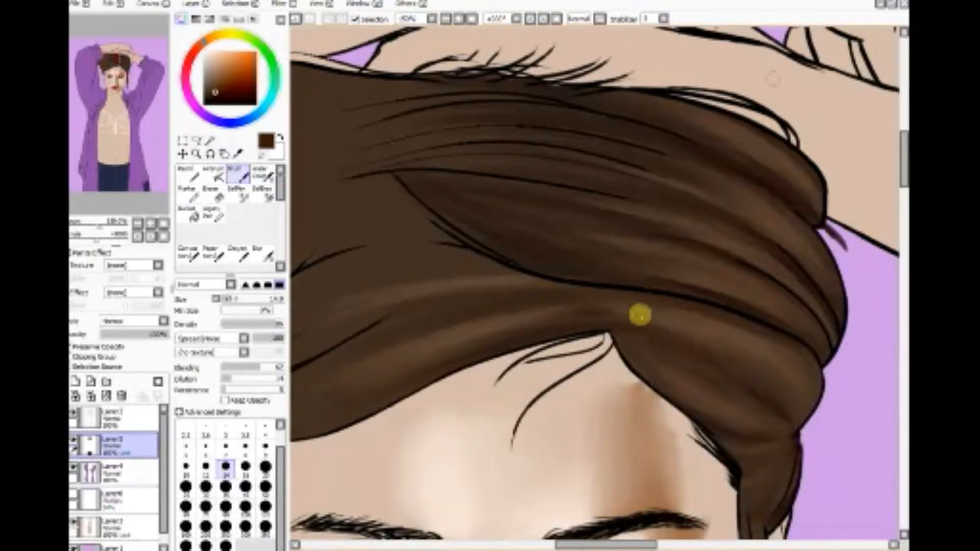
mouse_move(632, 296)
mouse_down()
mouse_move(519, 311)
mouse_move(560, 291)
mouse_move(608, 347)
mouse_move(540, 315)
mouse_move(648, 298)
mouse_move(618, 340)
mouse_move(584, 288)
mouse_move(634, 307)
mouse_move(555, 328)
mouse_up()
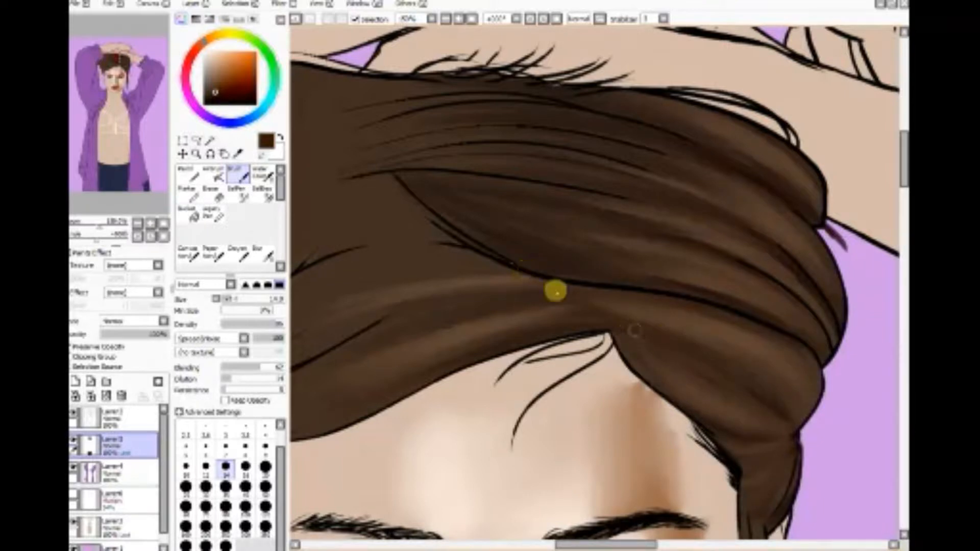
Step: Switch to white and brush soft highlights along the outer ends of the swept-back hair folds
click(207, 105)
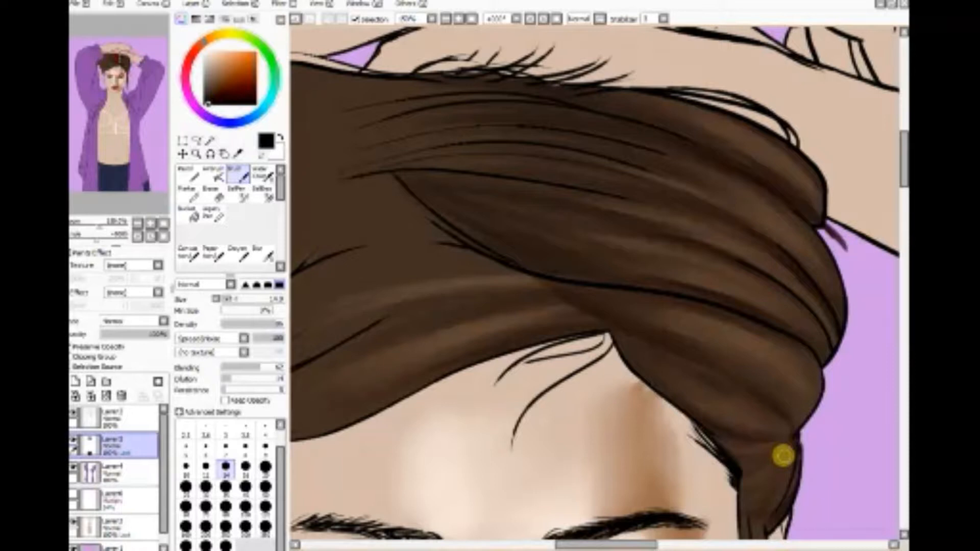
key(x)
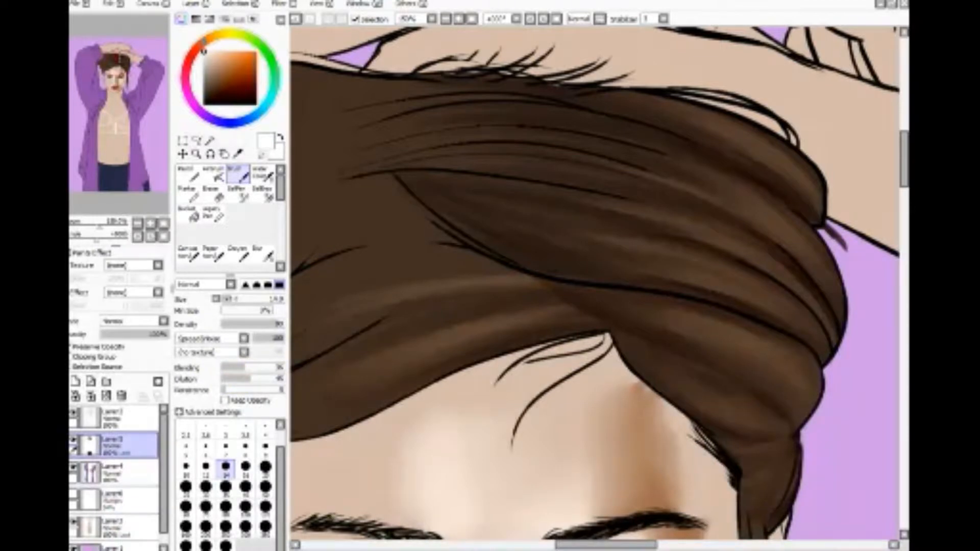
mouse_move(799, 254)
mouse_down()
mouse_move(833, 301)
mouse_move(830, 285)
mouse_move(728, 191)
mouse_move(801, 243)
mouse_move(822, 272)
mouse_move(731, 191)
mouse_move(722, 158)
mouse_move(798, 166)
mouse_move(805, 182)
mouse_move(678, 119)
mouse_move(755, 183)
mouse_move(814, 329)
mouse_move(723, 269)
mouse_move(815, 312)
mouse_up()
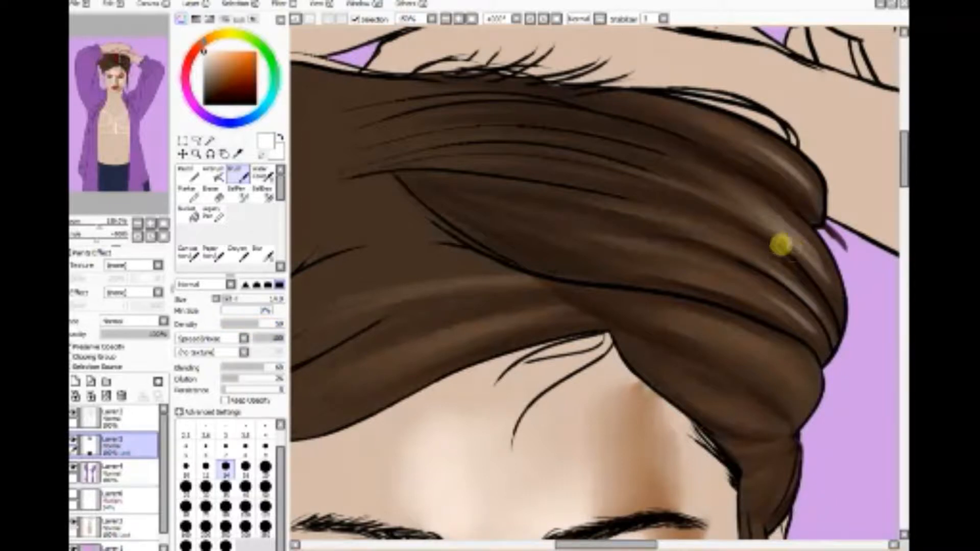
Step: Sample the base brown of the hair and blend the white highlights into the outer folds with the Brush
click(237, 153)
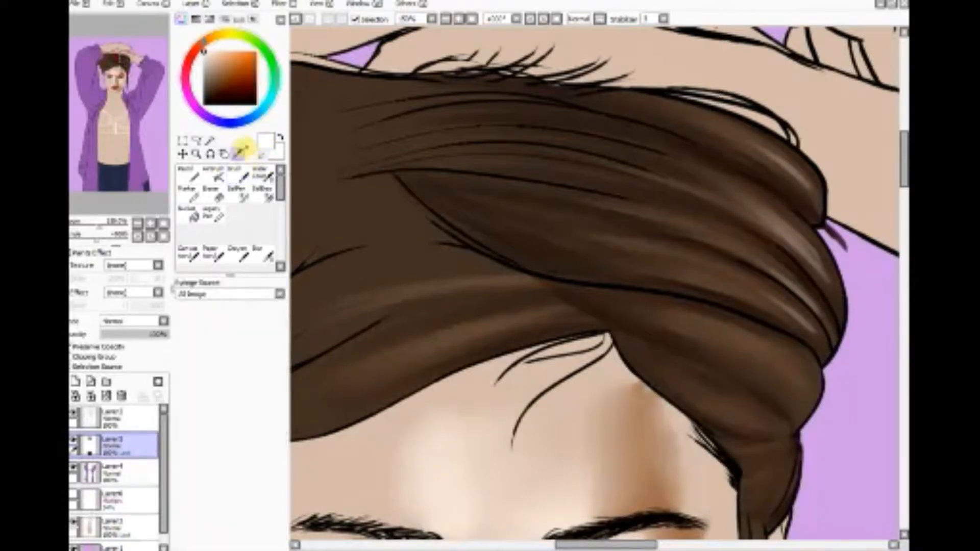
click(375, 216)
click(238, 176)
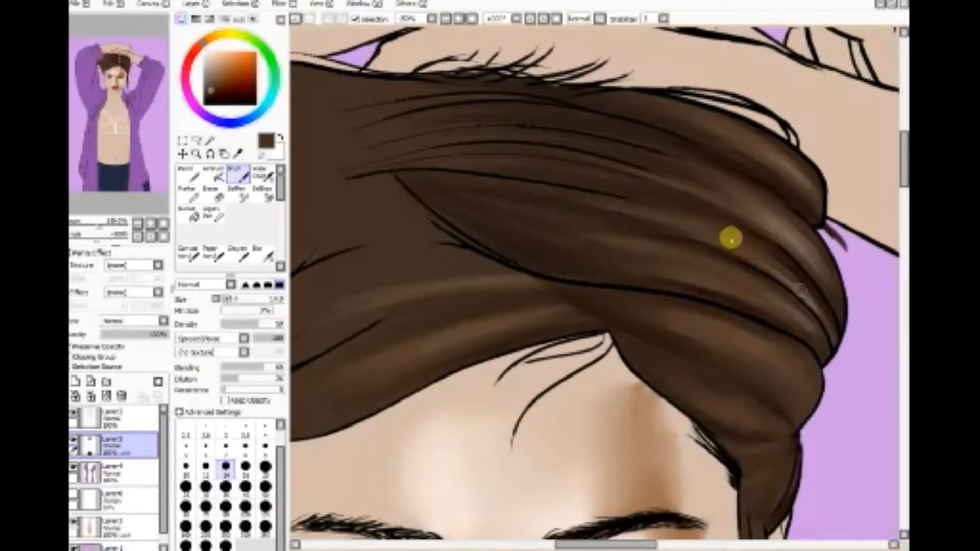
drag(731, 237, 820, 344)
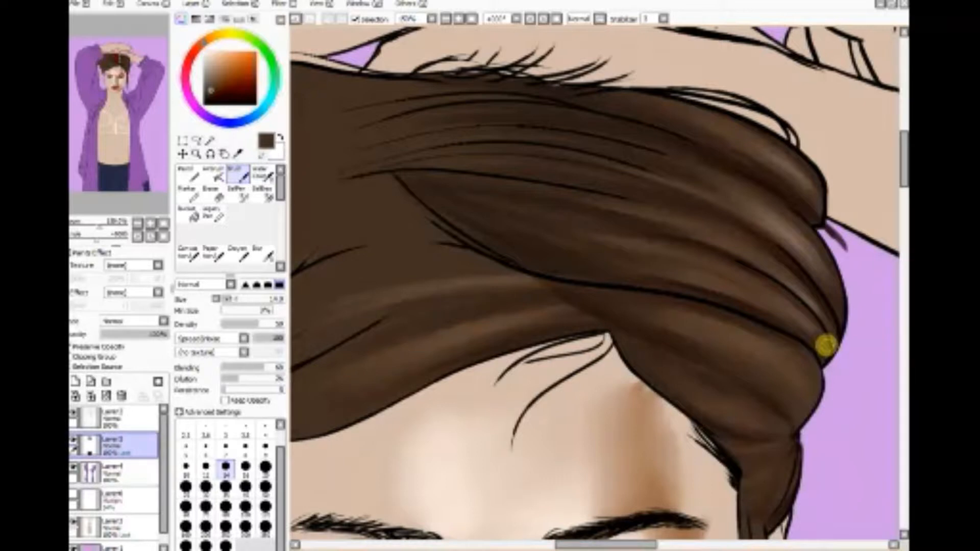
Step: Erase stray paint outside the hair outline with a size 14 Eraser, and darken the hair edge along the forehead with a size 7 Brush
click(213, 194)
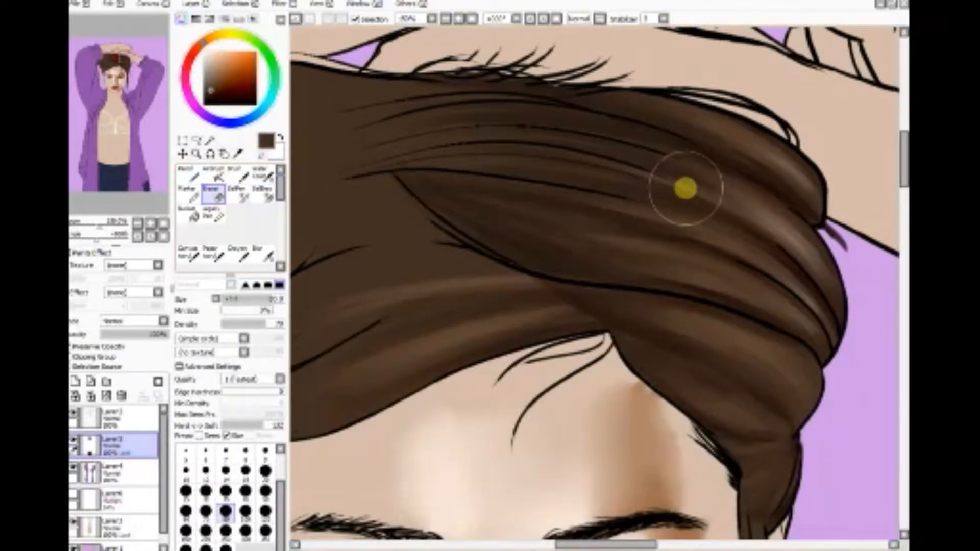
click(226, 470)
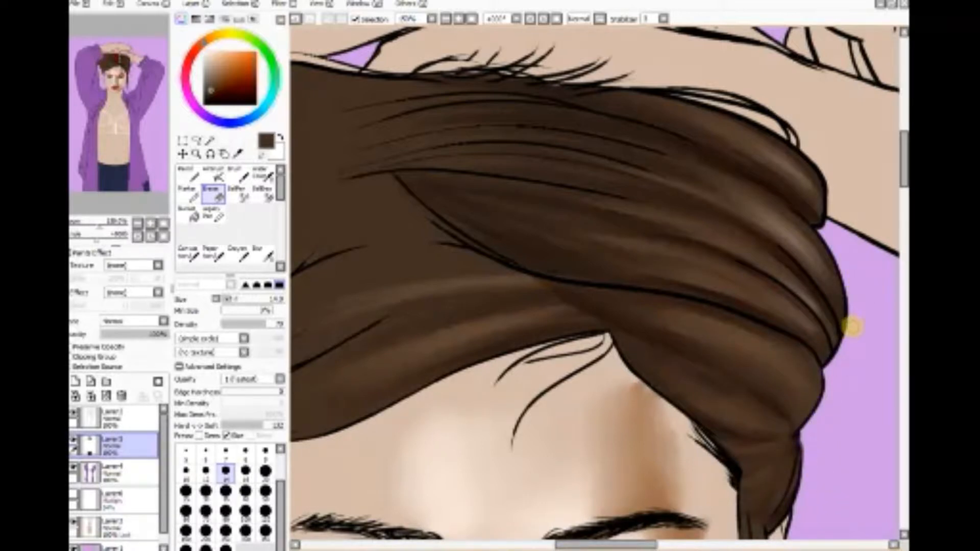
click(237, 175)
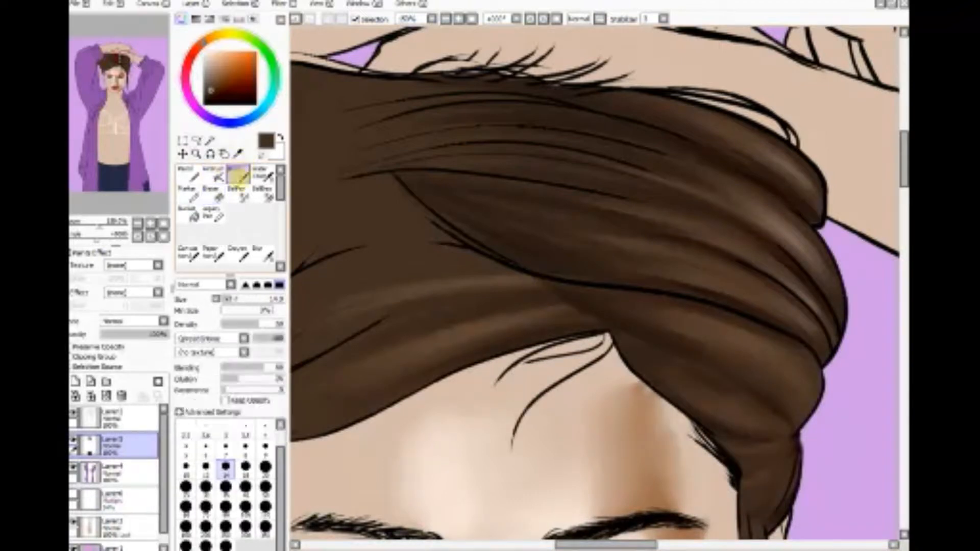
click(213, 97)
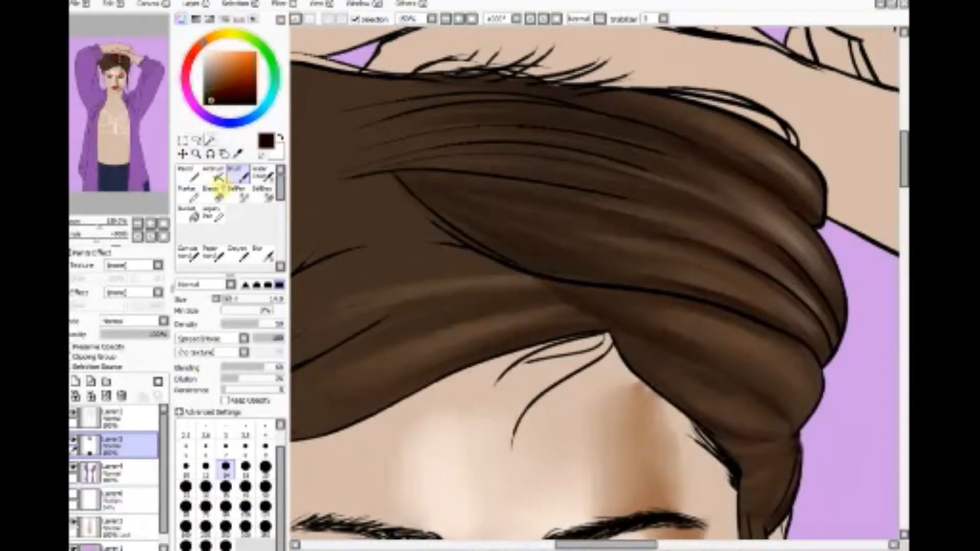
click(225, 445)
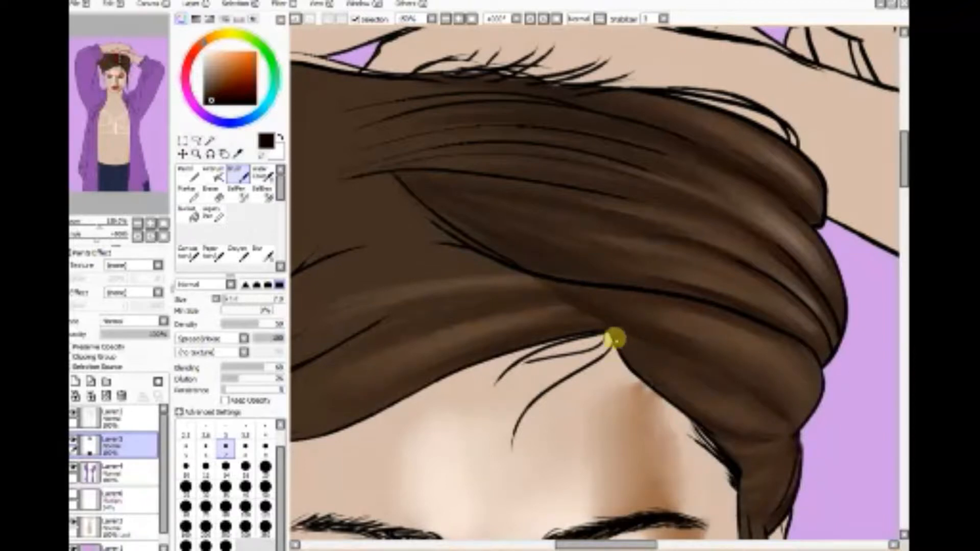
mouse_move(637, 370)
mouse_down()
mouse_move(675, 403)
mouse_move(657, 391)
mouse_up()
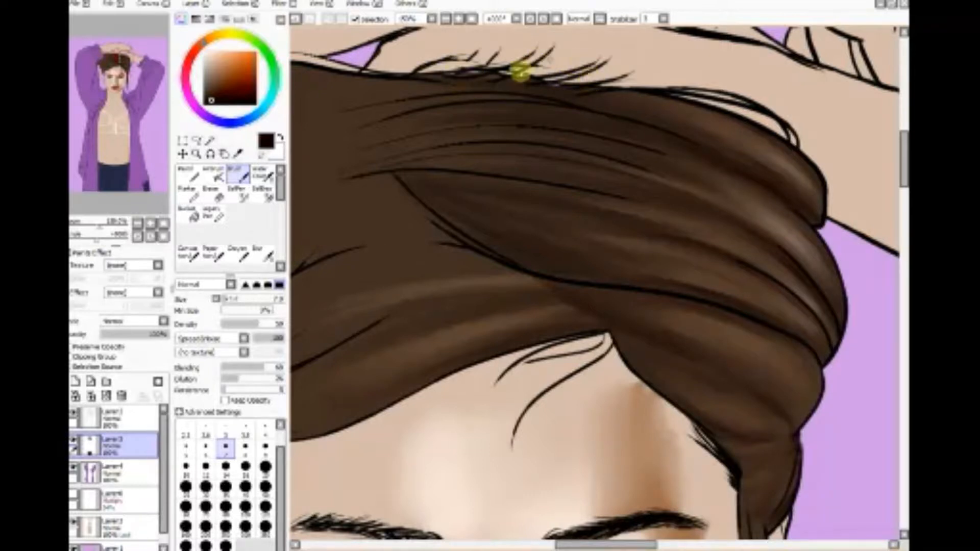
Step: Turn on Preserve Opacity for the hair shading layer and the line art layer above it
scroll(597, 280, up, 3)
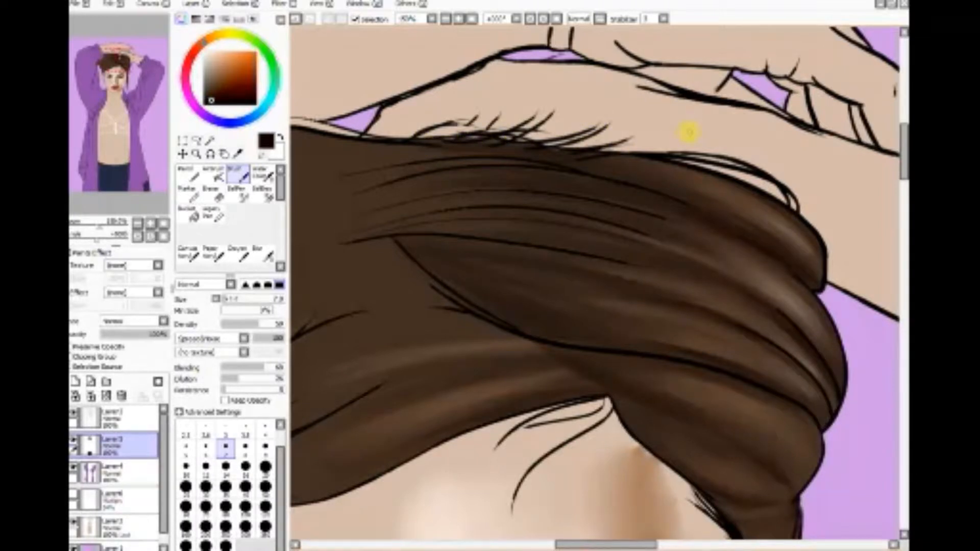
click(137, 417)
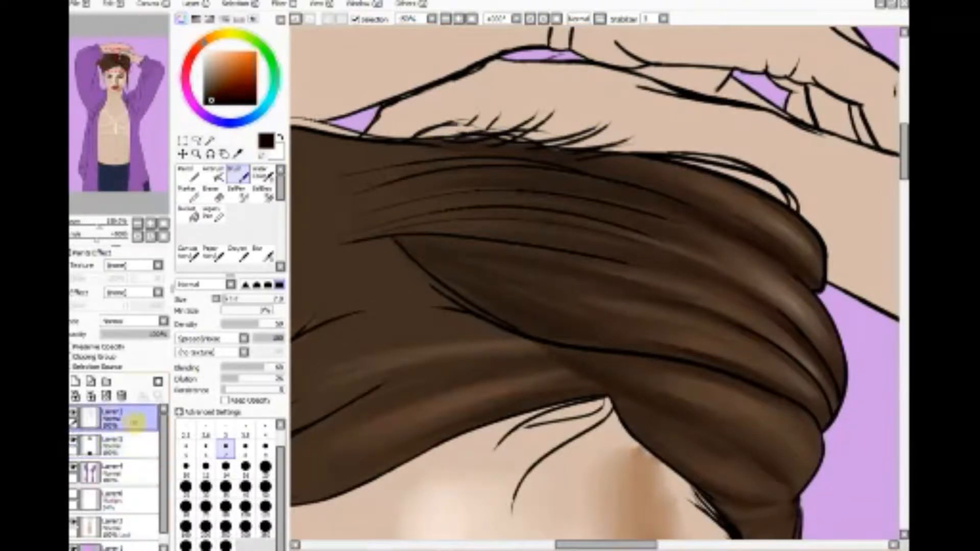
click(126, 445)
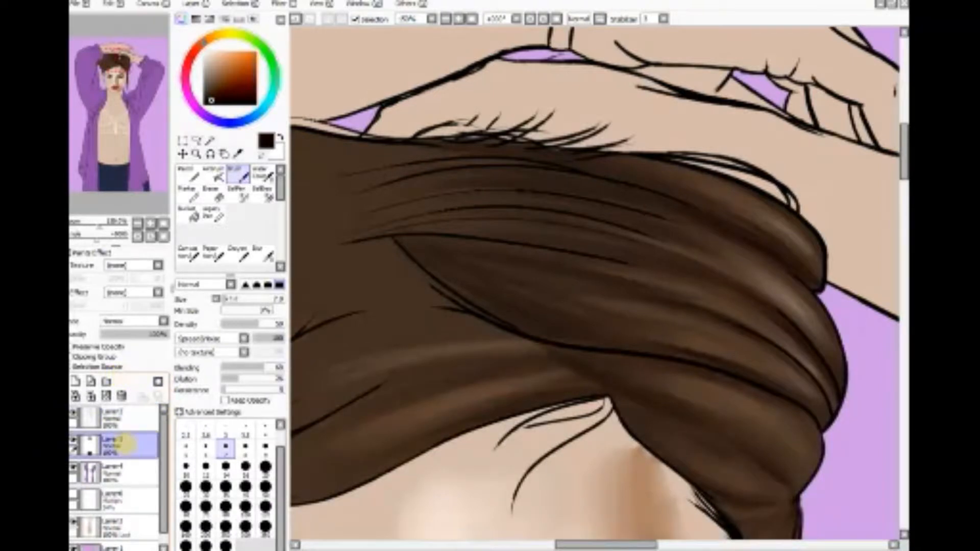
click(71, 346)
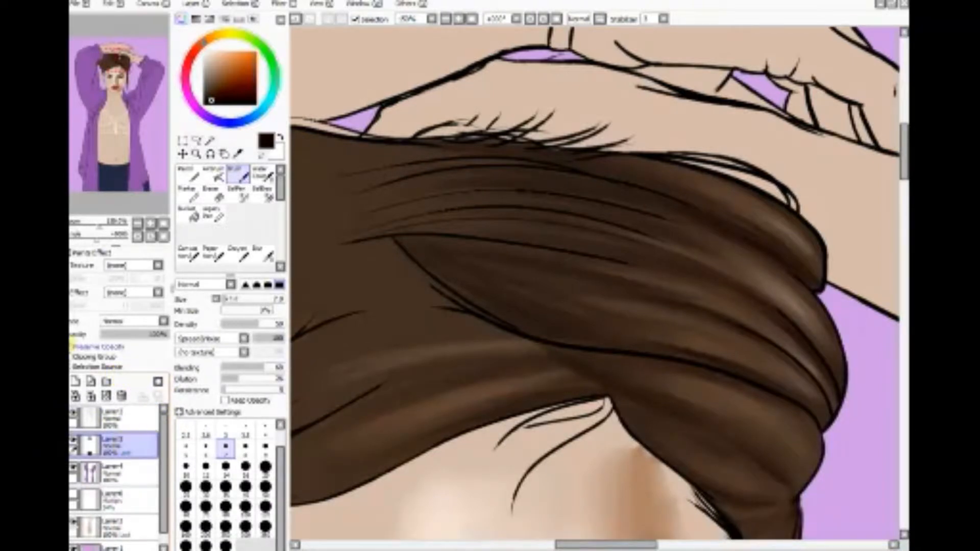
click(126, 419)
click(73, 346)
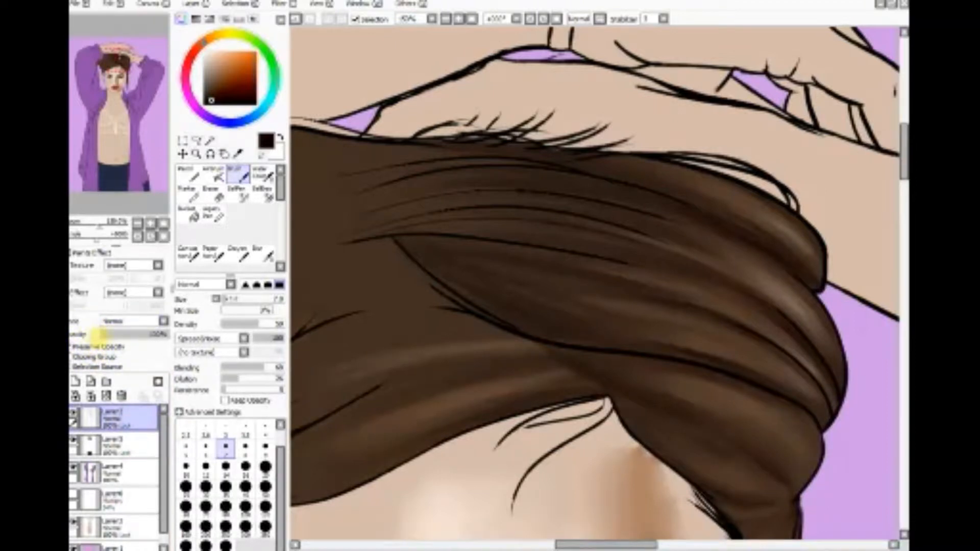
Step: Sample a dark brown from the hair and recolour the wispy strands and upper hair outlines with the Pencil on the line art layer
click(236, 154)
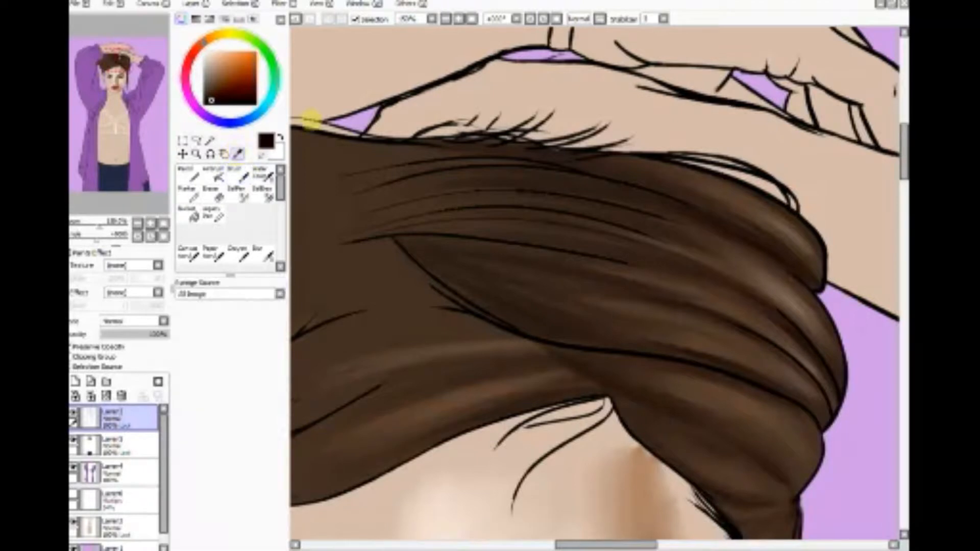
click(521, 306)
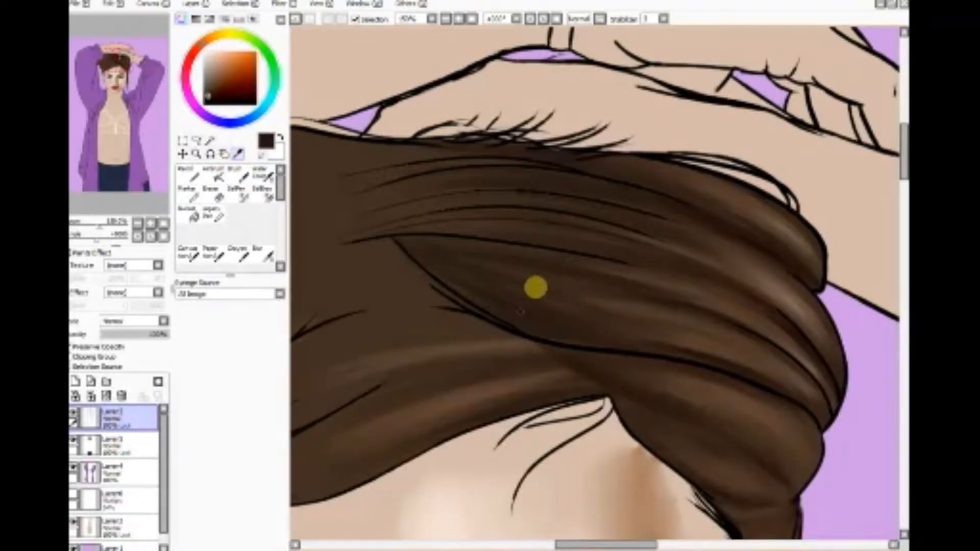
click(218, 196)
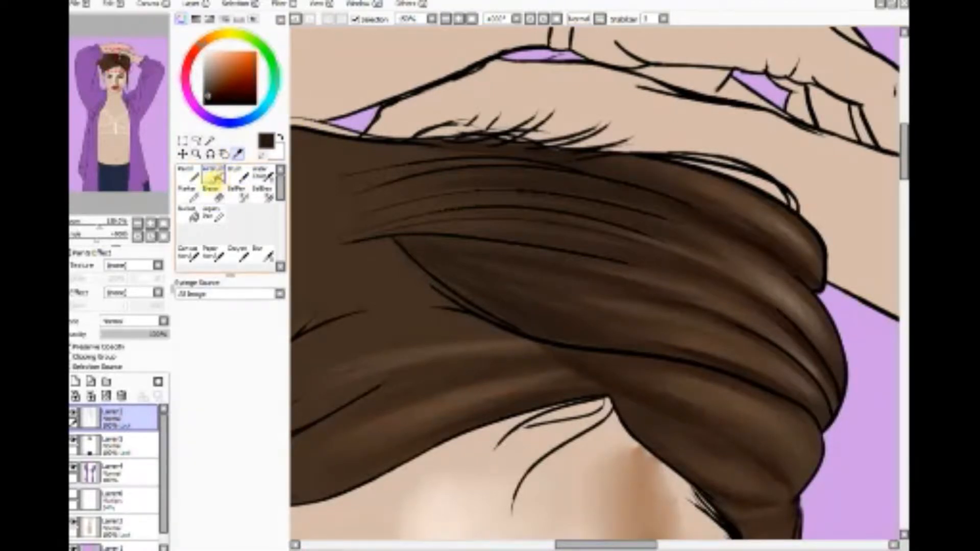
click(189, 176)
click(225, 510)
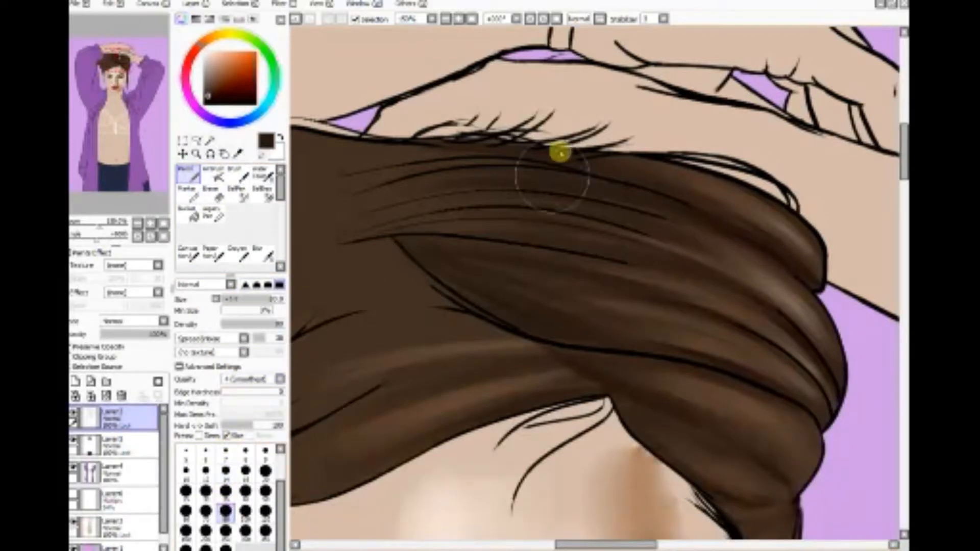
mouse_move(560, 153)
mouse_down()
mouse_move(464, 131)
mouse_move(578, 136)
mouse_move(469, 140)
mouse_move(626, 132)
mouse_move(415, 125)
mouse_move(593, 135)
mouse_move(572, 147)
mouse_move(648, 138)
mouse_up()
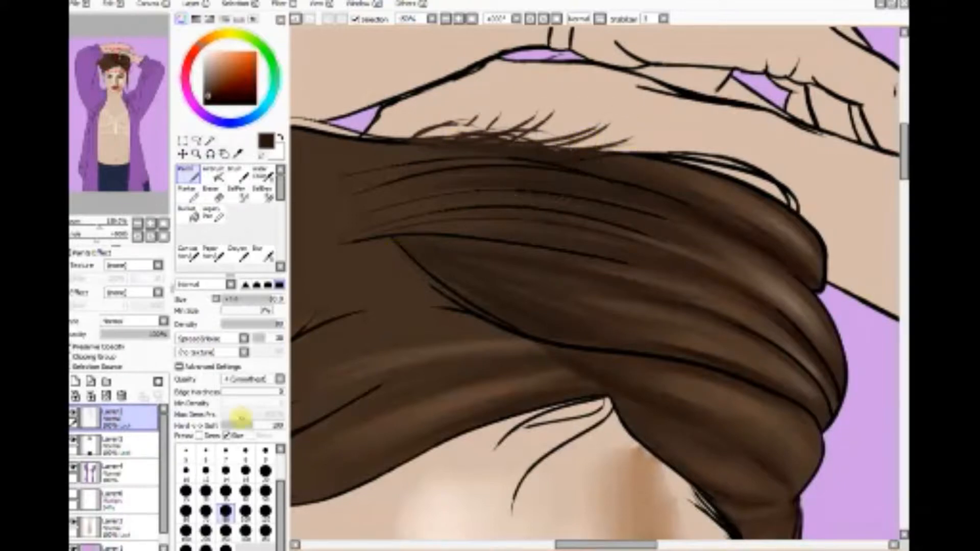
click(225, 491)
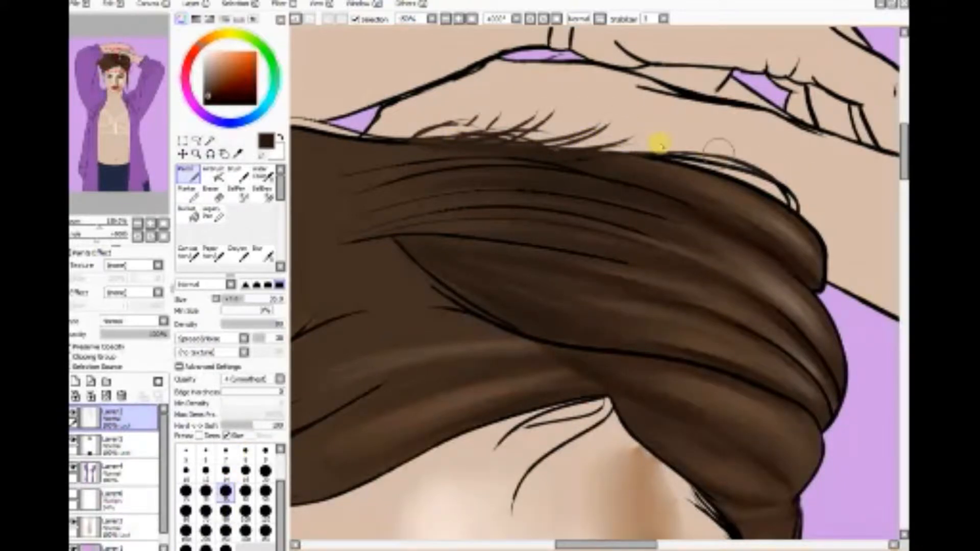
mouse_move(660, 145)
mouse_down()
mouse_move(638, 146)
mouse_move(792, 180)
mouse_move(695, 151)
mouse_move(805, 198)
mouse_move(746, 164)
mouse_move(801, 198)
mouse_move(738, 168)
mouse_move(613, 144)
mouse_move(762, 185)
mouse_move(584, 143)
mouse_move(704, 168)
mouse_move(588, 147)
mouse_move(538, 159)
mouse_move(665, 191)
mouse_move(467, 163)
mouse_move(384, 189)
mouse_move(446, 179)
mouse_move(365, 157)
mouse_up()
Step: Sample a dark brown from the hair and recolour the outlines and short strands around the temple with the Pencil on the line art layer
click(214, 97)
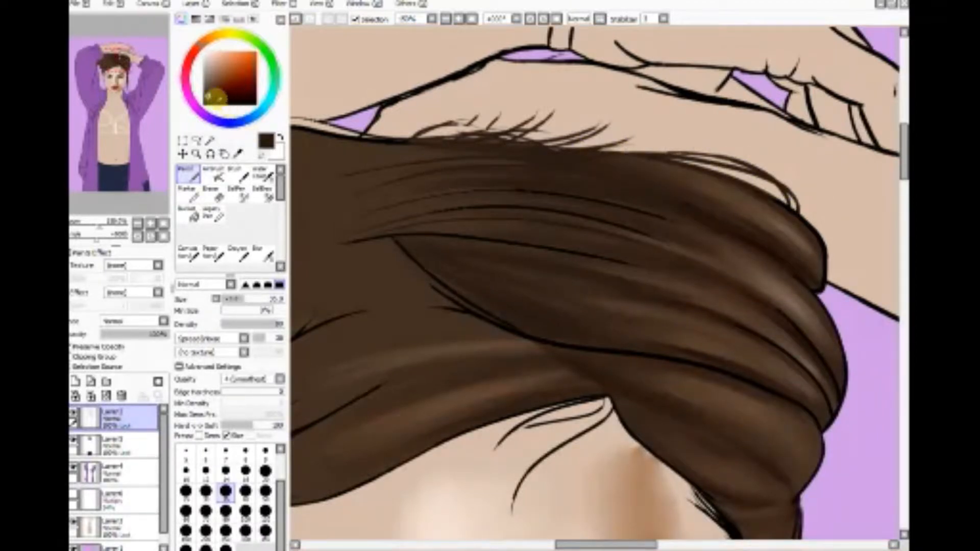
mouse_move(347, 118)
mouse_down()
mouse_move(344, 192)
mouse_move(715, 195)
mouse_move(490, 173)
mouse_move(536, 149)
mouse_move(607, 153)
mouse_move(813, 214)
mouse_move(833, 267)
mouse_move(819, 261)
mouse_move(813, 273)
mouse_move(826, 313)
mouse_move(689, 392)
mouse_move(611, 384)
mouse_move(564, 420)
mouse_move(525, 486)
mouse_move(579, 440)
mouse_move(584, 400)
mouse_move(385, 476)
mouse_move(485, 391)
mouse_move(410, 272)
mouse_up()
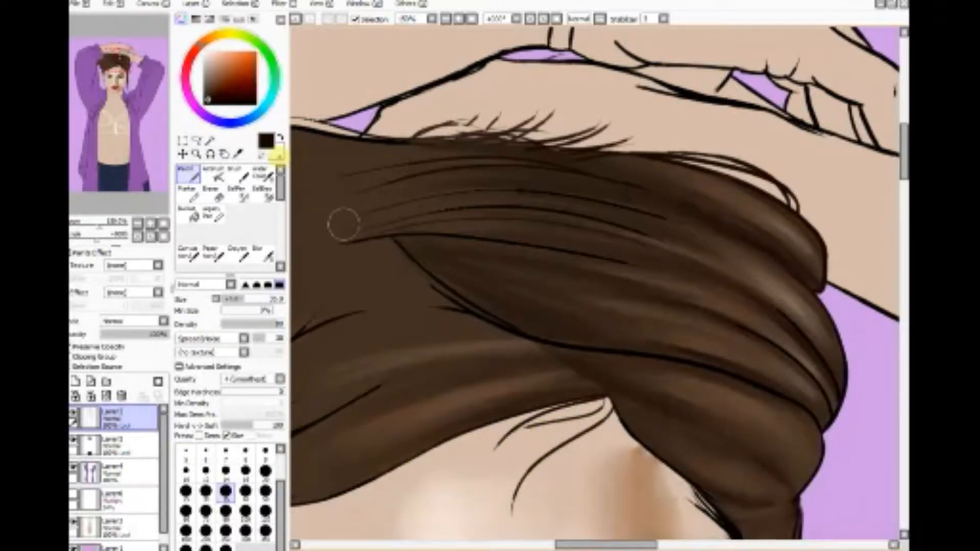
click(237, 154)
click(438, 253)
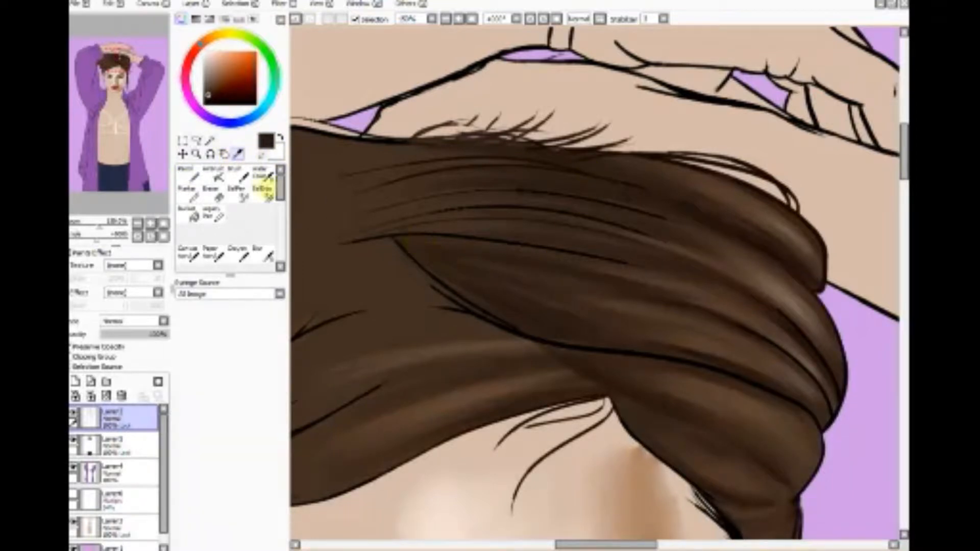
click(188, 175)
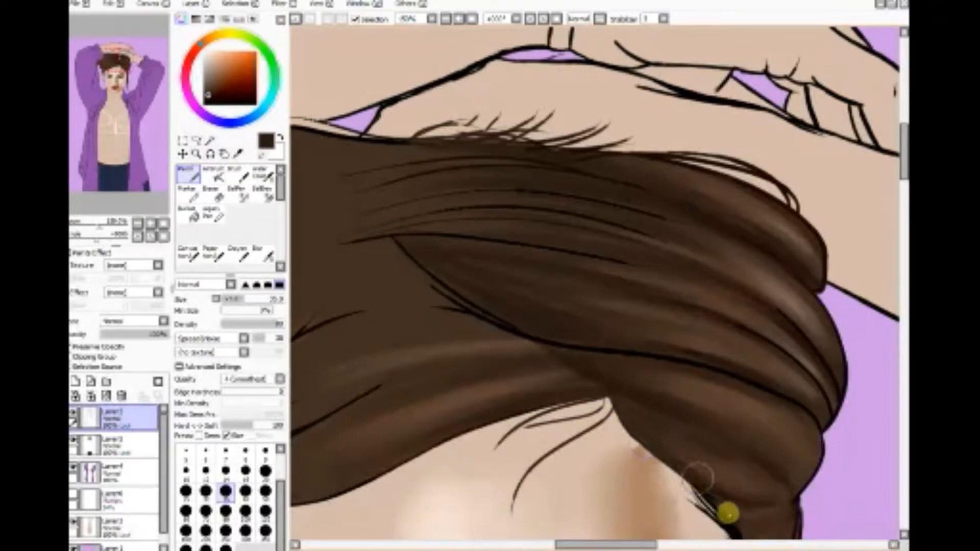
mouse_move(697, 477)
mouse_down()
mouse_move(743, 520)
mouse_move(696, 490)
mouse_move(727, 528)
mouse_move(764, 533)
mouse_move(785, 509)
mouse_up()
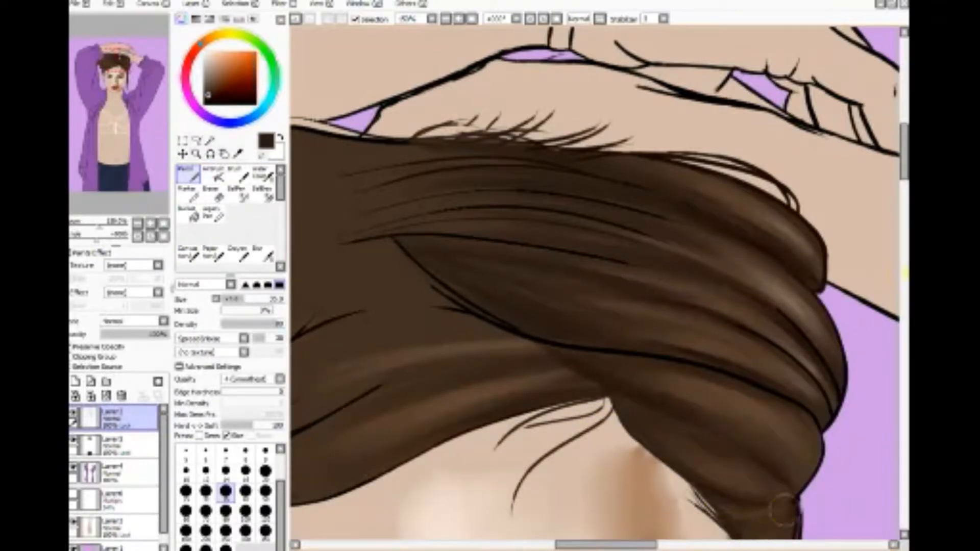
drag(901, 183, 902, 205)
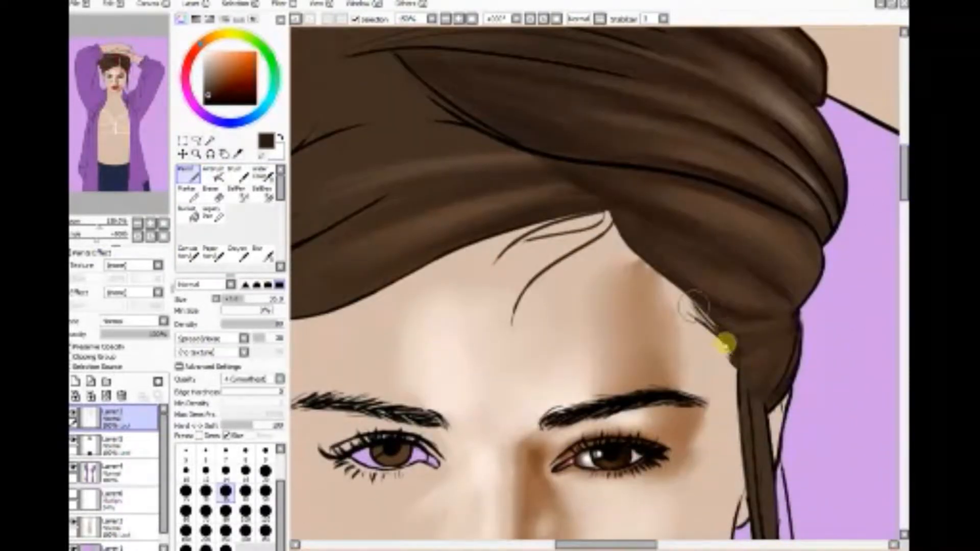
mouse_move(735, 356)
mouse_down()
mouse_move(748, 440)
mouse_move(735, 362)
mouse_move(697, 287)
mouse_move(685, 292)
mouse_move(724, 350)
mouse_move(799, 285)
mouse_move(780, 397)
mouse_move(798, 356)
mouse_move(777, 390)
mouse_move(791, 390)
mouse_move(782, 451)
mouse_move(787, 430)
mouse_up()
Step: Undo the last two Pencil strokes on the line art
click(113, 4)
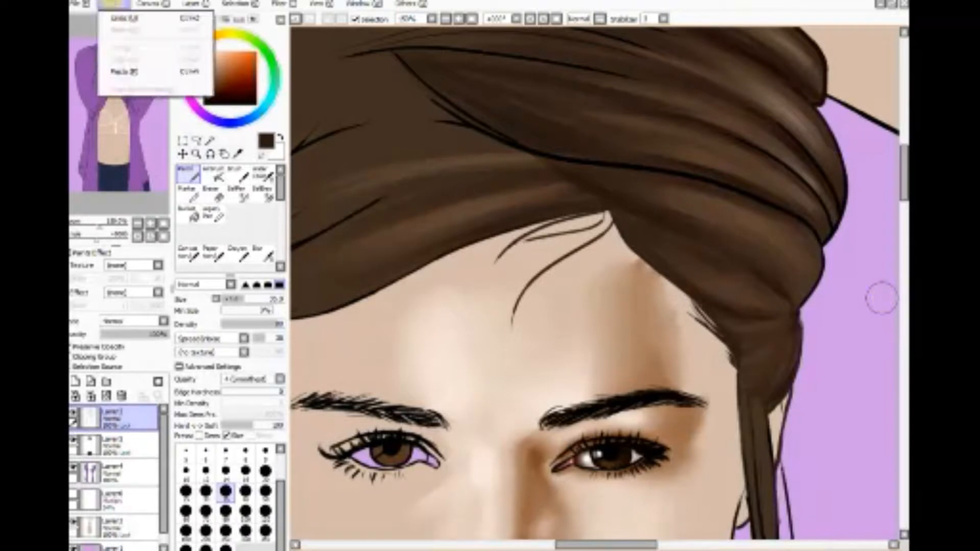
click(123, 18)
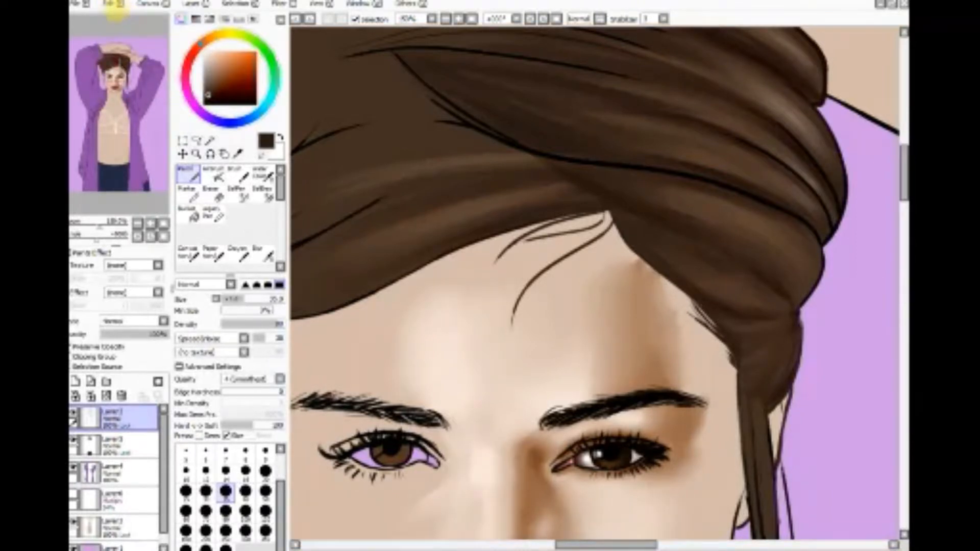
click(113, 4)
click(124, 15)
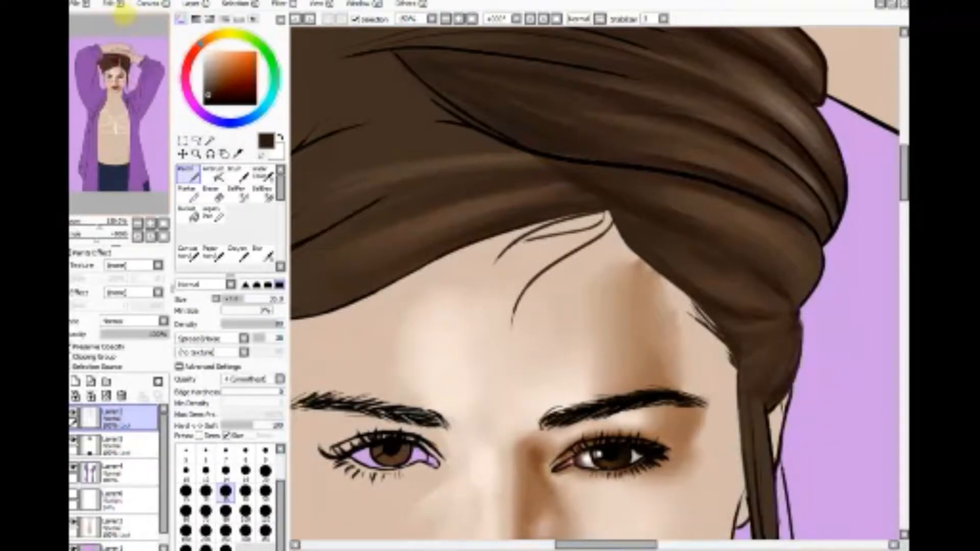
Step: Recolour the long inner fold lines of the swept-back hair in dark brown with the Pencil
drag(727, 182, 461, 104)
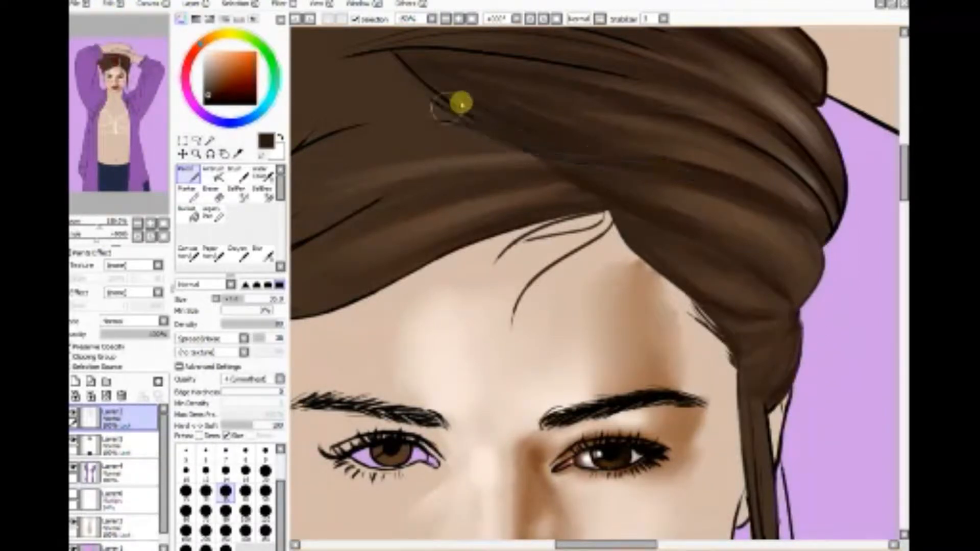
drag(685, 171, 359, 50)
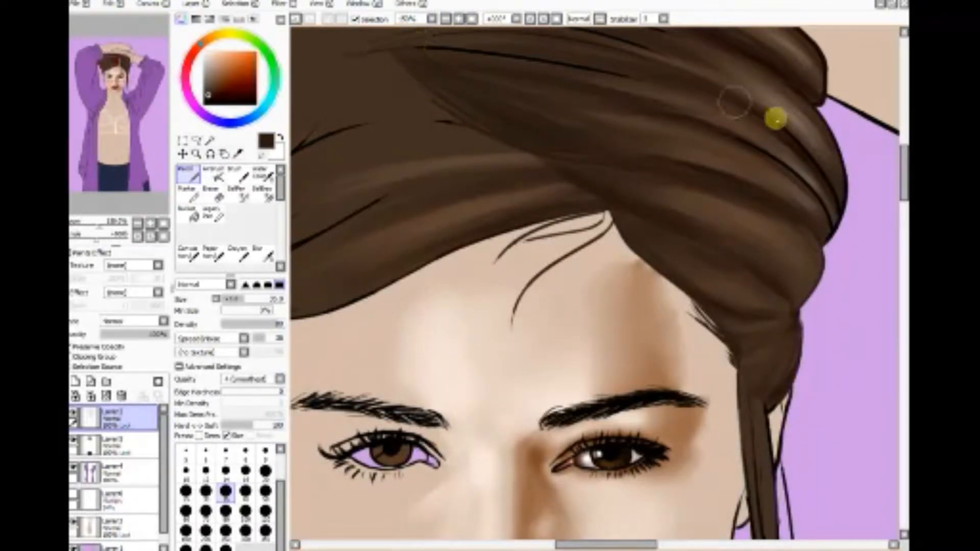
mouse_move(775, 119)
mouse_down()
mouse_move(517, 51)
mouse_move(400, 48)
mouse_up()
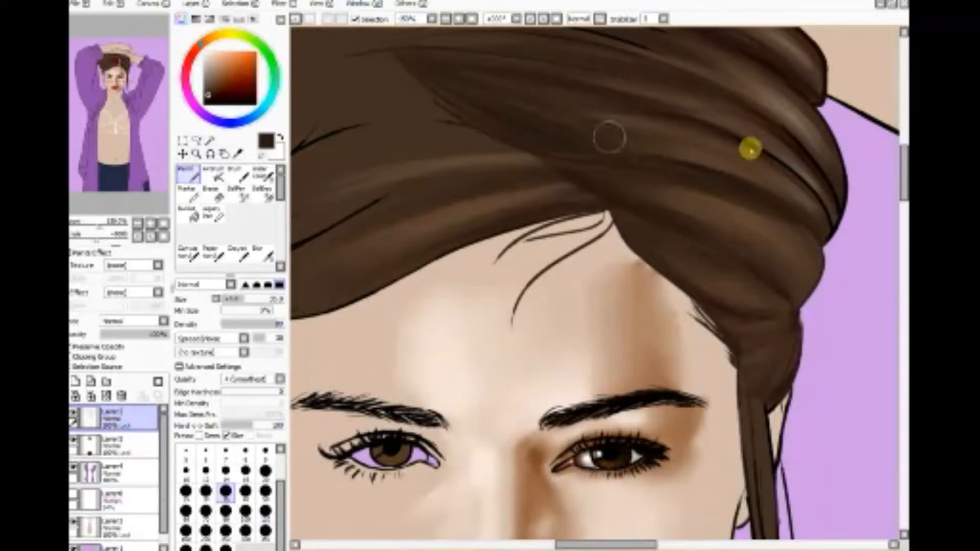
drag(824, 206, 742, 78)
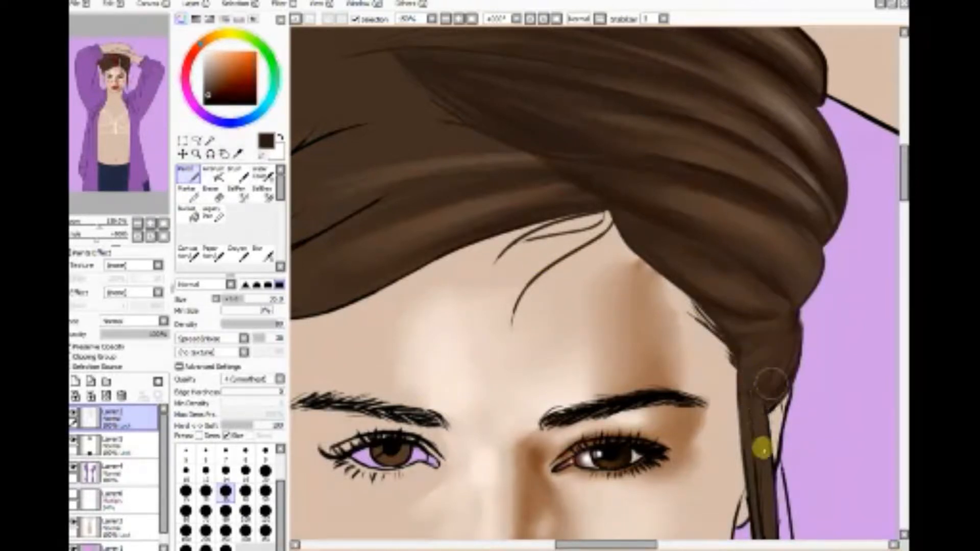
Step: Recolour the loose strands hanging beside the face down to the shoulder in dark brown with the Pencil
mouse_move(762, 448)
mouse_down()
mouse_move(756, 470)
mouse_move(759, 455)
mouse_move(785, 522)
mouse_up()
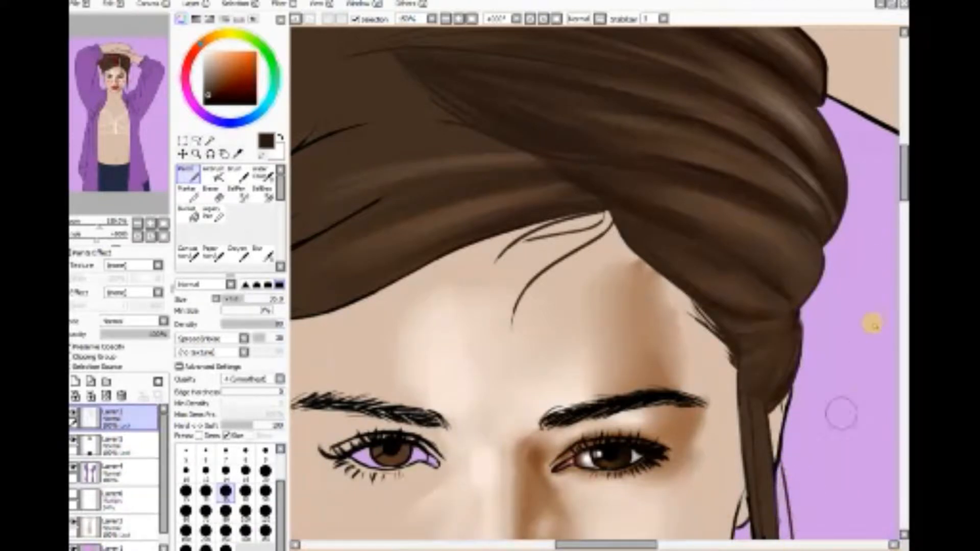
scroll(872, 324, down, 5)
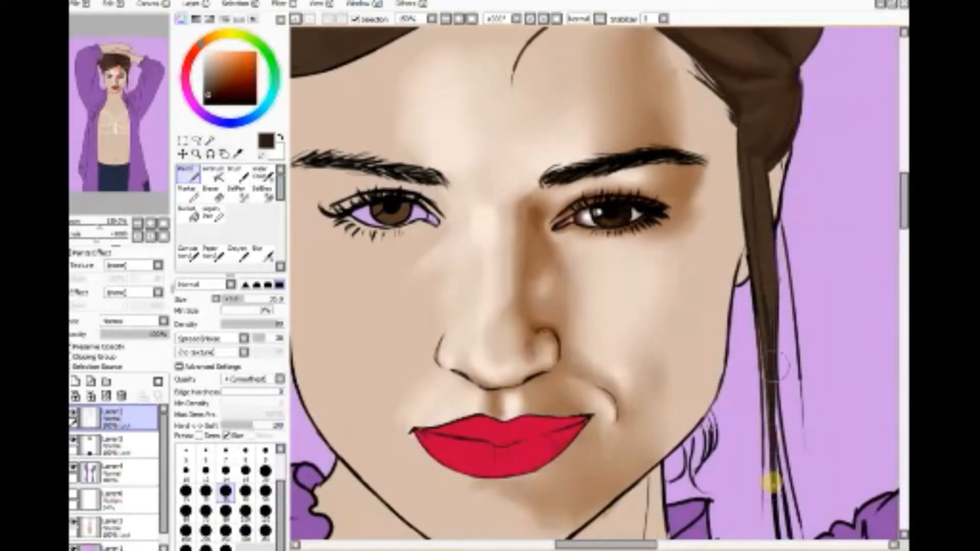
drag(771, 482, 776, 519)
drag(903, 197, 902, 232)
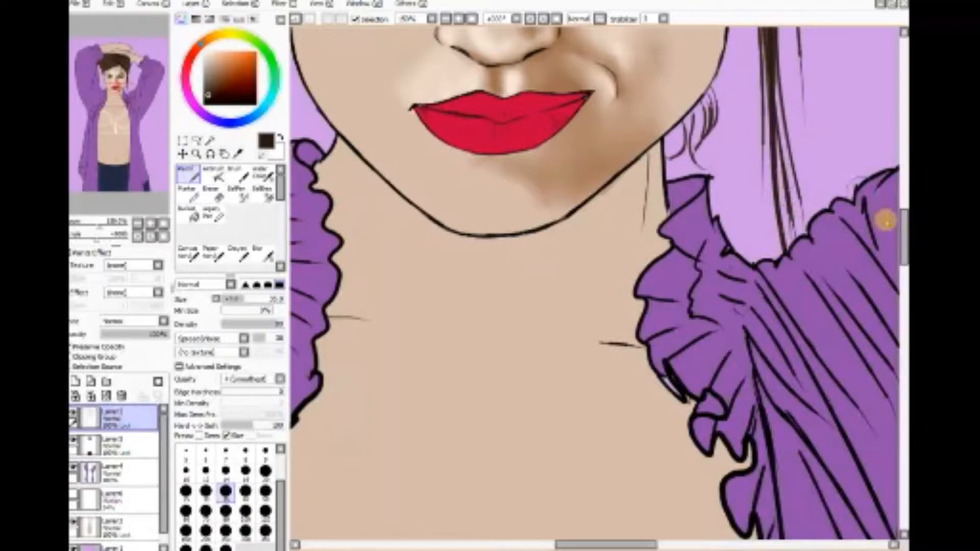
drag(902, 227, 893, 135)
Step: Soften the ends of the inner fold lines on the crown with a size 9 Brush
click(214, 178)
click(239, 177)
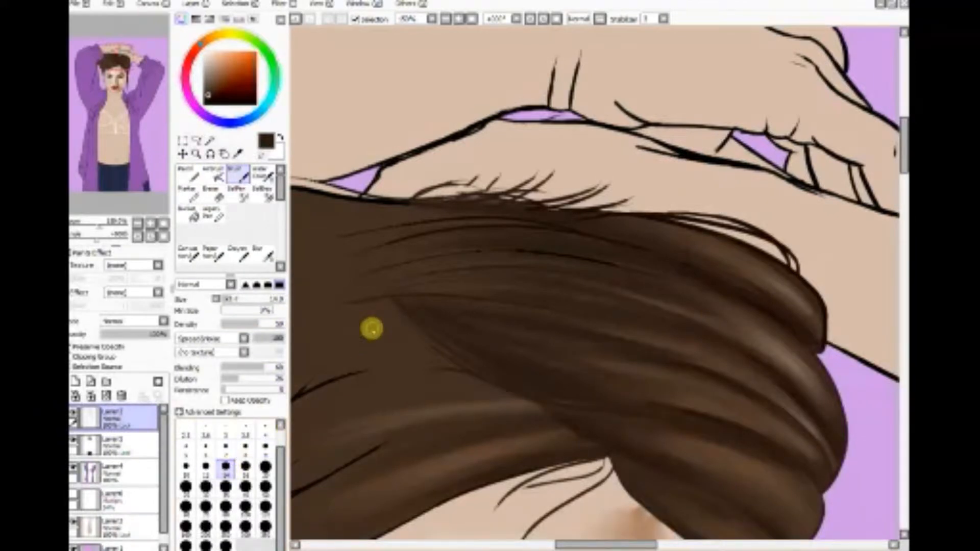
click(245, 448)
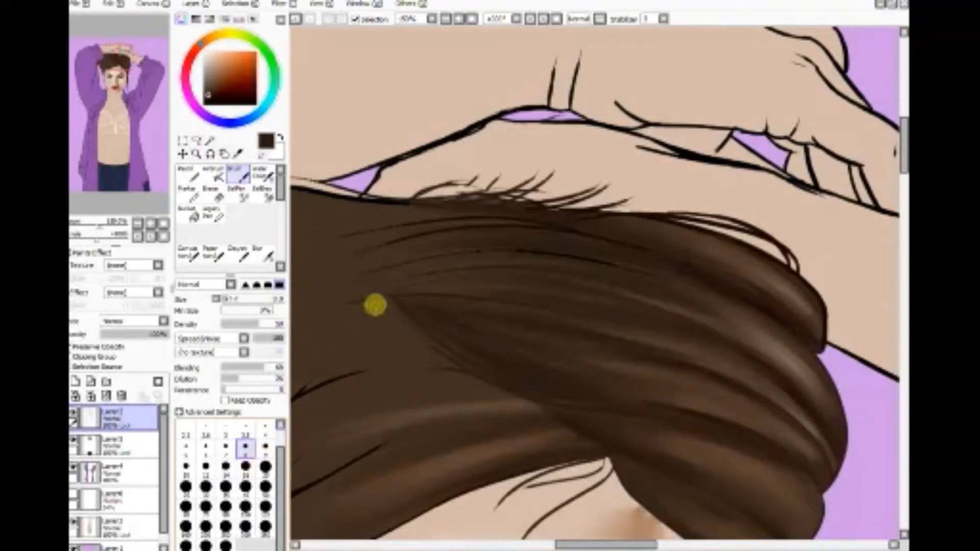
click(265, 447)
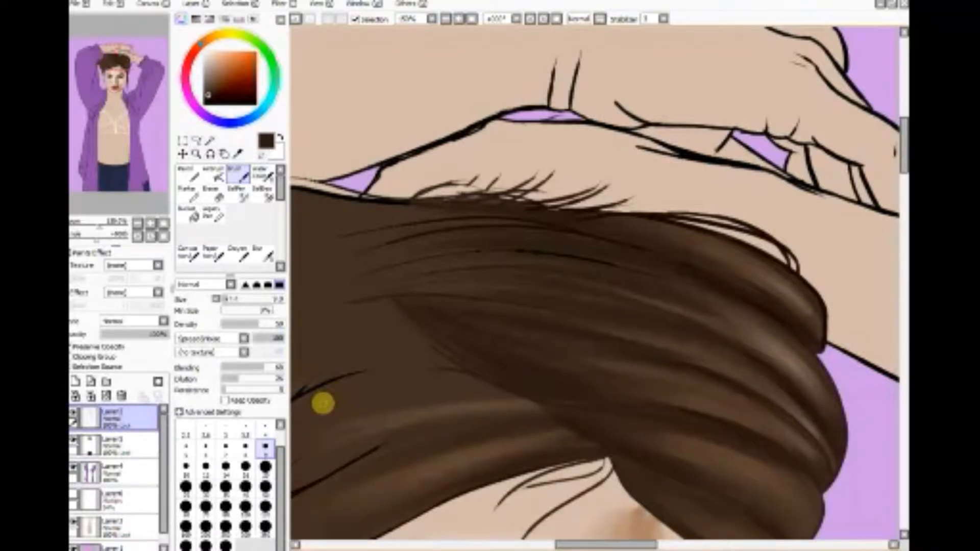
Step: Try to erase the wispy strands above the hair from the line art layer with a size 14 Eraser
click(214, 193)
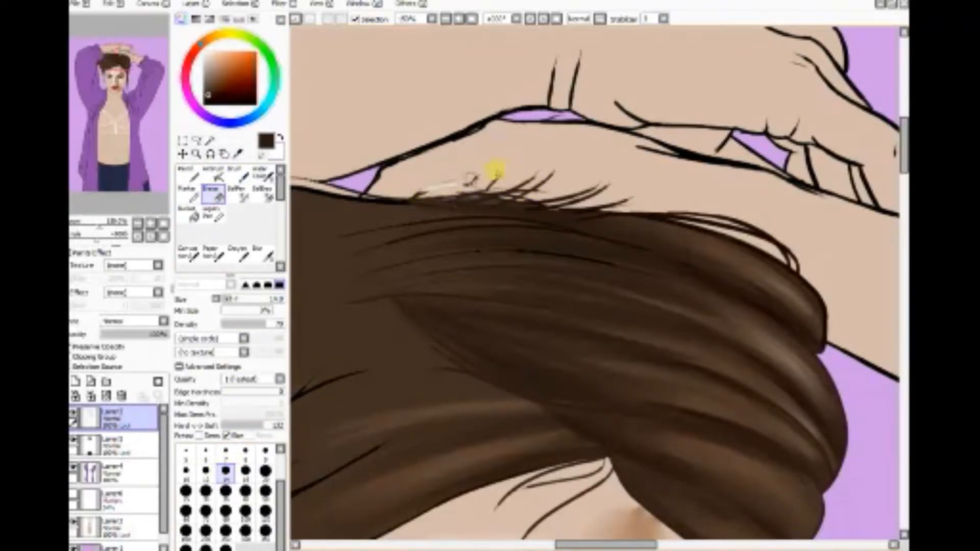
drag(470, 178, 552, 174)
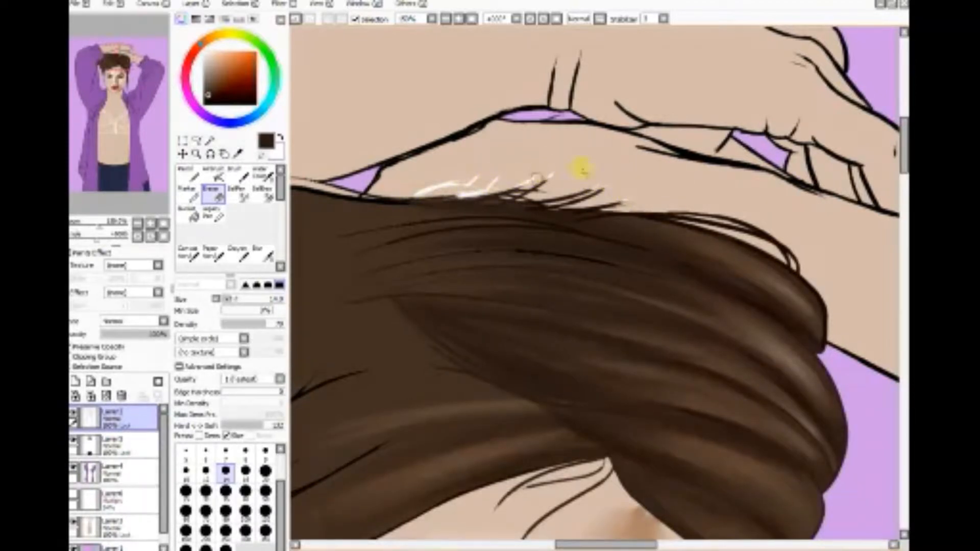
drag(536, 177, 568, 179)
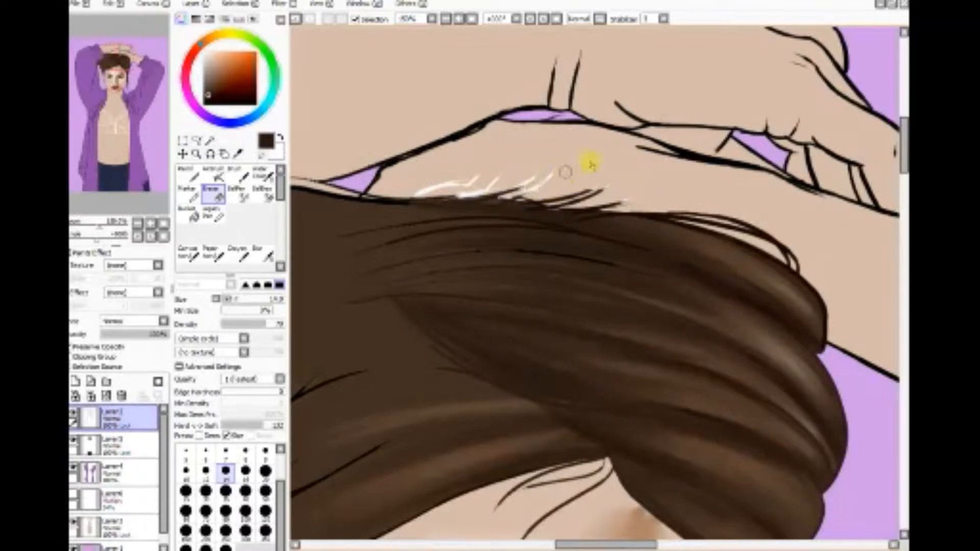
Step: Add and discard an empty layer above the hair shading layer, and brush a soft wisp on the hair layer with Preserve Opacity off
click(238, 175)
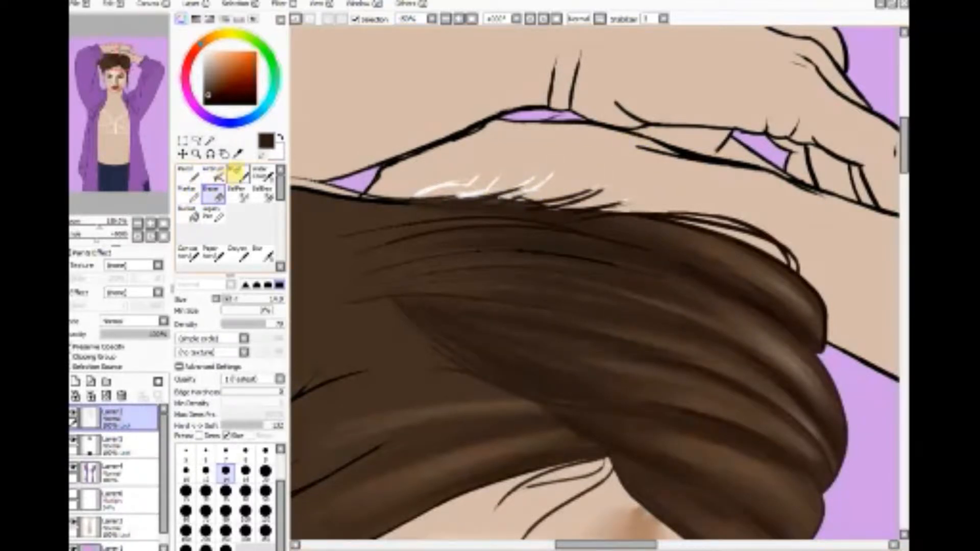
click(138, 437)
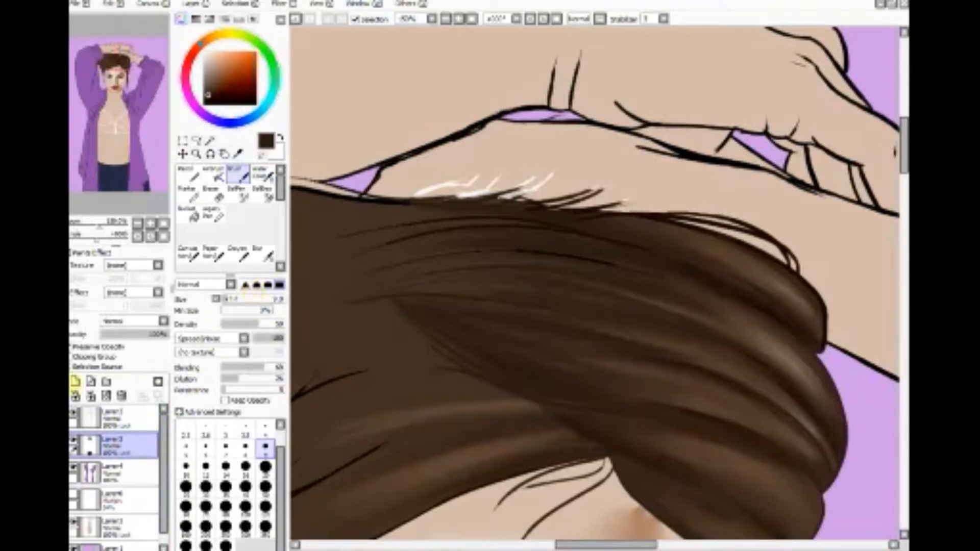
click(75, 381)
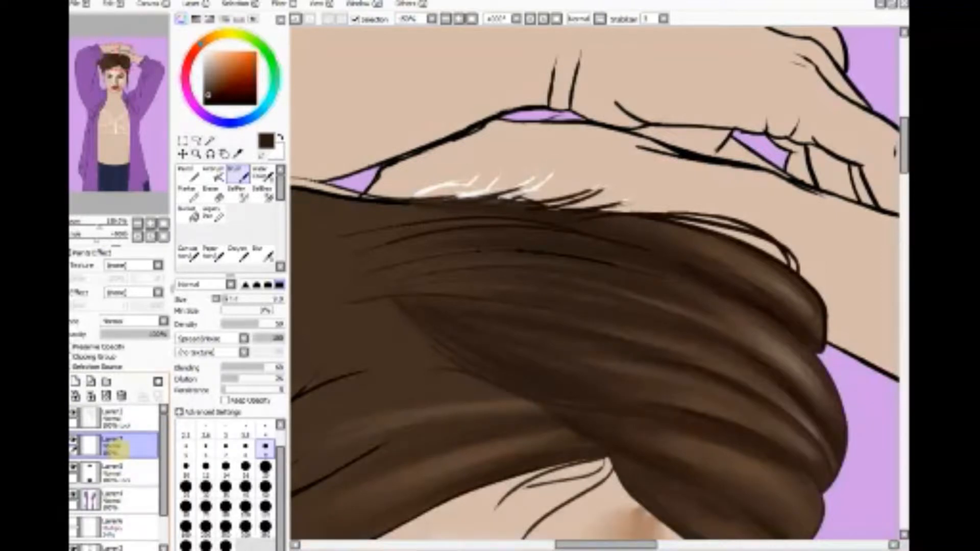
click(121, 396)
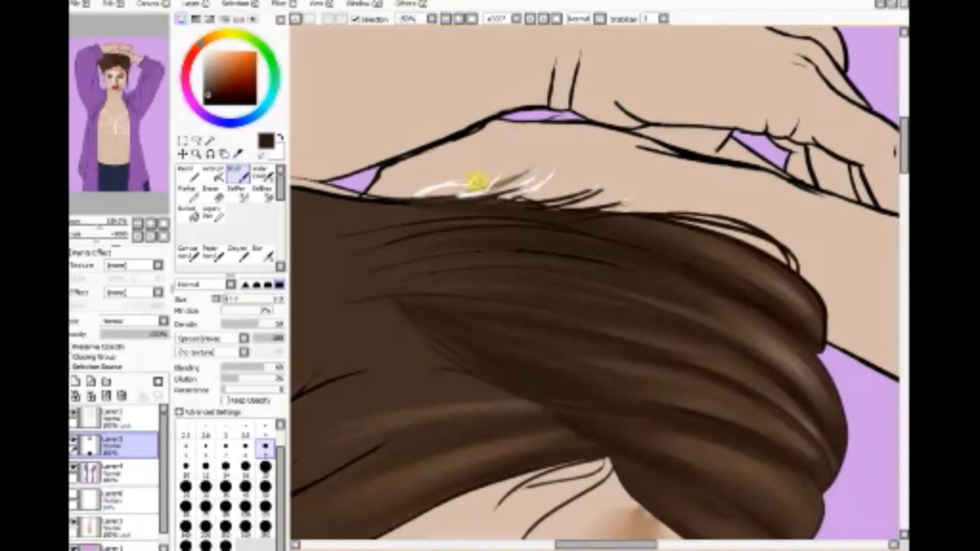
Step: Turn off Preserve Opacity for the line art layer and erase its wispy strands above the hair with a size 14 Eraser
click(118, 418)
click(213, 195)
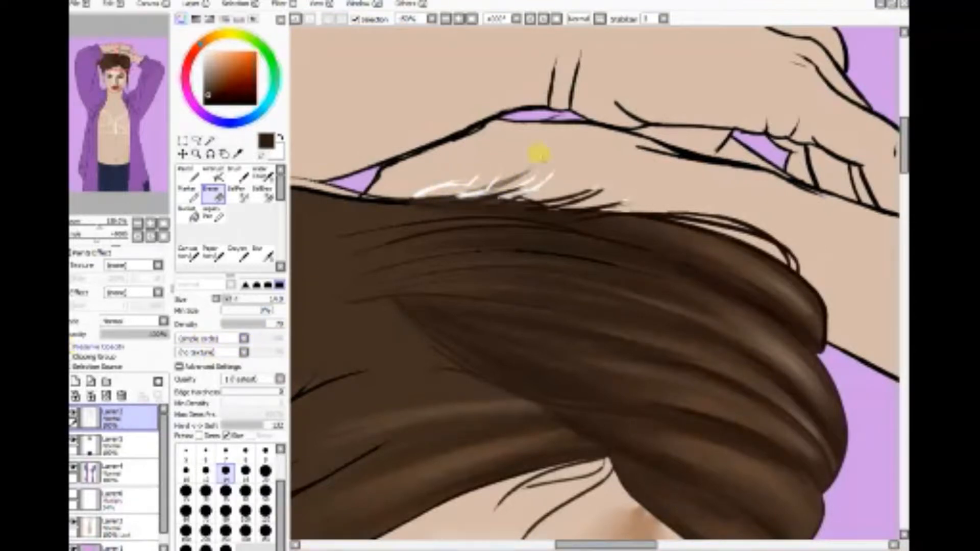
mouse_move(462, 193)
mouse_down()
mouse_move(435, 187)
mouse_move(553, 175)
mouse_up()
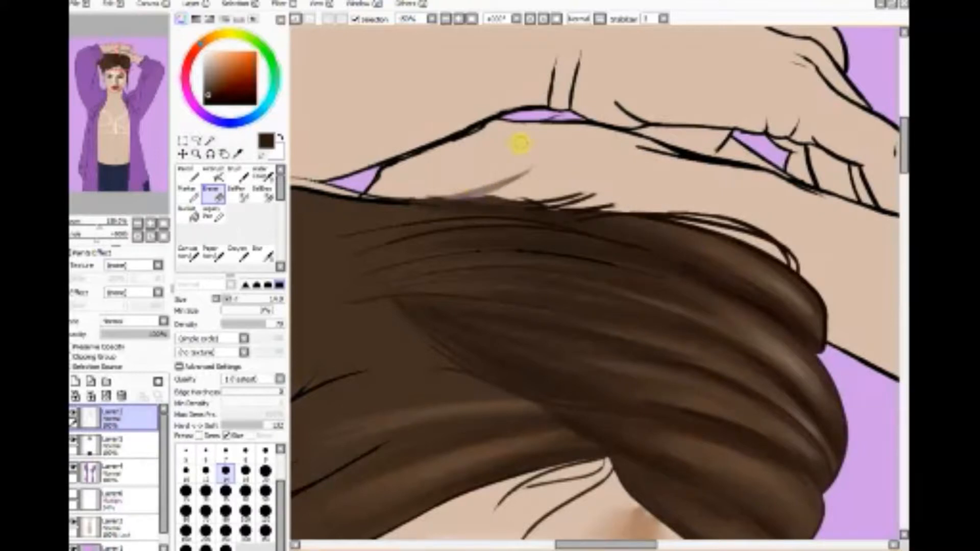
Step: Paint soft brown flyaway wisps along the top of the hair with a size 7 Brush on the hair shading layer
click(120, 444)
click(237, 175)
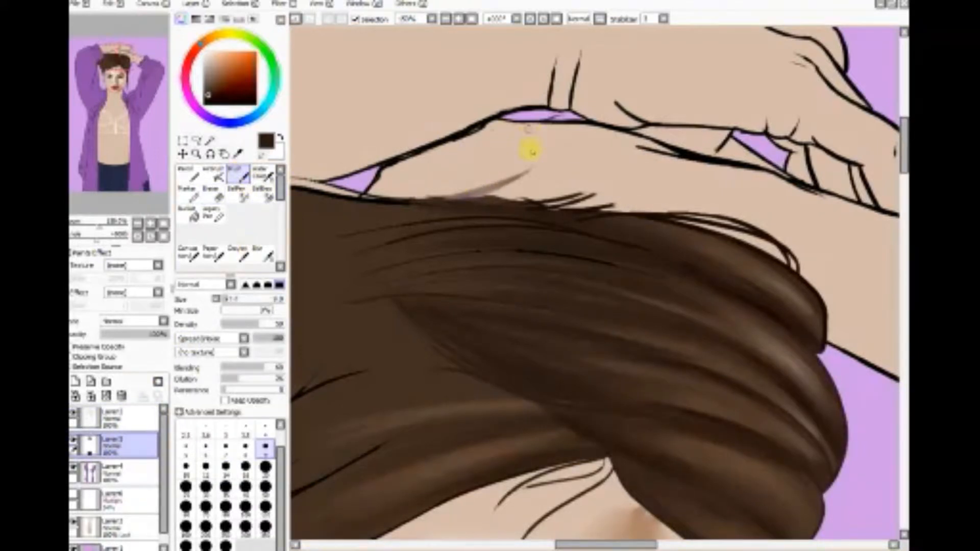
click(226, 447)
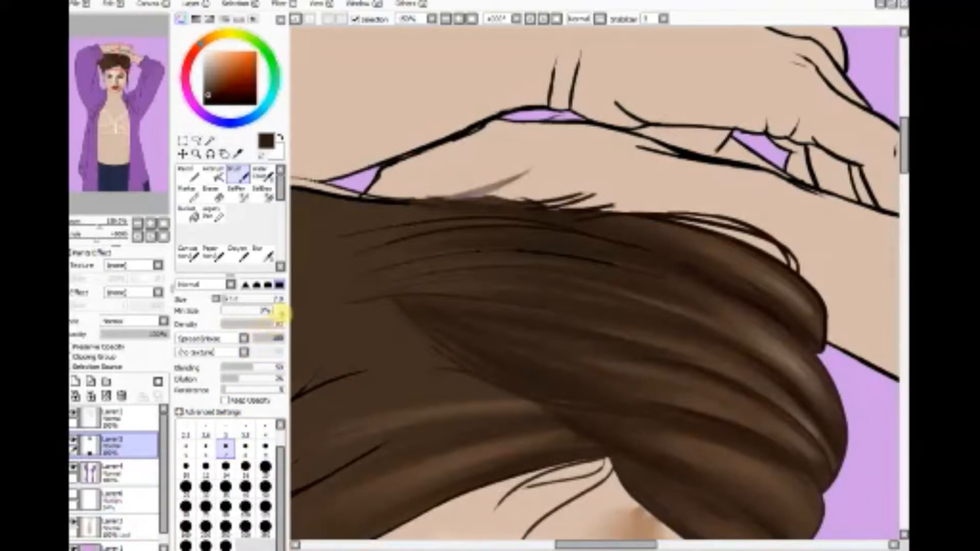
mouse_move(406, 206)
mouse_down()
mouse_move(483, 187)
mouse_move(542, 155)
mouse_up()
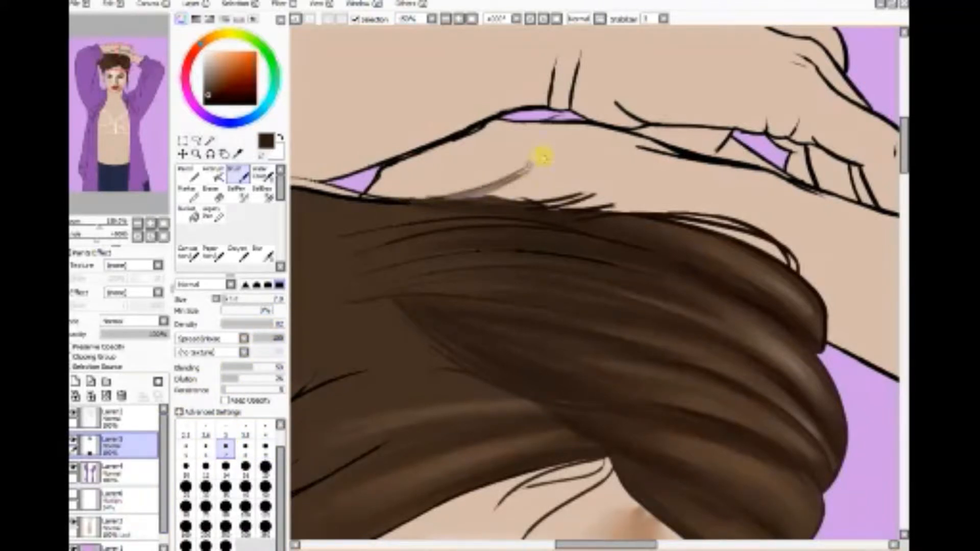
mouse_move(440, 200)
mouse_down()
mouse_move(554, 162)
mouse_move(546, 190)
mouse_move(591, 179)
mouse_move(596, 187)
mouse_up()
mouse_move(533, 208)
mouse_down()
mouse_move(633, 185)
mouse_move(642, 199)
mouse_up()
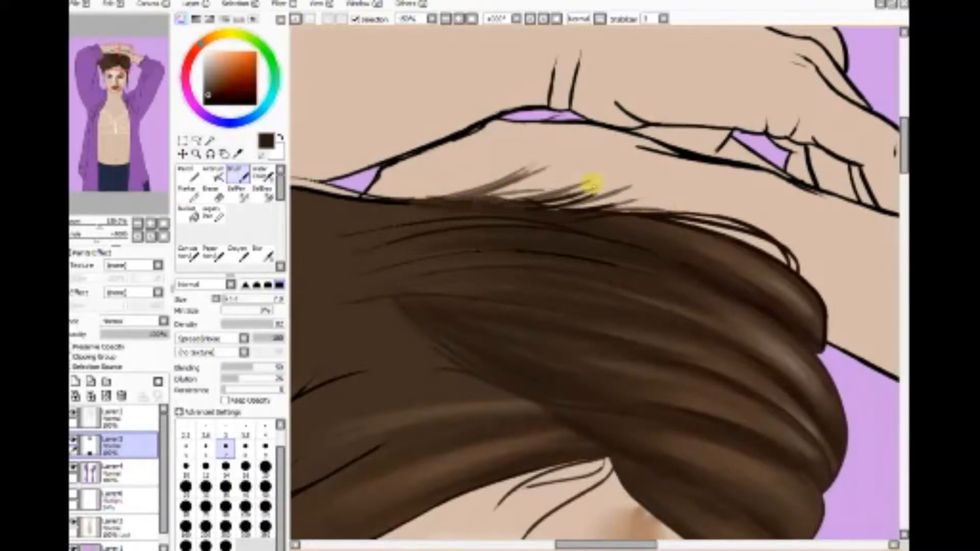
drag(386, 203, 529, 173)
mouse_move(462, 195)
mouse_down()
mouse_move(568, 179)
mouse_move(535, 186)
mouse_move(585, 187)
mouse_move(604, 211)
mouse_move(653, 214)
mouse_move(613, 216)
mouse_move(699, 215)
mouse_move(624, 221)
mouse_move(752, 231)
mouse_up()
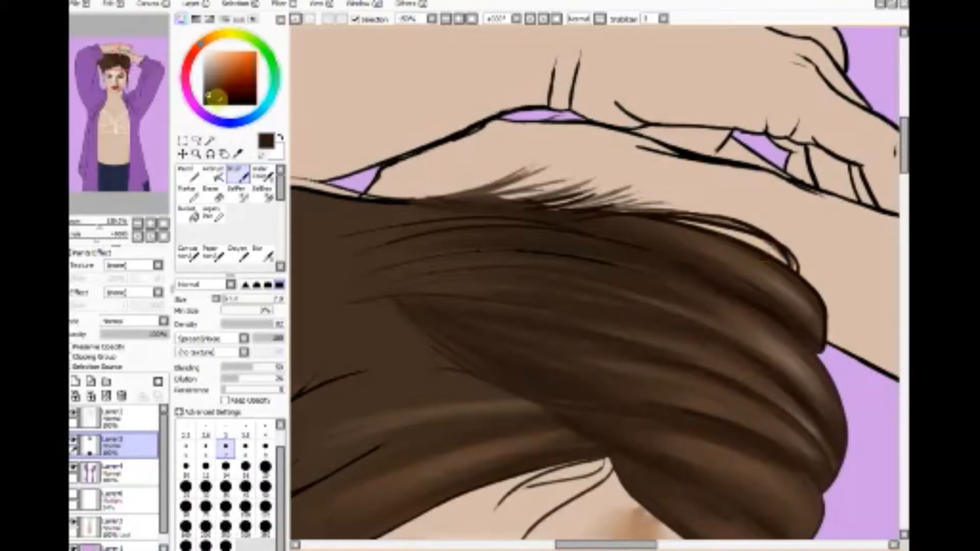
Step: Pick a darker brown, lower the Brush's Blending, and add darker wisps along the top edge of the hair
drag(216, 97, 207, 101)
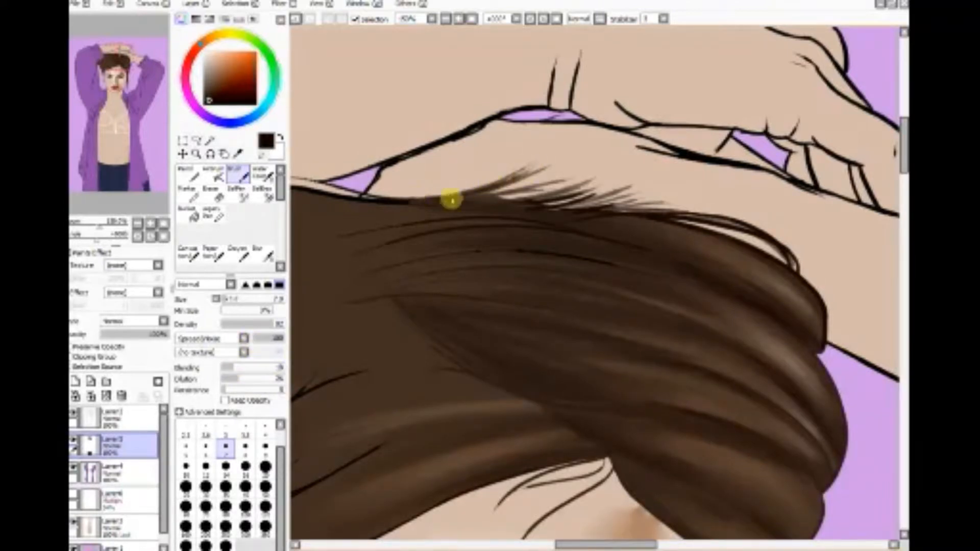
drag(451, 200, 539, 178)
mouse_move(486, 204)
mouse_down()
mouse_move(587, 174)
mouse_move(480, 201)
mouse_move(564, 185)
mouse_up()
mouse_move(453, 208)
mouse_down()
mouse_move(582, 177)
mouse_move(682, 214)
mouse_up()
mouse_move(578, 208)
mouse_down()
mouse_move(657, 203)
mouse_move(702, 217)
mouse_up()
drag(614, 216, 698, 220)
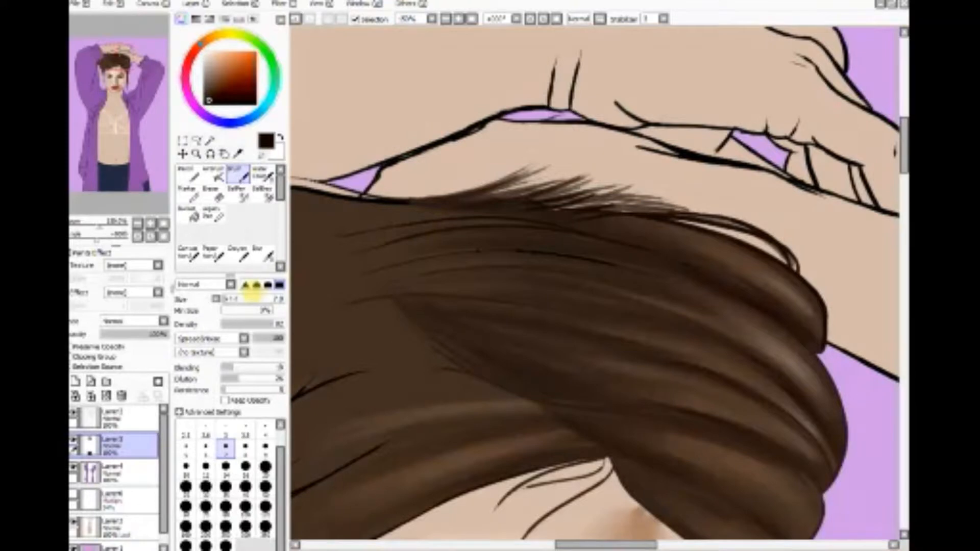
Step: Switch the Brush shape to the simple circle and paint more dark flyaway wisps along the top edge of the hair
click(199, 337)
click(199, 349)
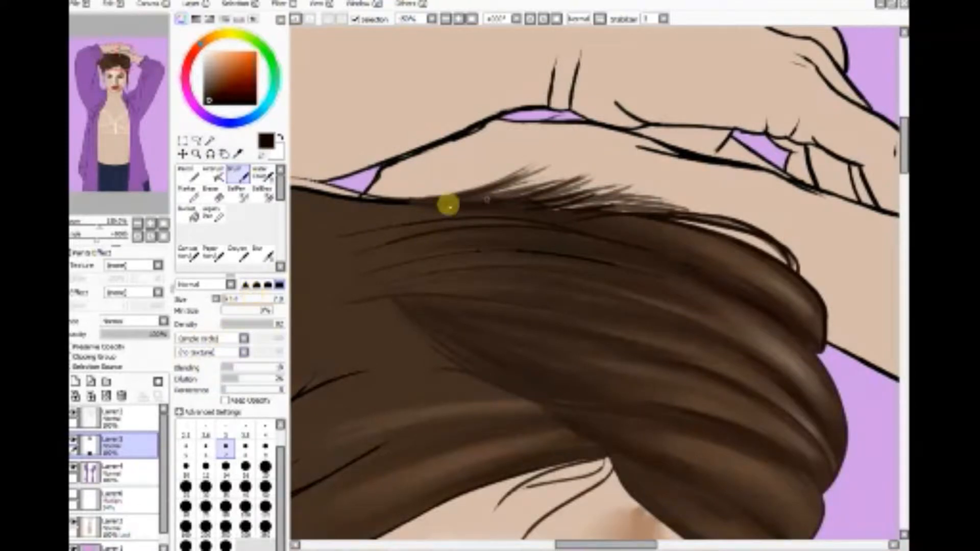
drag(448, 205, 564, 163)
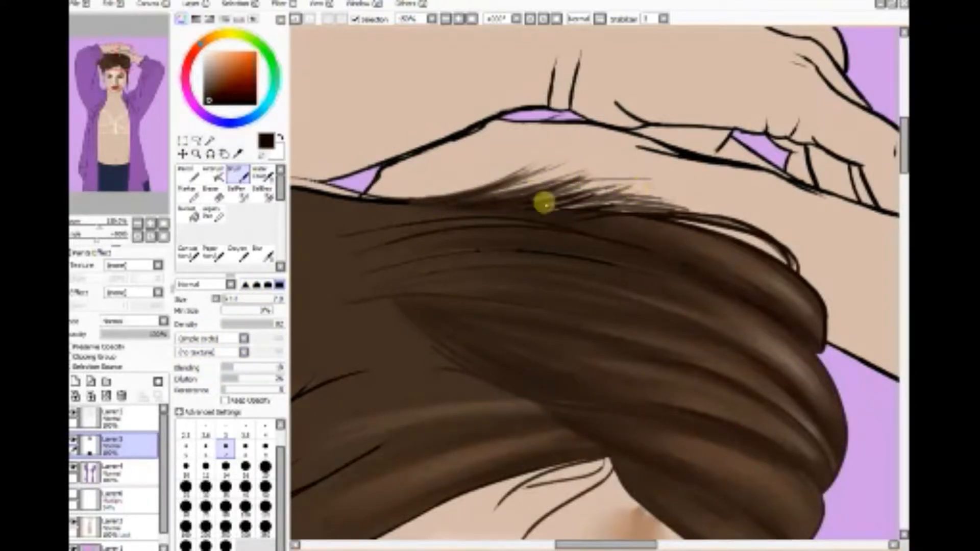
mouse_move(544, 204)
mouse_down()
mouse_move(676, 209)
mouse_move(685, 222)
mouse_move(531, 208)
mouse_move(699, 219)
mouse_up()
drag(571, 203, 687, 211)
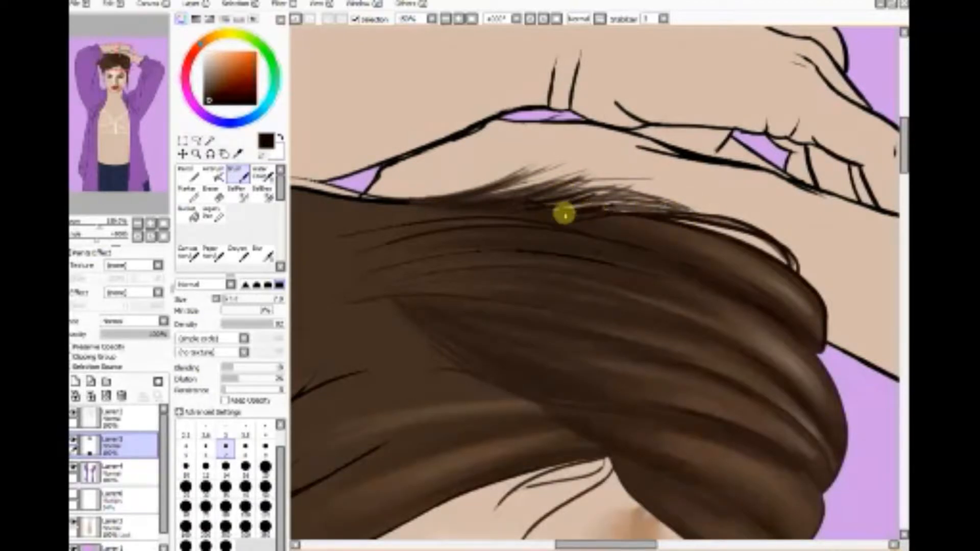
drag(462, 201, 563, 163)
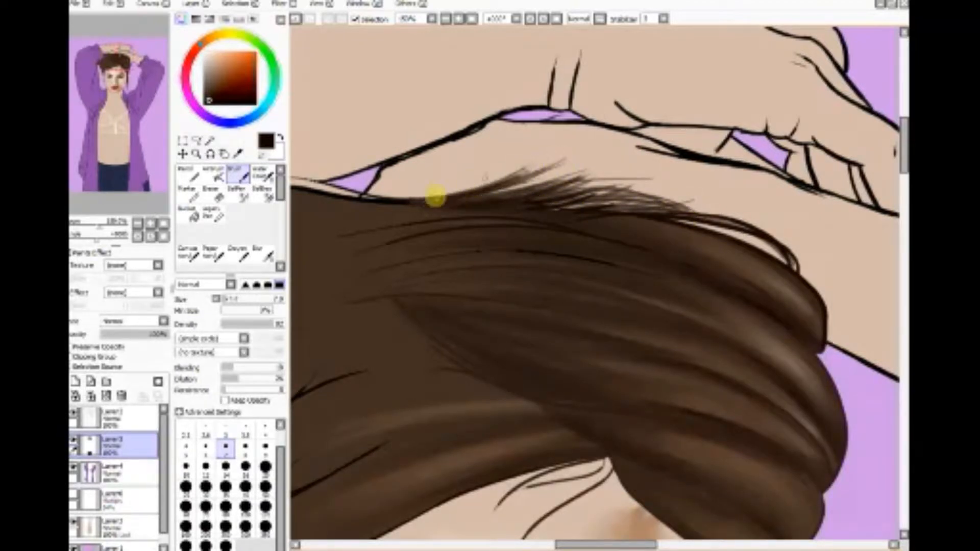
drag(446, 206, 559, 170)
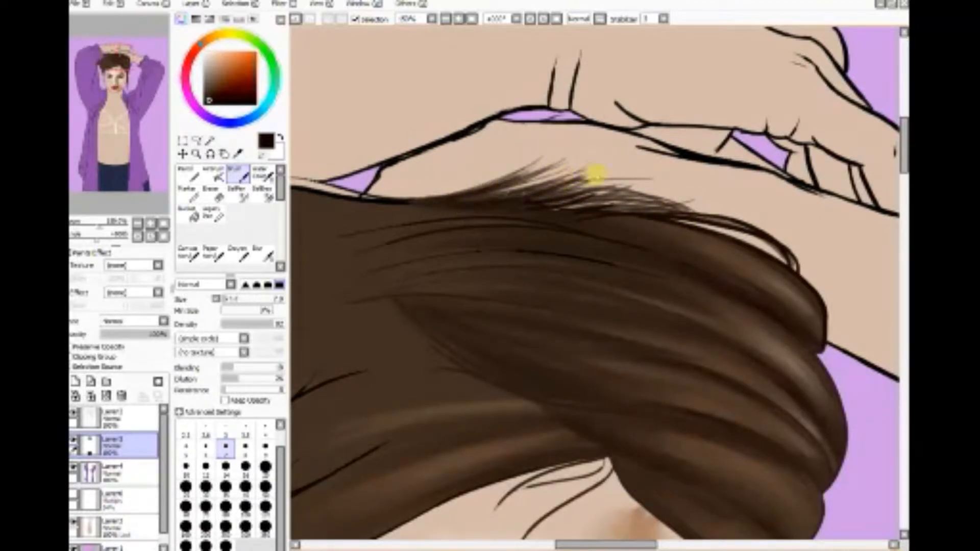
mouse_move(503, 199)
mouse_down()
mouse_move(624, 186)
mouse_move(593, 184)
mouse_move(634, 214)
mouse_up()
drag(548, 209, 654, 205)
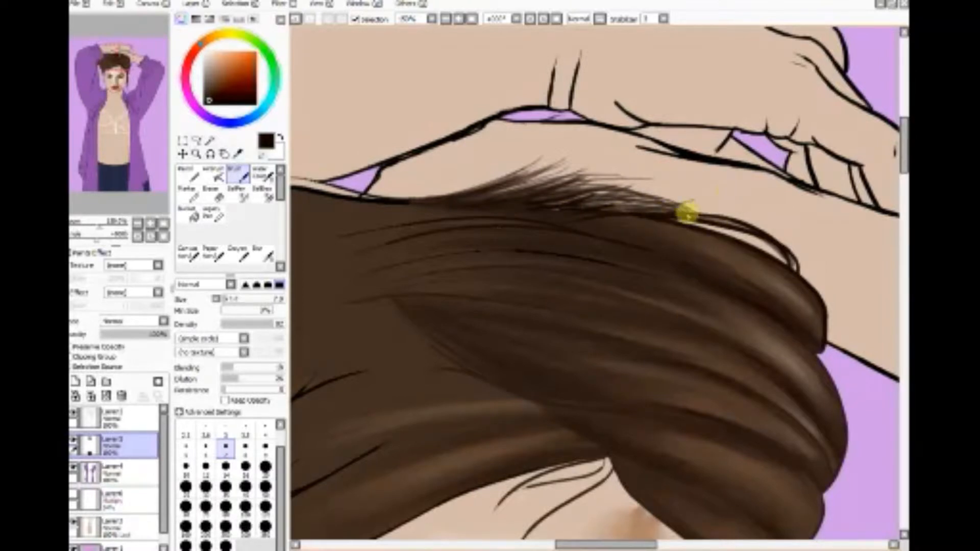
mouse_move(562, 226)
mouse_down()
mouse_move(675, 218)
mouse_move(650, 208)
mouse_move(581, 219)
mouse_move(684, 213)
mouse_move(549, 220)
mouse_move(609, 214)
mouse_up()
mouse_move(521, 219)
mouse_down()
mouse_move(553, 204)
mouse_move(623, 200)
mouse_up()
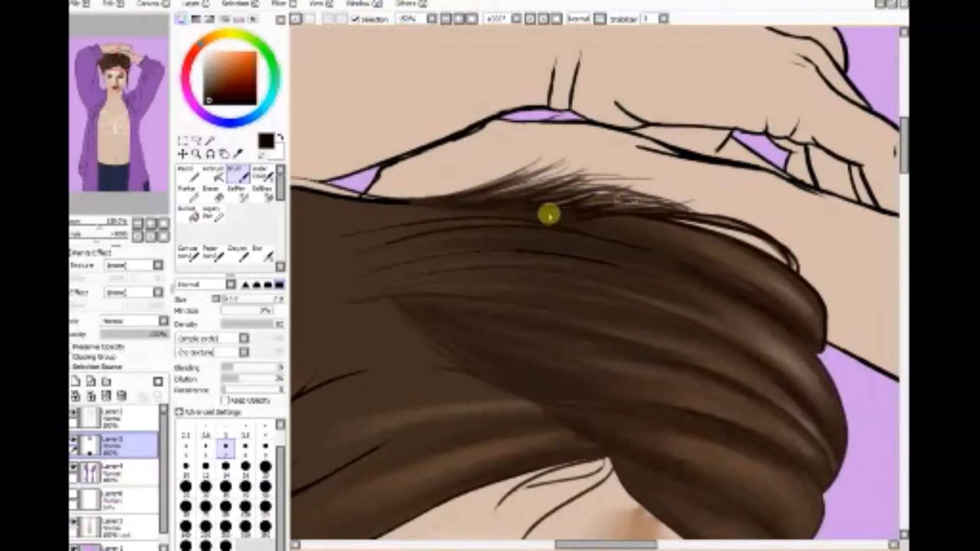
mouse_move(549, 215)
mouse_down()
mouse_move(624, 195)
mouse_move(594, 195)
mouse_move(616, 173)
mouse_up()
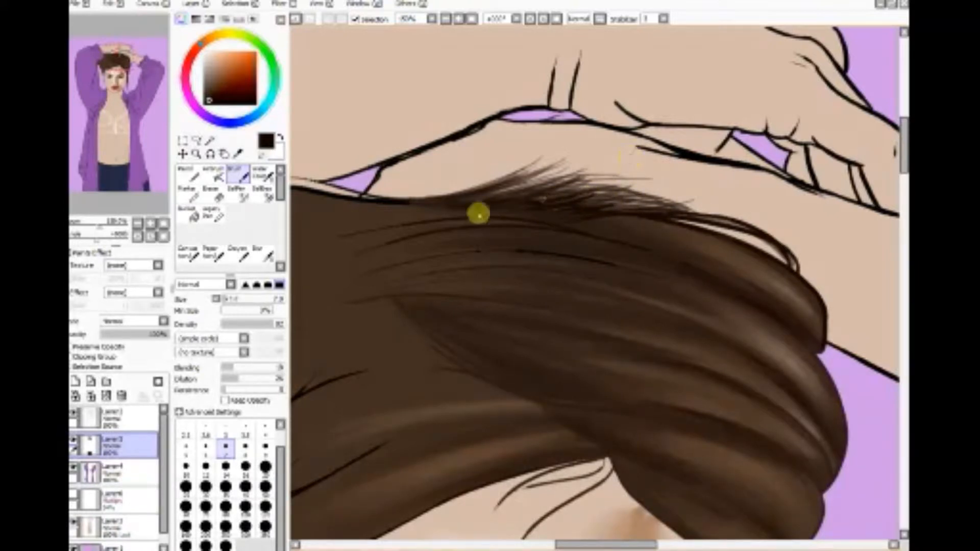
Step: Thicken the base of the flyaway wisps with dense dark strokes, lowering the Brush's Dilution partway through
mouse_move(479, 213)
mouse_down()
mouse_move(563, 191)
mouse_move(526, 188)
mouse_move(572, 166)
mouse_up()
mouse_move(511, 186)
mouse_down()
mouse_move(576, 177)
mouse_move(559, 173)
mouse_up()
drag(461, 203, 512, 193)
mouse_move(412, 208)
mouse_down()
mouse_move(494, 199)
mouse_move(403, 206)
mouse_move(499, 202)
mouse_move(421, 204)
mouse_move(587, 185)
mouse_move(536, 195)
mouse_move(598, 174)
mouse_move(598, 187)
mouse_move(556, 202)
mouse_move(625, 194)
mouse_up()
mouse_move(568, 214)
mouse_down()
mouse_move(665, 202)
mouse_move(639, 205)
mouse_move(678, 217)
mouse_up()
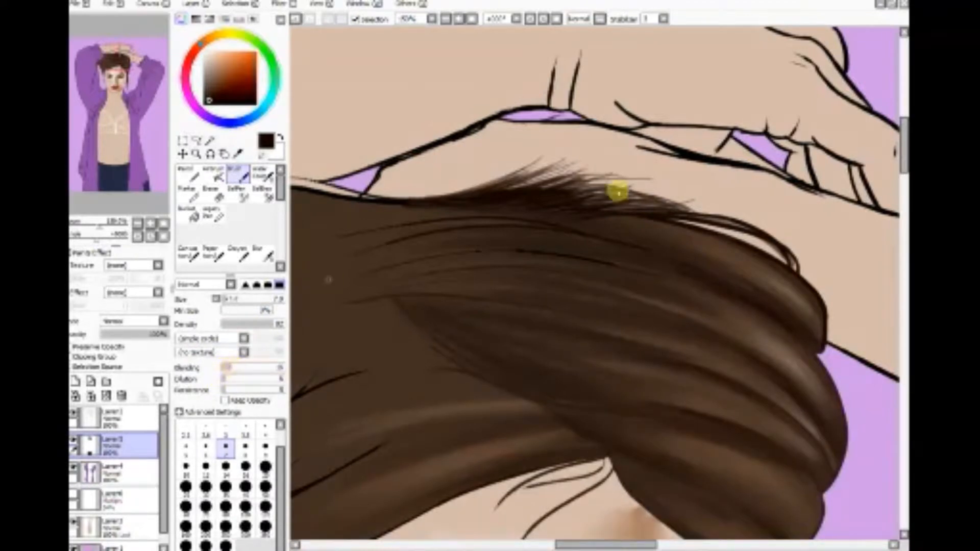
drag(538, 208, 592, 199)
drag(504, 205, 607, 189)
mouse_move(534, 208)
mouse_down()
mouse_move(592, 197)
mouse_move(586, 209)
mouse_move(626, 214)
mouse_move(568, 209)
mouse_move(658, 218)
mouse_up()
drag(502, 200, 629, 189)
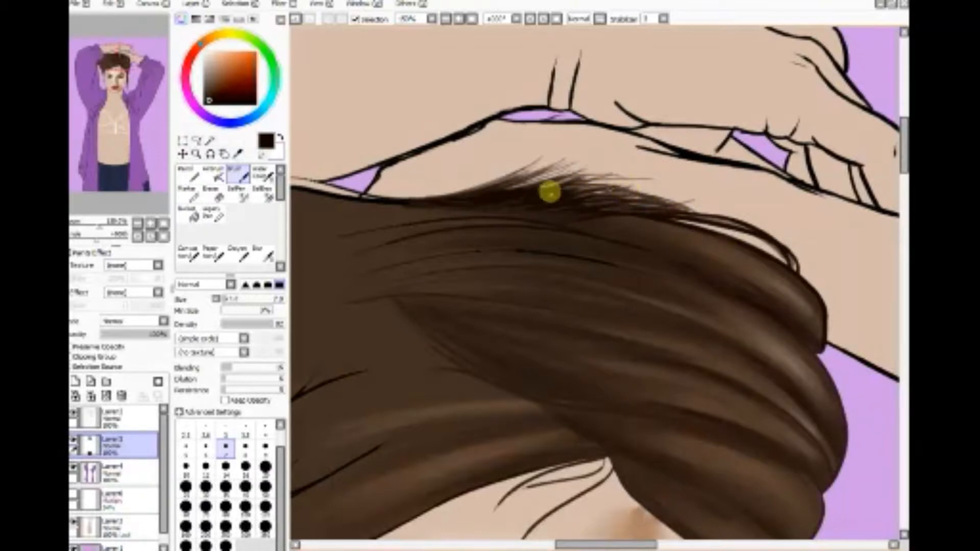
mouse_move(549, 192)
mouse_down()
mouse_move(578, 175)
mouse_move(610, 182)
mouse_up()
mouse_move(466, 196)
mouse_down()
mouse_move(592, 177)
mouse_move(473, 194)
mouse_move(647, 195)
mouse_move(605, 198)
mouse_move(655, 200)
mouse_move(684, 214)
mouse_up()
Step: Darken the upper hair edge from the wisps toward the outer curve of the swept hair with long thin strands
drag(602, 206, 722, 221)
drag(634, 214, 781, 247)
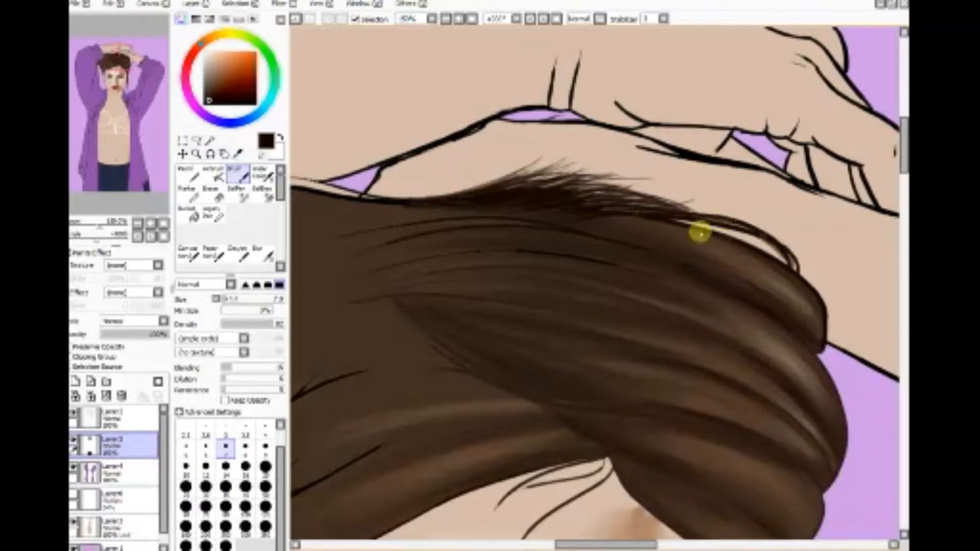
drag(699, 231, 775, 253)
drag(645, 218, 765, 257)
mouse_move(587, 217)
mouse_down()
mouse_move(660, 220)
mouse_move(751, 249)
mouse_up()
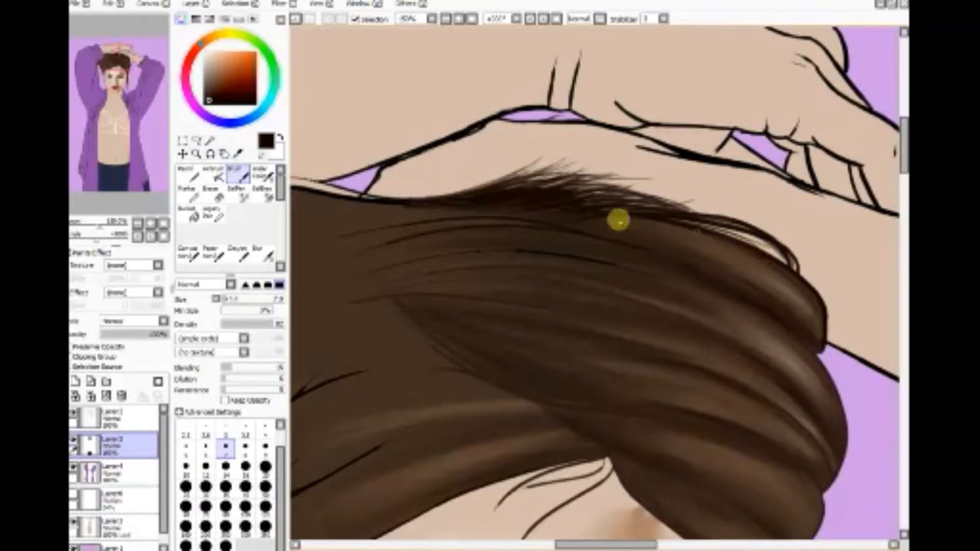
drag(619, 220, 708, 233)
drag(546, 216, 618, 227)
drag(500, 209, 657, 232)
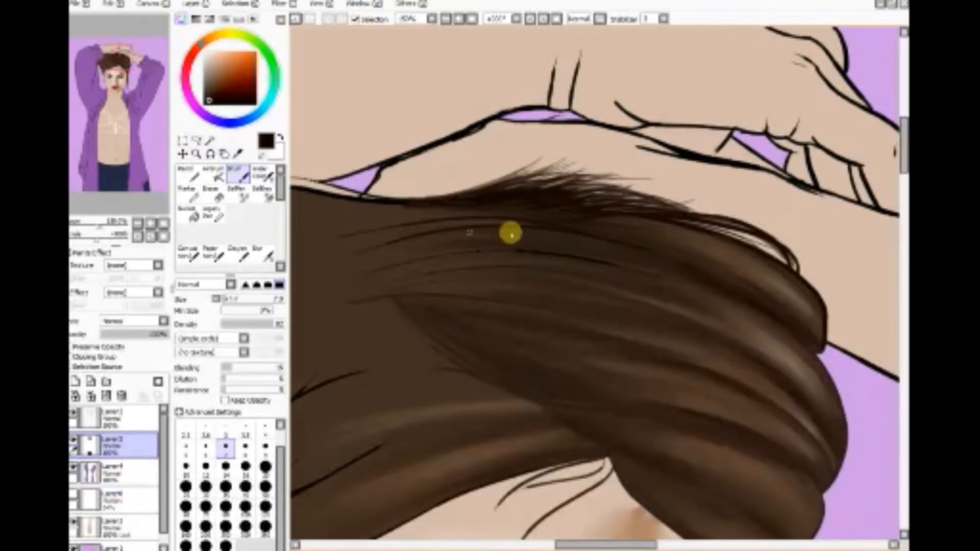
Step: Paint fine dark strands through the upper section of the swept-back hair, following its curve
drag(511, 231, 716, 280)
drag(586, 226, 764, 299)
drag(619, 241, 748, 294)
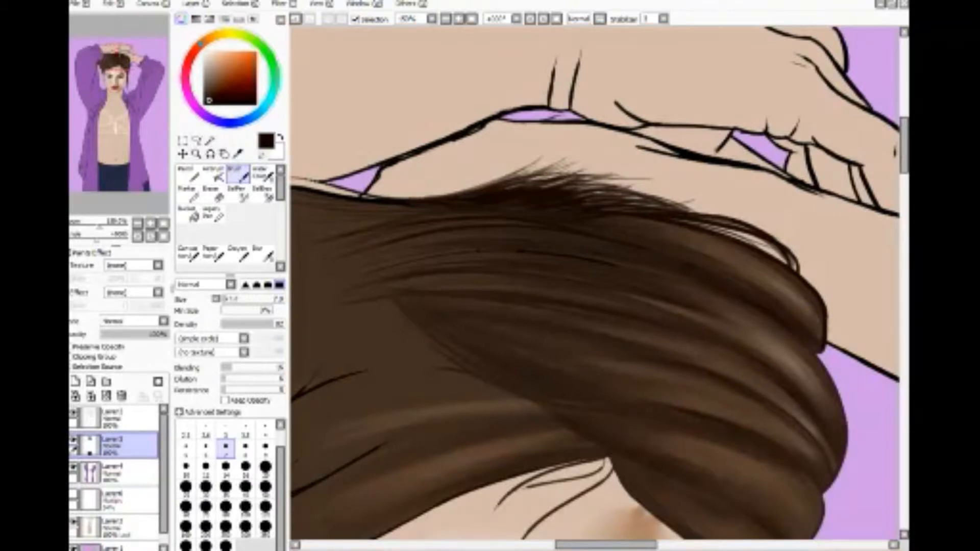
Step: Paint thin dark wisps over the forehead from the hair parting and short strands along the hairline at the temple
drag(896, 148, 902, 163)
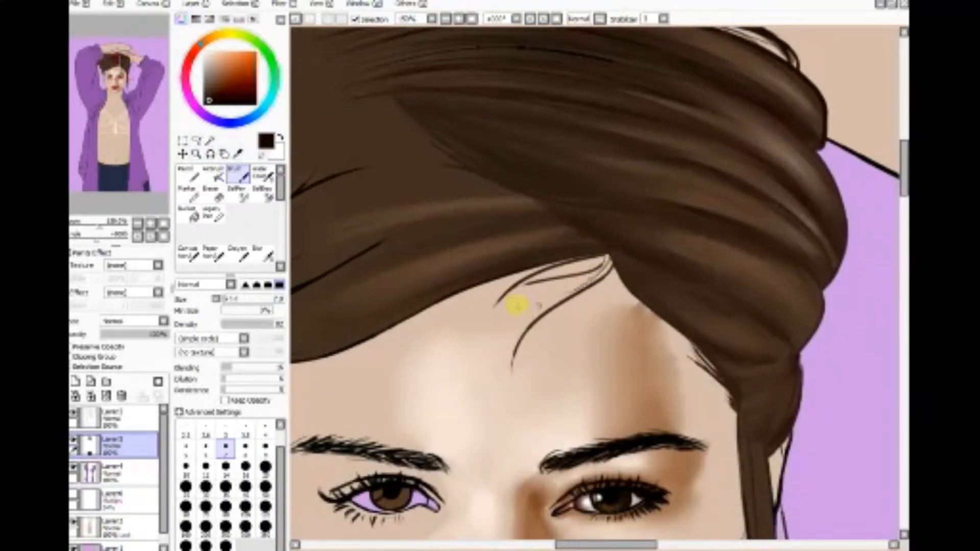
drag(611, 261, 571, 306)
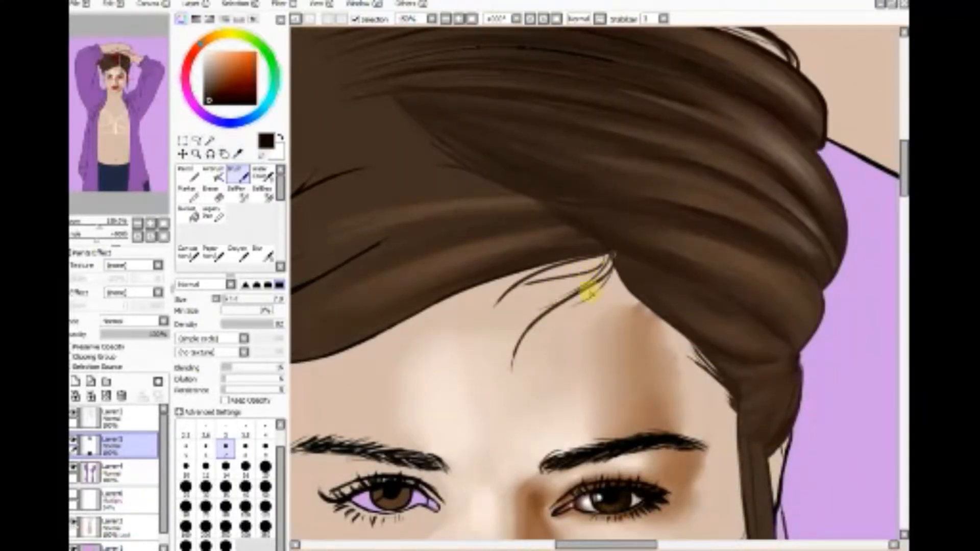
drag(601, 263, 512, 287)
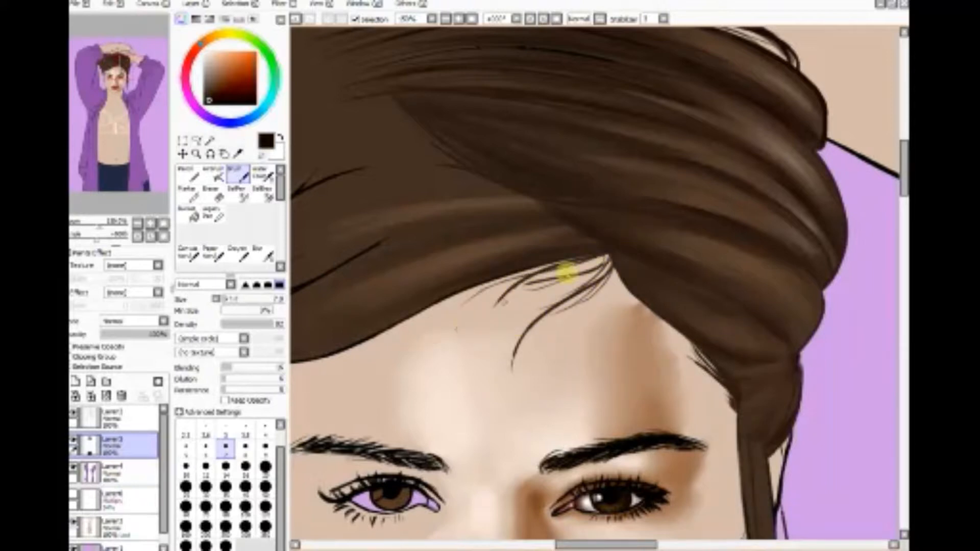
drag(603, 258, 452, 316)
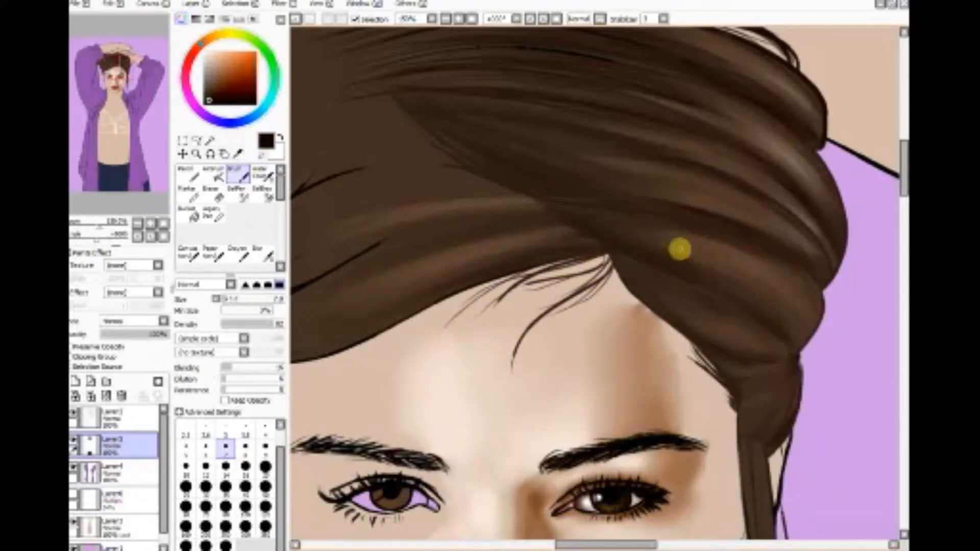
drag(698, 360, 720, 377)
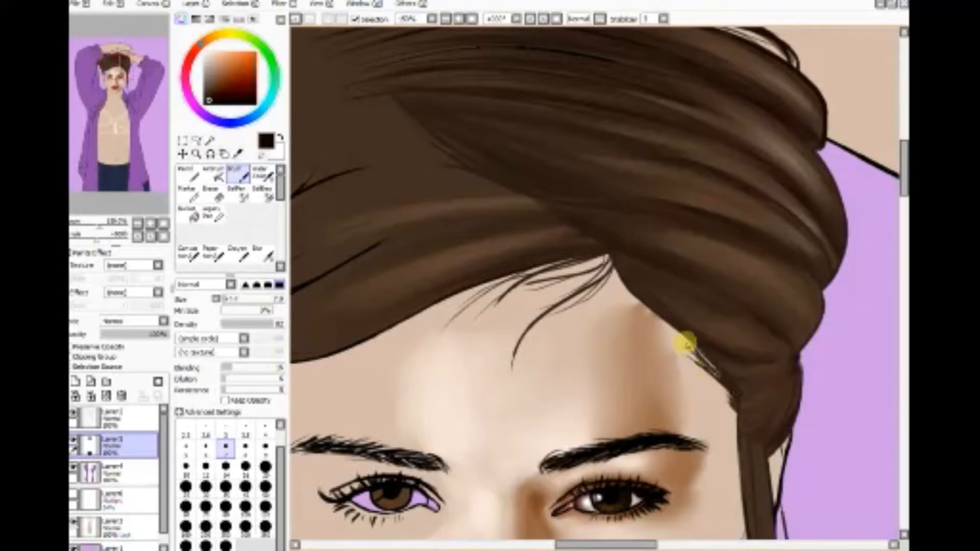
drag(683, 336, 716, 377)
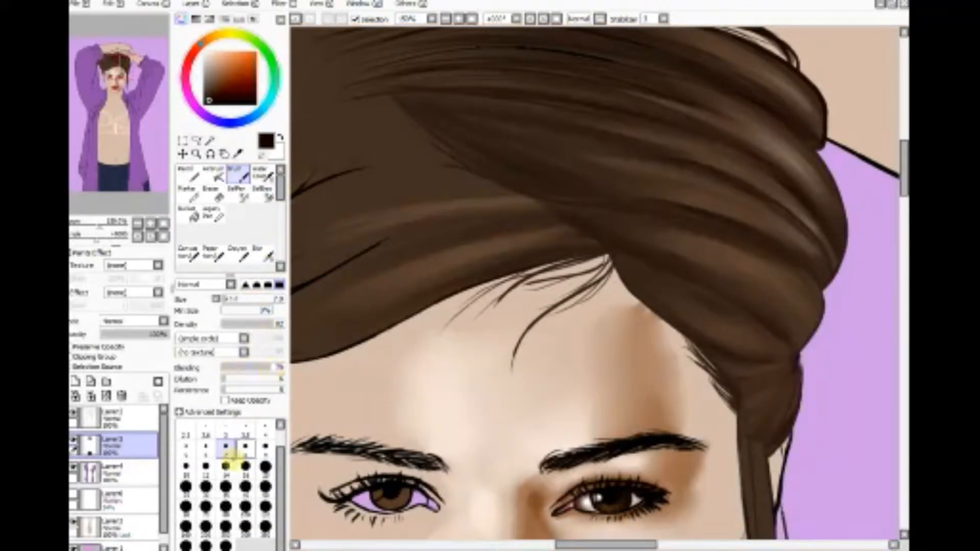
Step: Set the Brush to size 14 with higher Blending and deepen the dark folds of the swept hair
click(226, 465)
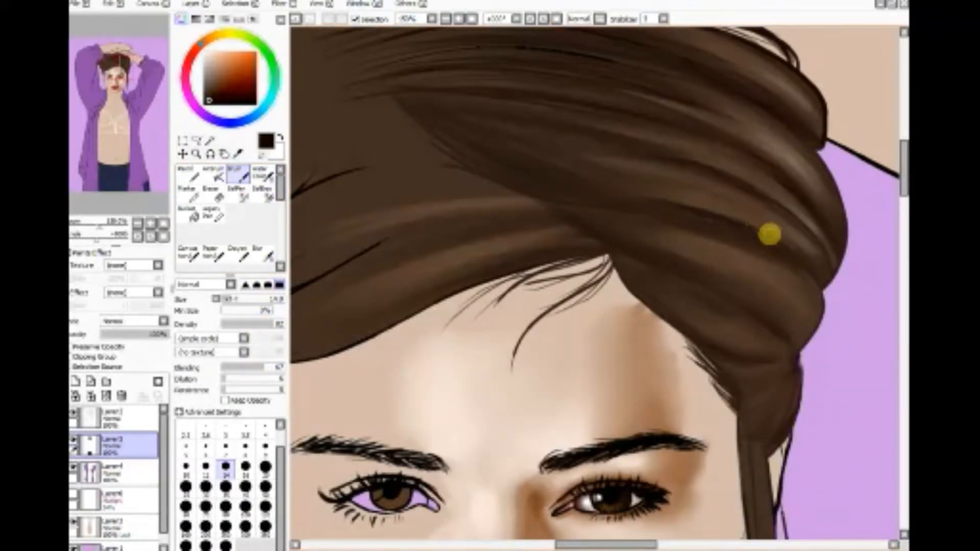
drag(901, 165, 901, 149)
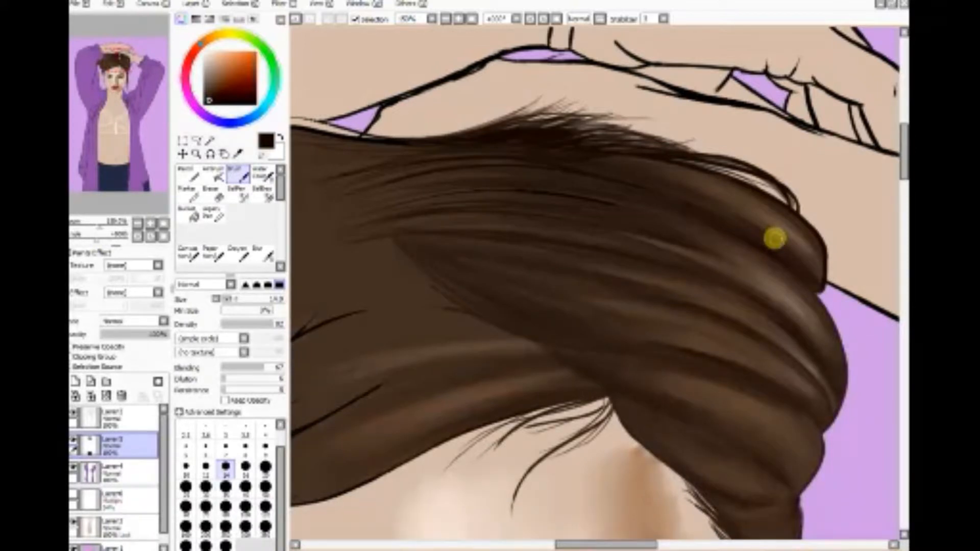
Step: Lower the Brush's Blending and shade the loose lock hanging beside the face and the hair just above it with dark strokes
drag(903, 147, 903, 210)
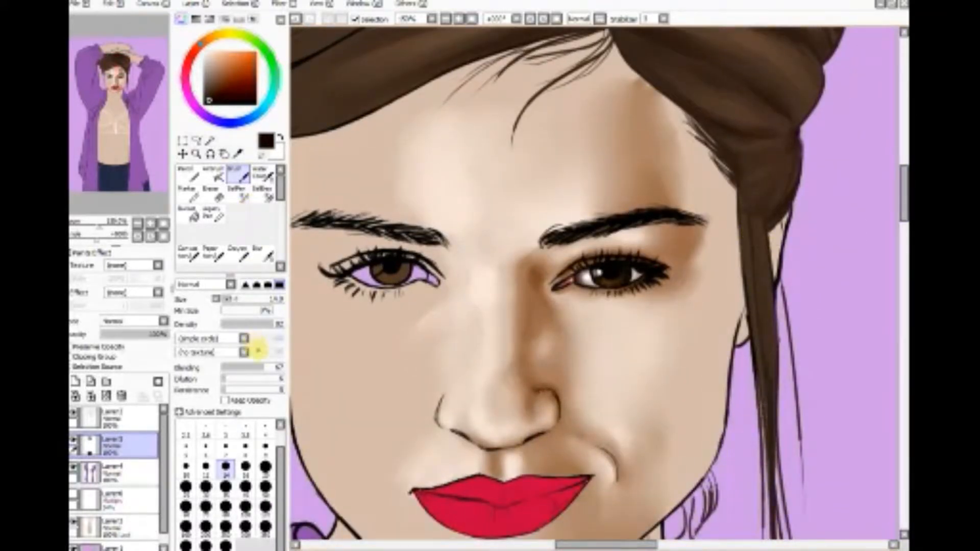
drag(746, 215, 767, 401)
drag(758, 252, 768, 435)
drag(754, 287, 767, 399)
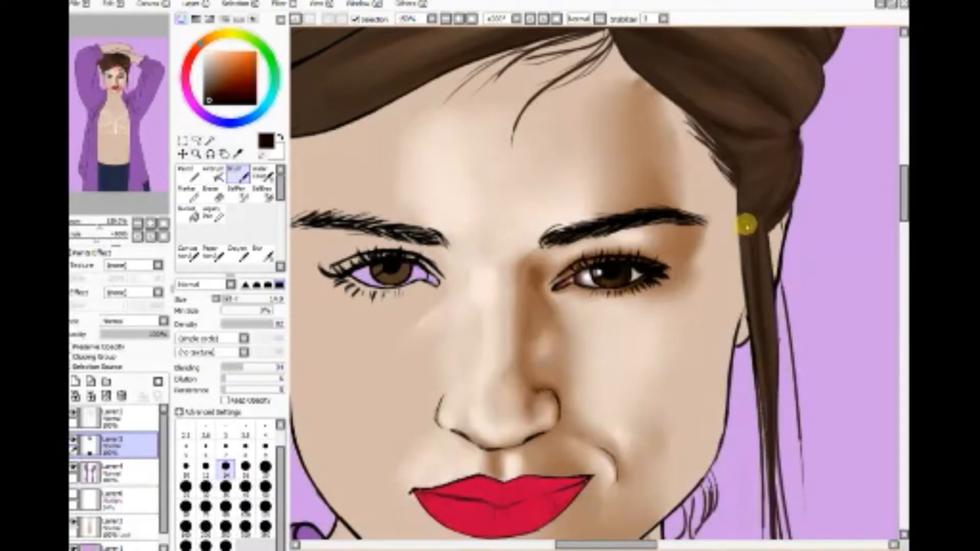
mouse_move(747, 225)
mouse_down()
mouse_move(763, 273)
mouse_move(772, 409)
mouse_move(773, 374)
mouse_up()
drag(764, 271, 763, 338)
mouse_move(750, 221)
mouse_down()
mouse_move(760, 361)
mouse_move(754, 345)
mouse_up()
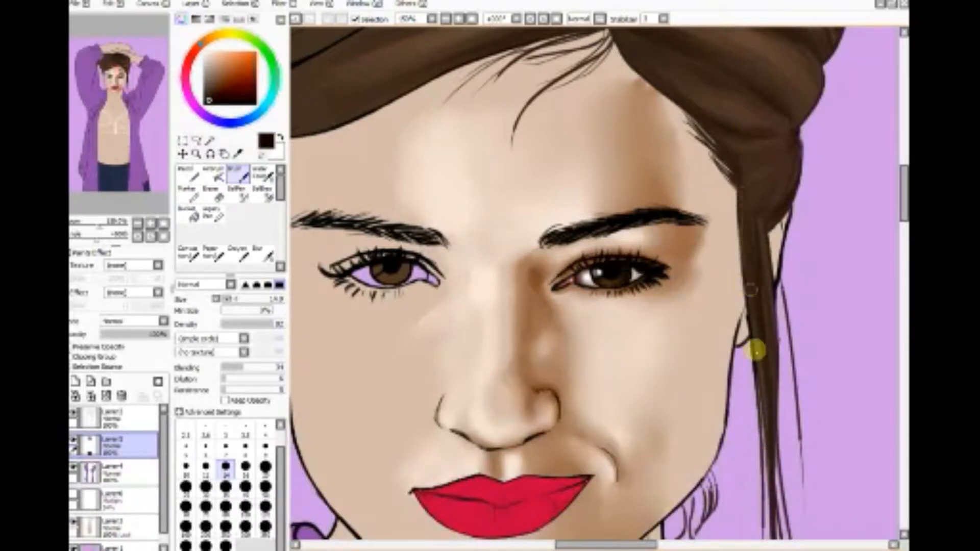
drag(755, 256, 766, 389)
drag(757, 280, 770, 367)
drag(759, 256, 770, 421)
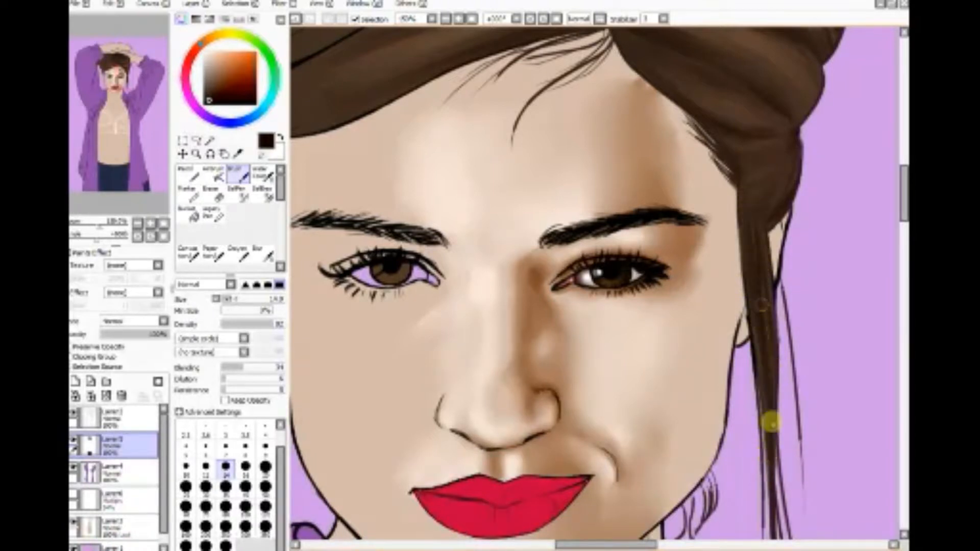
drag(759, 317, 765, 366)
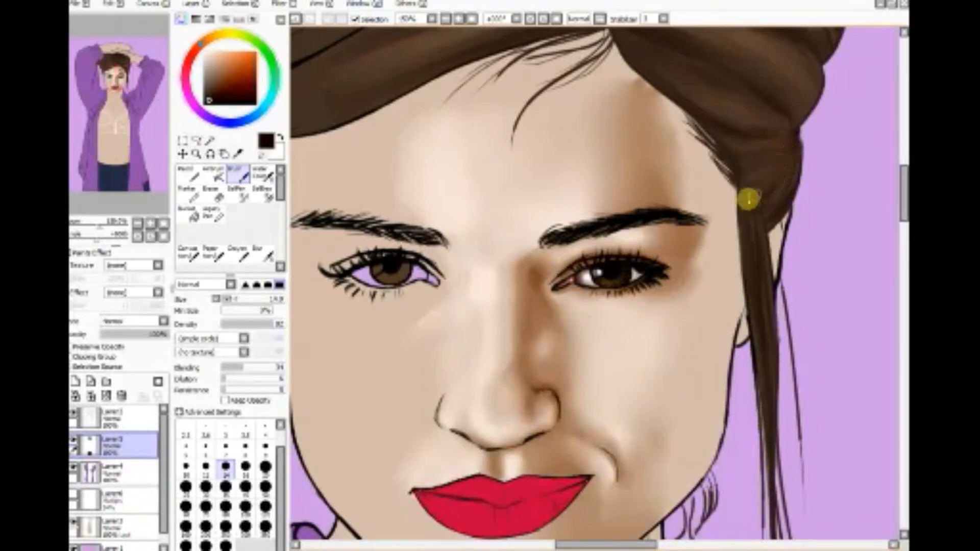
mouse_move(785, 147)
mouse_down()
mouse_move(757, 171)
mouse_move(763, 208)
mouse_move(778, 205)
mouse_move(770, 223)
mouse_up()
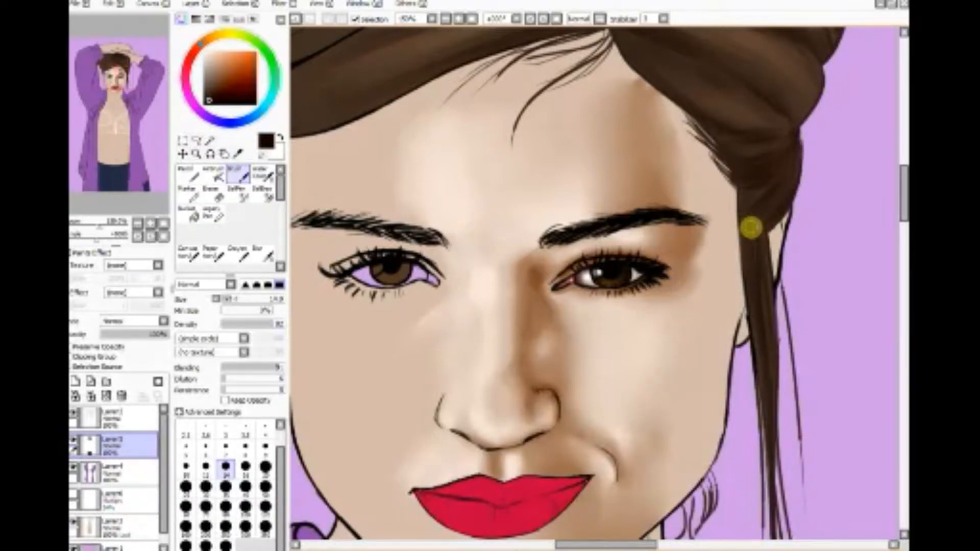
Step: Brush soft dark strands over the top hair outline between the ruffled purple sleeve and the flyaway wisps
drag(902, 189, 901, 133)
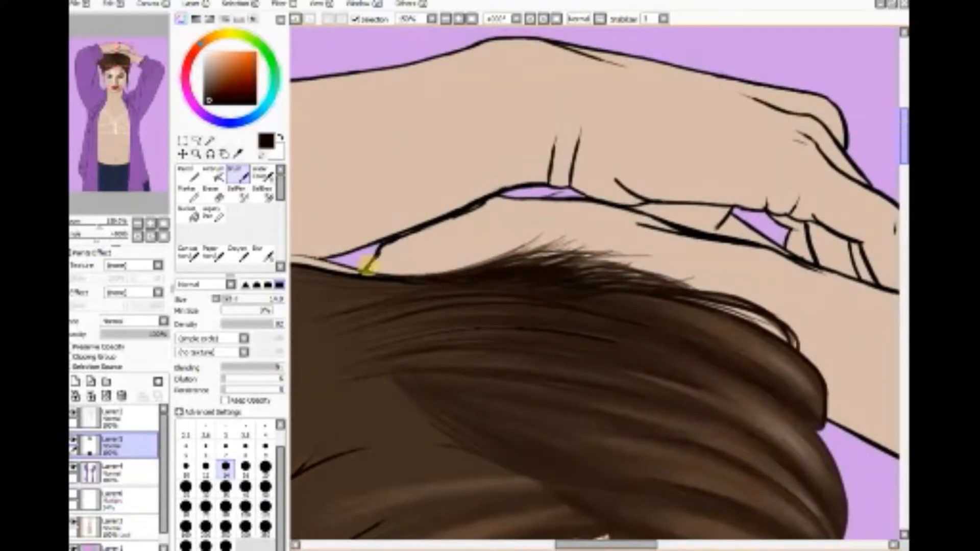
drag(586, 542, 548, 542)
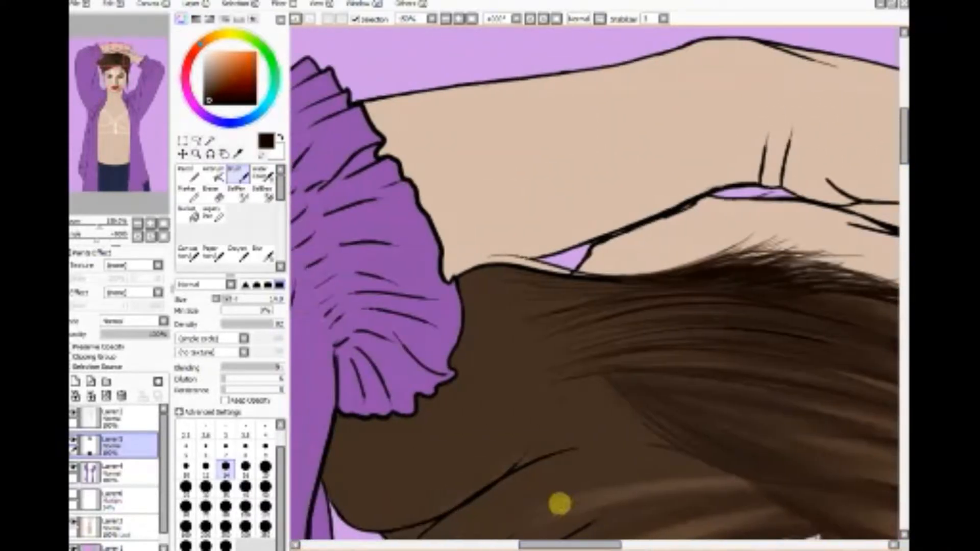
mouse_move(473, 277)
mouse_down()
mouse_move(501, 267)
mouse_move(525, 275)
mouse_move(460, 272)
mouse_move(564, 278)
mouse_move(486, 275)
mouse_move(525, 261)
mouse_move(591, 287)
mouse_move(456, 273)
mouse_move(563, 273)
mouse_move(520, 278)
mouse_move(473, 260)
mouse_move(640, 265)
mouse_up()
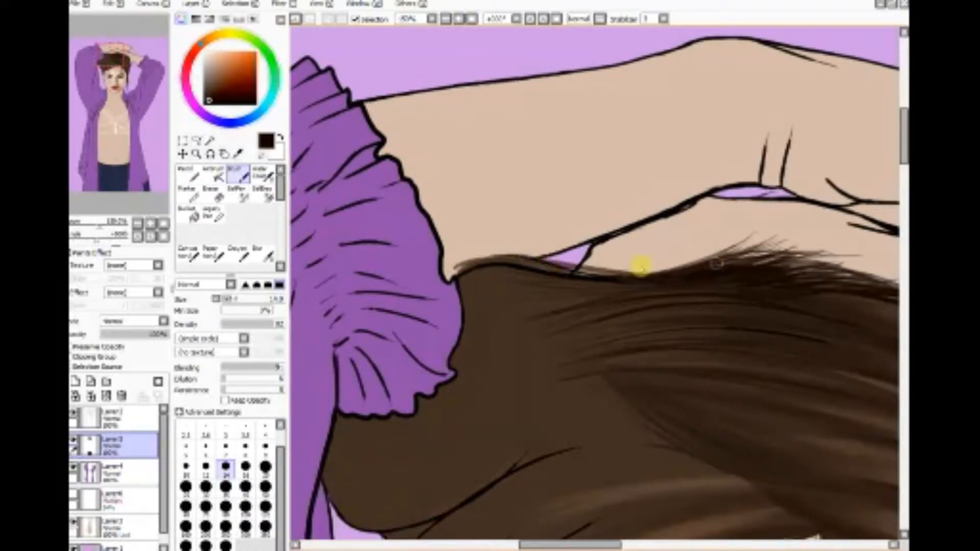
drag(523, 270, 730, 262)
mouse_move(463, 276)
mouse_down()
mouse_move(522, 265)
mouse_move(458, 278)
mouse_move(525, 266)
mouse_move(541, 277)
mouse_move(455, 268)
mouse_move(666, 278)
mouse_move(722, 257)
mouse_up()
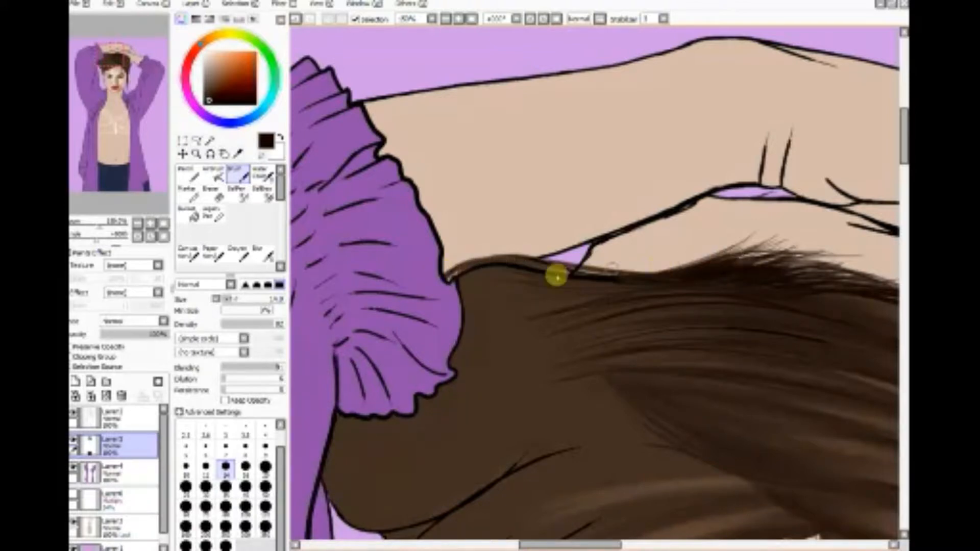
mouse_move(556, 276)
mouse_down()
mouse_move(663, 274)
mouse_move(665, 263)
mouse_move(547, 278)
mouse_move(691, 246)
mouse_move(592, 275)
mouse_move(668, 258)
mouse_move(607, 280)
mouse_move(727, 238)
mouse_up()
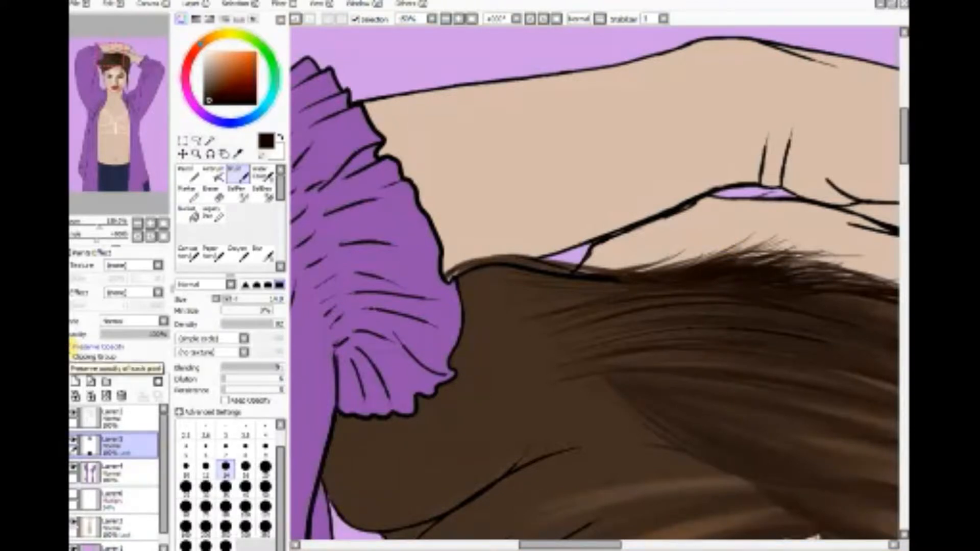
Step: On the skin layer, choose a medium brown and, with the Brush at size 14 and Blending 52, paint the first shadow along the raised hand's finger crease
click(118, 522)
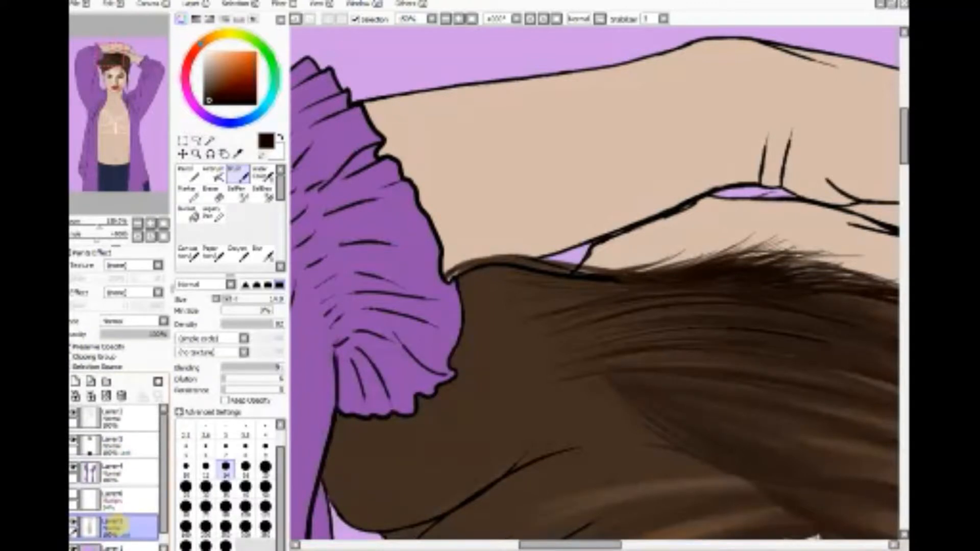
drag(592, 545, 651, 542)
click(237, 153)
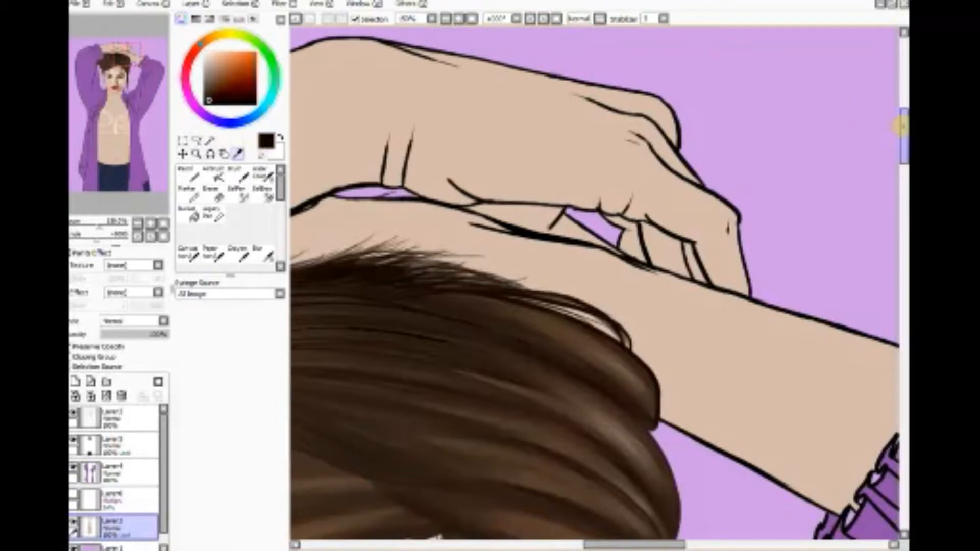
mouse_move(901, 125)
mouse_down()
mouse_move(901, 170)
mouse_move(902, 133)
mouse_up()
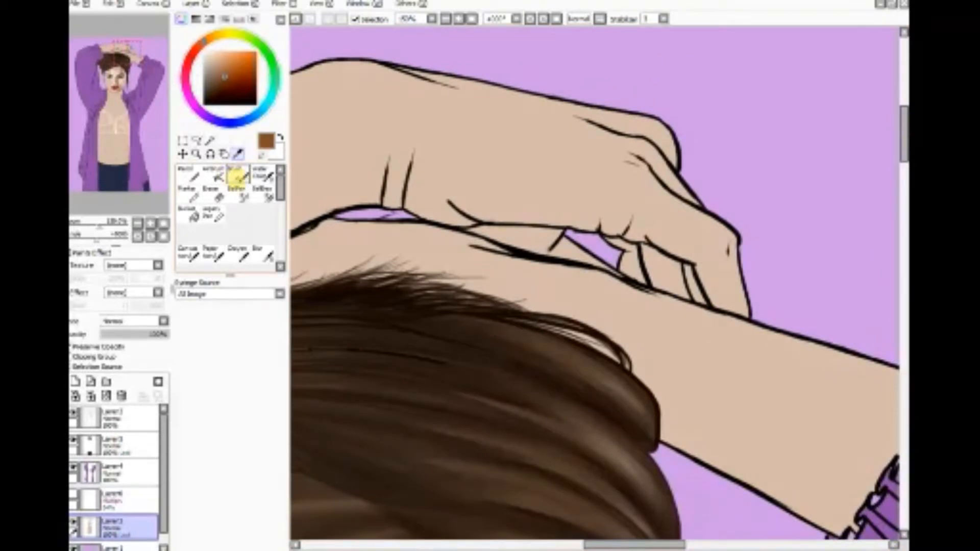
click(215, 174)
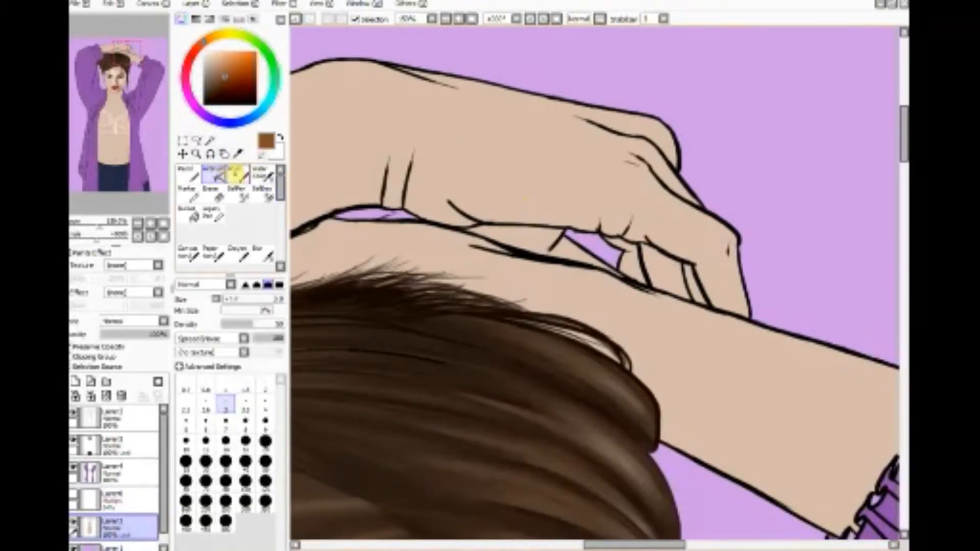
click(235, 173)
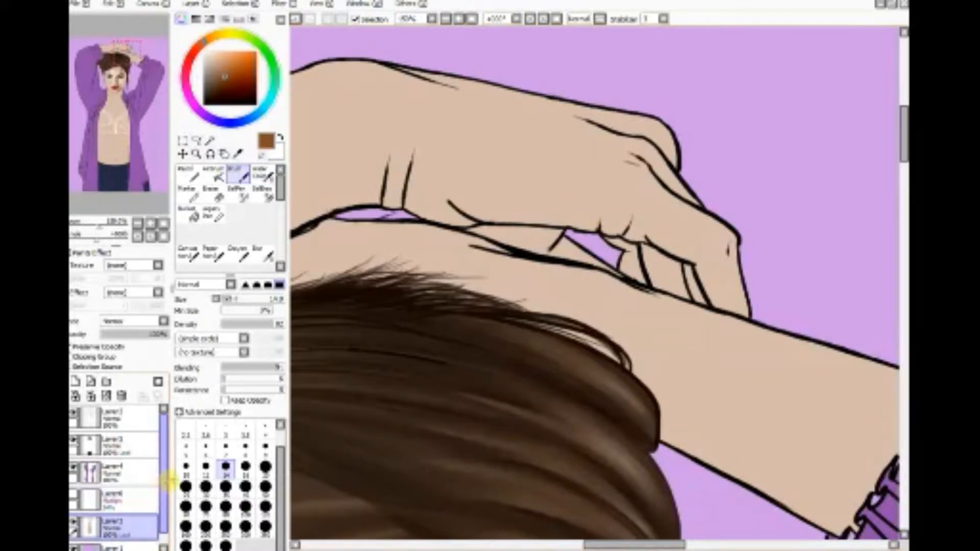
click(258, 367)
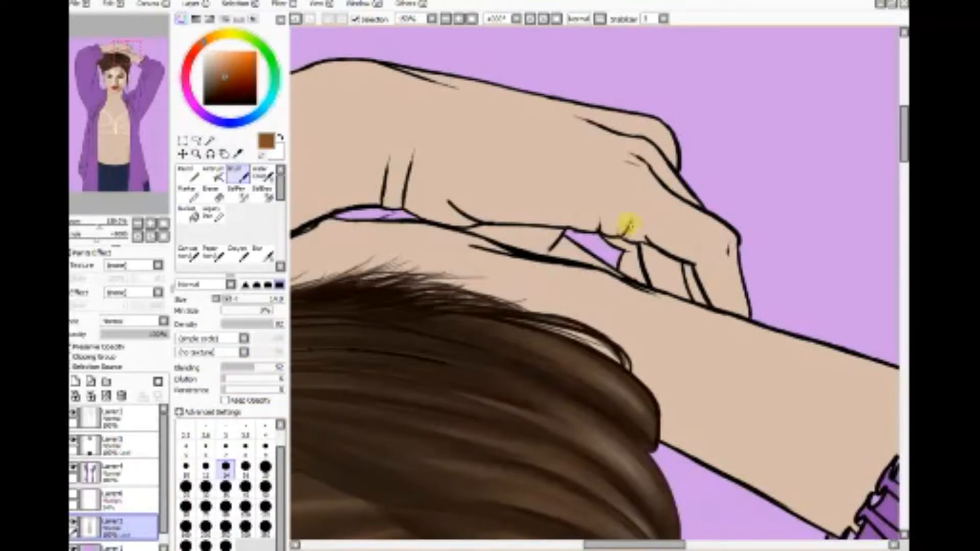
drag(643, 239, 702, 269)
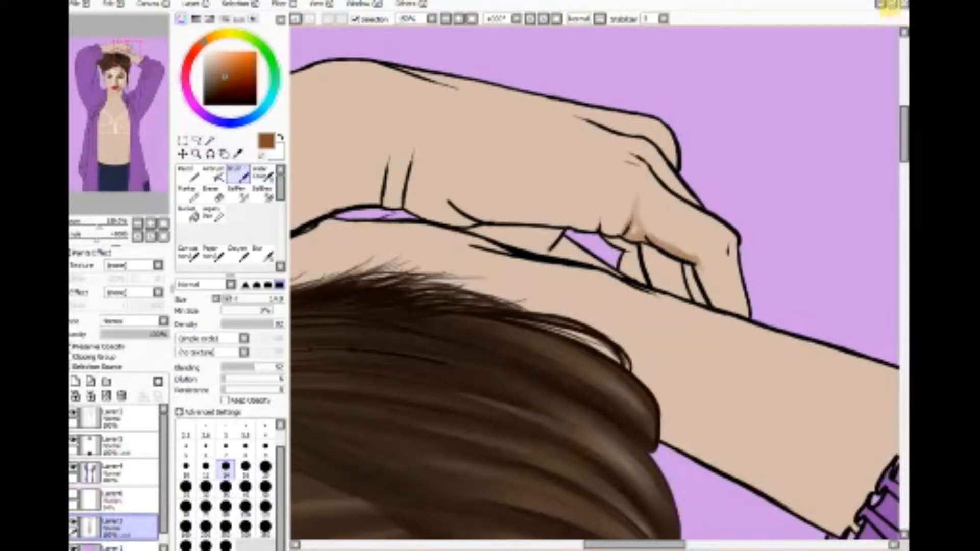
Step: Show the reference photo beside the painting and bring its raised hand into view
click(890, 4)
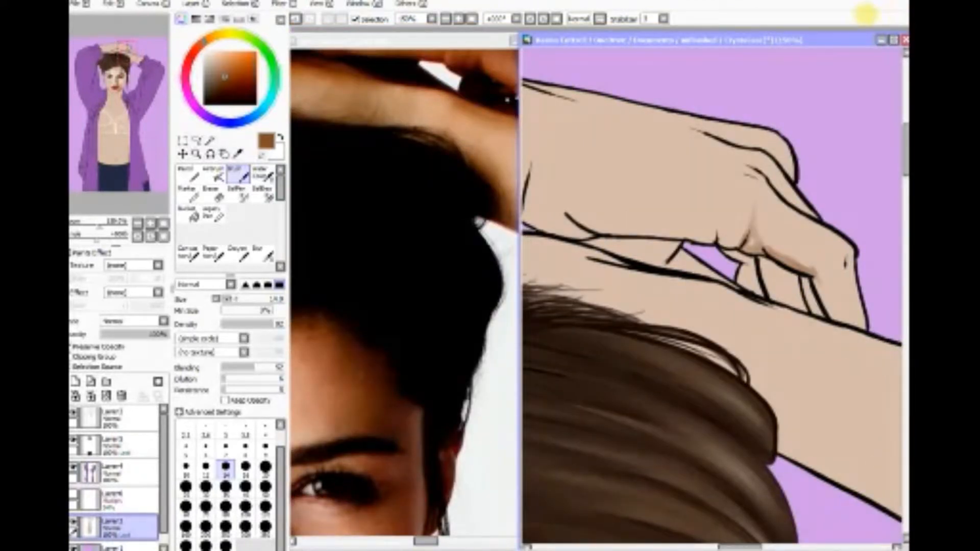
click(396, 284)
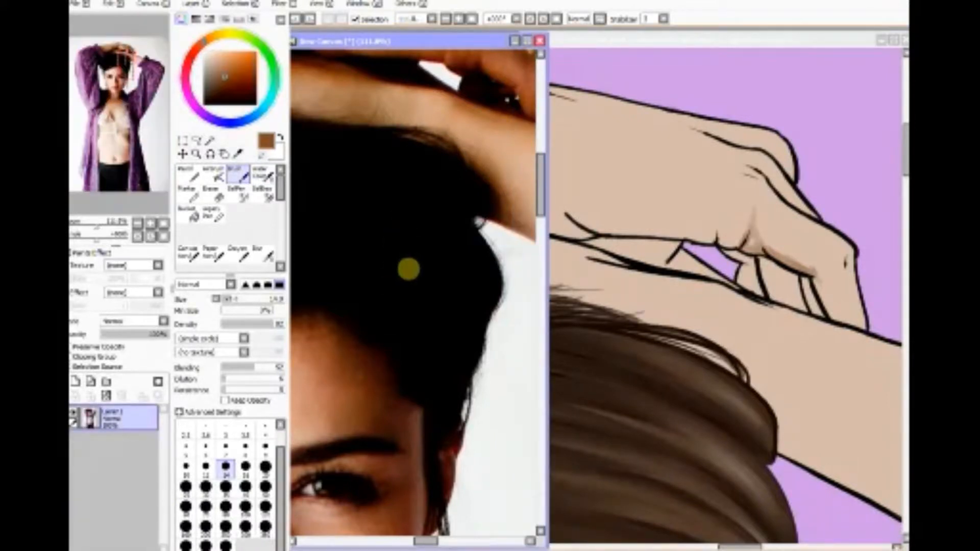
drag(537, 161, 536, 142)
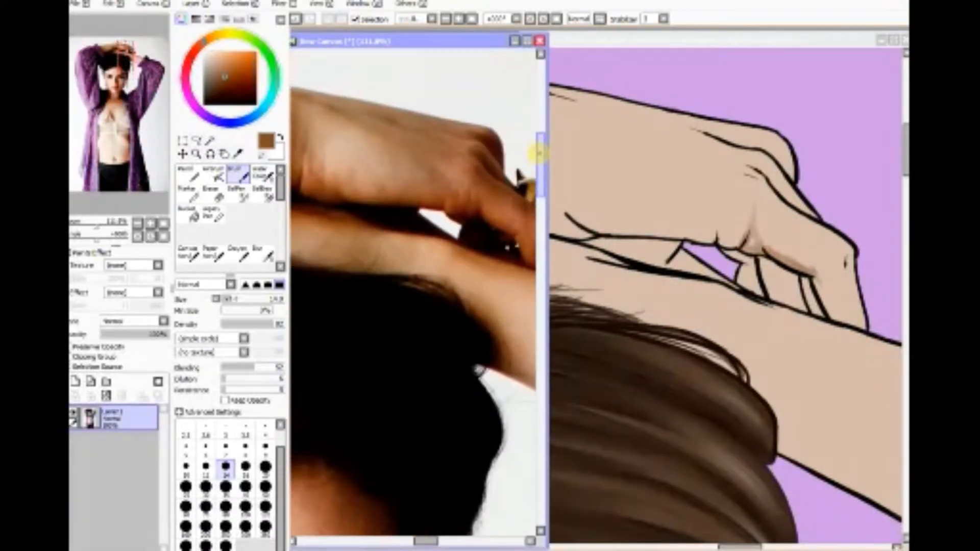
mouse_move(425, 537)
mouse_down()
mouse_move(439, 537)
mouse_move(432, 533)
mouse_up()
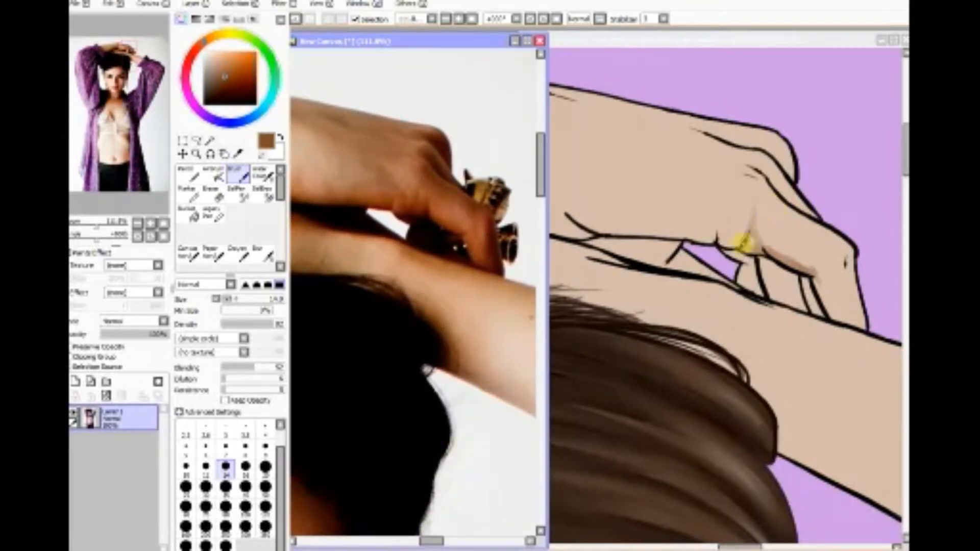
Step: Shade the bent finger's underside, the fingers tucked behind it and the palm area above the lower forearm with brown in the painting
click(745, 242)
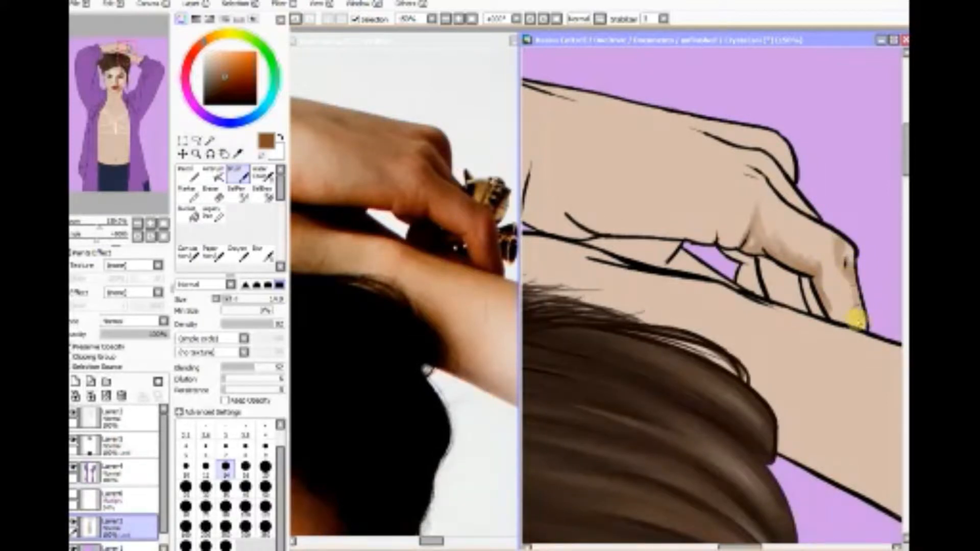
mouse_move(856, 320)
mouse_down()
mouse_move(834, 296)
mouse_move(827, 302)
mouse_move(824, 271)
mouse_move(836, 285)
mouse_move(833, 316)
mouse_move(806, 287)
mouse_move(816, 309)
mouse_up()
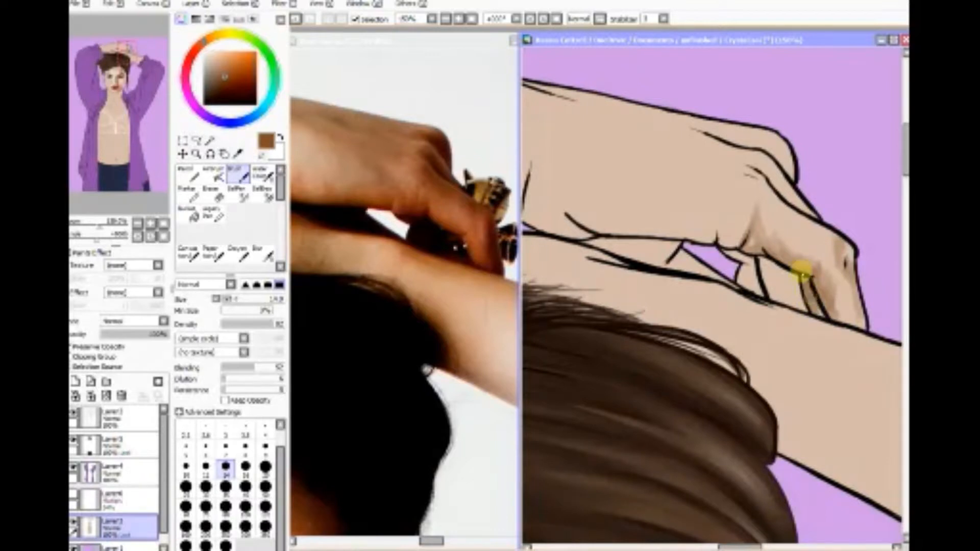
mouse_move(733, 250)
mouse_down()
mouse_move(757, 263)
mouse_move(743, 284)
mouse_move(798, 275)
mouse_move(789, 293)
mouse_move(798, 303)
mouse_move(743, 287)
mouse_move(805, 305)
mouse_move(754, 259)
mouse_move(772, 266)
mouse_move(741, 251)
mouse_move(777, 266)
mouse_move(716, 248)
mouse_move(767, 257)
mouse_move(775, 274)
mouse_move(764, 275)
mouse_move(808, 286)
mouse_move(800, 290)
mouse_move(810, 306)
mouse_move(801, 287)
mouse_move(787, 297)
mouse_move(739, 273)
mouse_move(750, 291)
mouse_move(804, 290)
mouse_up()
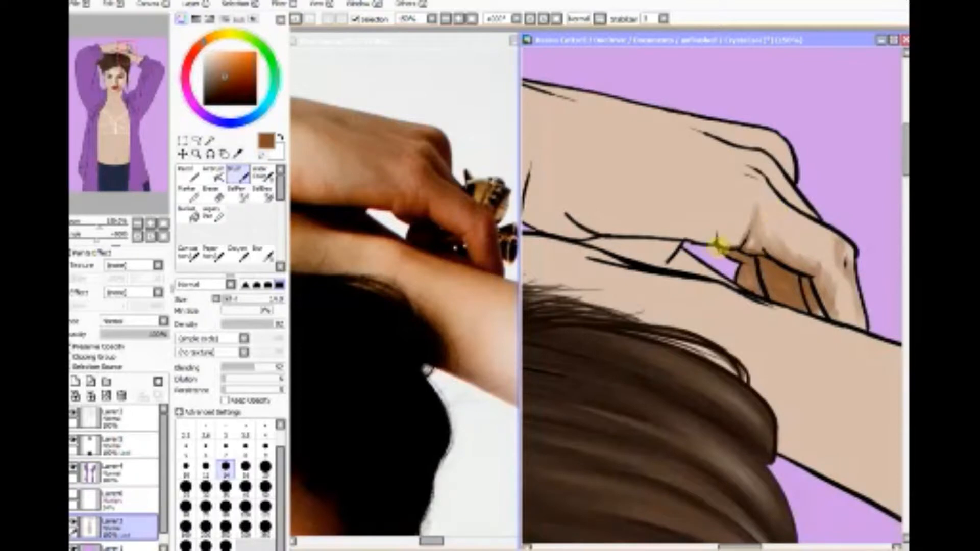
mouse_move(716, 240)
mouse_down()
mouse_move(741, 232)
mouse_move(746, 247)
mouse_move(813, 271)
mouse_move(823, 310)
mouse_move(830, 300)
mouse_up()
drag(639, 242, 588, 244)
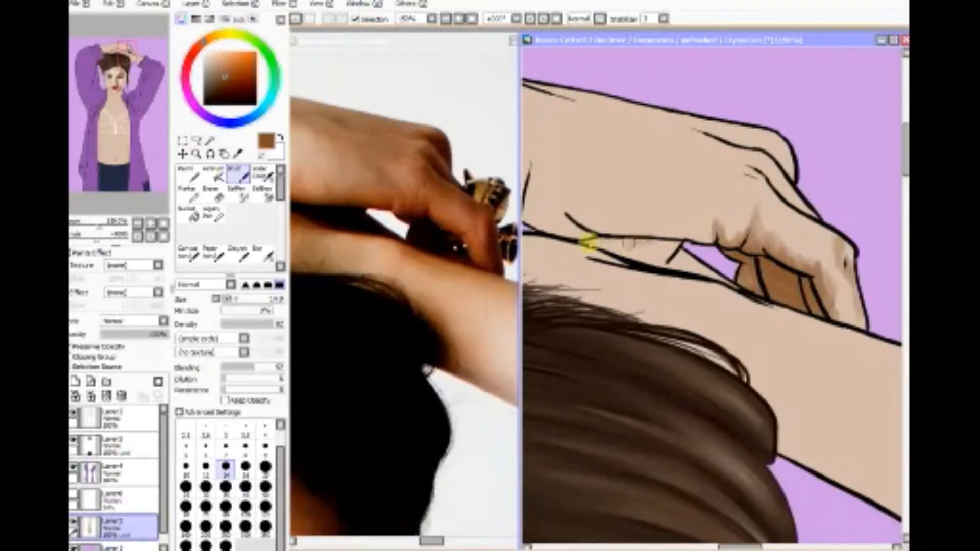
mouse_move(668, 237)
mouse_down()
mouse_move(587, 237)
mouse_move(679, 245)
mouse_move(591, 248)
mouse_move(681, 257)
mouse_move(589, 239)
mouse_move(719, 276)
mouse_move(648, 247)
mouse_move(682, 246)
mouse_move(580, 236)
mouse_move(747, 284)
mouse_move(698, 266)
mouse_move(709, 263)
mouse_move(757, 287)
mouse_up()
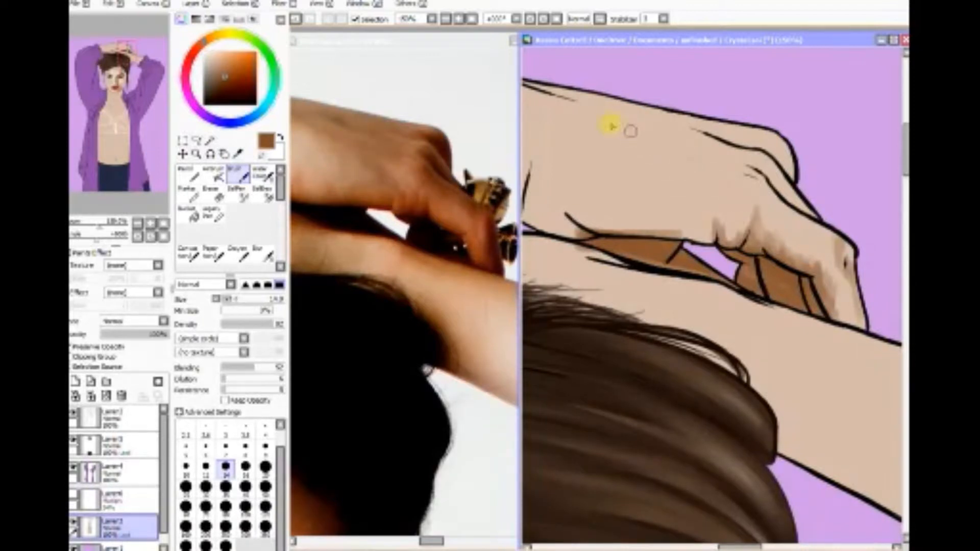
Step: Paint brown shadow strokes across the back of the hand, along its lower edge, over the knuckles and down the bent finger's tip
mouse_move(611, 126)
mouse_down()
mouse_move(733, 206)
mouse_move(683, 151)
mouse_move(731, 206)
mouse_move(646, 138)
mouse_move(638, 134)
mouse_move(708, 194)
mouse_move(587, 121)
mouse_move(729, 201)
mouse_move(640, 128)
mouse_move(698, 175)
mouse_move(589, 121)
mouse_move(704, 190)
mouse_move(651, 136)
mouse_move(715, 195)
mouse_move(689, 165)
mouse_move(703, 176)
mouse_move(734, 176)
mouse_move(734, 161)
mouse_move(773, 190)
mouse_move(740, 158)
mouse_move(789, 201)
mouse_up()
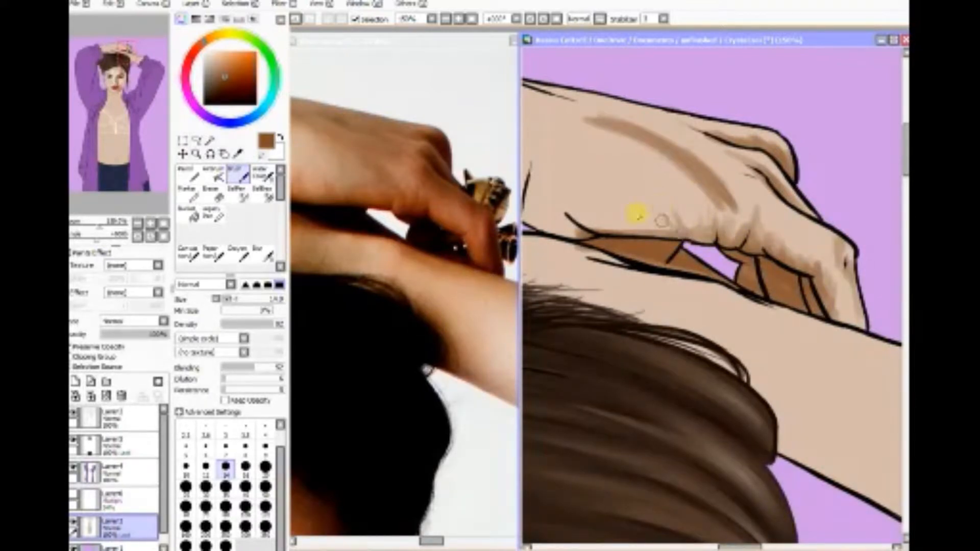
mouse_move(638, 216)
mouse_down()
mouse_move(662, 226)
mouse_move(597, 219)
mouse_move(649, 234)
mouse_move(620, 236)
mouse_move(558, 206)
mouse_move(593, 235)
mouse_move(547, 226)
mouse_move(699, 237)
mouse_move(746, 219)
mouse_move(755, 229)
mouse_move(712, 229)
mouse_move(737, 233)
mouse_move(720, 191)
mouse_move(746, 196)
mouse_move(734, 188)
mouse_move(760, 172)
mouse_move(706, 164)
mouse_move(763, 176)
mouse_move(708, 167)
mouse_move(689, 153)
mouse_move(743, 168)
mouse_move(601, 121)
mouse_move(697, 124)
mouse_move(589, 109)
mouse_move(645, 126)
mouse_move(558, 94)
mouse_move(695, 150)
mouse_move(754, 158)
mouse_up()
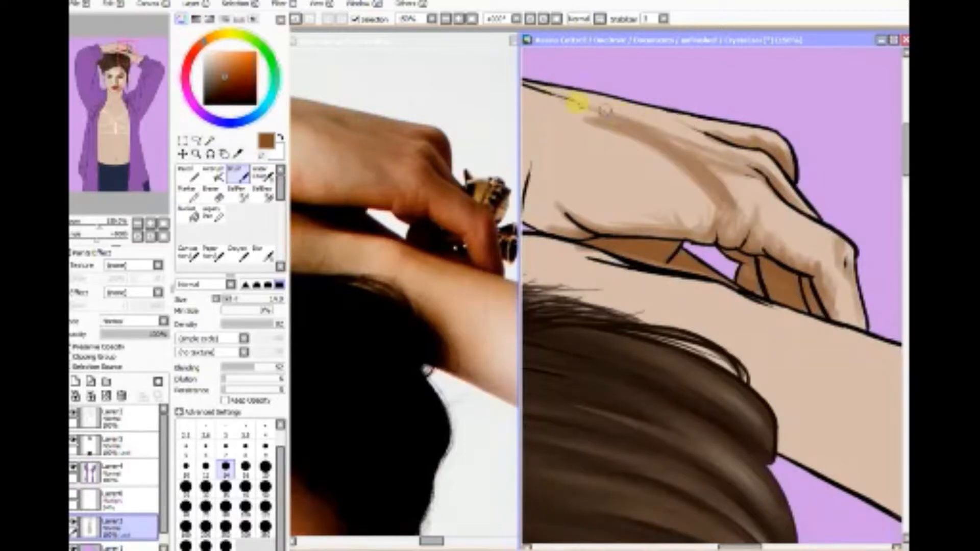
drag(605, 110, 608, 125)
drag(592, 213, 598, 221)
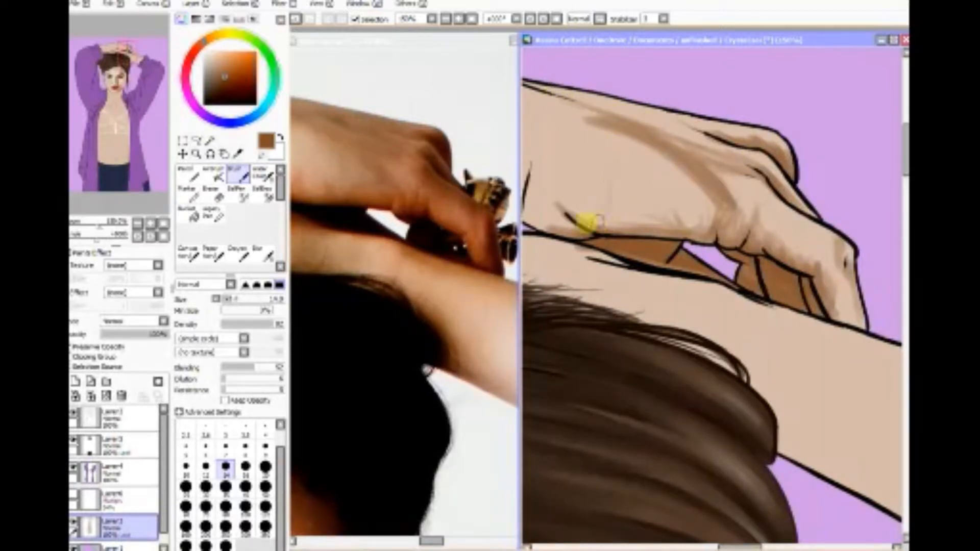
mouse_move(662, 217)
mouse_down()
mouse_move(681, 229)
mouse_move(632, 194)
mouse_move(597, 226)
mouse_move(584, 189)
mouse_up()
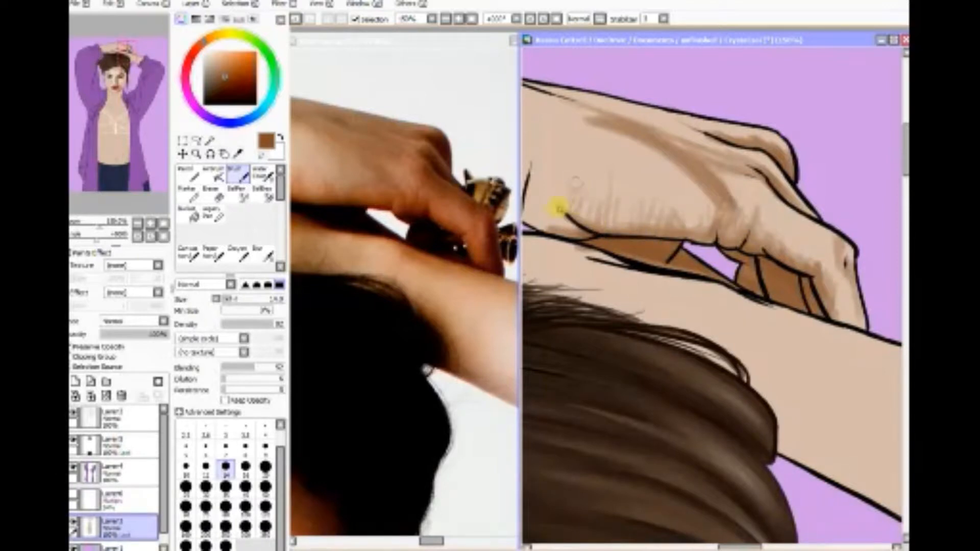
mouse_move(741, 166)
mouse_down()
mouse_move(558, 95)
mouse_move(657, 120)
mouse_move(525, 87)
mouse_move(677, 114)
mouse_move(553, 81)
mouse_move(663, 109)
mouse_move(688, 124)
mouse_move(591, 104)
mouse_move(672, 129)
mouse_move(627, 116)
mouse_move(724, 153)
mouse_move(725, 162)
mouse_move(596, 104)
mouse_move(670, 132)
mouse_move(567, 102)
mouse_move(656, 131)
mouse_move(540, 107)
mouse_move(629, 129)
mouse_move(654, 122)
mouse_move(739, 149)
mouse_move(749, 129)
mouse_move(746, 146)
mouse_move(752, 138)
mouse_move(796, 149)
mouse_up()
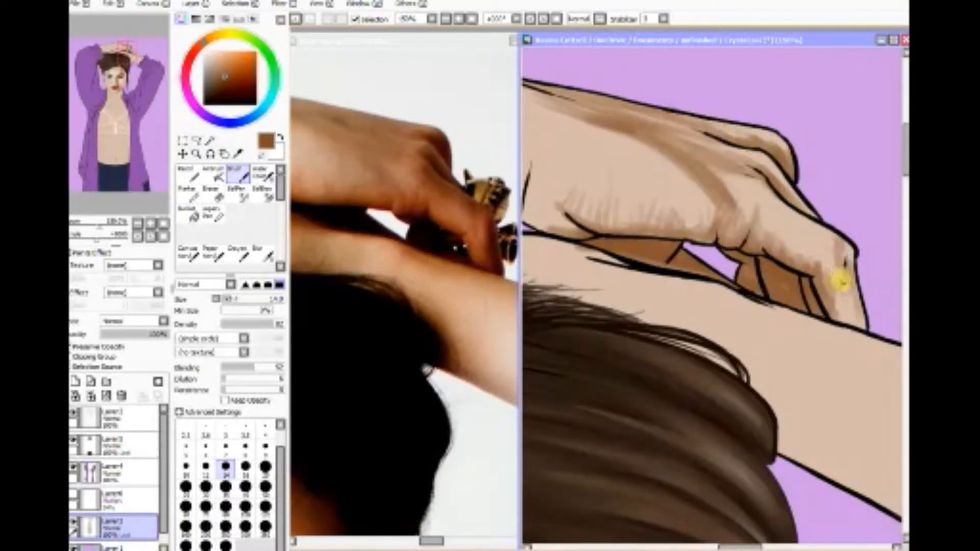
mouse_move(837, 268)
mouse_down()
mouse_move(846, 256)
mouse_move(837, 306)
mouse_move(855, 323)
mouse_move(849, 267)
mouse_move(848, 308)
mouse_move(821, 286)
mouse_move(845, 320)
mouse_move(857, 319)
mouse_move(838, 238)
mouse_move(826, 256)
mouse_move(837, 245)
mouse_move(787, 208)
mouse_move(792, 218)
mouse_move(822, 214)
mouse_up()
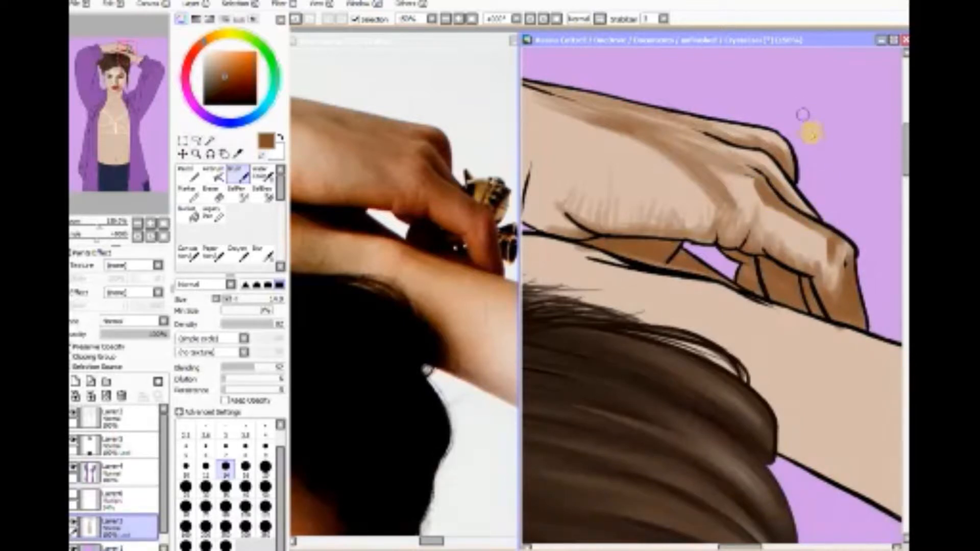
Step: Lower the Brush's Blending and smooth the brown shading over the back of the hand, the finger creases and the fingertip
drag(770, 162, 766, 165)
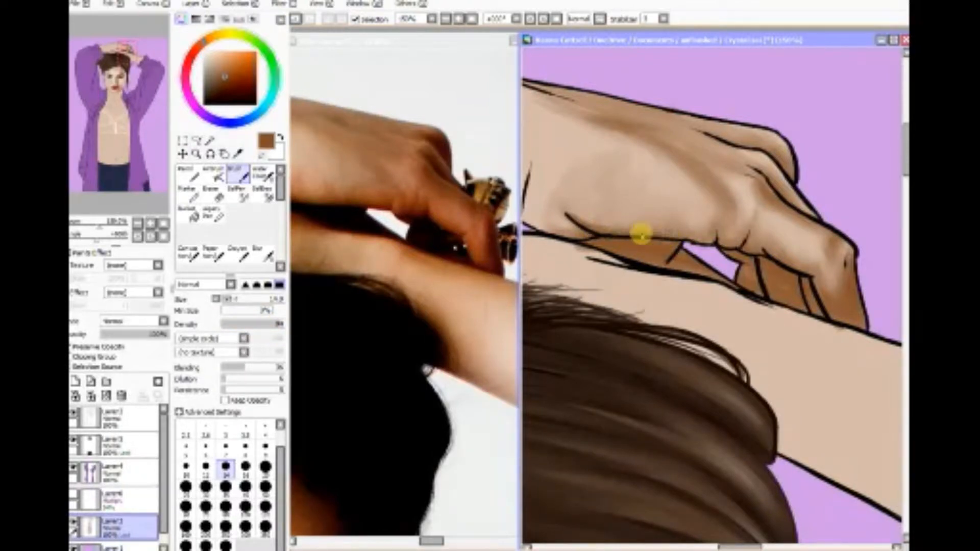
mouse_move(720, 237)
mouse_down()
mouse_move(716, 216)
mouse_move(717, 235)
mouse_move(736, 246)
mouse_move(747, 229)
mouse_move(760, 252)
mouse_up()
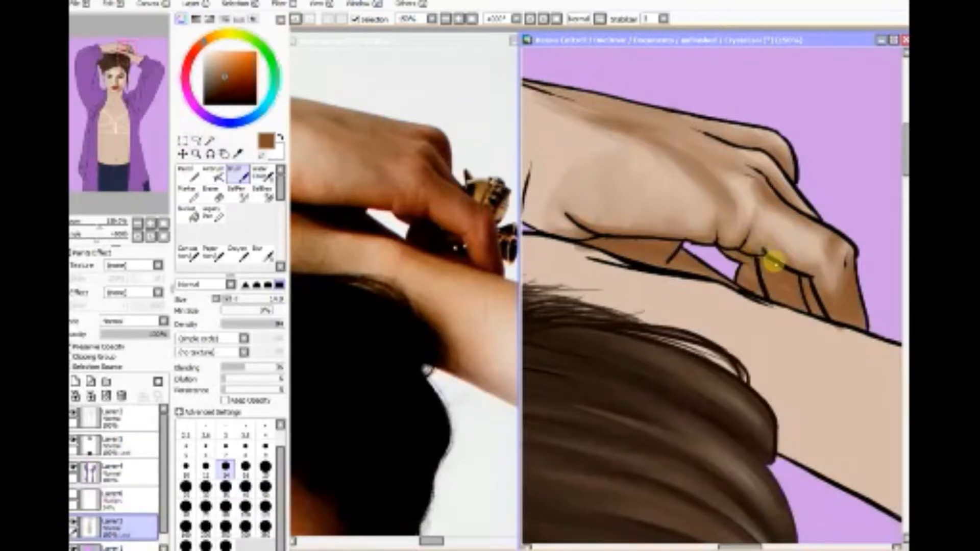
mouse_move(809, 287)
mouse_down()
mouse_move(823, 261)
mouse_move(814, 288)
mouse_move(768, 256)
mouse_move(802, 275)
mouse_move(818, 265)
mouse_move(821, 289)
mouse_move(814, 282)
mouse_move(845, 254)
mouse_move(849, 223)
mouse_up()
Step: Soften the shading on the back of the hand near the wrist with the Blur tool, reducing its size to 25
click(268, 252)
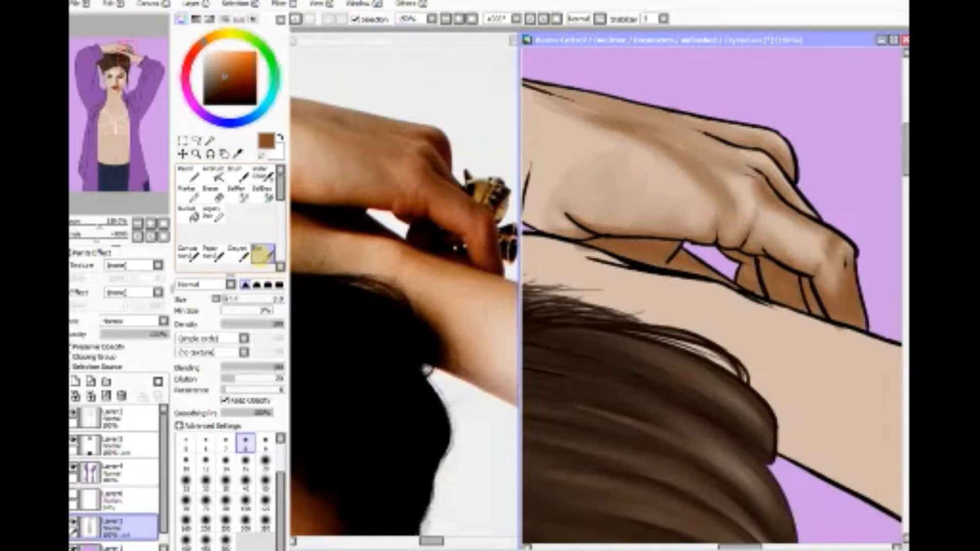
click(245, 496)
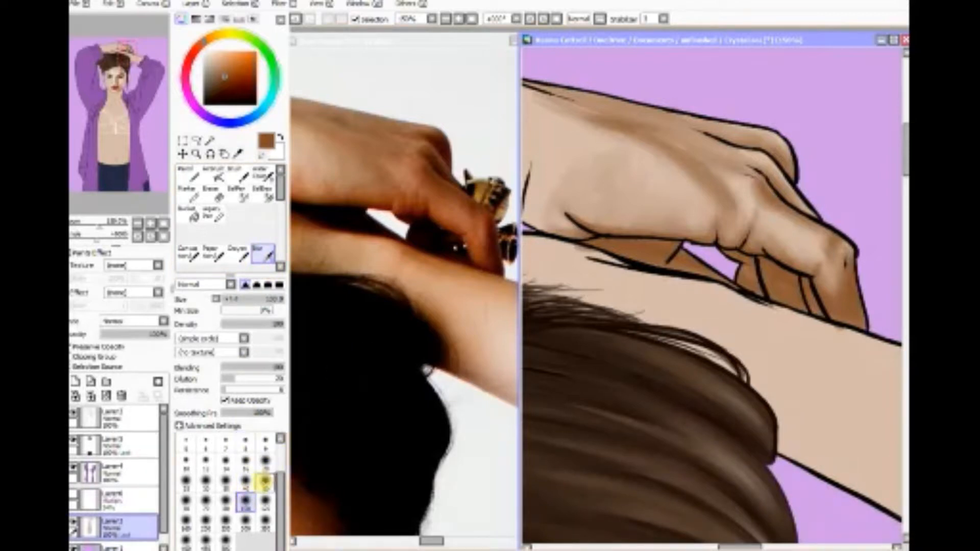
click(264, 482)
mouse_move(594, 199)
mouse_down()
mouse_move(627, 184)
mouse_move(552, 231)
mouse_up()
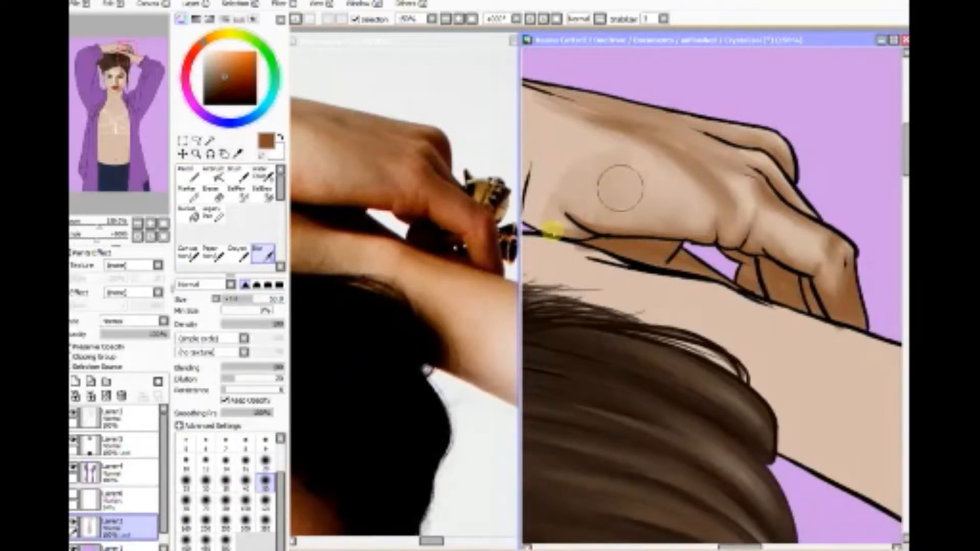
click(206, 482)
drag(610, 166, 577, 197)
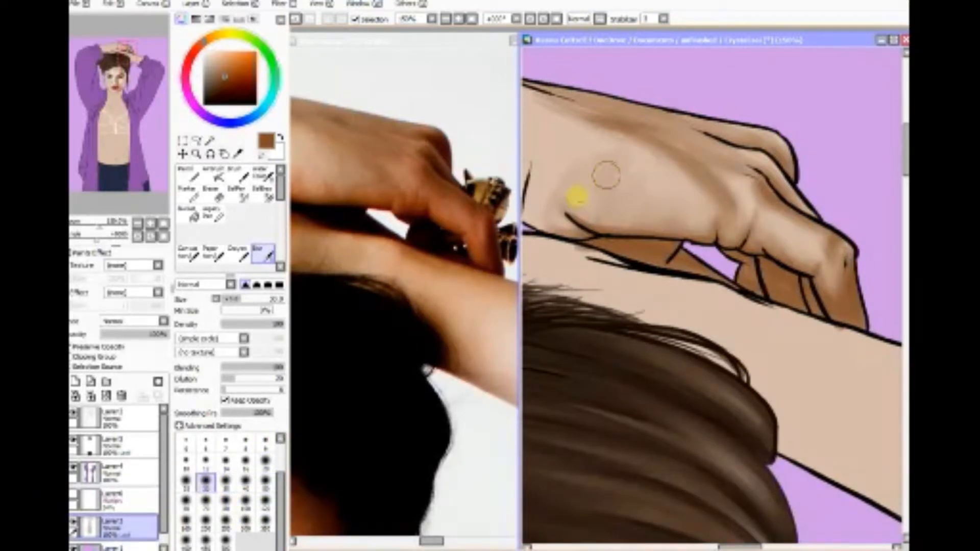
click(186, 481)
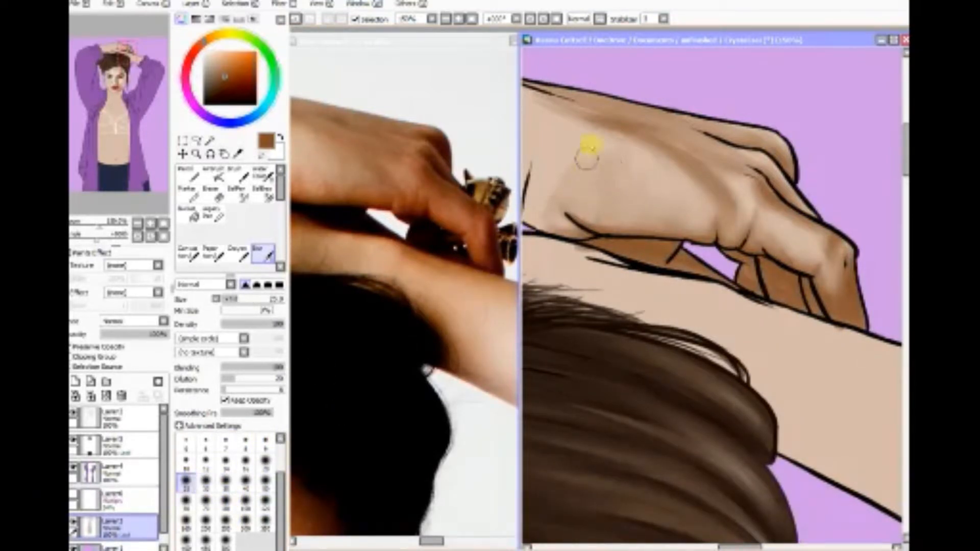
mouse_move(583, 180)
mouse_down()
mouse_move(613, 190)
mouse_move(601, 221)
mouse_move(640, 216)
mouse_up()
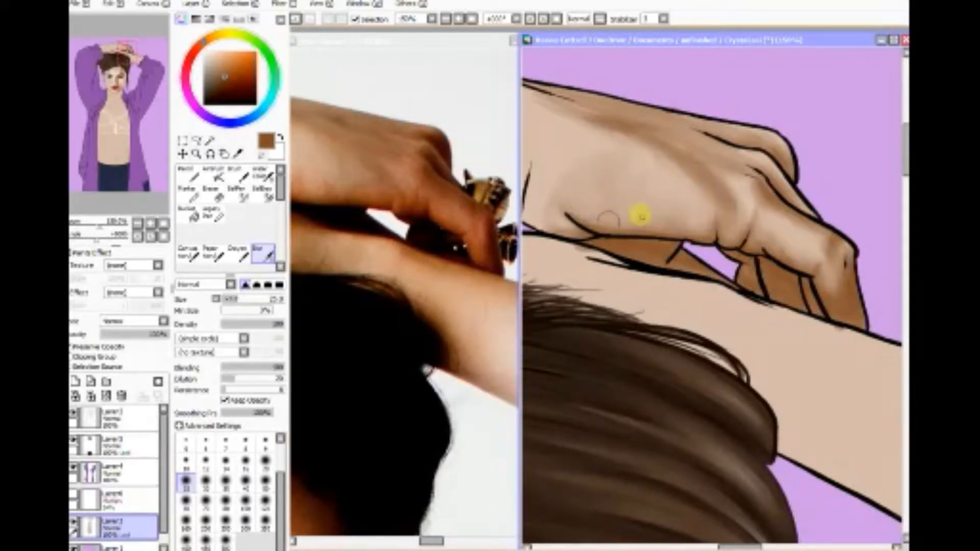
Step: Choose a pale peach colour and brush highlights onto the back of the hand and the knuckles at size 14
click(238, 153)
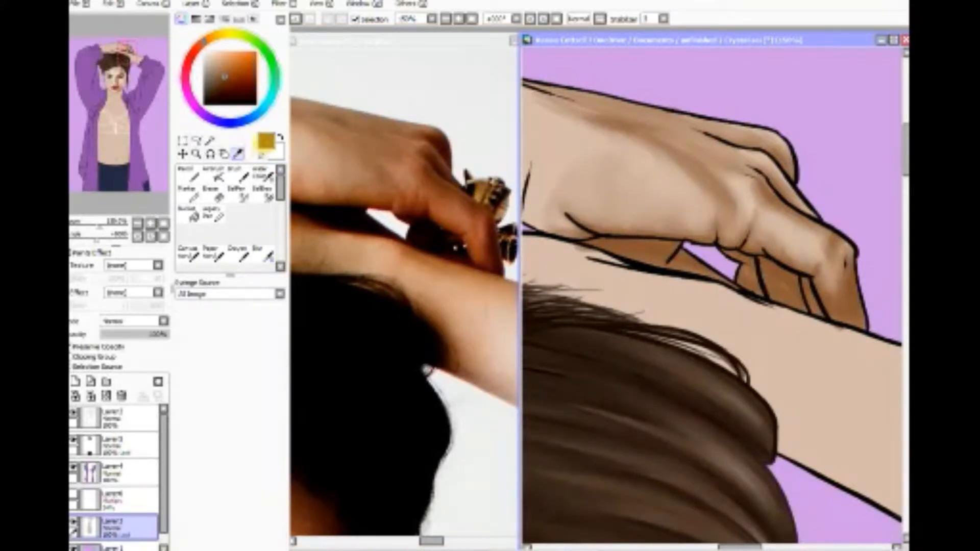
click(213, 49)
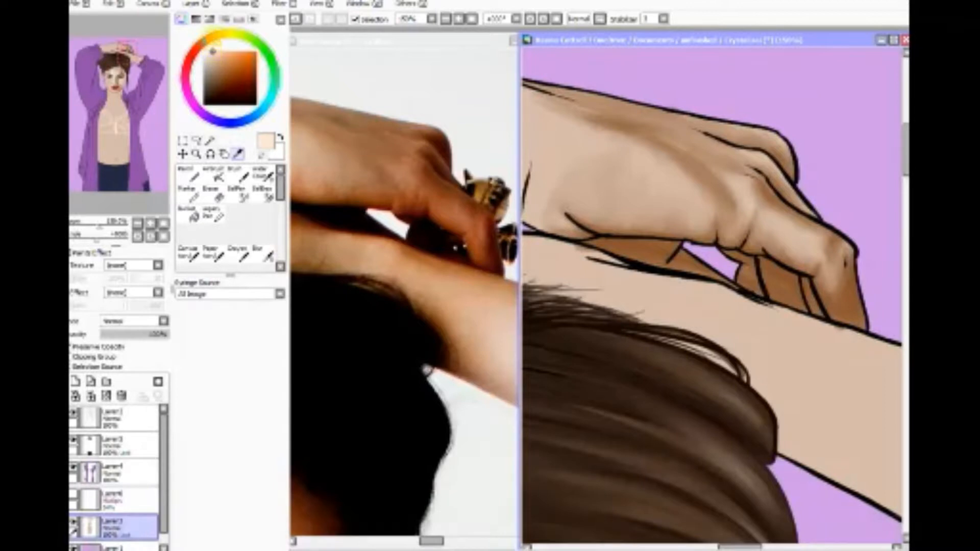
click(224, 175)
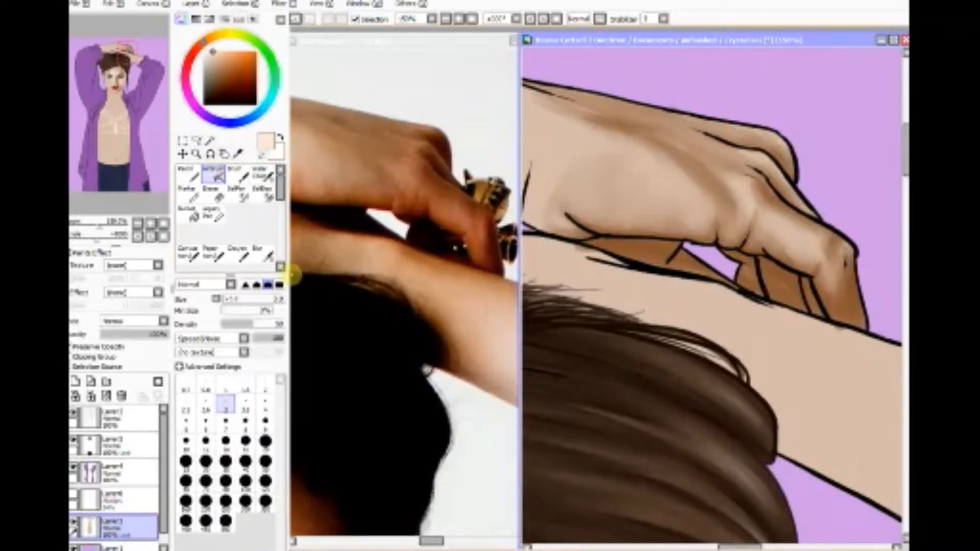
click(237, 175)
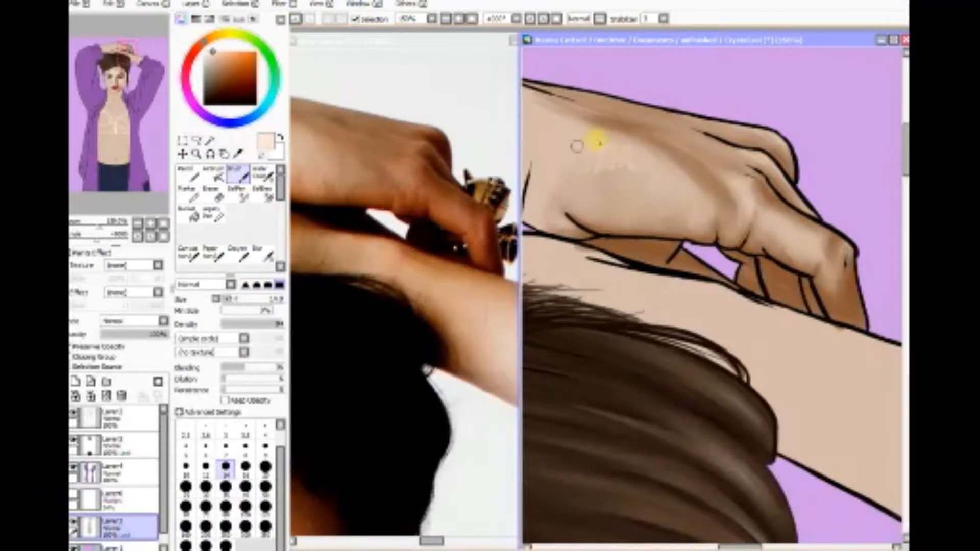
mouse_move(595, 142)
mouse_down()
mouse_move(616, 156)
mouse_move(634, 146)
mouse_move(582, 139)
mouse_move(590, 166)
mouse_move(619, 154)
mouse_move(620, 185)
mouse_up()
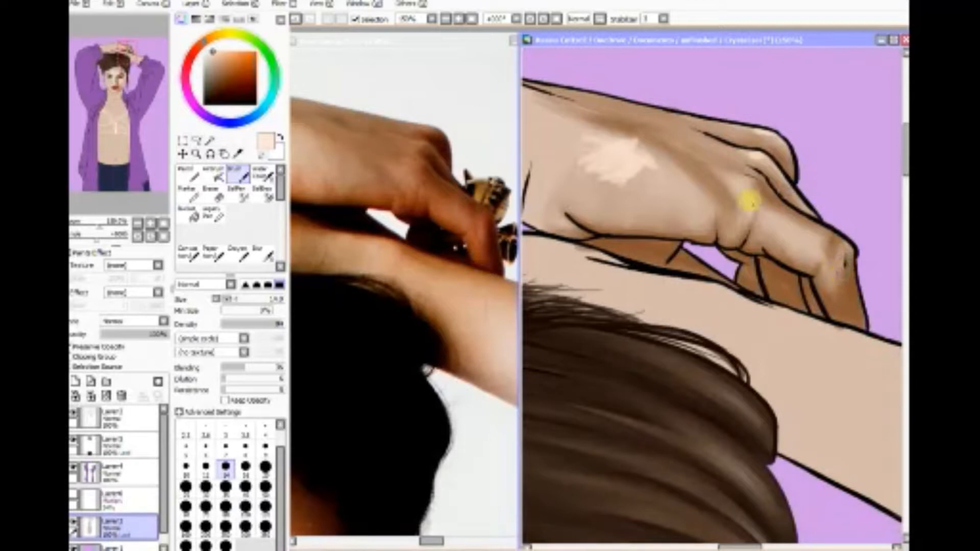
Step: Extend the pale peach highlight across the back of the hand and blend it into the skin with the Blur tool
mouse_move(592, 171)
mouse_down()
mouse_move(605, 189)
mouse_move(592, 183)
mouse_move(641, 190)
mouse_move(632, 201)
mouse_move(658, 174)
mouse_up()
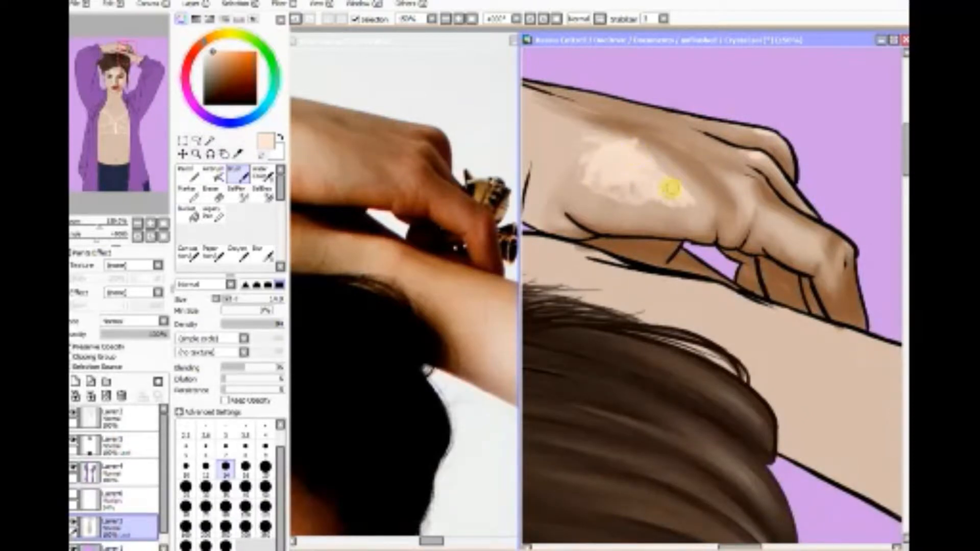
click(263, 254)
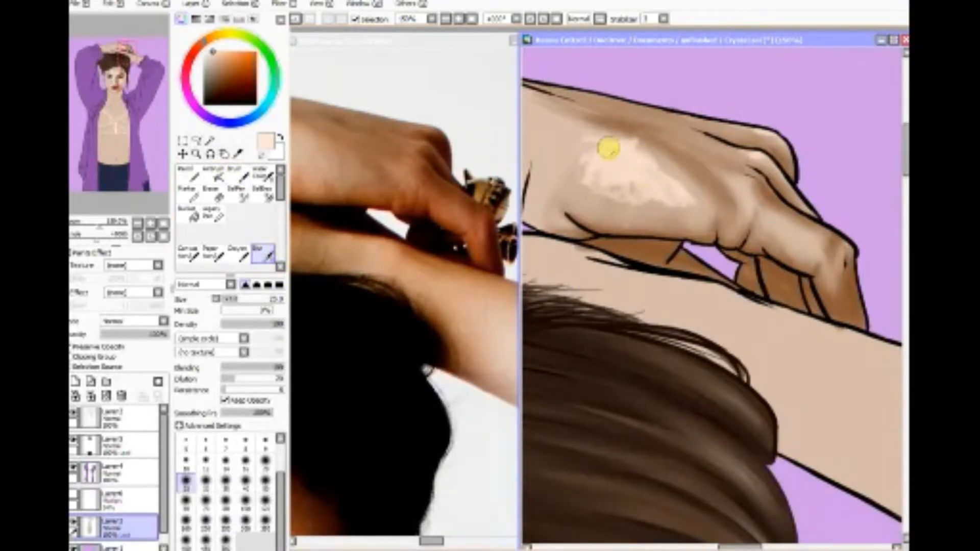
mouse_move(587, 176)
mouse_down()
mouse_move(648, 157)
mouse_move(580, 138)
mouse_move(668, 166)
mouse_move(597, 133)
mouse_move(671, 178)
mouse_move(621, 143)
mouse_move(640, 169)
mouse_move(601, 177)
mouse_move(664, 205)
mouse_move(616, 197)
mouse_move(674, 206)
mouse_move(681, 193)
mouse_move(616, 167)
mouse_up()
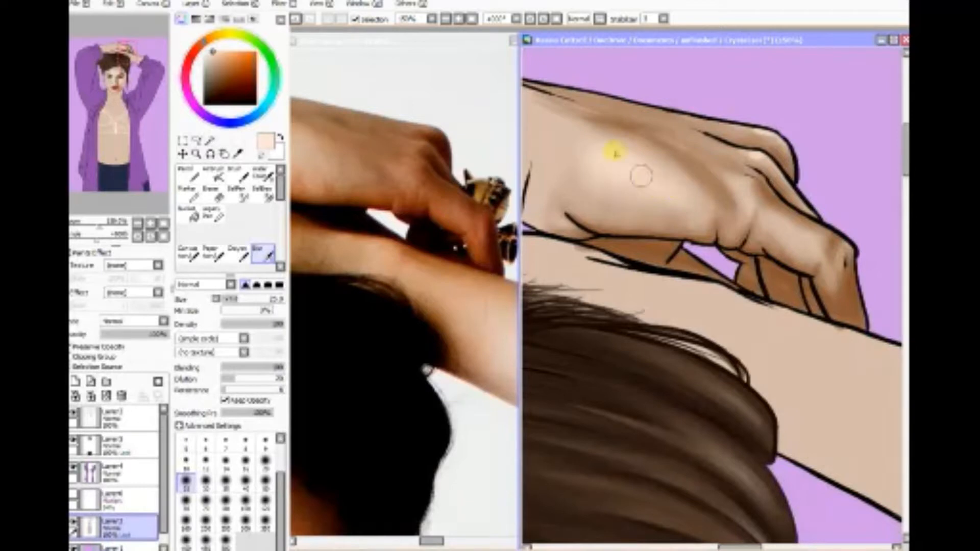
mouse_move(575, 208)
mouse_down()
mouse_move(627, 221)
mouse_move(733, 218)
mouse_move(689, 174)
mouse_move(726, 195)
mouse_move(713, 177)
mouse_move(664, 141)
mouse_move(577, 112)
mouse_move(655, 148)
mouse_move(534, 94)
mouse_move(569, 87)
mouse_move(743, 234)
mouse_move(740, 219)
mouse_move(701, 221)
mouse_move(737, 210)
mouse_move(787, 251)
mouse_move(753, 243)
mouse_move(818, 253)
mouse_move(837, 296)
mouse_move(816, 272)
mouse_move(843, 307)
mouse_move(830, 258)
mouse_move(837, 261)
mouse_move(815, 265)
mouse_move(819, 275)
mouse_move(825, 283)
mouse_move(823, 238)
mouse_move(822, 247)
mouse_move(754, 200)
mouse_move(747, 179)
mouse_move(810, 237)
mouse_move(752, 163)
mouse_move(768, 163)
mouse_move(557, 92)
mouse_move(675, 131)
mouse_move(744, 141)
mouse_move(627, 95)
mouse_move(674, 131)
mouse_move(699, 124)
mouse_move(607, 75)
mouse_move(754, 127)
mouse_move(807, 183)
mouse_move(750, 153)
mouse_move(750, 128)
mouse_move(634, 120)
mouse_move(681, 140)
mouse_move(569, 228)
mouse_up()
mouse_move(664, 189)
mouse_down()
mouse_move(695, 235)
mouse_move(784, 316)
mouse_up()
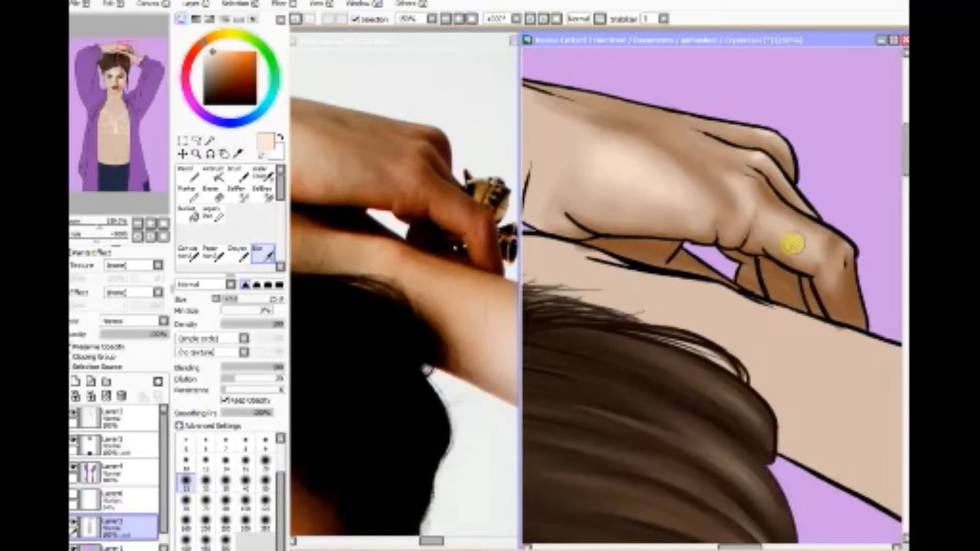
mouse_move(791, 243)
mouse_down()
mouse_move(826, 240)
mouse_move(819, 251)
mouse_move(837, 286)
mouse_move(824, 241)
mouse_move(839, 279)
mouse_move(841, 235)
mouse_up()
Step: Sample brown from the shadowed palm, darken it, and brush shadows onto the bent finger and the fingers behind it at size 14
click(239, 154)
click(650, 247)
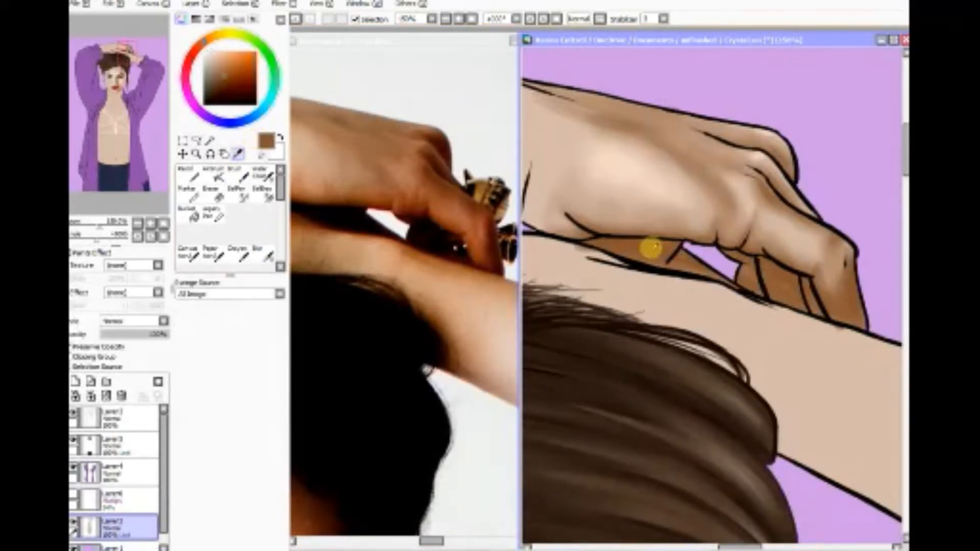
click(238, 173)
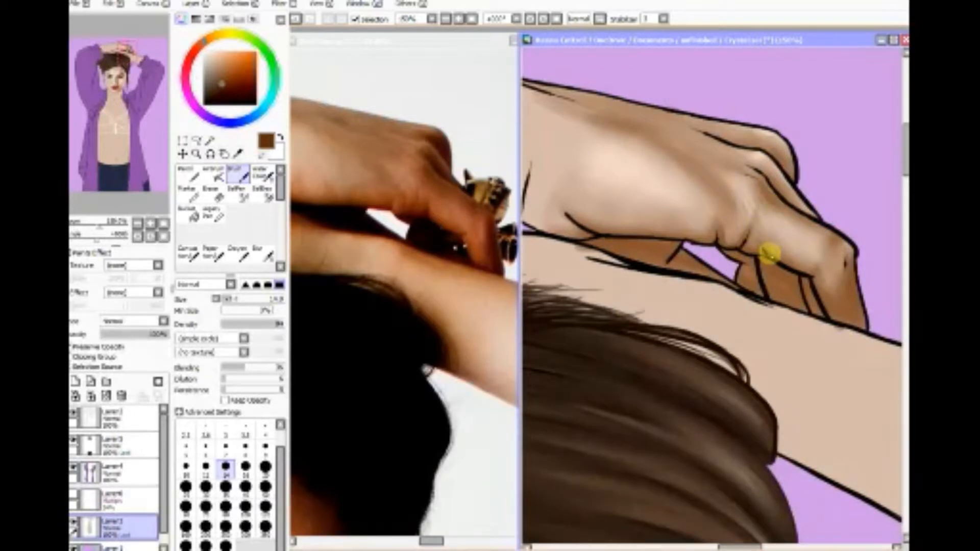
mouse_move(766, 220)
mouse_down()
mouse_move(809, 271)
mouse_move(812, 259)
mouse_move(784, 240)
mouse_move(790, 218)
mouse_move(802, 220)
mouse_move(781, 244)
mouse_move(811, 260)
mouse_move(787, 234)
mouse_move(798, 220)
mouse_move(818, 224)
mouse_move(810, 230)
mouse_move(827, 269)
mouse_move(820, 282)
mouse_move(813, 271)
mouse_move(836, 289)
mouse_move(828, 317)
mouse_move(828, 303)
mouse_move(852, 320)
mouse_move(818, 303)
mouse_move(845, 324)
mouse_up()
mouse_move(796, 280)
mouse_down()
mouse_move(764, 257)
mouse_move(770, 265)
mouse_move(757, 268)
mouse_move(768, 287)
mouse_move(758, 263)
mouse_move(726, 249)
mouse_move(749, 261)
mouse_move(743, 277)
mouse_move(742, 268)
mouse_move(757, 292)
mouse_move(769, 275)
mouse_move(798, 285)
mouse_move(806, 305)
mouse_move(780, 182)
mouse_move(777, 193)
mouse_move(759, 173)
mouse_move(788, 204)
mouse_move(778, 193)
mouse_move(788, 199)
mouse_move(790, 181)
mouse_move(773, 154)
mouse_move(789, 176)
mouse_move(771, 152)
mouse_move(785, 166)
mouse_move(714, 126)
mouse_move(632, 108)
mouse_move(616, 119)
mouse_move(626, 112)
mouse_move(594, 106)
mouse_move(640, 125)
mouse_move(593, 108)
mouse_move(646, 131)
mouse_move(581, 106)
mouse_move(706, 153)
mouse_move(561, 218)
mouse_move(634, 244)
mouse_move(588, 245)
mouse_move(666, 241)
mouse_move(595, 239)
mouse_move(657, 261)
mouse_move(668, 247)
mouse_move(708, 267)
mouse_up()
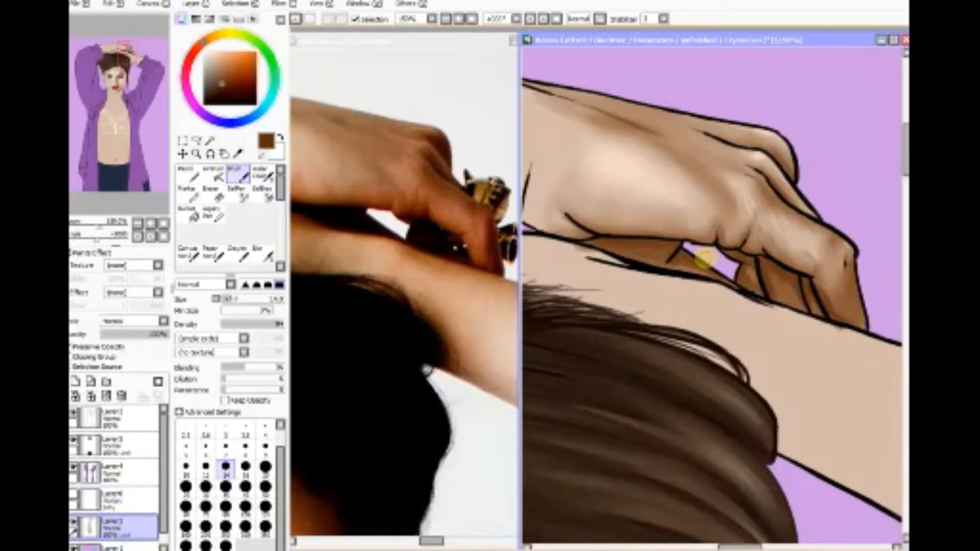
Step: Soften the brown finger shadows with the Blur tool, reducing its size to 14 for the knuckle area
click(262, 253)
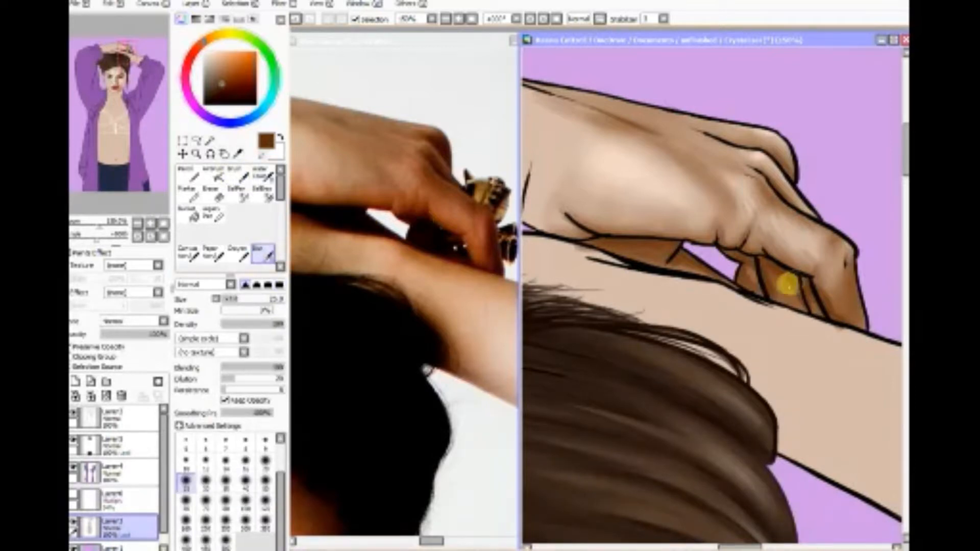
mouse_move(783, 277)
mouse_down()
mouse_move(803, 278)
mouse_move(687, 339)
mouse_move(779, 281)
mouse_move(793, 299)
mouse_move(781, 278)
mouse_move(804, 305)
mouse_move(822, 296)
mouse_move(841, 321)
mouse_move(816, 284)
mouse_move(826, 307)
mouse_move(747, 268)
mouse_move(753, 290)
mouse_move(717, 266)
mouse_move(670, 262)
mouse_move(580, 230)
mouse_move(683, 223)
mouse_move(646, 147)
mouse_move(593, 109)
mouse_move(821, 189)
mouse_move(748, 201)
mouse_move(761, 236)
mouse_move(793, 219)
mouse_move(799, 251)
mouse_move(822, 265)
mouse_move(789, 257)
mouse_move(778, 220)
mouse_move(787, 217)
mouse_move(751, 193)
mouse_move(738, 219)
mouse_move(750, 205)
mouse_move(775, 209)
mouse_move(779, 223)
mouse_move(759, 206)
mouse_move(770, 242)
mouse_move(793, 249)
mouse_move(799, 223)
mouse_move(808, 229)
mouse_move(758, 189)
mouse_move(724, 229)
mouse_move(725, 200)
mouse_move(707, 223)
mouse_move(749, 215)
mouse_move(730, 160)
mouse_move(750, 194)
mouse_move(744, 208)
mouse_move(711, 203)
mouse_move(653, 151)
mouse_up()
click(225, 461)
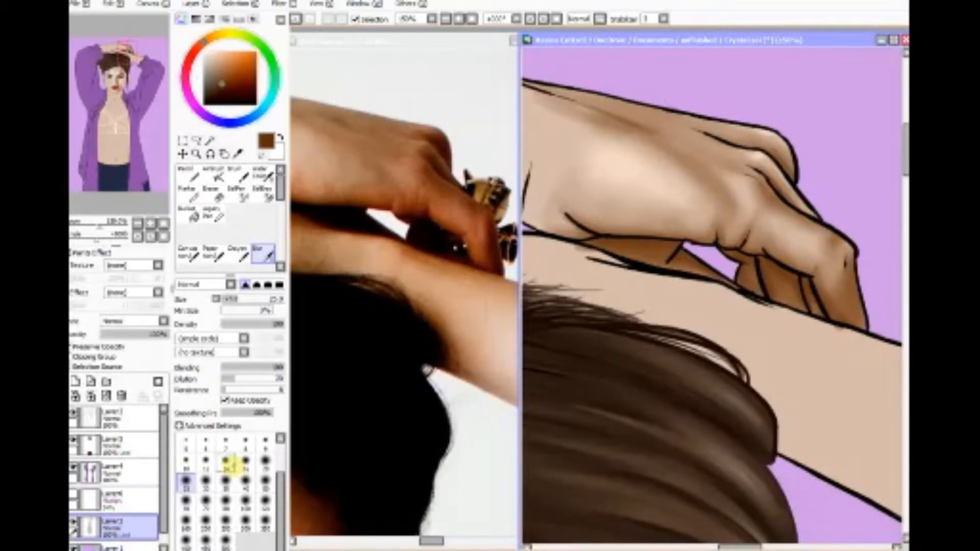
mouse_move(769, 171)
mouse_down()
mouse_move(797, 207)
mouse_move(759, 167)
mouse_move(746, 175)
mouse_move(775, 218)
mouse_up()
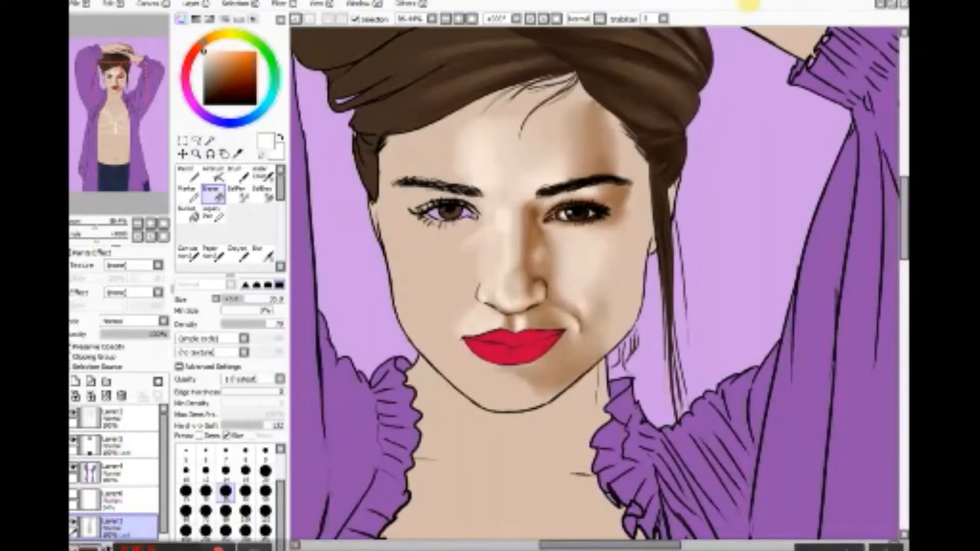
Step: Restore the portrait beside the reference photo, bring the photo's chin and neck into view, and reactivate the portrait with the colour picker selected
click(237, 154)
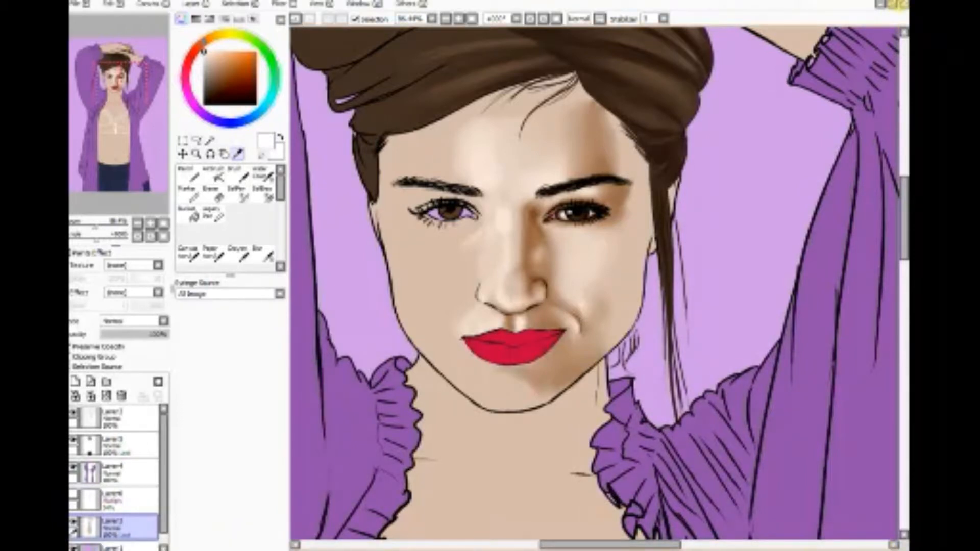
click(893, 4)
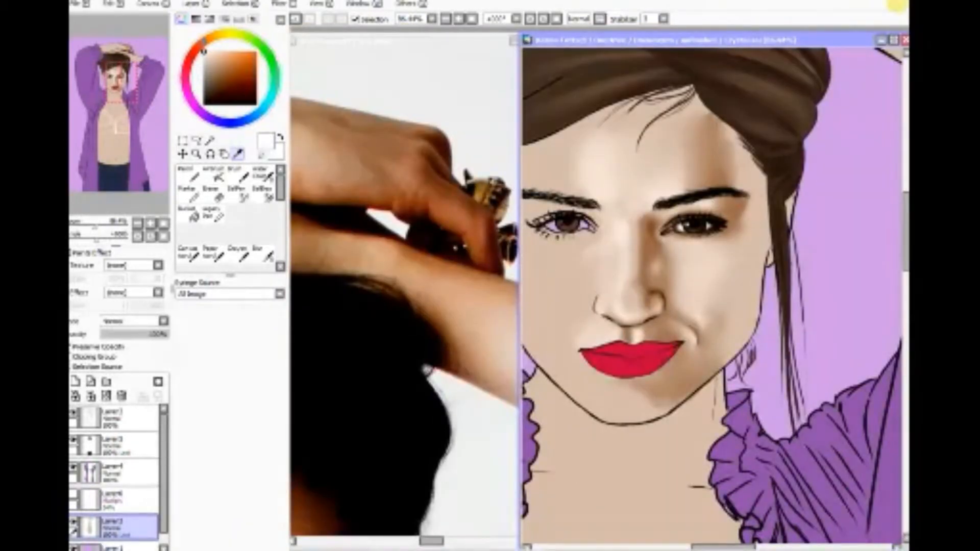
click(452, 41)
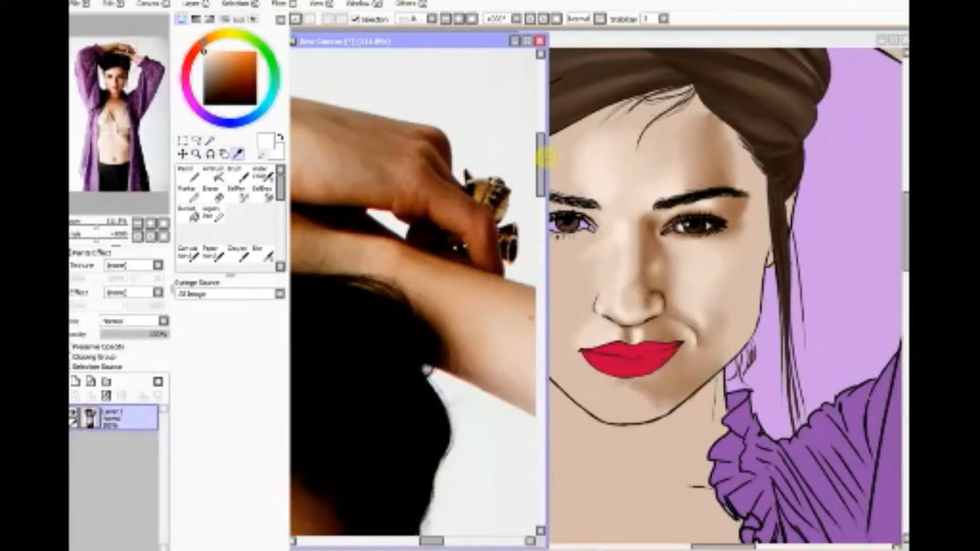
drag(542, 153, 540, 252)
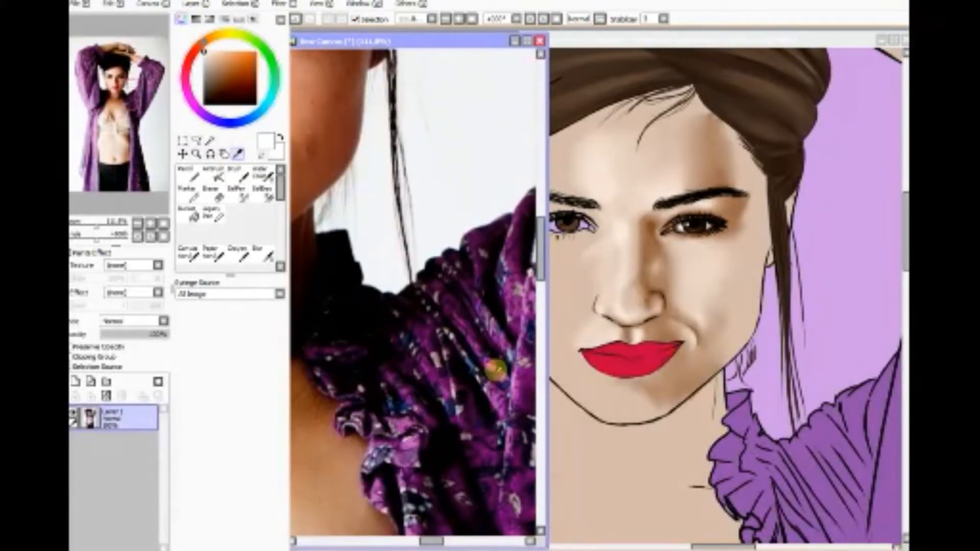
drag(437, 537, 413, 540)
click(774, 39)
drag(771, 29, 773, 26)
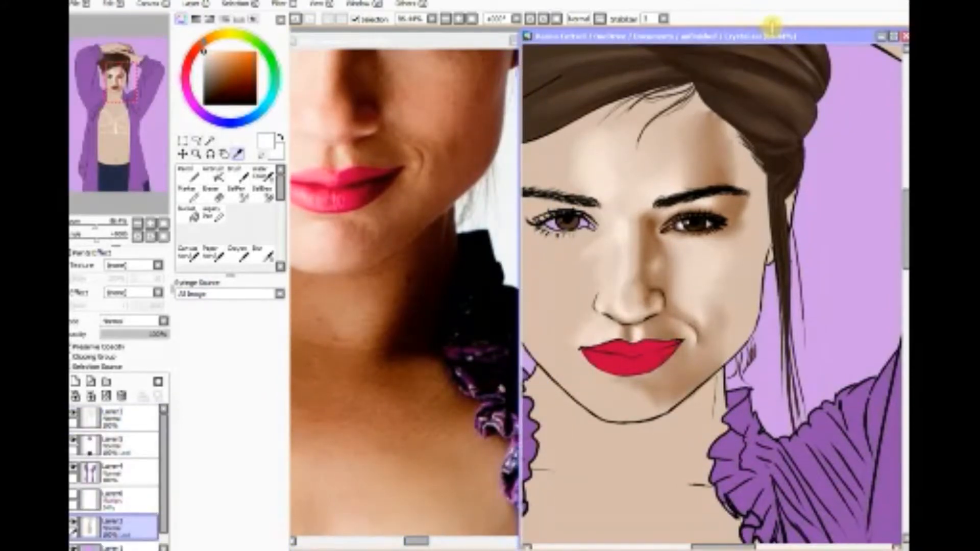
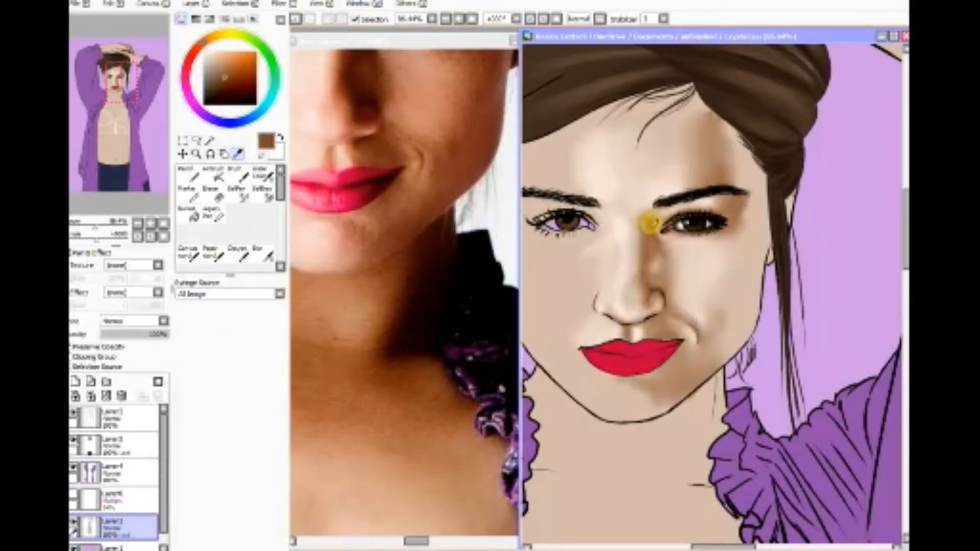
Step: Airbrush soft brown shadow strokes across the right side of the neck below the chin at brush size 80
click(217, 174)
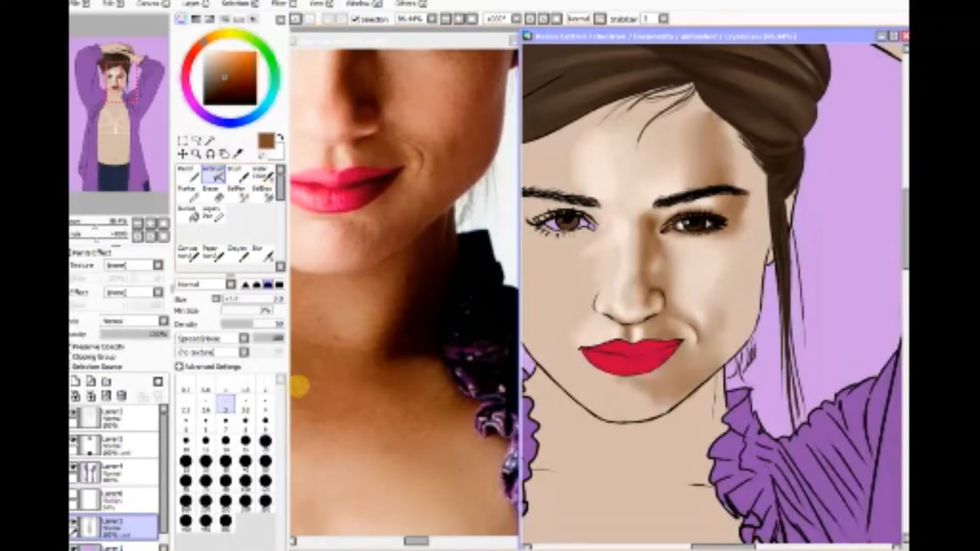
click(226, 482)
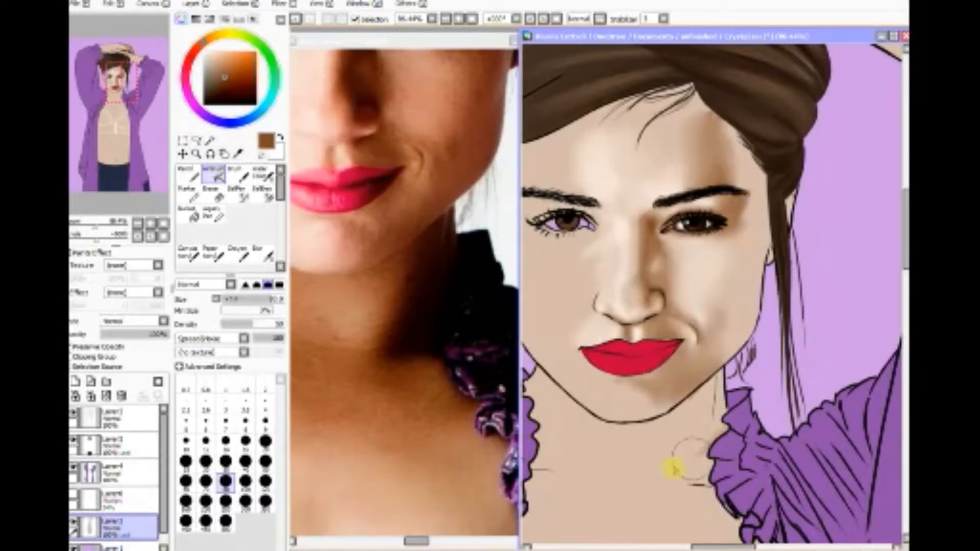
mouse_move(699, 429)
mouse_down()
mouse_move(625, 452)
mouse_move(711, 430)
mouse_move(623, 466)
mouse_move(681, 459)
mouse_move(668, 456)
mouse_move(712, 403)
mouse_move(663, 429)
mouse_move(627, 430)
mouse_move(657, 424)
mouse_move(725, 371)
mouse_move(699, 398)
mouse_up()
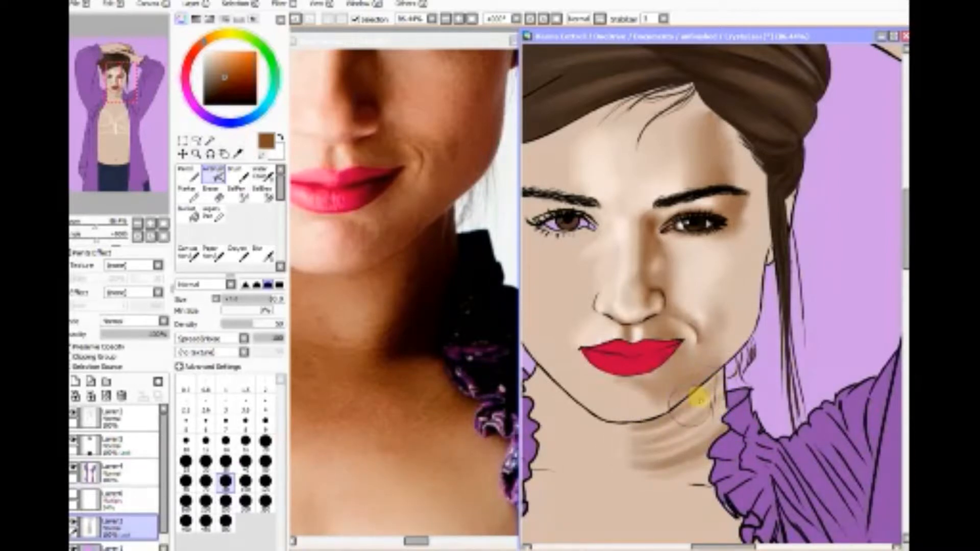
Step: Set the Magic Wand to strict transparency detection on the working line-art layer, and clear the selection covering the whole canvas
click(213, 138)
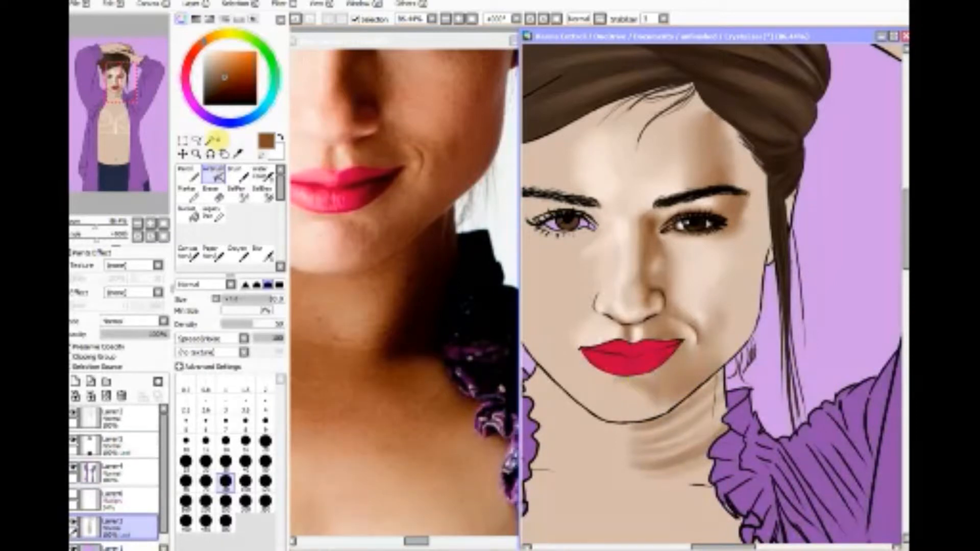
click(145, 449)
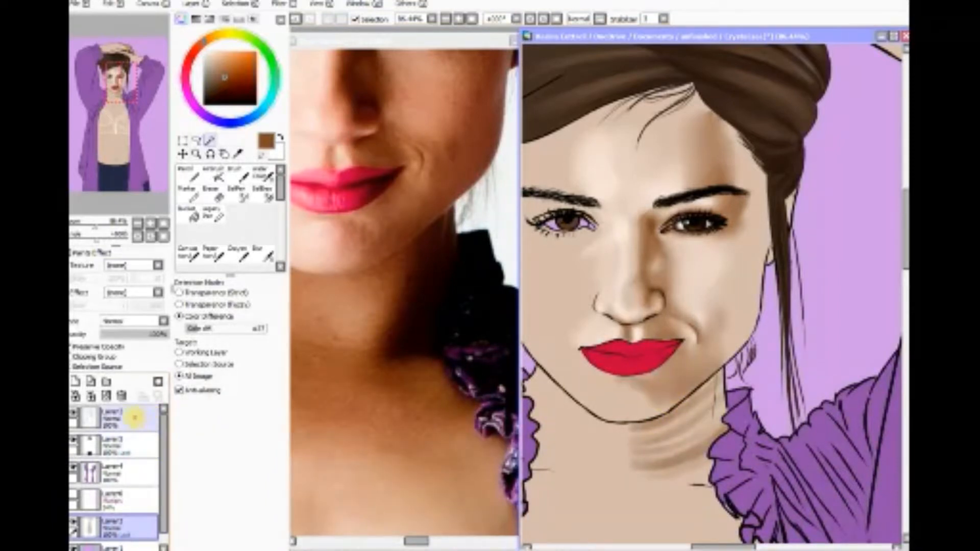
click(97, 419)
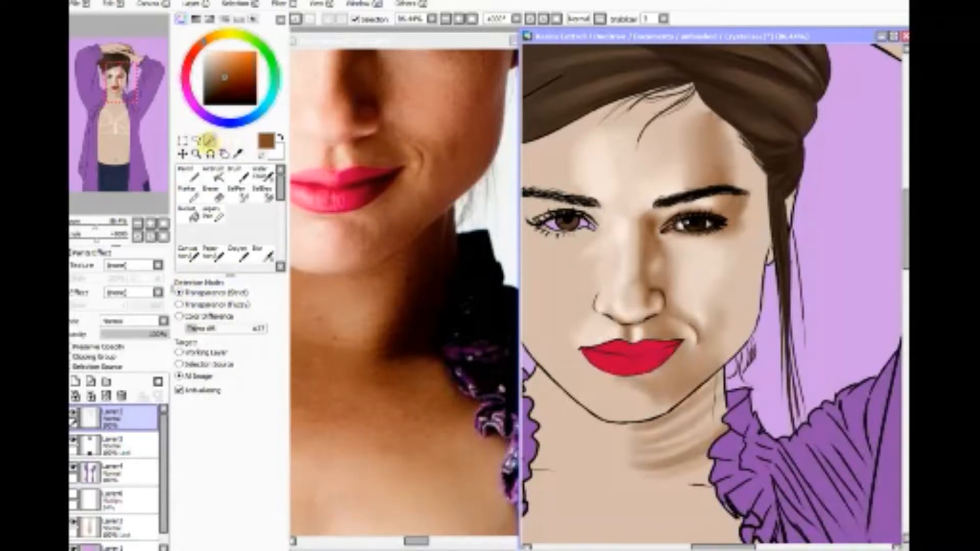
click(635, 482)
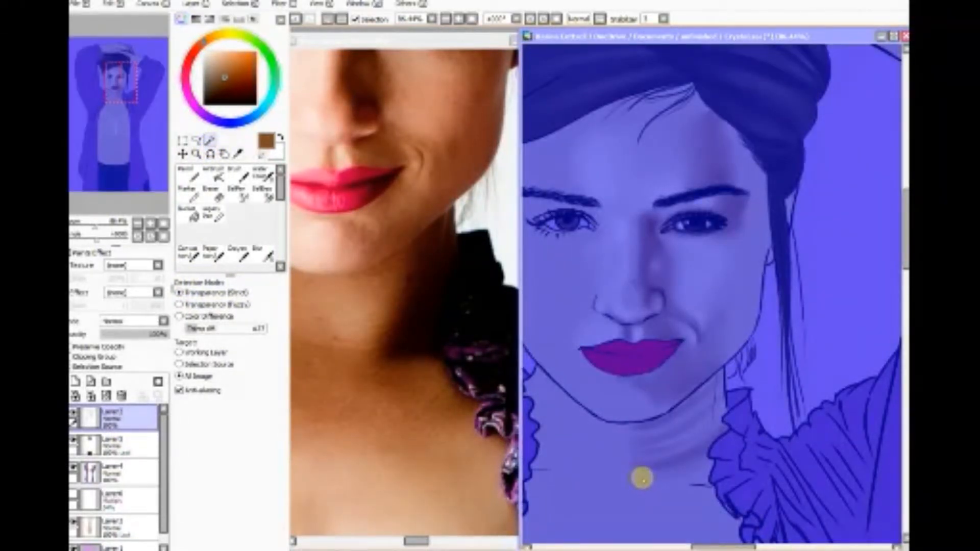
click(178, 352)
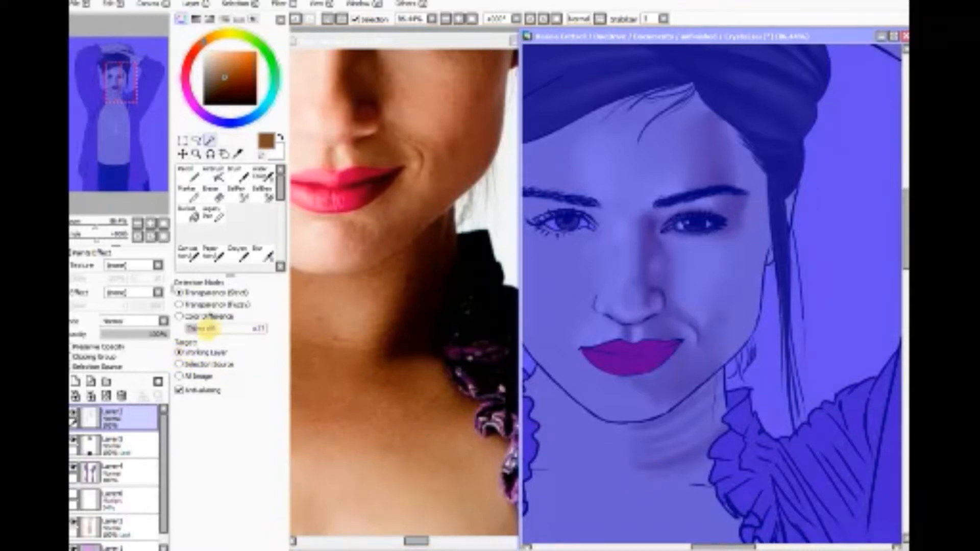
click(233, 5)
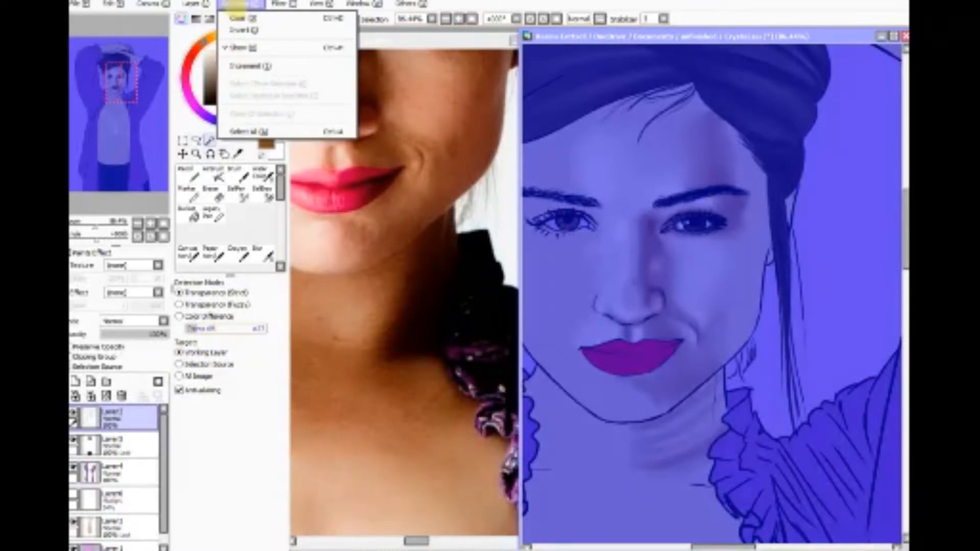
click(238, 19)
Step: Select the neck and chest area inside the line art and expand the selection twice with Increment
click(664, 461)
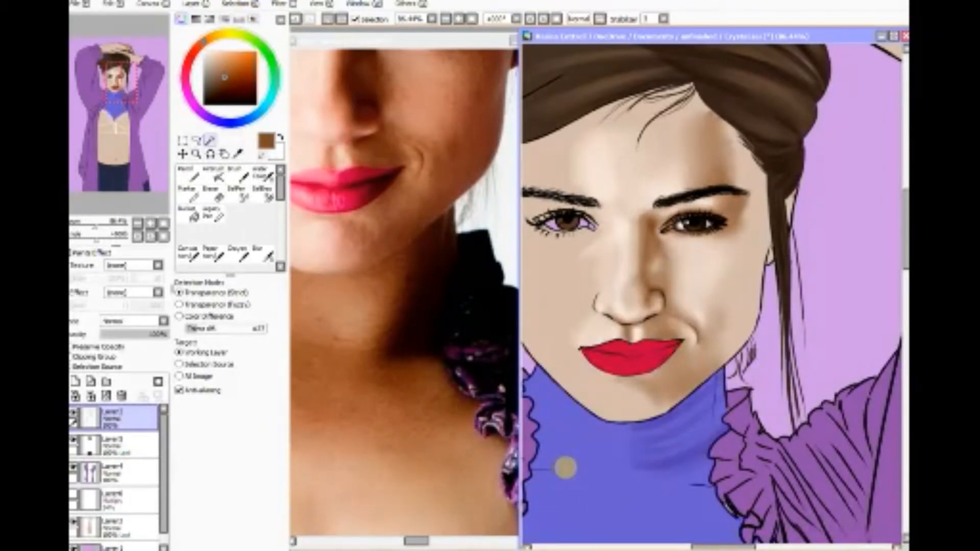
click(232, 4)
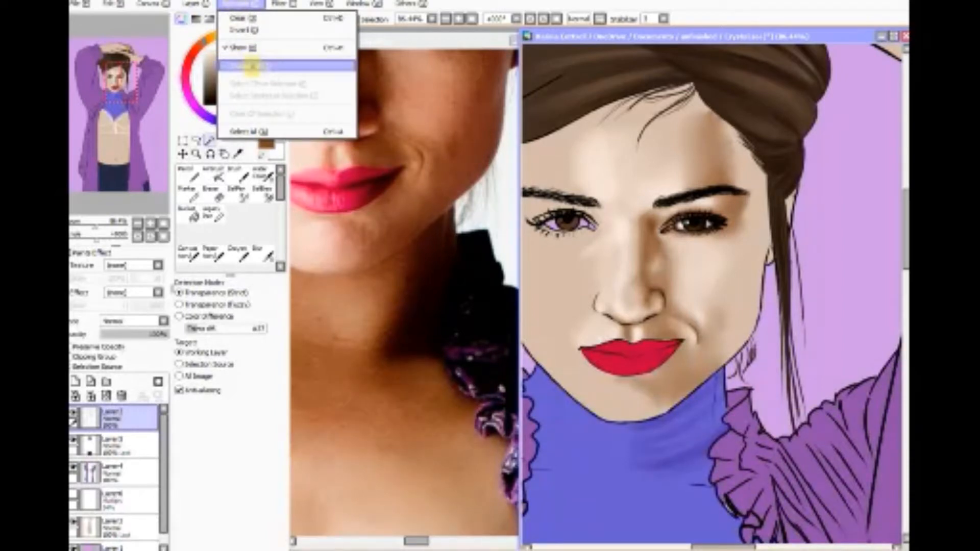
click(248, 66)
click(235, 4)
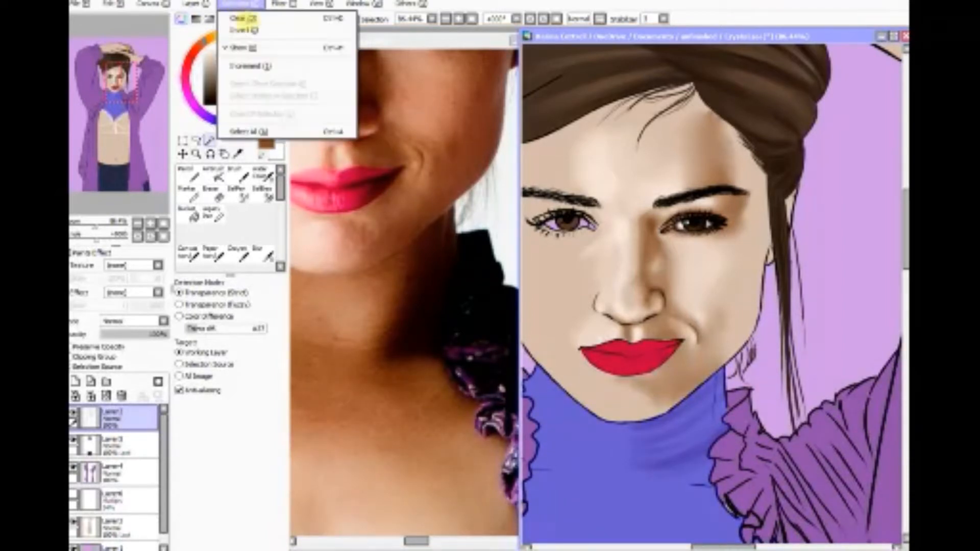
click(247, 66)
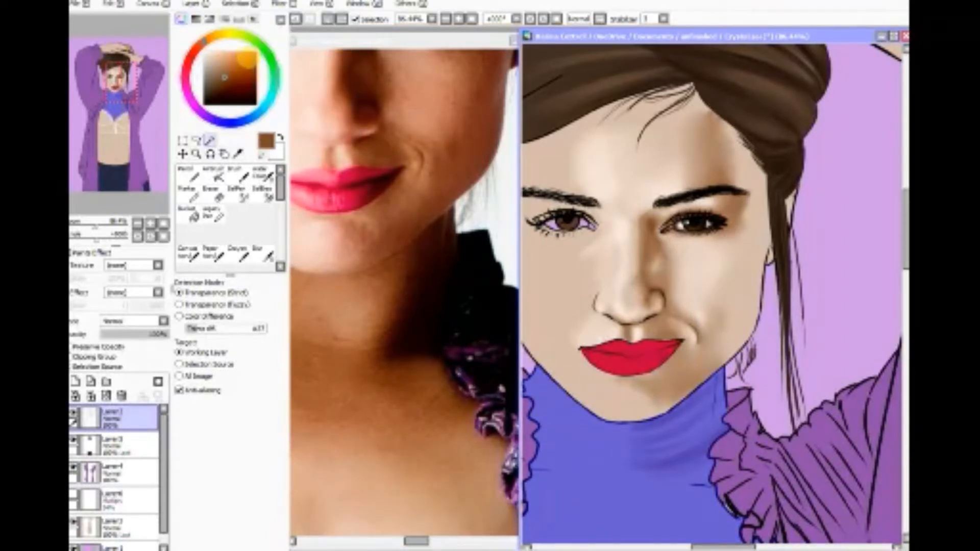
Step: Return to the skin layer and airbrush brown shadows down the neck's right edge and across the collarbone
click(117, 526)
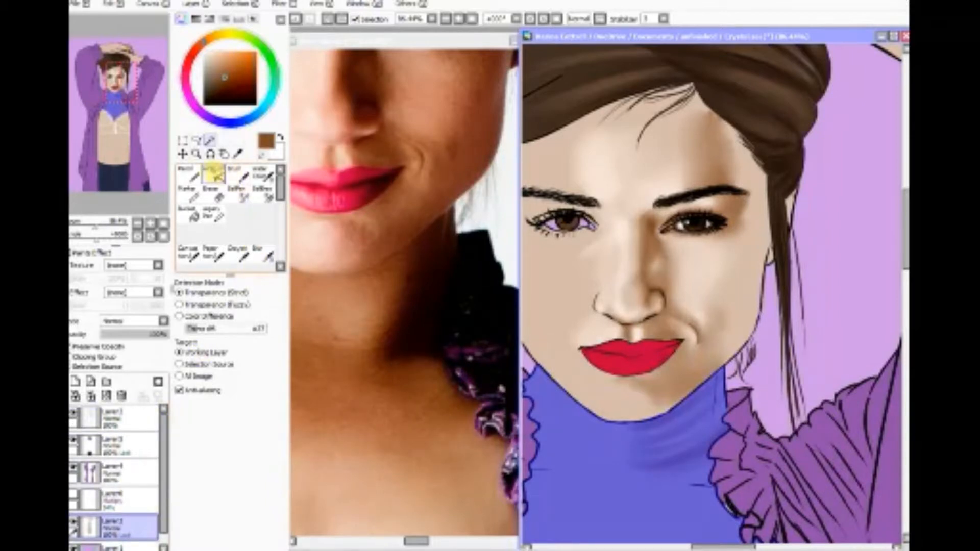
click(214, 173)
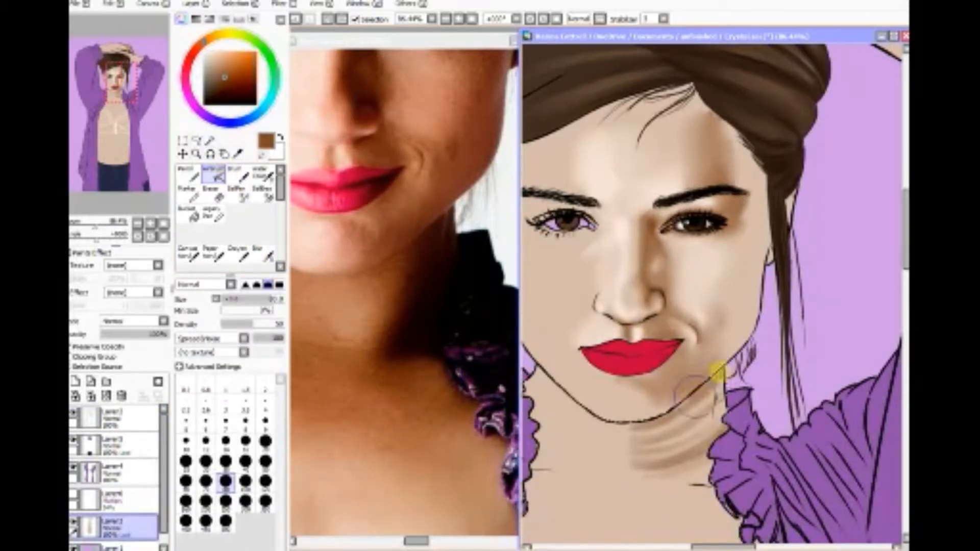
mouse_move(720, 374)
mouse_down()
mouse_move(678, 407)
mouse_move(697, 388)
mouse_move(630, 418)
mouse_move(667, 413)
mouse_move(714, 384)
mouse_move(691, 425)
mouse_move(738, 411)
mouse_move(718, 420)
mouse_move(727, 345)
mouse_move(720, 361)
mouse_move(729, 357)
mouse_move(710, 356)
mouse_move(720, 357)
mouse_move(667, 409)
mouse_move(723, 432)
mouse_move(672, 480)
mouse_move(699, 430)
mouse_move(691, 456)
mouse_move(684, 468)
mouse_move(712, 386)
mouse_move(692, 448)
mouse_up()
mouse_move(687, 474)
mouse_down()
mouse_move(704, 473)
mouse_move(695, 481)
mouse_move(715, 408)
mouse_move(680, 473)
mouse_move(724, 444)
mouse_move(713, 449)
mouse_move(716, 400)
mouse_move(695, 419)
mouse_move(616, 444)
mouse_move(658, 423)
mouse_move(722, 461)
mouse_move(700, 485)
mouse_move(741, 499)
mouse_move(730, 517)
mouse_move(740, 528)
mouse_move(696, 481)
mouse_move(707, 403)
mouse_up()
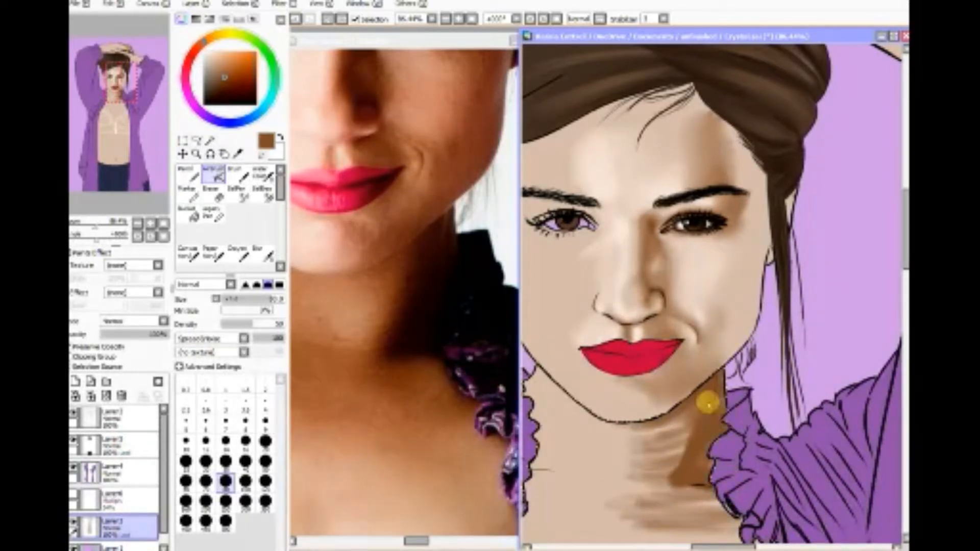
Step: Centre the reference photo's neck and airbrush matching brown shadows along the portrait's left neck and collarbone
click(414, 540)
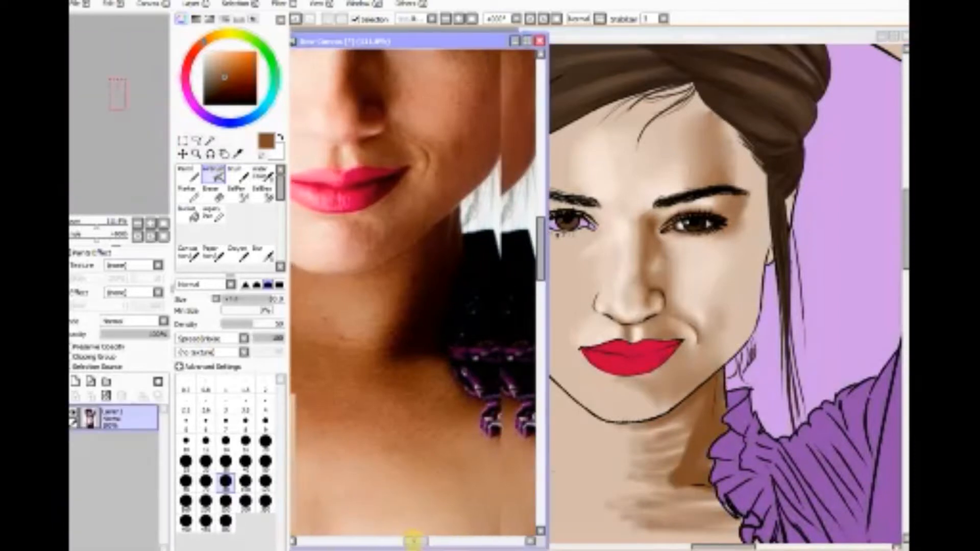
drag(413, 541, 409, 540)
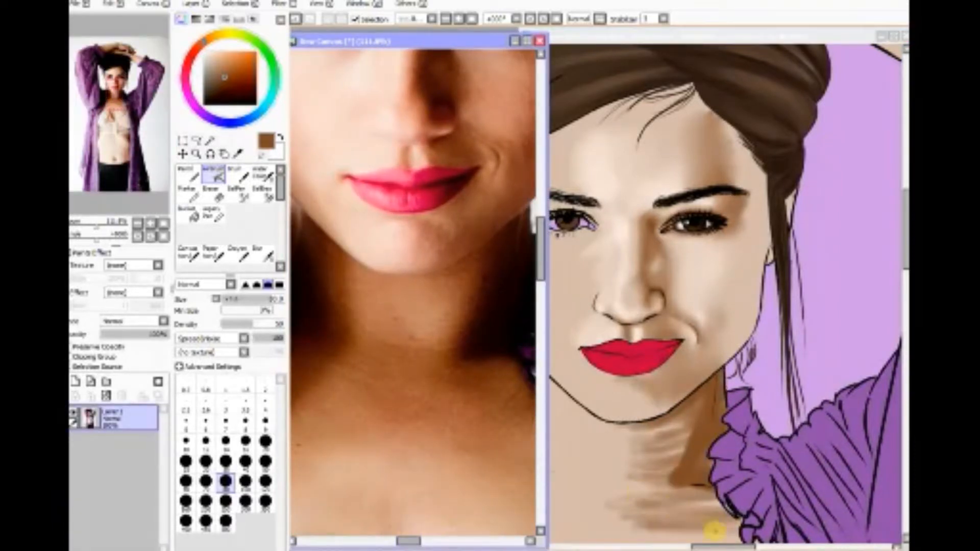
drag(726, 546, 717, 545)
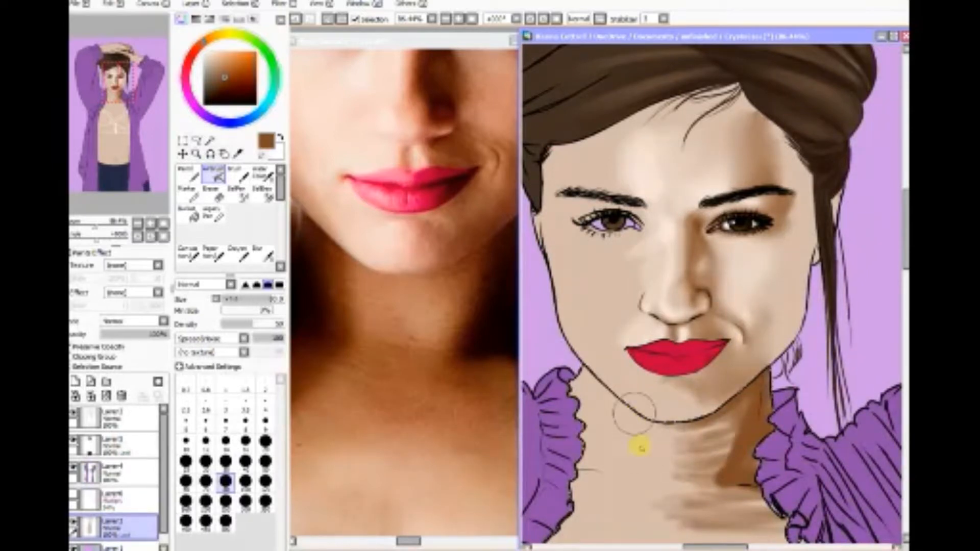
mouse_move(631, 444)
mouse_down()
mouse_move(608, 398)
mouse_move(615, 463)
mouse_move(606, 420)
mouse_move(574, 391)
mouse_move(641, 448)
mouse_move(570, 387)
mouse_move(608, 431)
mouse_move(570, 377)
mouse_move(608, 414)
mouse_move(580, 381)
mouse_move(630, 412)
mouse_move(568, 363)
mouse_move(639, 400)
mouse_move(578, 358)
mouse_move(660, 404)
mouse_move(574, 392)
mouse_move(666, 450)
mouse_move(578, 425)
mouse_move(665, 465)
mouse_move(568, 448)
mouse_move(646, 472)
mouse_move(599, 459)
mouse_move(626, 477)
mouse_move(603, 452)
mouse_move(617, 437)
mouse_move(583, 457)
mouse_move(583, 470)
mouse_move(601, 463)
mouse_move(597, 428)
mouse_move(602, 443)
mouse_move(582, 425)
mouse_move(573, 376)
mouse_move(586, 460)
mouse_move(577, 363)
mouse_move(569, 462)
mouse_move(582, 460)
mouse_move(567, 440)
mouse_move(564, 361)
mouse_move(603, 299)
mouse_move(591, 393)
mouse_move(613, 465)
mouse_move(595, 380)
mouse_move(595, 426)
mouse_move(613, 449)
mouse_move(724, 416)
mouse_move(606, 476)
mouse_move(556, 516)
mouse_move(619, 531)
mouse_move(602, 464)
mouse_move(676, 503)
mouse_move(568, 491)
mouse_up()
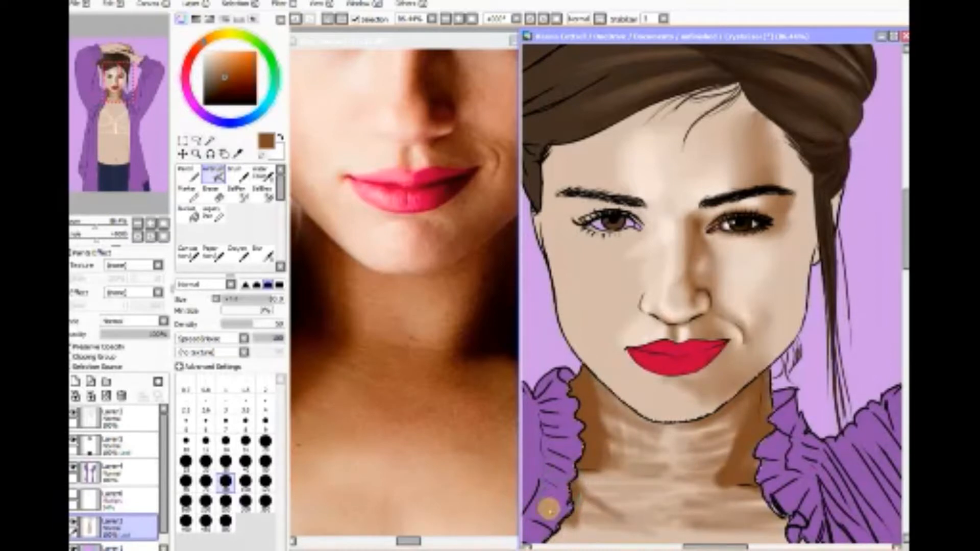
Step: Bring the photo's left shoulder into view and extend the brown shading along the portrait's left ruffled collar
drag(412, 541, 402, 542)
click(590, 466)
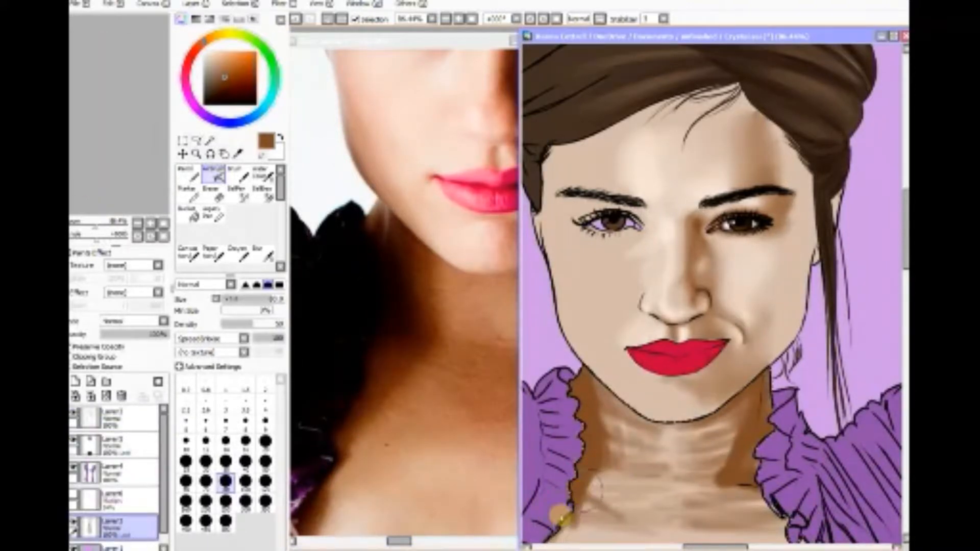
drag(572, 493, 583, 471)
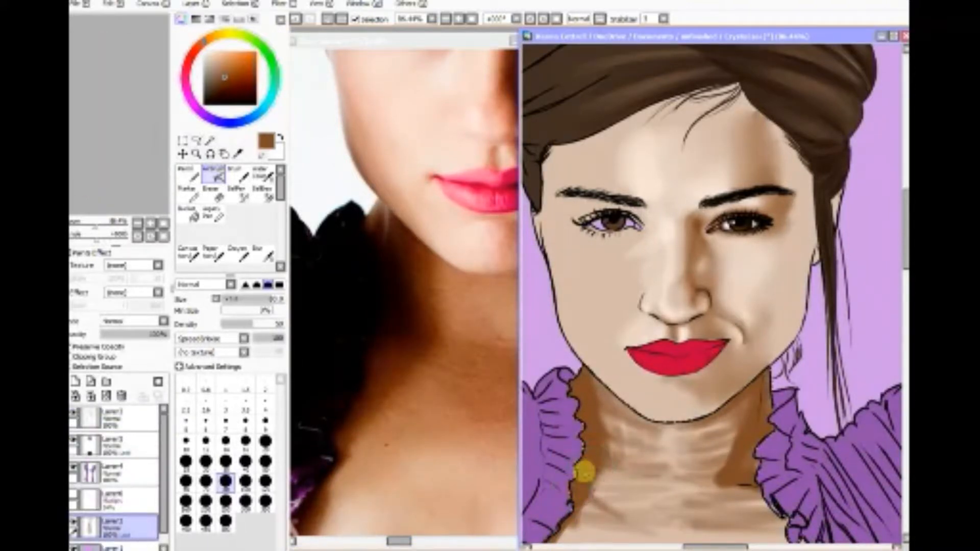
Step: Bring the photo's right shoulder into view and deepen the brown shadow along the portrait's right neck and ruffled collar
drag(691, 546, 694, 544)
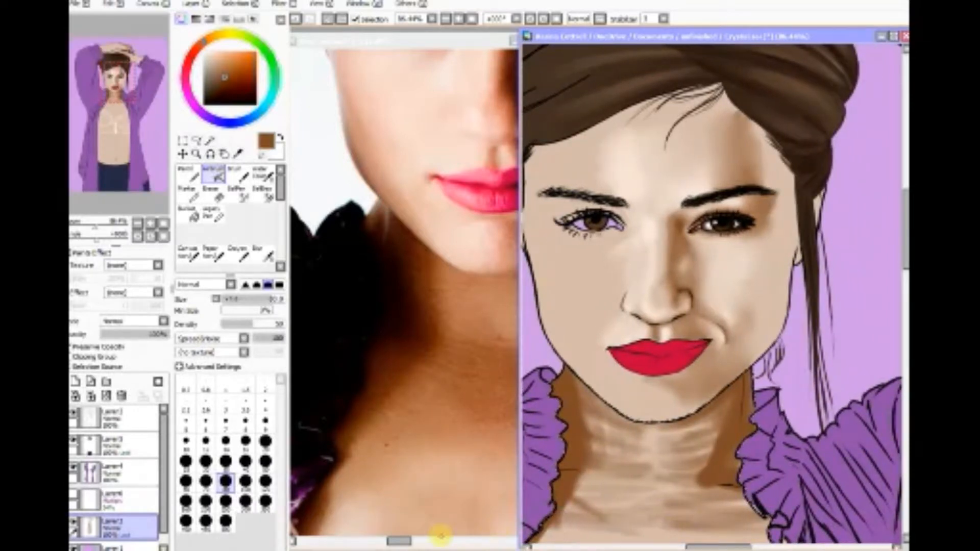
drag(399, 541, 422, 533)
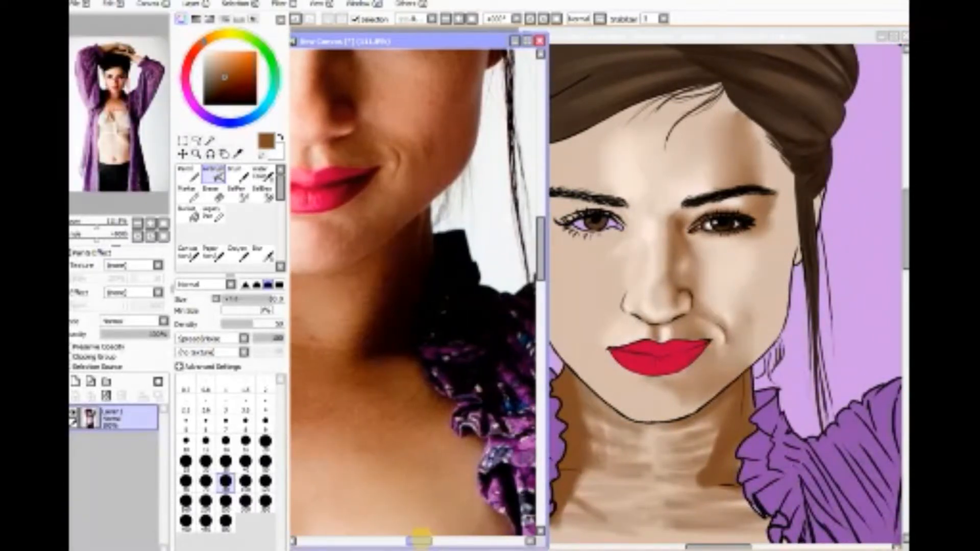
drag(905, 242, 904, 264)
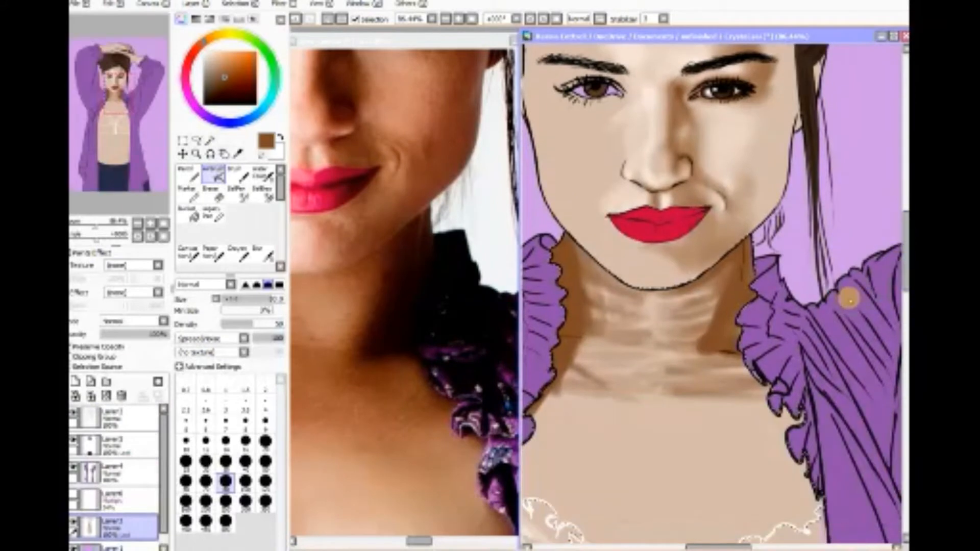
mouse_move(753, 345)
mouse_down()
mouse_move(728, 362)
mouse_move(781, 382)
mouse_move(717, 353)
mouse_move(790, 397)
mouse_move(754, 379)
mouse_move(795, 412)
mouse_move(740, 355)
mouse_move(783, 382)
mouse_move(736, 357)
mouse_move(739, 348)
mouse_move(759, 366)
mouse_move(742, 363)
mouse_move(776, 382)
mouse_move(742, 362)
mouse_up()
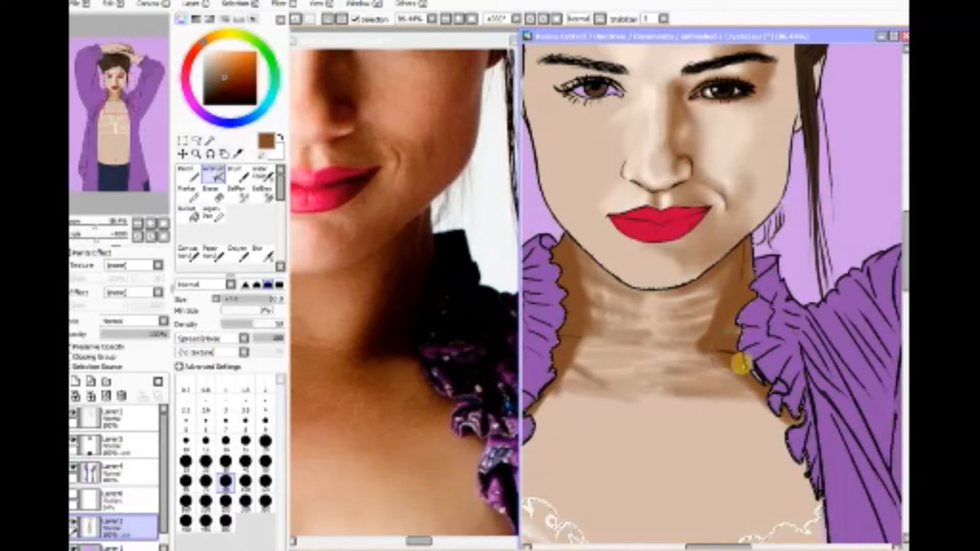
mouse_move(747, 237)
mouse_down()
mouse_move(729, 358)
mouse_move(747, 250)
mouse_up()
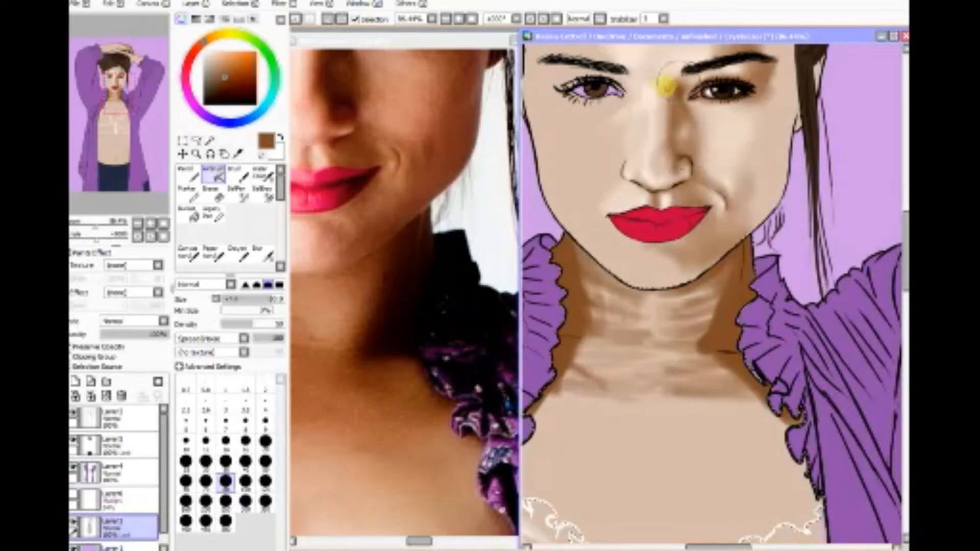
Step: Sample pale peach from the lit skin of the portrait's face and airbrush highlights on the throat and upper chest
click(237, 153)
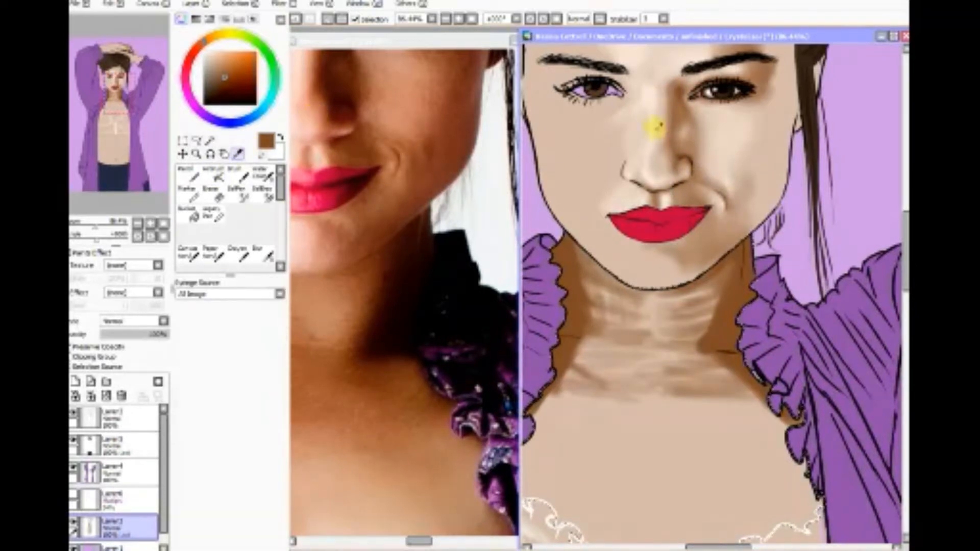
click(214, 175)
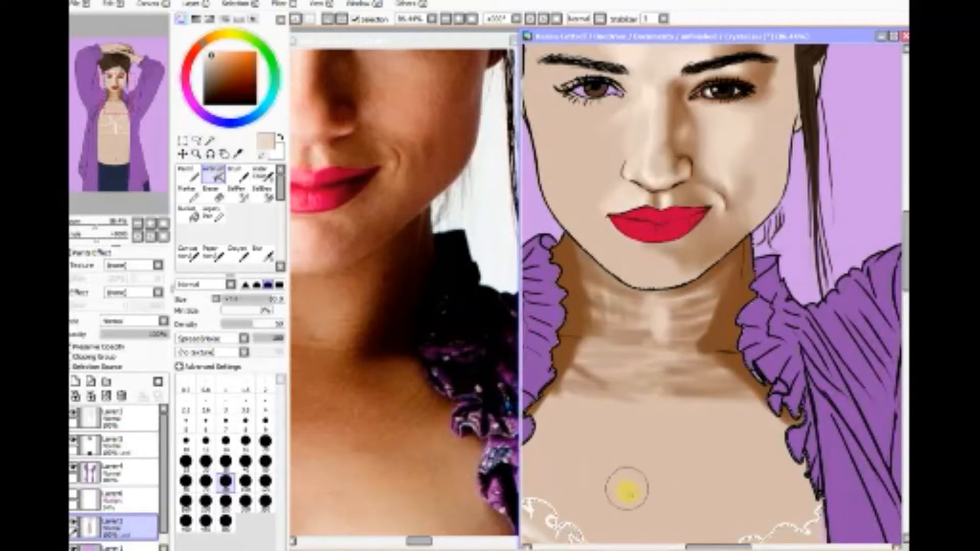
mouse_move(681, 475)
mouse_down()
mouse_move(740, 472)
mouse_move(619, 460)
mouse_move(729, 451)
mouse_move(656, 433)
mouse_move(703, 444)
mouse_up()
drag(657, 469, 691, 507)
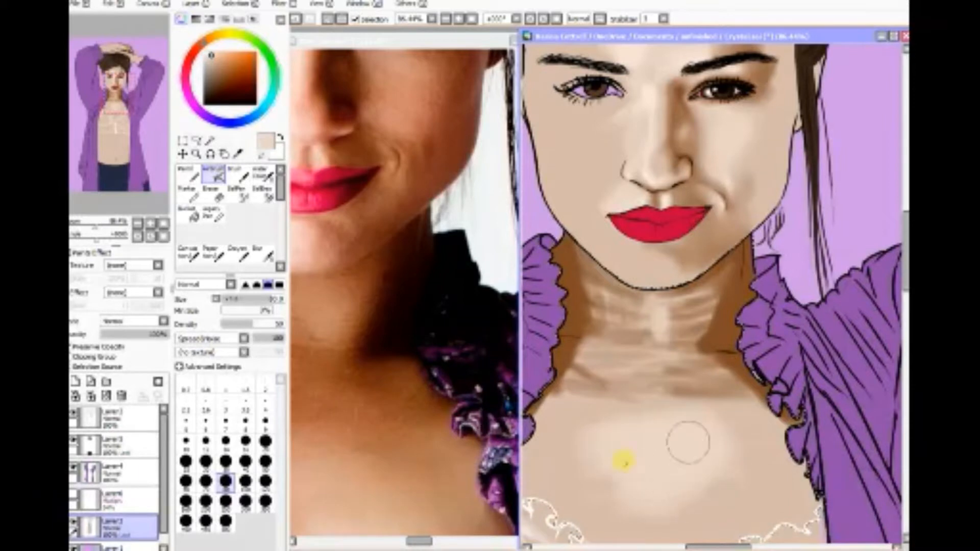
mouse_move(677, 474)
mouse_down()
mouse_move(746, 451)
mouse_move(670, 476)
mouse_move(629, 464)
mouse_up()
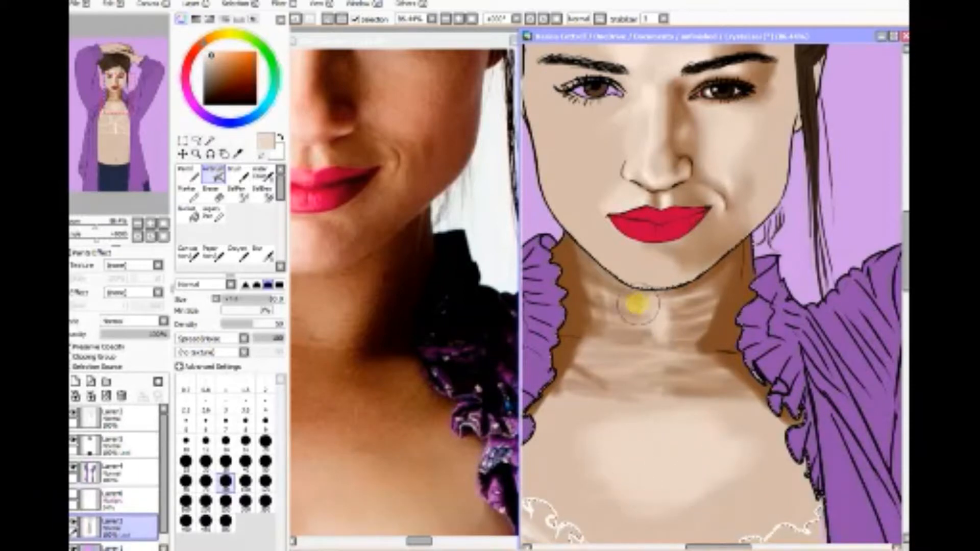
Step: Smooth the shadow and highlight strokes on the neck and upper chest with the Blur tool at size 80
click(265, 253)
click(225, 502)
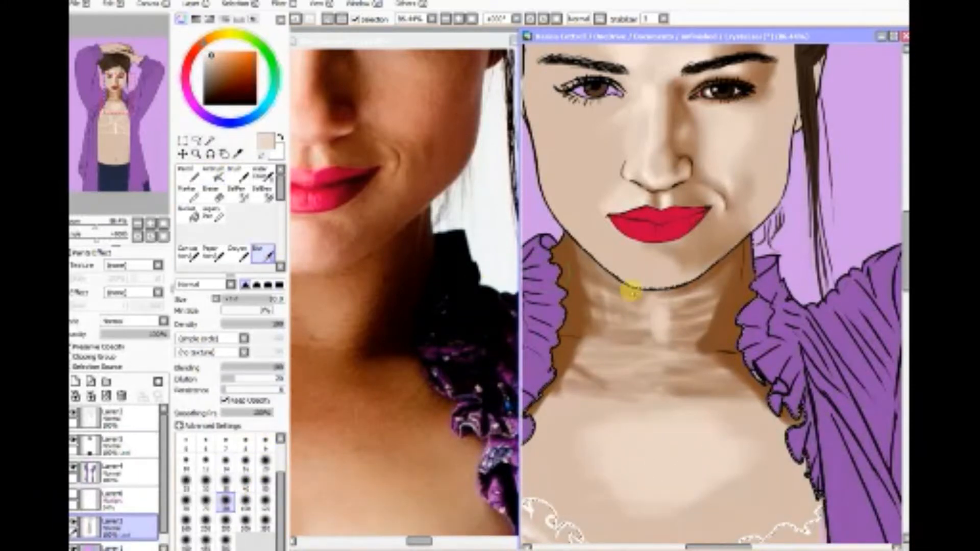
mouse_move(707, 326)
mouse_down()
mouse_move(718, 297)
mouse_move(659, 377)
mouse_move(670, 371)
mouse_move(603, 383)
mouse_move(707, 387)
mouse_move(589, 395)
mouse_move(720, 393)
mouse_move(613, 399)
mouse_move(710, 409)
mouse_move(596, 400)
mouse_move(608, 352)
mouse_move(592, 404)
mouse_move(575, 408)
mouse_move(639, 356)
mouse_move(661, 427)
mouse_move(669, 385)
mouse_move(720, 429)
mouse_move(690, 385)
mouse_move(745, 414)
mouse_move(618, 386)
mouse_move(576, 424)
mouse_move(557, 426)
mouse_move(601, 362)
mouse_move(583, 423)
mouse_move(617, 434)
mouse_move(668, 373)
mouse_move(733, 420)
mouse_move(714, 398)
mouse_move(617, 393)
mouse_move(627, 334)
mouse_move(610, 299)
mouse_move(625, 352)
mouse_move(669, 364)
mouse_move(692, 292)
mouse_move(690, 360)
mouse_up()
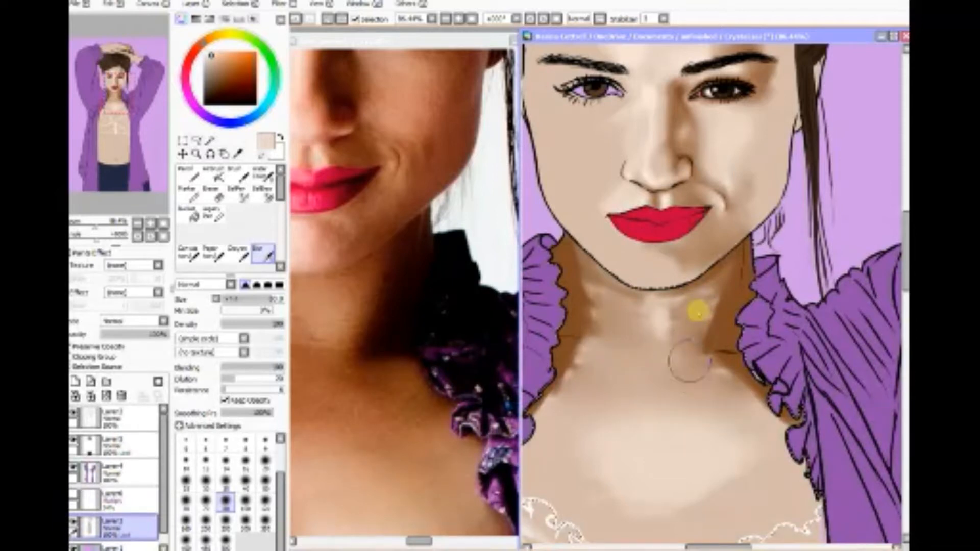
mouse_move(695, 304)
mouse_down()
mouse_move(656, 287)
mouse_move(608, 292)
mouse_move(608, 304)
mouse_move(613, 275)
mouse_up()
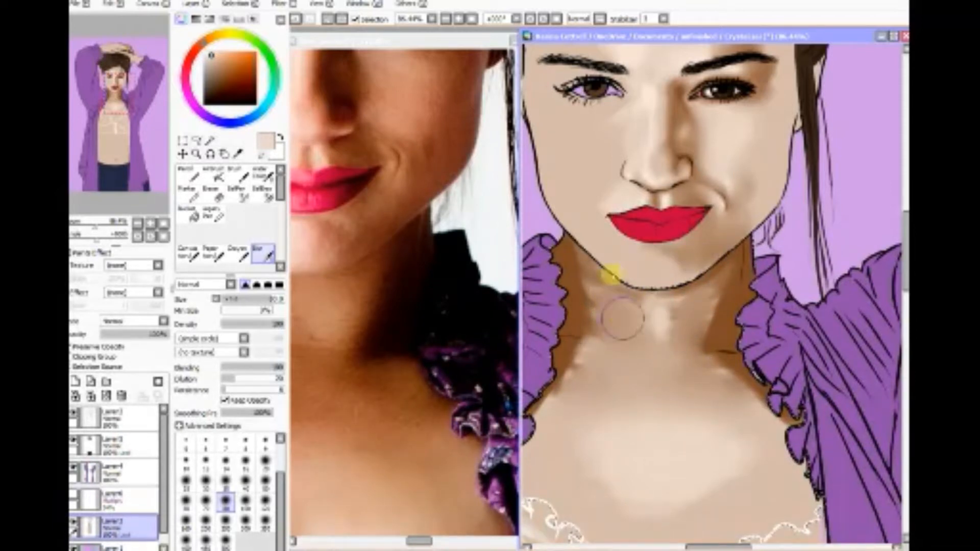
Step: Sample brown from the shadow on the portrait's neck and airbrush more shading below the left jawline
click(237, 153)
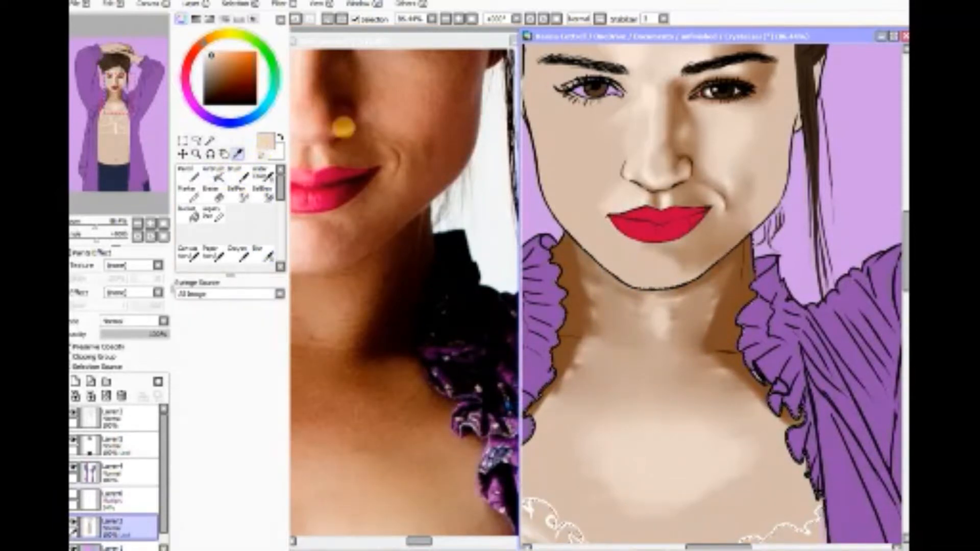
click(571, 295)
click(214, 175)
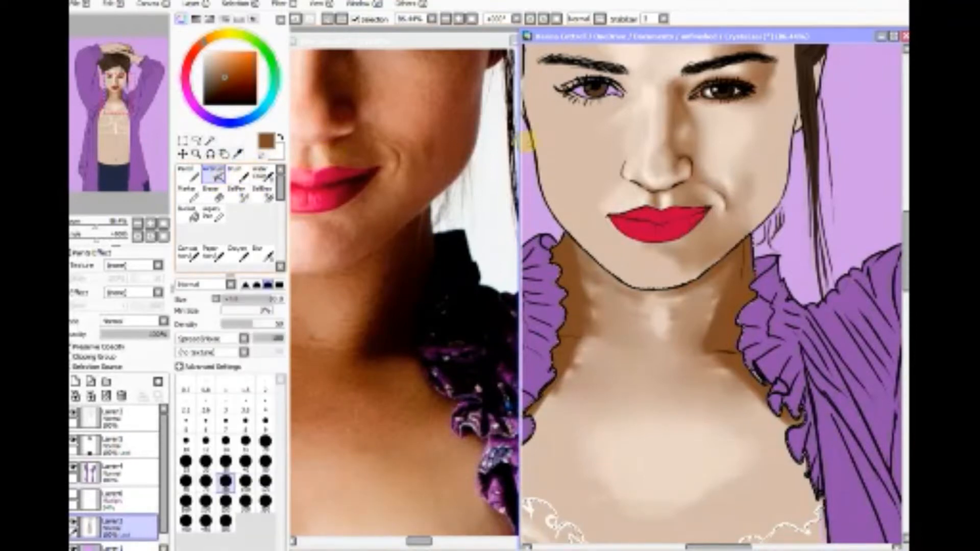
drag(575, 234, 647, 275)
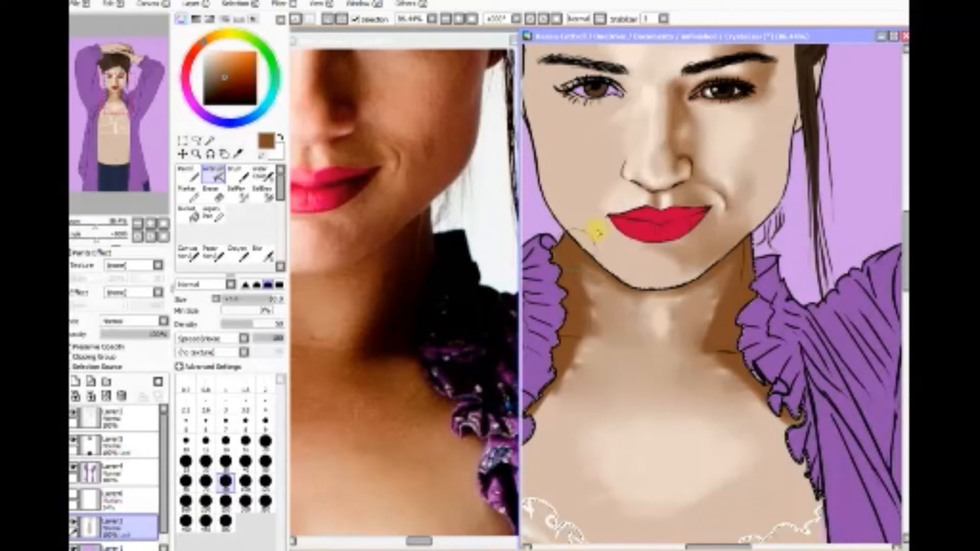
Step: Soften the new neck shading and the upper chest highlight with the Blur tool at size 80
click(263, 254)
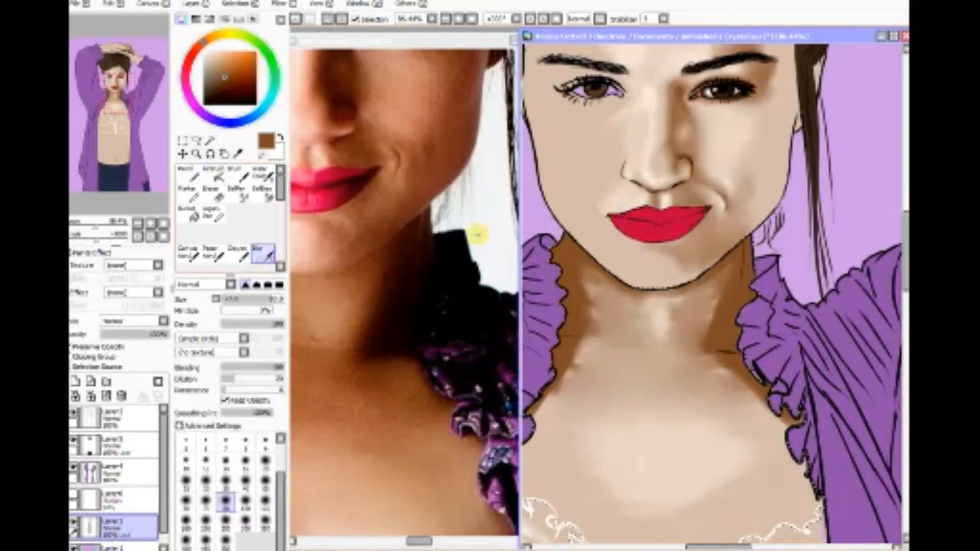
drag(602, 365, 594, 372)
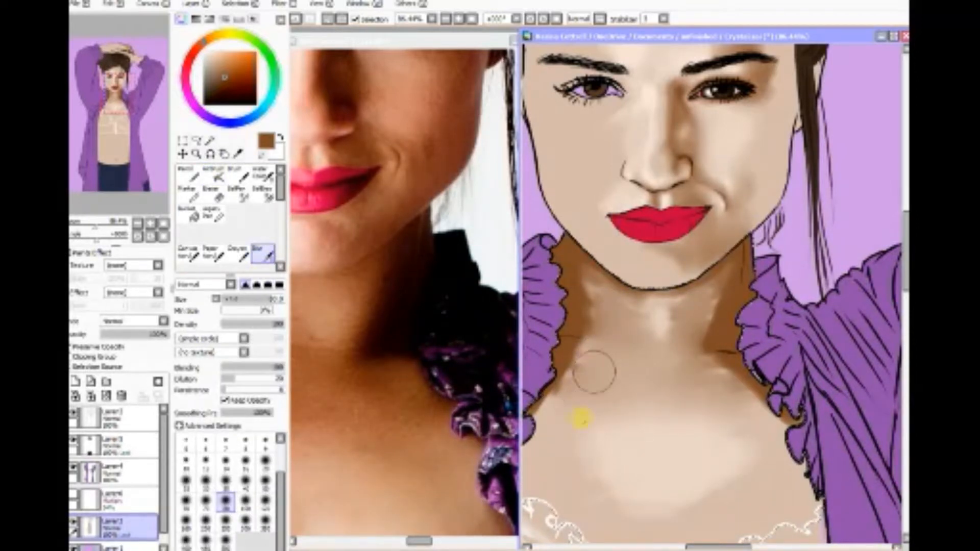
mouse_move(684, 420)
mouse_down()
mouse_move(707, 396)
mouse_move(702, 369)
mouse_move(722, 397)
mouse_move(743, 404)
mouse_move(678, 300)
mouse_up()
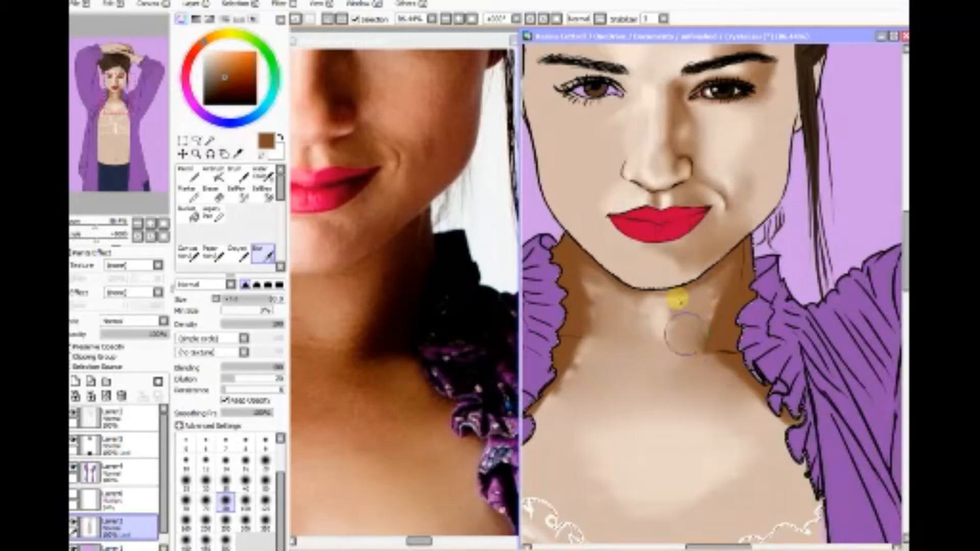
Step: Blend the shadow edges under the chin, along both ruffled collars and across the collarbones with the Blur tool at size 40
click(246, 480)
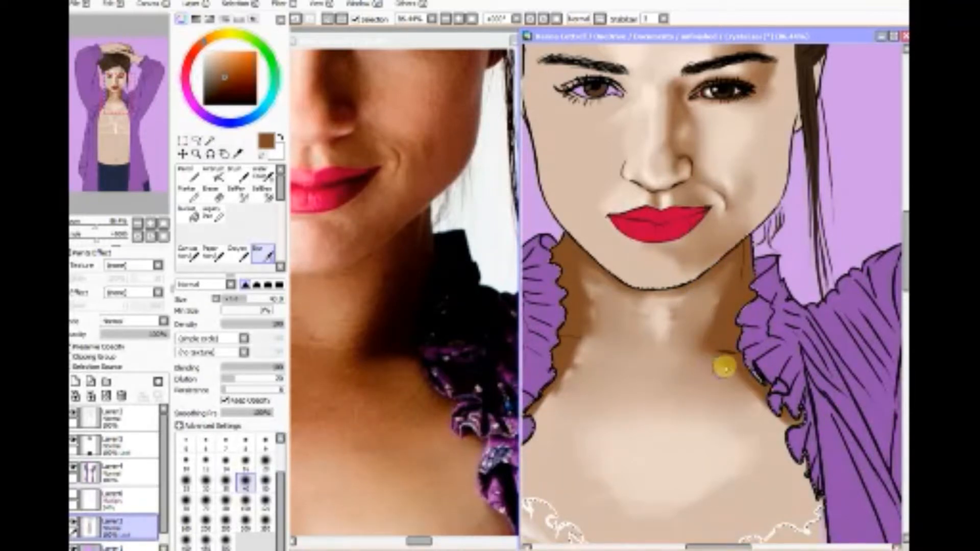
drag(724, 367, 735, 397)
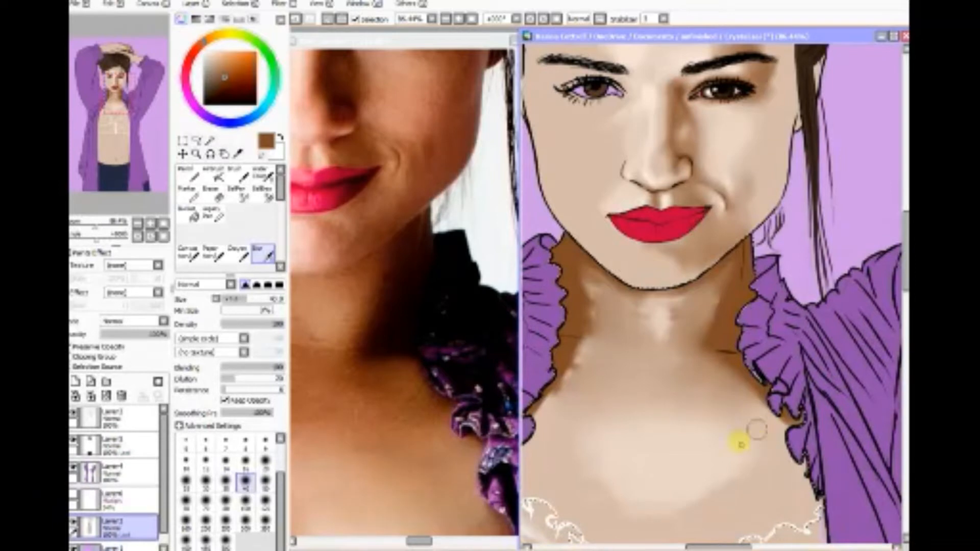
mouse_move(572, 380)
mouse_down()
mouse_move(590, 315)
mouse_move(594, 330)
mouse_move(585, 279)
mouse_move(612, 291)
mouse_move(626, 350)
mouse_up()
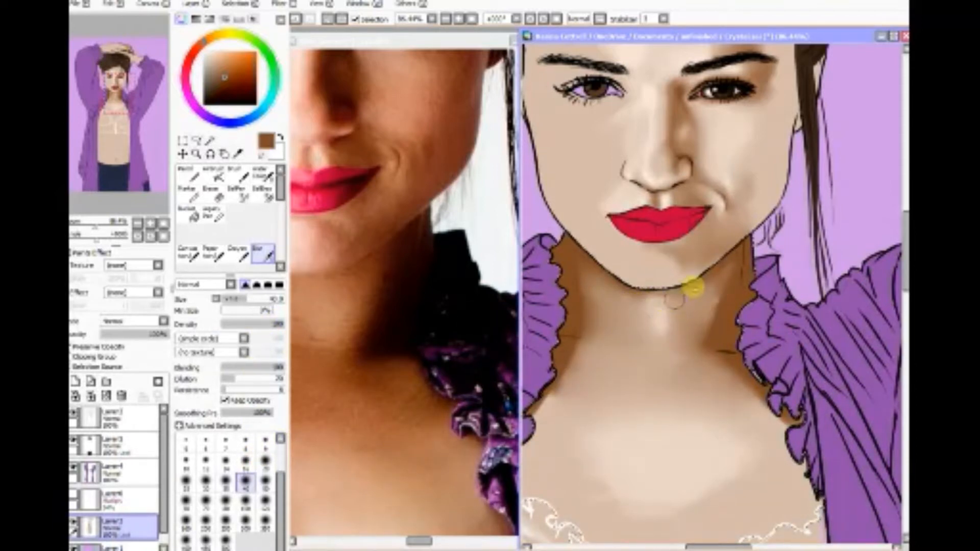
mouse_move(674, 301)
mouse_down()
mouse_move(712, 278)
mouse_move(721, 288)
mouse_move(713, 278)
mouse_move(709, 290)
mouse_move(726, 261)
mouse_move(702, 343)
mouse_move(725, 290)
mouse_up()
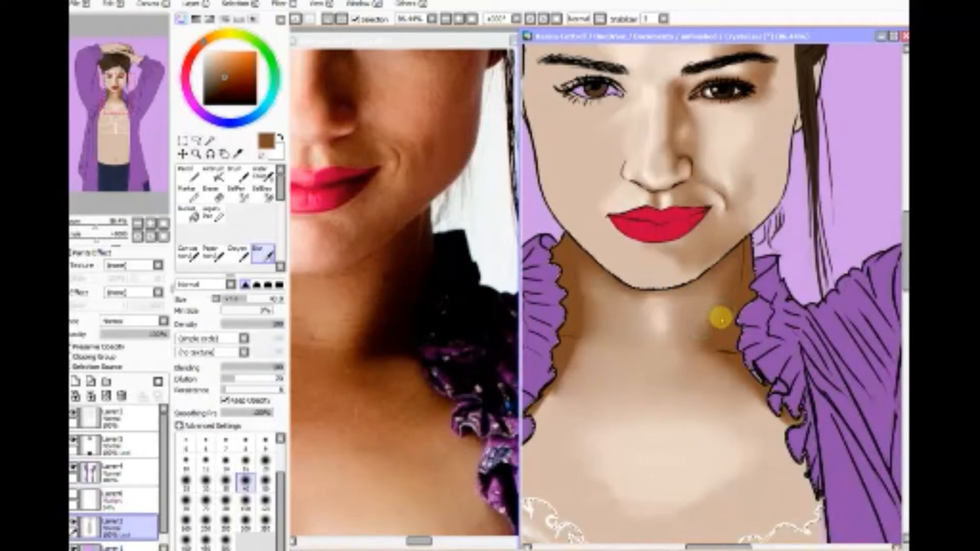
mouse_move(717, 337)
mouse_down()
mouse_move(729, 268)
mouse_move(710, 360)
mouse_move(743, 380)
mouse_up()
mouse_move(574, 263)
mouse_down()
mouse_move(595, 299)
mouse_move(576, 302)
mouse_move(598, 313)
mouse_move(581, 325)
mouse_move(598, 333)
mouse_move(569, 349)
mouse_move(580, 347)
mouse_move(528, 426)
mouse_move(548, 399)
mouse_move(551, 418)
mouse_move(568, 386)
mouse_move(583, 307)
mouse_move(592, 318)
mouse_move(579, 271)
mouse_move(605, 349)
mouse_move(597, 340)
mouse_move(578, 403)
mouse_move(612, 290)
mouse_move(678, 298)
mouse_move(634, 307)
mouse_move(679, 317)
mouse_move(632, 325)
mouse_move(674, 330)
mouse_move(625, 335)
mouse_move(677, 345)
mouse_move(634, 351)
mouse_move(683, 339)
mouse_move(666, 304)
mouse_move(635, 296)
mouse_move(684, 295)
mouse_move(635, 322)
mouse_move(676, 320)
mouse_move(677, 347)
mouse_move(637, 293)
mouse_move(705, 290)
mouse_move(655, 289)
mouse_move(708, 265)
mouse_move(702, 277)
mouse_move(627, 287)
mouse_move(698, 281)
mouse_move(644, 316)
mouse_move(673, 315)
mouse_move(672, 331)
mouse_move(627, 292)
mouse_move(639, 306)
mouse_move(623, 305)
mouse_move(600, 332)
mouse_move(632, 312)
mouse_move(591, 280)
mouse_move(617, 365)
mouse_move(706, 305)
mouse_move(698, 356)
mouse_move(722, 274)
mouse_move(702, 351)
mouse_up()
drag(697, 392, 694, 363)
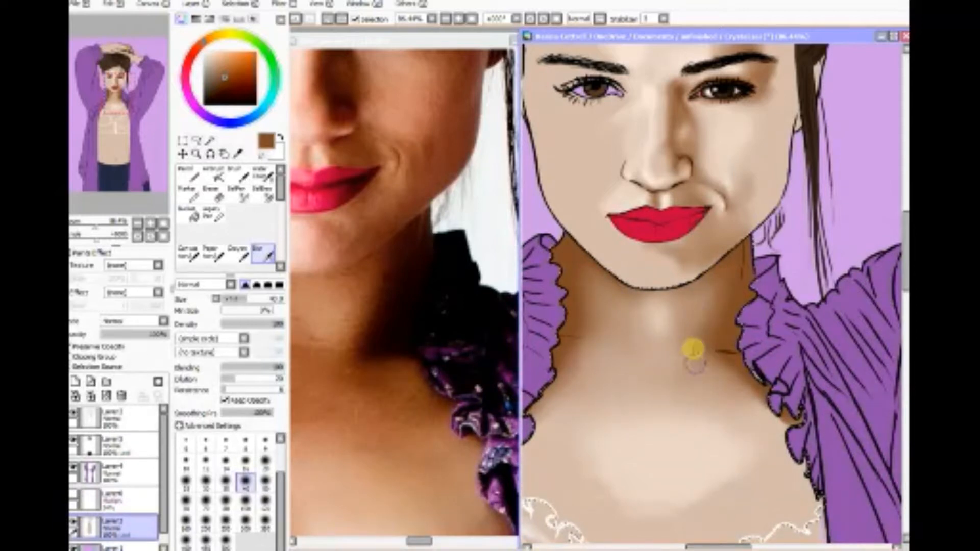
drag(703, 397, 609, 393)
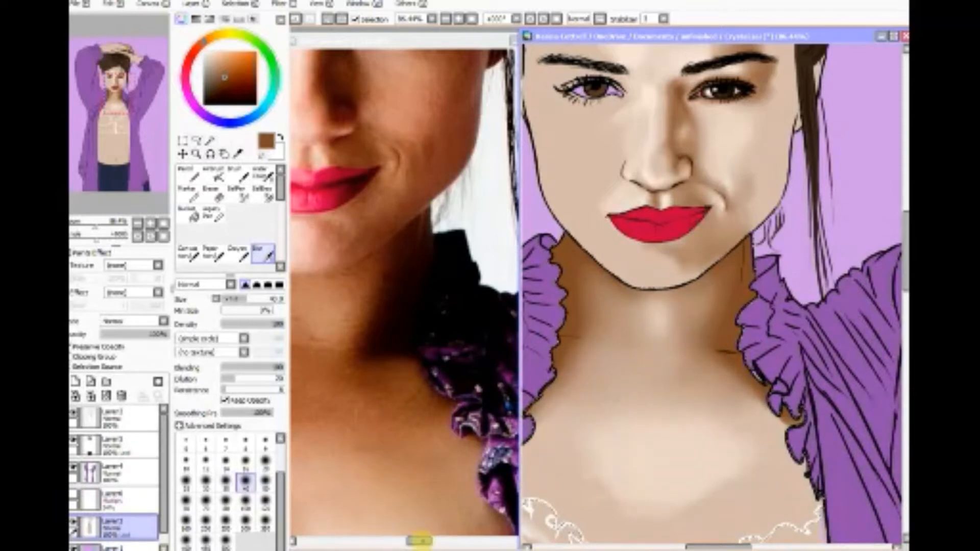
Step: Bring the photo's whole chin and neck into view and continue blurring the portrait's throat, left collar edge and upper chest
drag(419, 540, 406, 538)
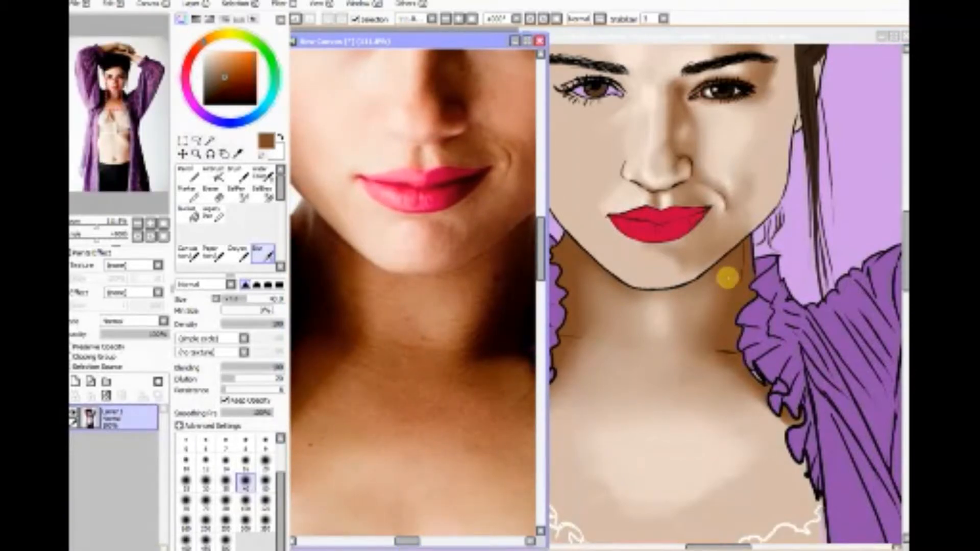
click(704, 302)
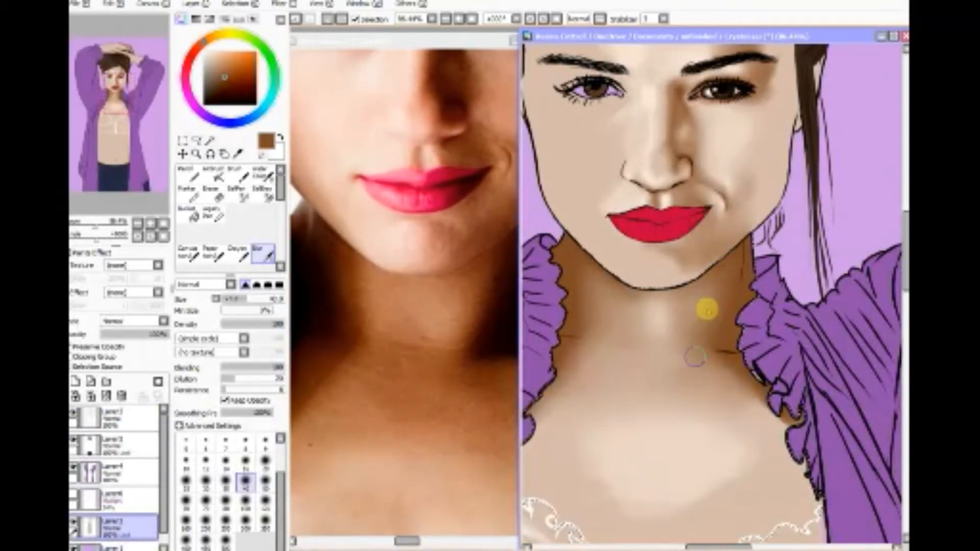
mouse_move(707, 308)
mouse_down()
mouse_move(627, 299)
mouse_move(610, 355)
mouse_up()
mouse_move(583, 275)
mouse_down()
mouse_move(595, 317)
mouse_move(540, 460)
mouse_up()
mouse_move(656, 354)
mouse_down()
mouse_move(754, 422)
mouse_move(709, 376)
mouse_move(702, 310)
mouse_up()
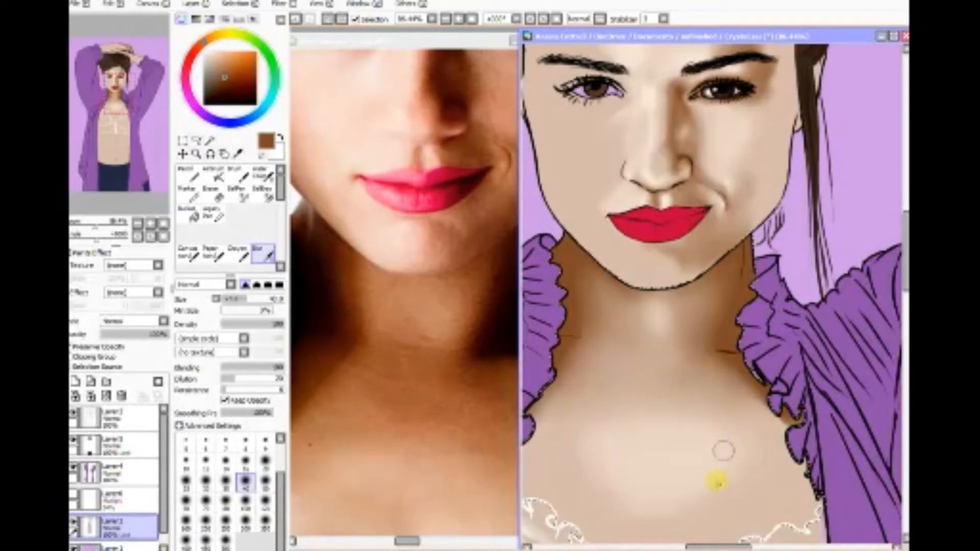
Step: Pick a darker brown and airbrush deep shadows down both sides of the portrait's neck beside the ruffled collars
click(139, 225)
click(139, 225)
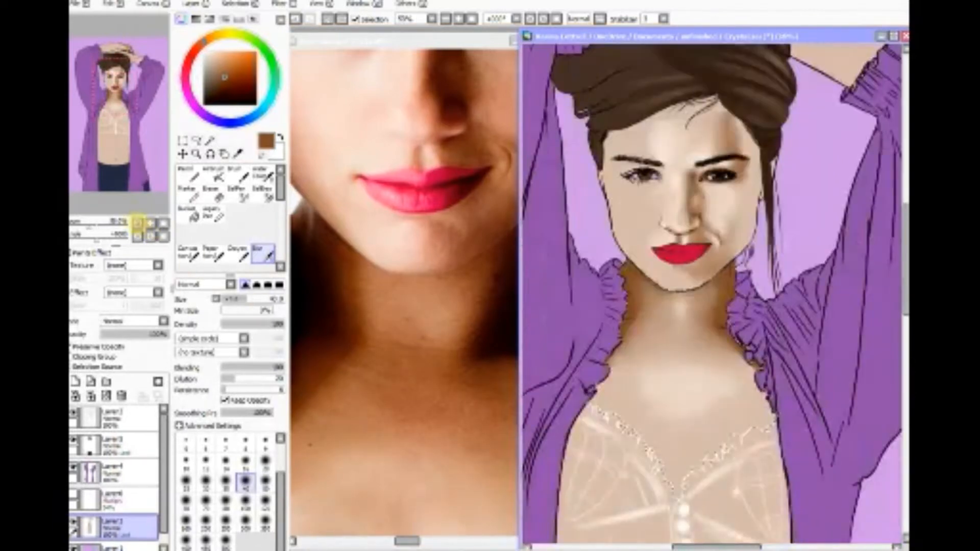
click(139, 225)
click(139, 225)
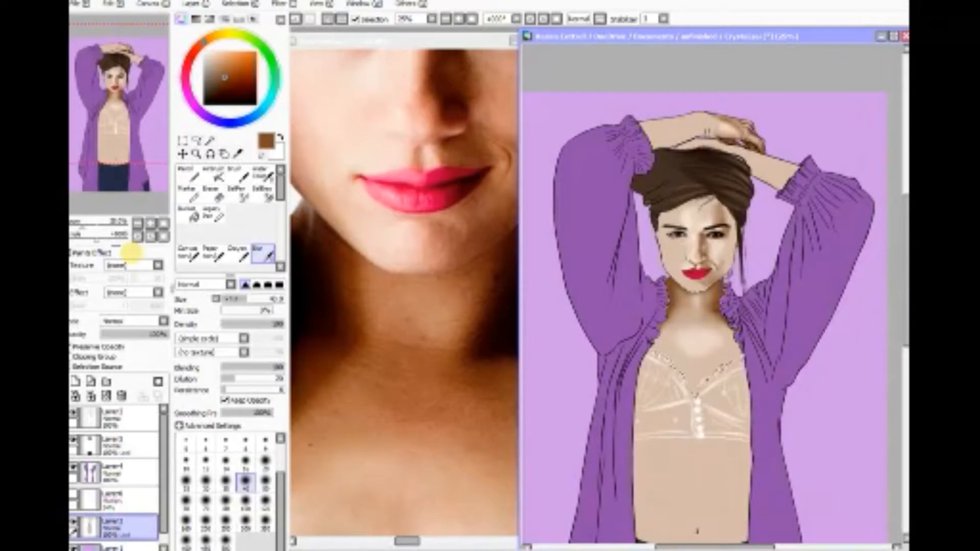
click(195, 153)
drag(661, 247, 741, 331)
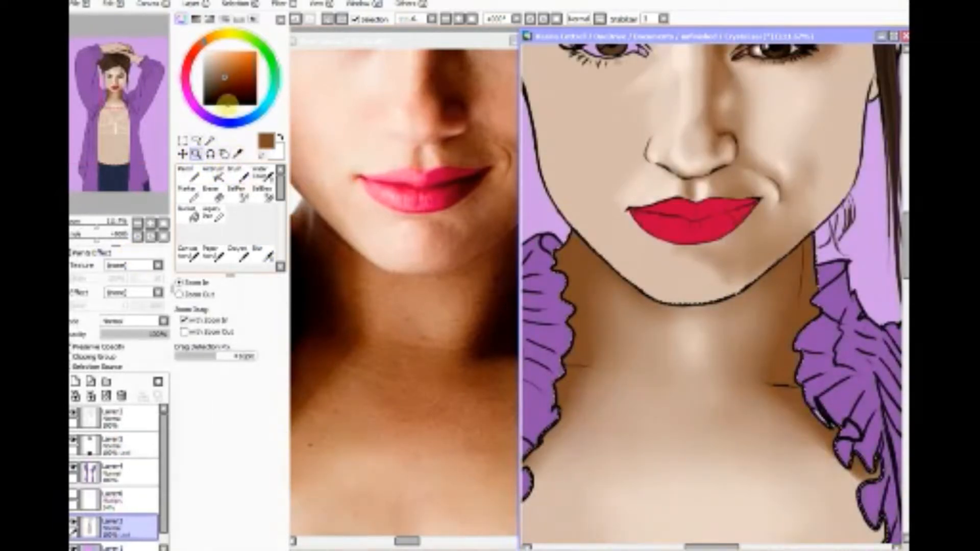
click(221, 89)
click(214, 174)
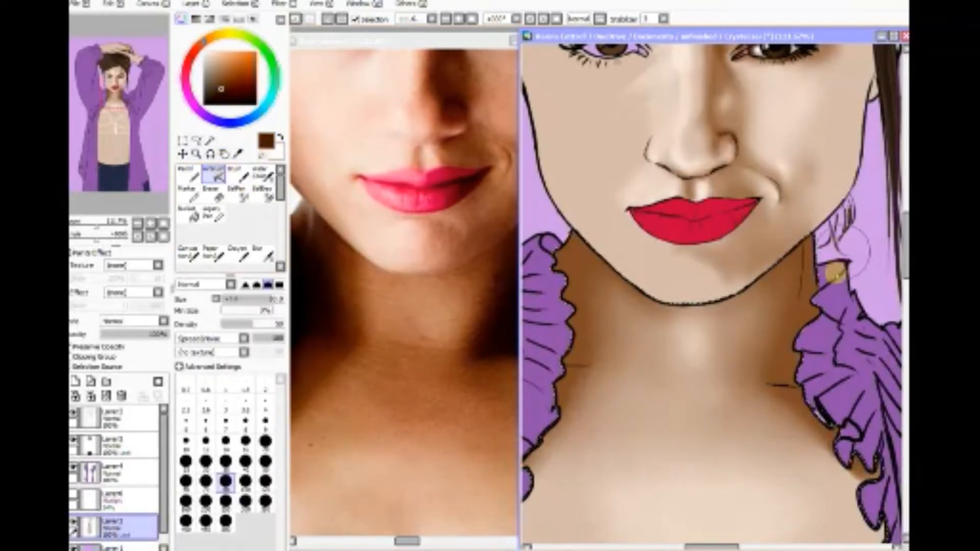
mouse_move(819, 289)
mouse_down()
mouse_move(813, 245)
mouse_move(791, 370)
mouse_move(810, 381)
mouse_move(819, 381)
mouse_move(812, 229)
mouse_up()
mouse_move(548, 275)
mouse_down()
mouse_move(575, 358)
mouse_move(564, 259)
mouse_move(570, 292)
mouse_move(574, 237)
mouse_move(555, 302)
mouse_move(569, 359)
mouse_move(543, 404)
mouse_up()
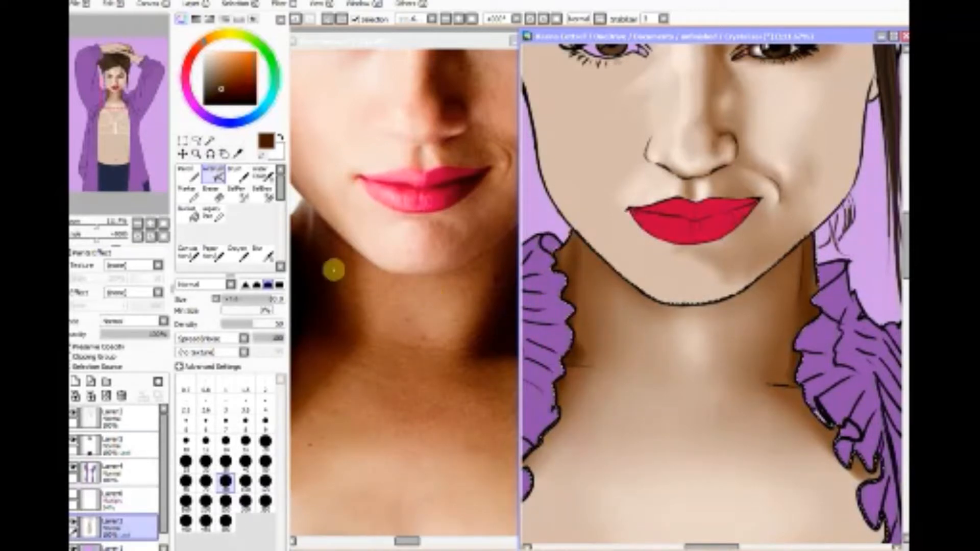
Step: Blend the dark brown shadows along both sides of the neck with the Blur tool at size 40
click(263, 253)
mouse_move(566, 250)
mouse_down()
mouse_move(583, 263)
mouse_move(578, 285)
mouse_move(575, 247)
mouse_move(586, 348)
mouse_move(560, 443)
mouse_up()
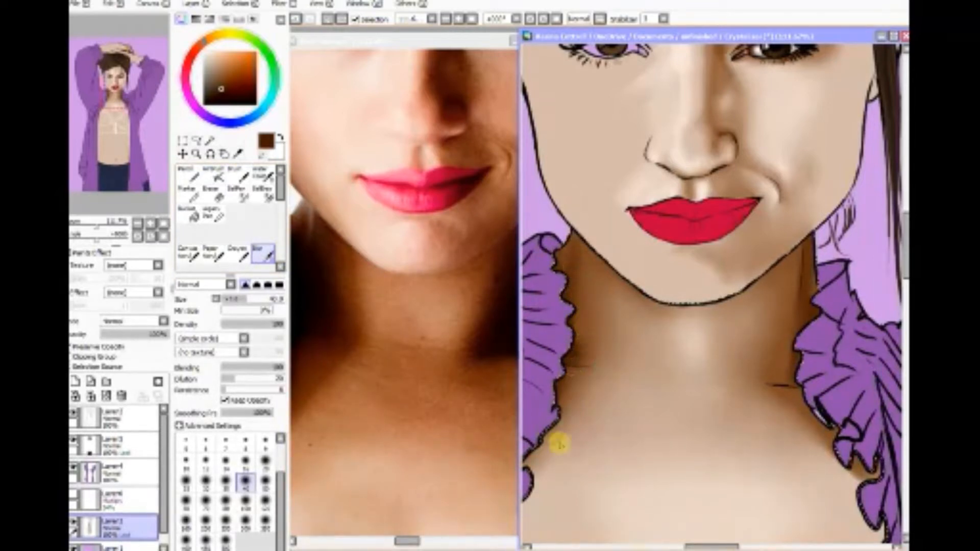
mouse_move(797, 239)
mouse_down()
mouse_move(809, 323)
mouse_move(785, 389)
mouse_move(813, 407)
mouse_move(787, 295)
mouse_move(804, 243)
mouse_move(811, 300)
mouse_up()
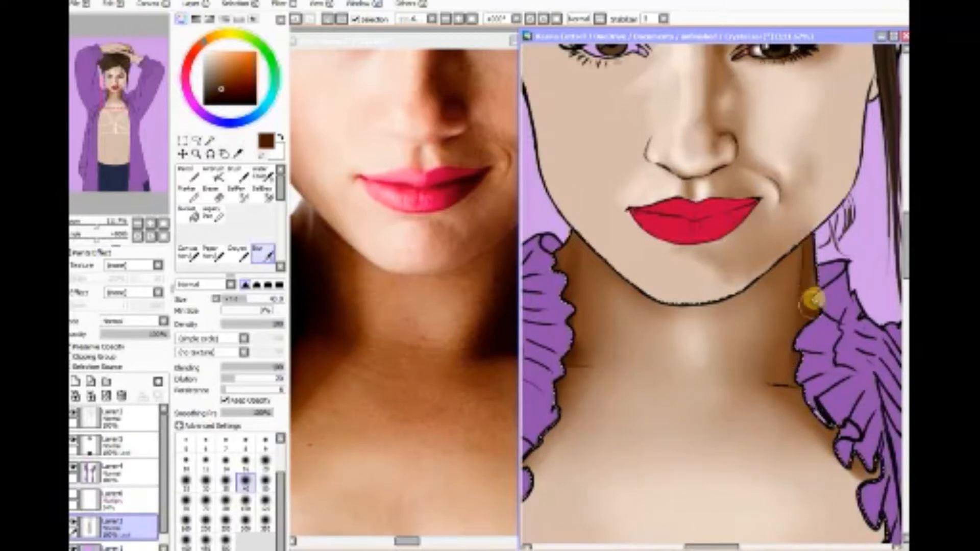
mouse_move(568, 273)
mouse_down()
mouse_move(573, 240)
mouse_move(590, 282)
mouse_up()
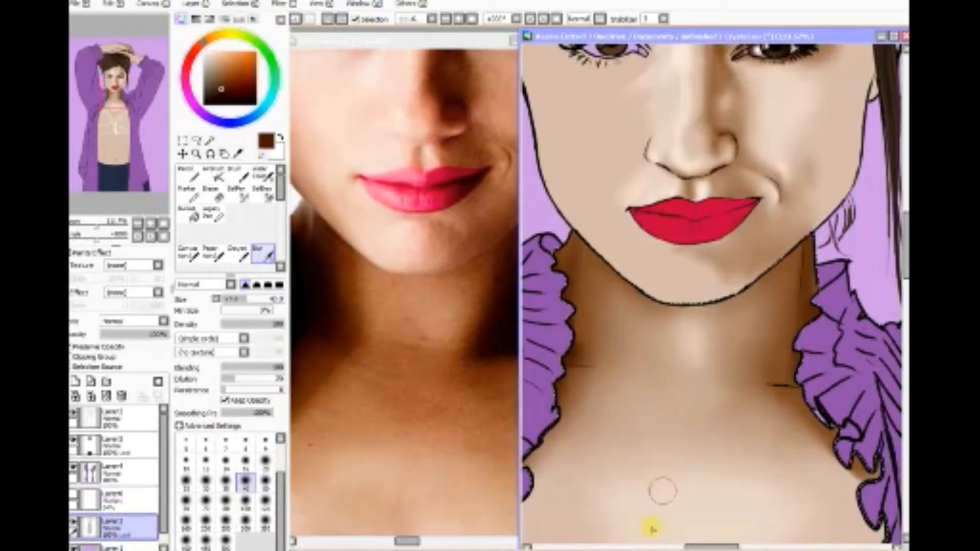
Step: Sample medium brown from the neck's right shadow, airbrush a shadow band across the base of the neck and blur it smooth
click(164, 224)
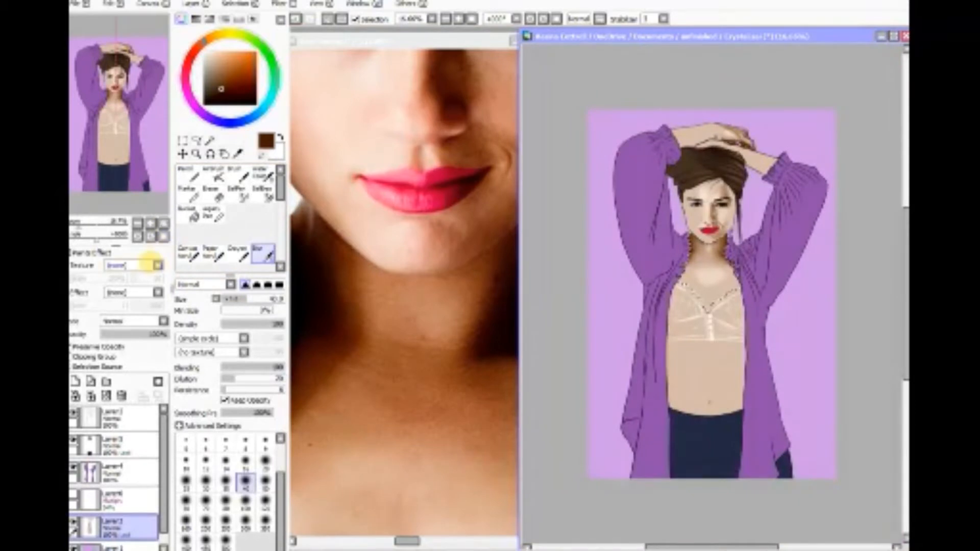
click(195, 153)
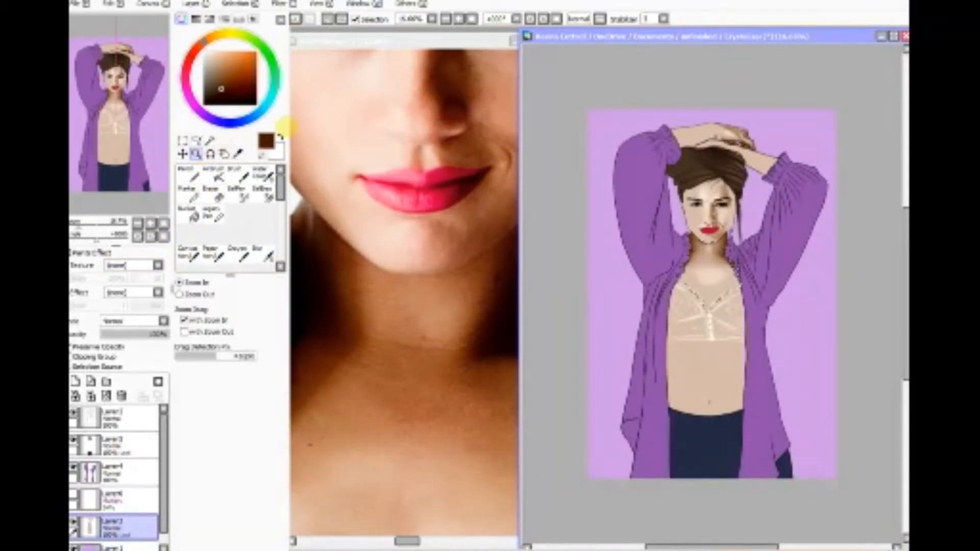
drag(691, 212, 758, 290)
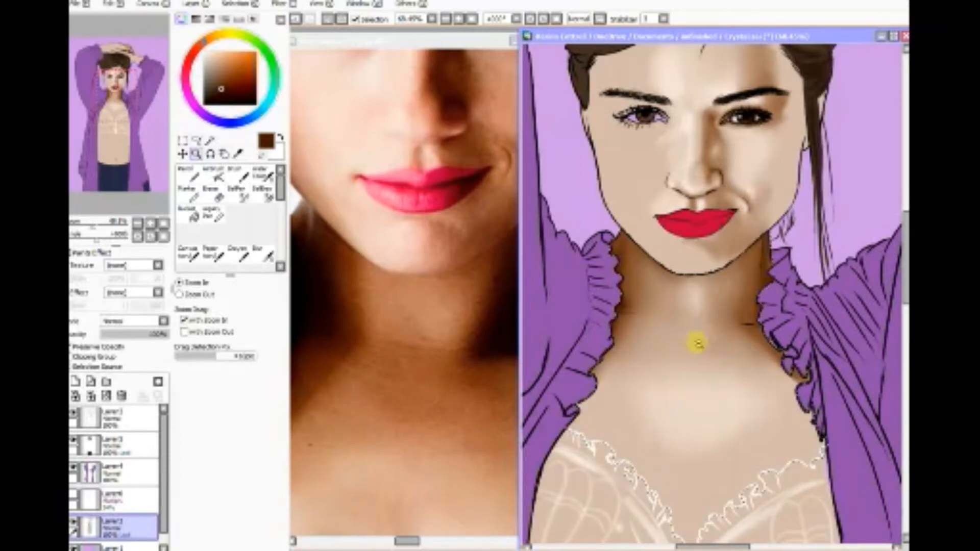
click(244, 176)
click(237, 153)
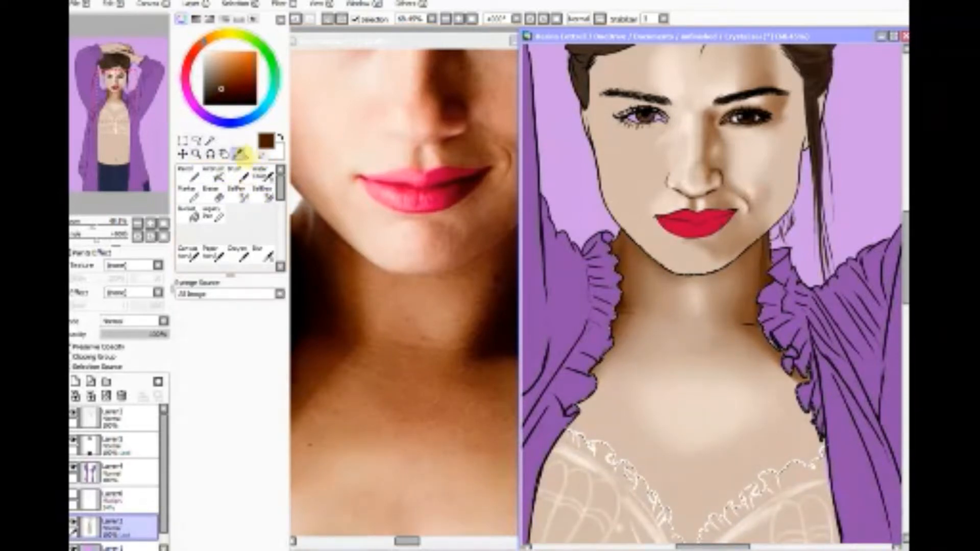
click(758, 266)
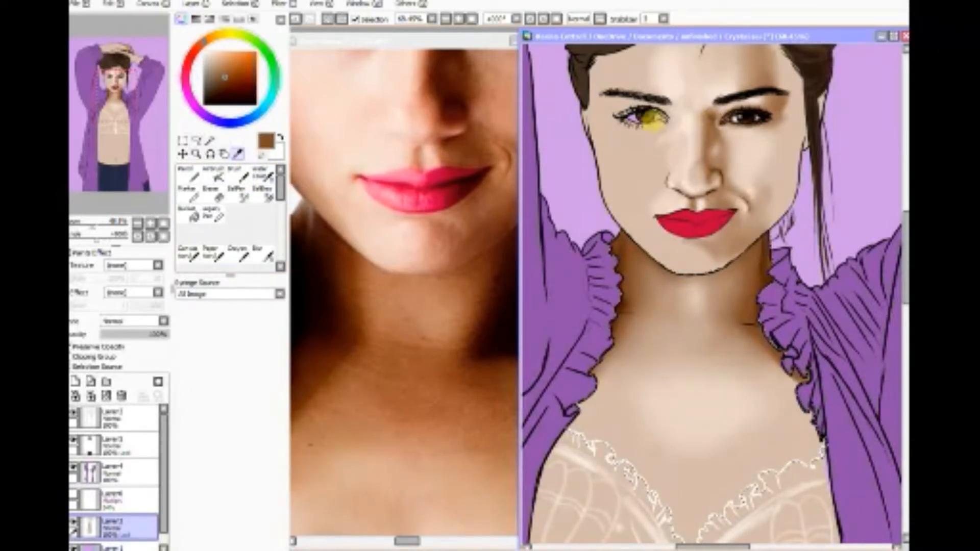
click(216, 174)
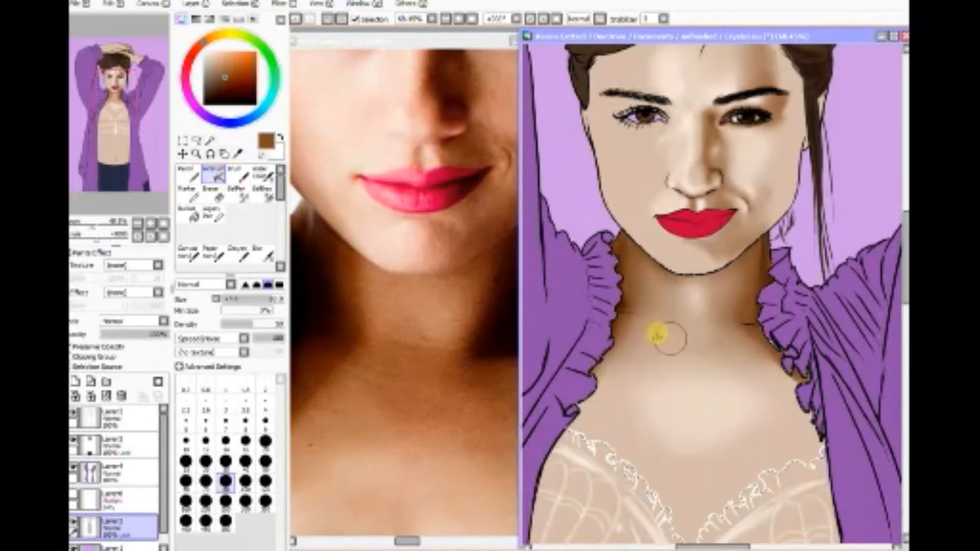
mouse_move(656, 334)
mouse_down()
mouse_move(715, 353)
mouse_move(663, 336)
mouse_move(677, 330)
mouse_move(674, 357)
mouse_move(705, 340)
mouse_move(710, 357)
mouse_move(710, 345)
mouse_move(655, 340)
mouse_move(661, 351)
mouse_move(634, 335)
mouse_move(636, 346)
mouse_move(668, 350)
mouse_move(646, 332)
mouse_move(637, 349)
mouse_move(659, 328)
mouse_move(682, 359)
mouse_move(725, 332)
mouse_move(738, 342)
mouse_move(738, 333)
mouse_move(752, 341)
mouse_move(638, 349)
mouse_move(636, 340)
mouse_move(676, 353)
mouse_move(706, 341)
mouse_move(704, 361)
mouse_move(730, 342)
mouse_up()
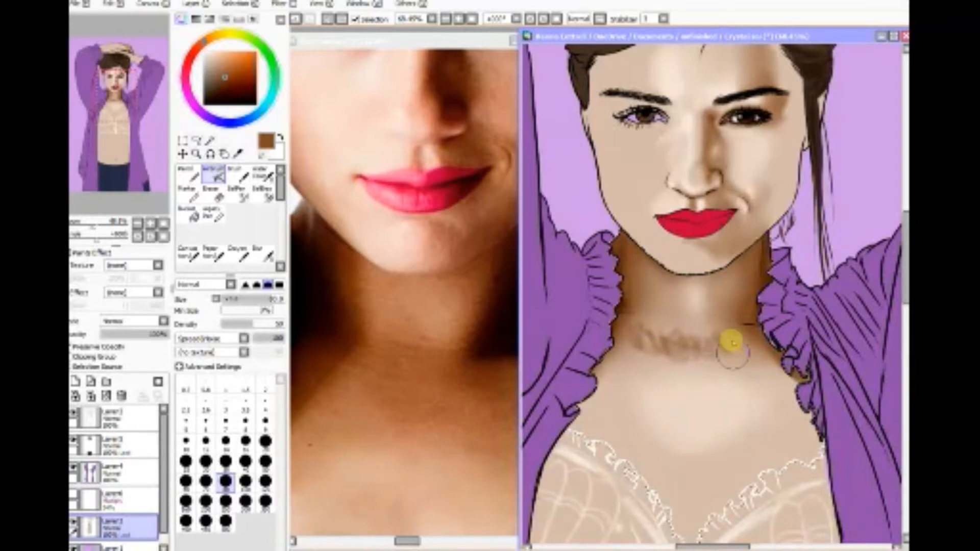
click(263, 253)
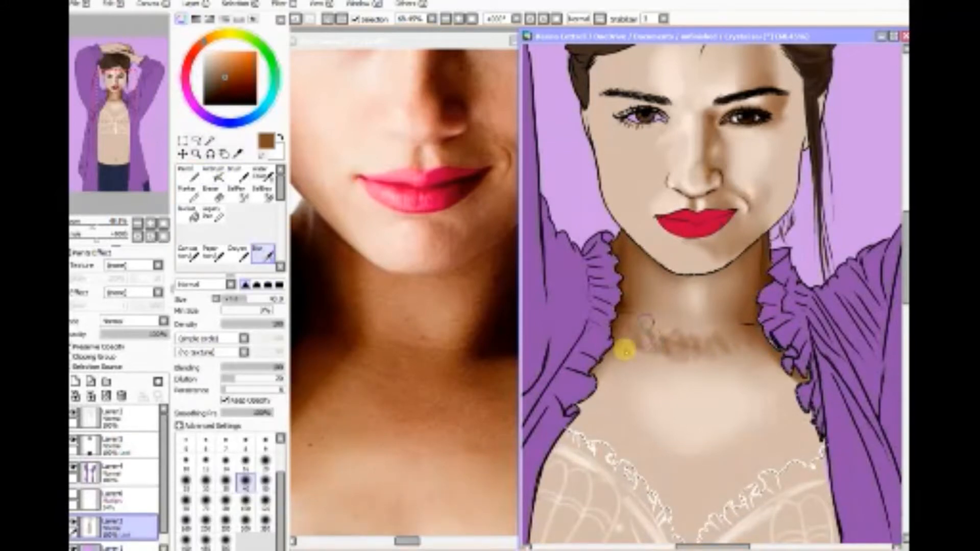
mouse_move(624, 351)
mouse_down()
mouse_move(638, 321)
mouse_move(627, 356)
mouse_move(660, 333)
mouse_move(645, 361)
mouse_move(681, 339)
mouse_move(672, 355)
mouse_move(705, 341)
mouse_move(734, 349)
mouse_move(734, 334)
mouse_move(696, 341)
mouse_move(634, 322)
mouse_move(645, 350)
mouse_move(717, 345)
mouse_move(728, 355)
mouse_move(644, 327)
mouse_move(664, 352)
mouse_move(648, 313)
mouse_up()
Step: Airbrush more medium brown shadow under the jaw and down both sides of the neck
click(213, 175)
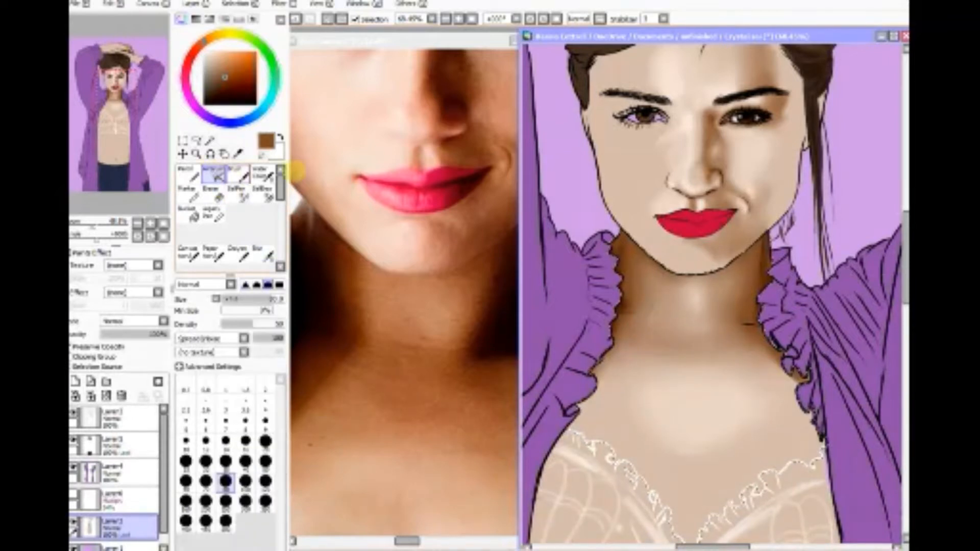
mouse_move(645, 280)
mouse_down()
mouse_move(646, 320)
mouse_move(631, 315)
mouse_move(641, 320)
mouse_move(627, 257)
mouse_move(646, 291)
mouse_move(636, 312)
mouse_up()
mouse_move(739, 251)
mouse_down()
mouse_move(736, 315)
mouse_move(752, 321)
mouse_move(738, 316)
mouse_move(727, 272)
mouse_move(647, 312)
mouse_up()
Step: Blur the added jaw and neck shadows and the shading beside the right ruffled collar at size 40
click(262, 253)
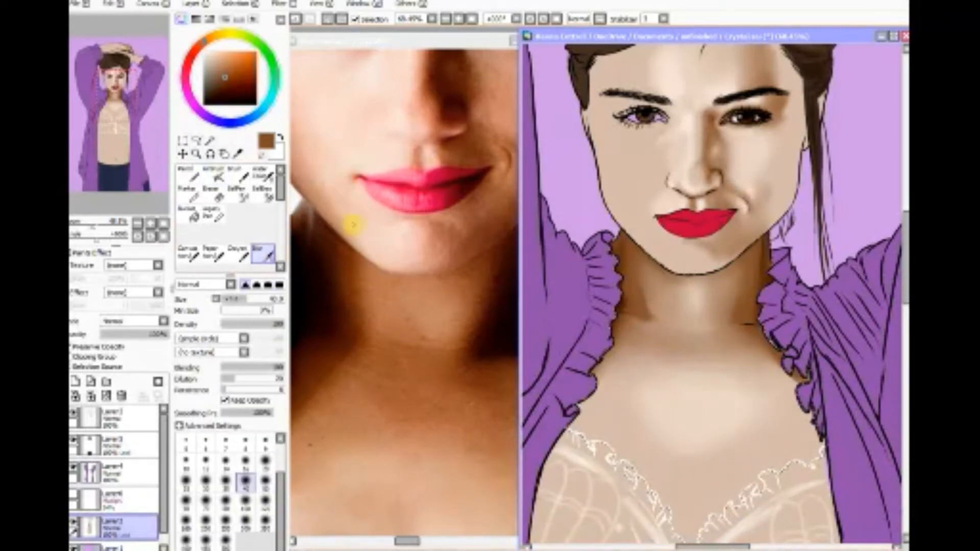
mouse_move(633, 274)
mouse_down()
mouse_move(645, 311)
mouse_move(634, 318)
mouse_move(655, 324)
mouse_move(646, 280)
mouse_move(658, 331)
mouse_move(737, 339)
mouse_move(745, 303)
mouse_move(731, 307)
mouse_move(745, 330)
mouse_up()
drag(637, 319, 634, 324)
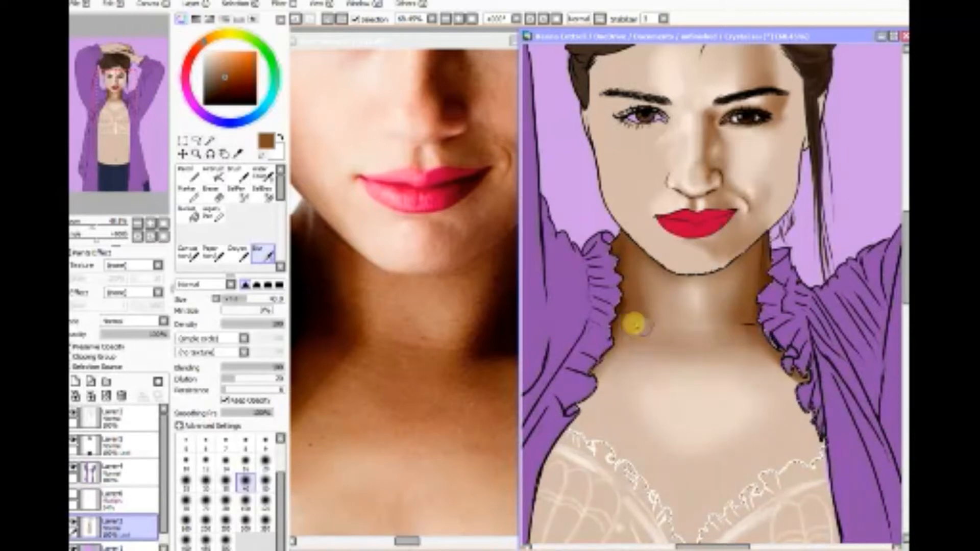
mouse_move(788, 339)
mouse_down()
mouse_move(747, 346)
mouse_move(799, 399)
mouse_up()
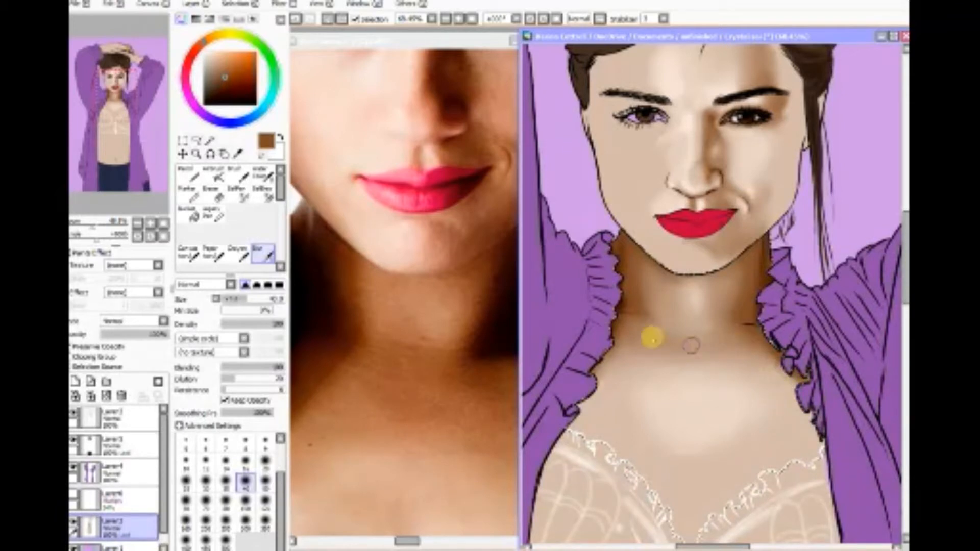
Step: Sample dark brown from the shadow at the neck's right edge, airbrush it down both sides of the neck and blur it smooth
mouse_move(653, 337)
mouse_down()
mouse_move(627, 352)
mouse_move(636, 345)
mouse_up()
click(237, 154)
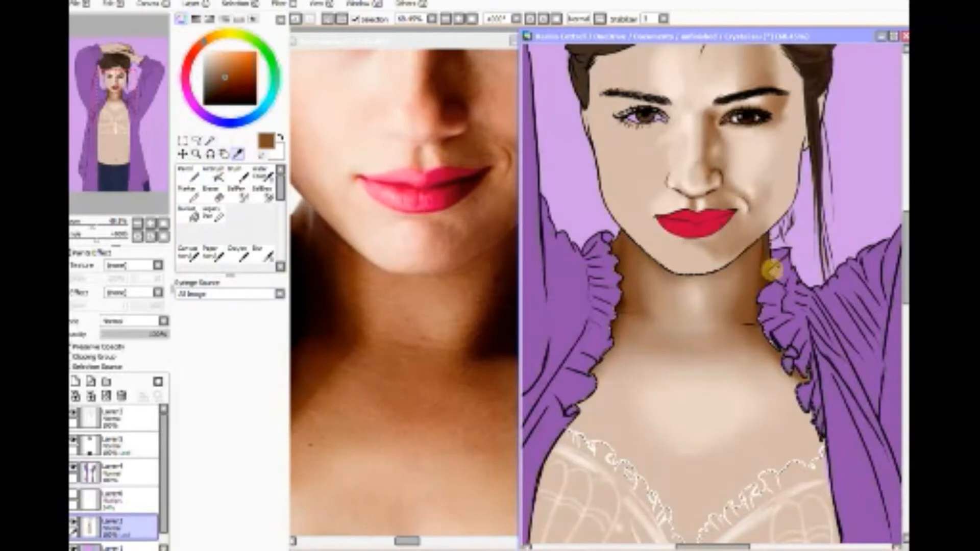
click(767, 273)
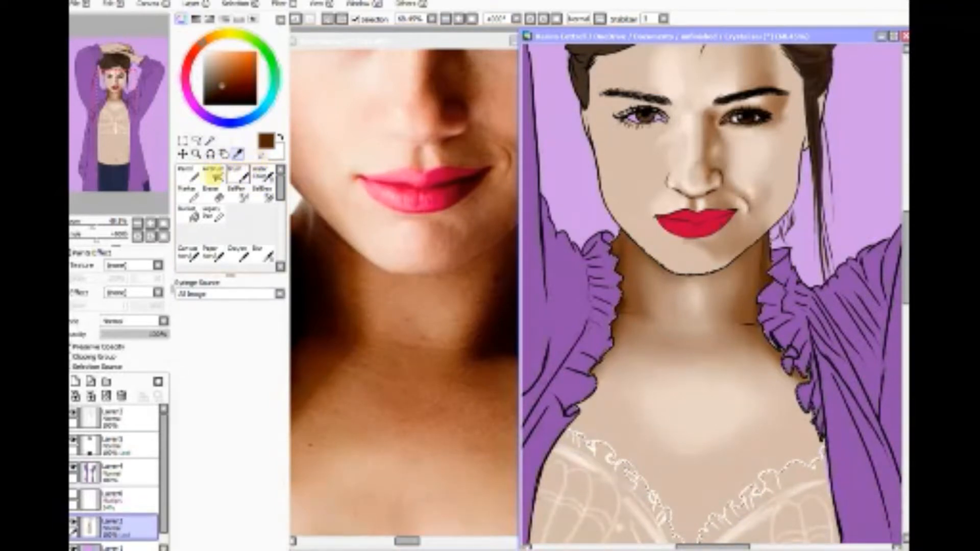
click(213, 174)
mouse_move(621, 302)
mouse_down()
mouse_move(631, 312)
mouse_move(616, 309)
mouse_move(621, 245)
mouse_up()
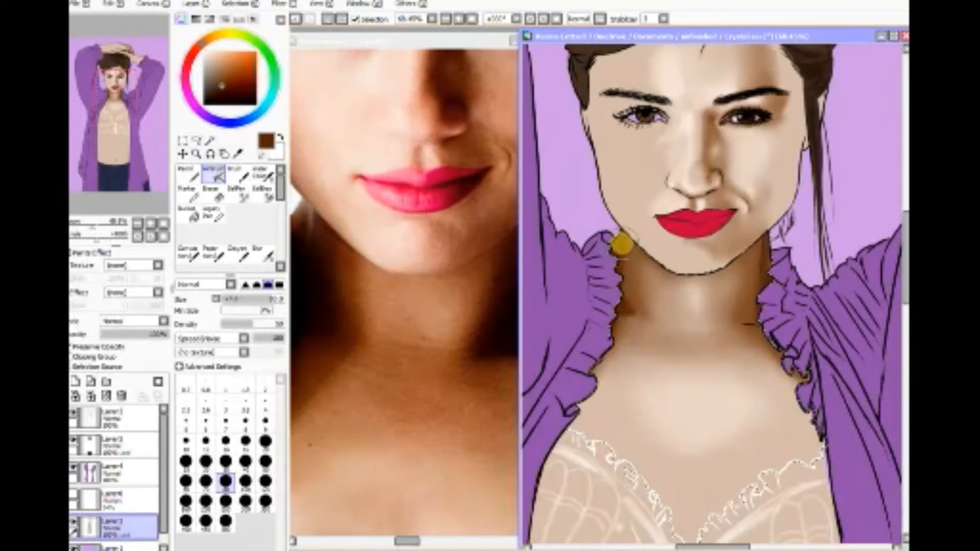
mouse_move(755, 319)
mouse_down()
mouse_move(743, 322)
mouse_move(764, 278)
mouse_up()
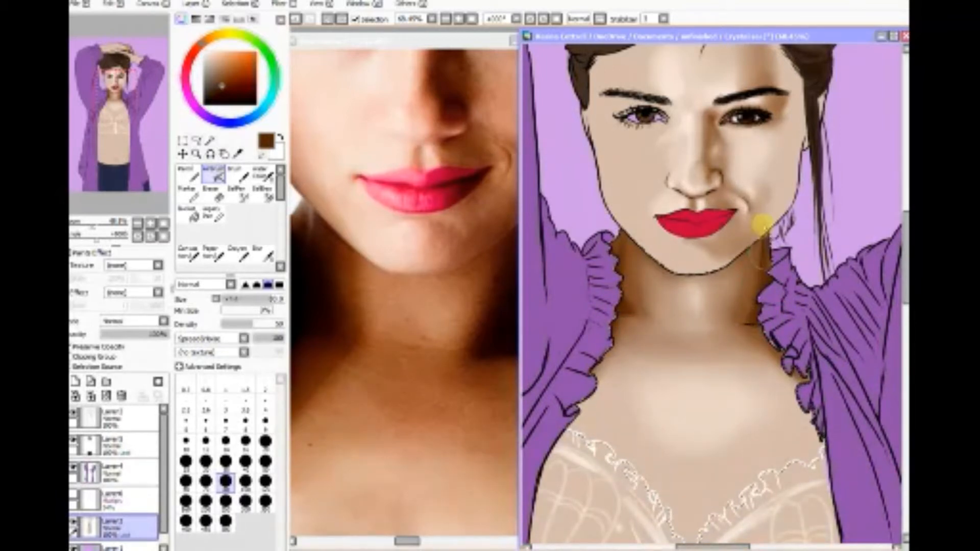
click(263, 253)
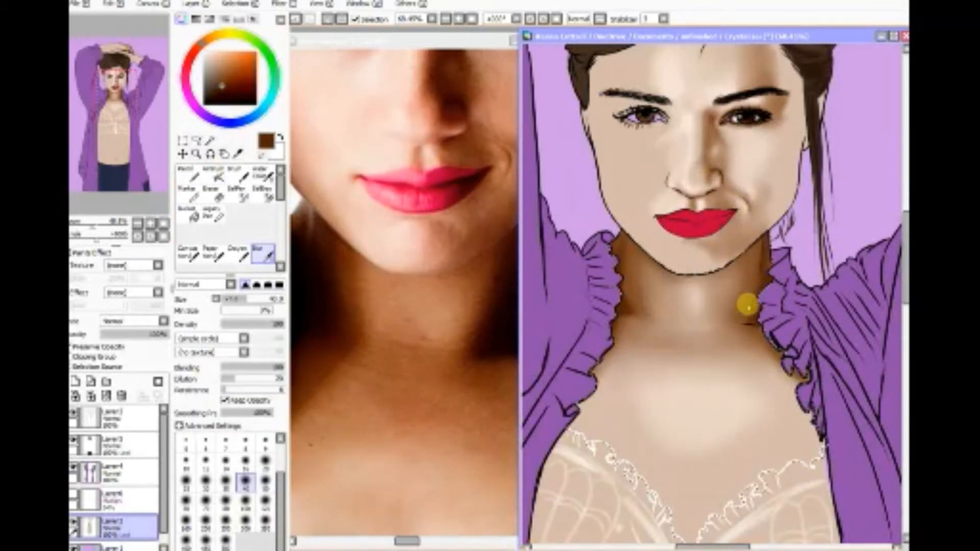
mouse_move(633, 309)
mouse_down()
mouse_move(616, 325)
mouse_move(629, 322)
mouse_move(622, 252)
mouse_move(643, 353)
mouse_move(689, 392)
mouse_move(764, 373)
mouse_move(734, 348)
mouse_move(708, 377)
mouse_move(712, 355)
mouse_move(656, 362)
mouse_move(694, 365)
mouse_move(714, 340)
mouse_move(711, 378)
mouse_move(722, 363)
mouse_move(750, 374)
mouse_move(756, 347)
mouse_up()
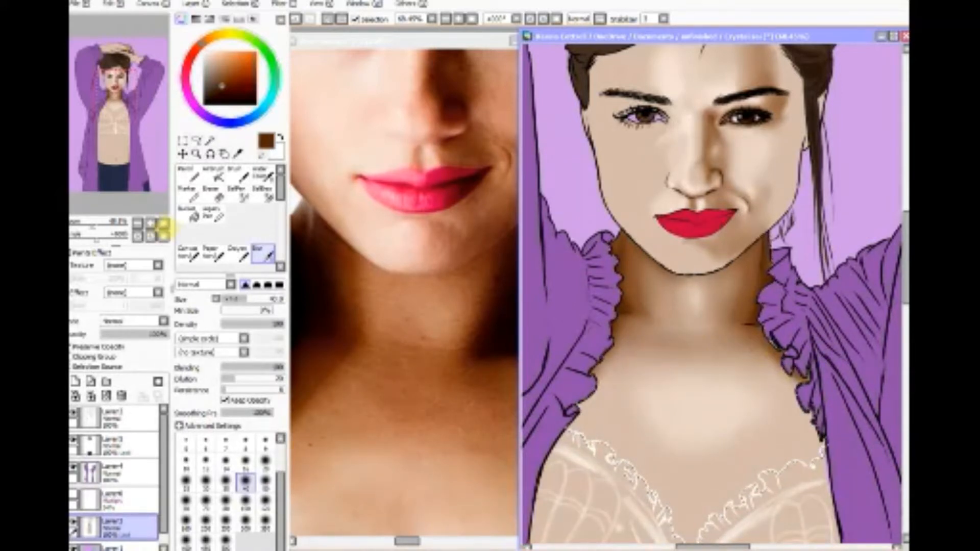
Step: Sample light beige from the left cheek and airbrush a lighter patch on the left side of the neck, just under the jaw
click(163, 223)
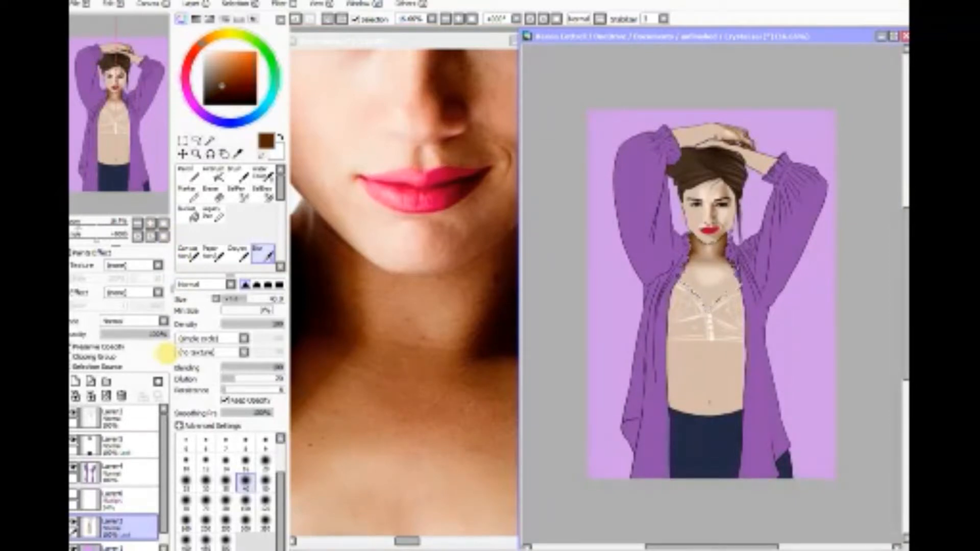
click(196, 154)
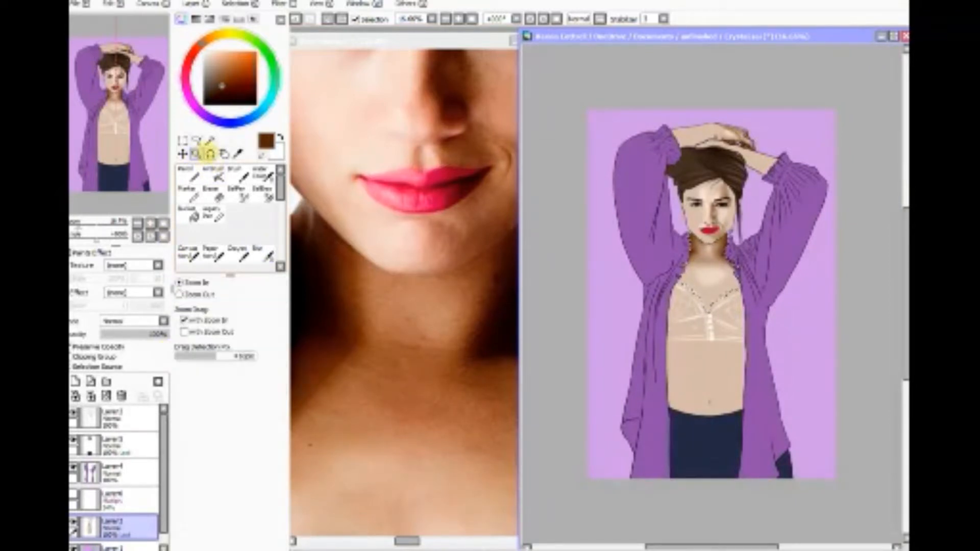
click(737, 218)
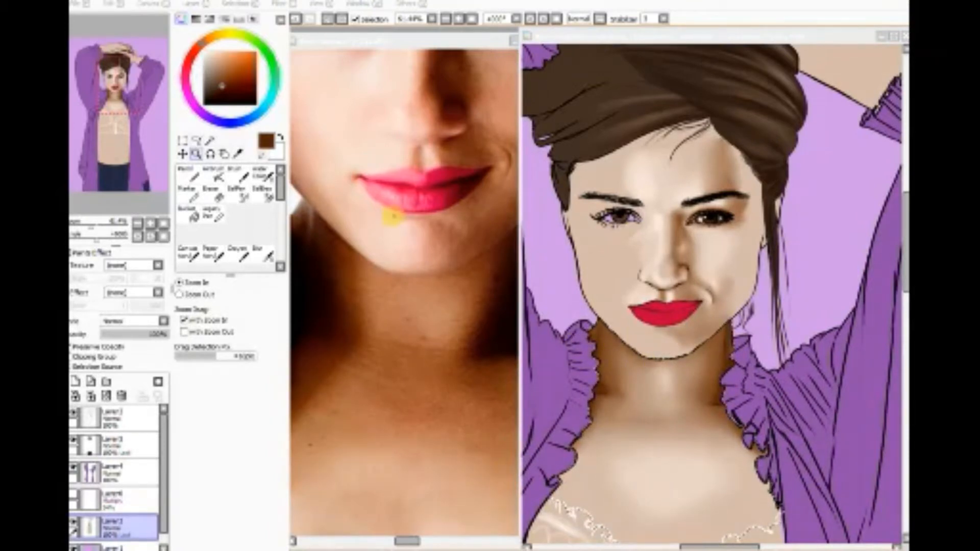
click(238, 153)
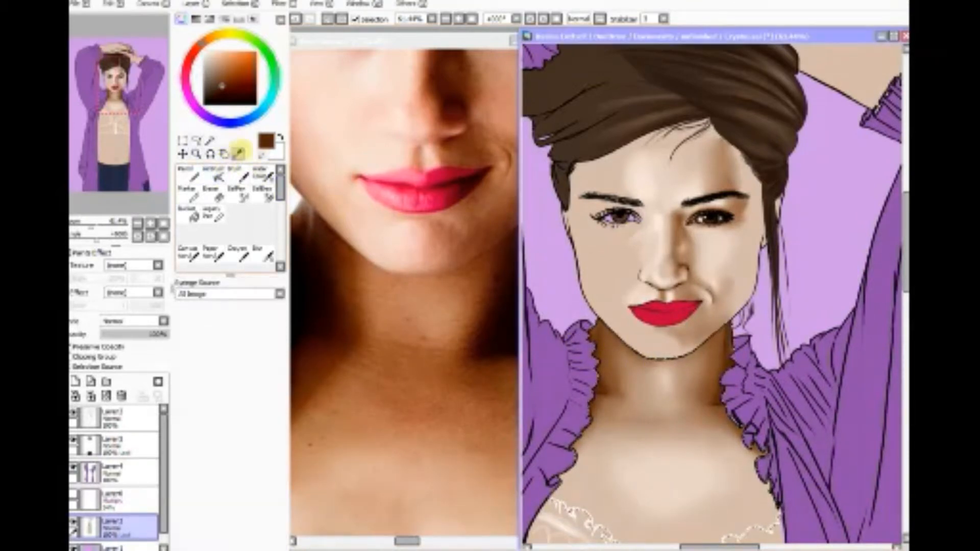
click(411, 492)
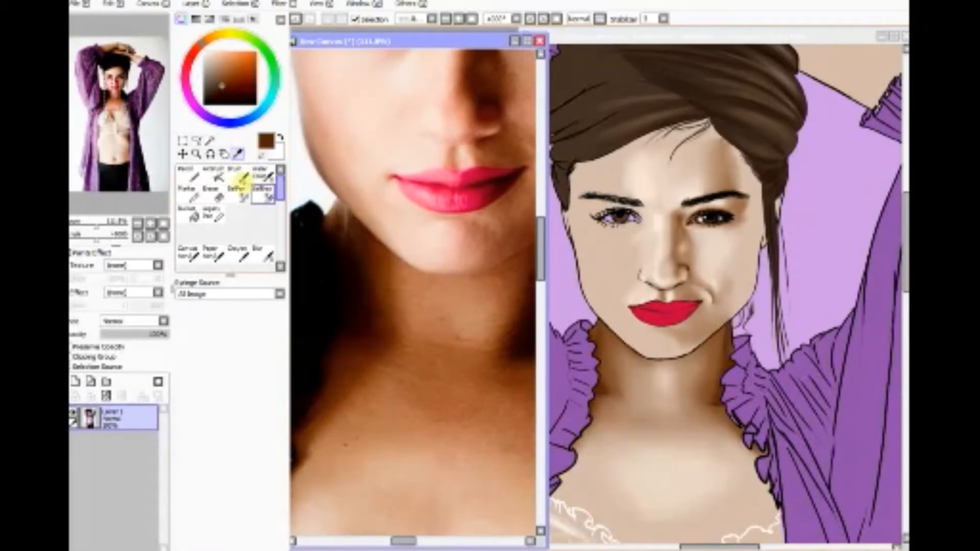
click(215, 176)
click(238, 154)
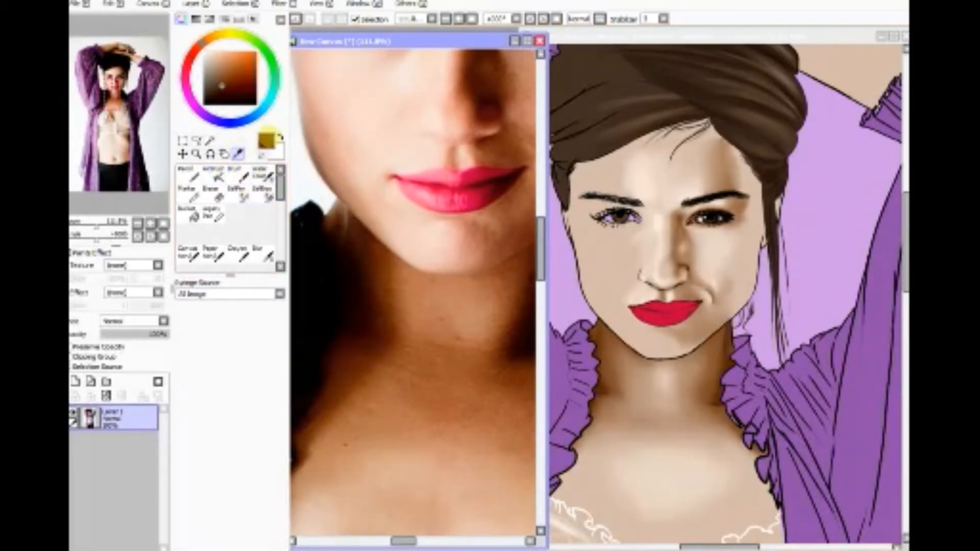
click(602, 273)
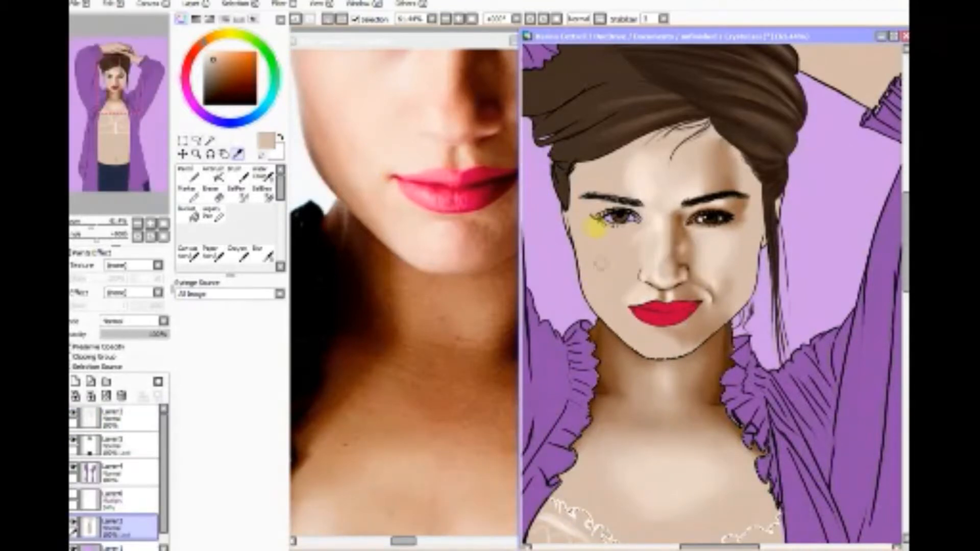
click(213, 174)
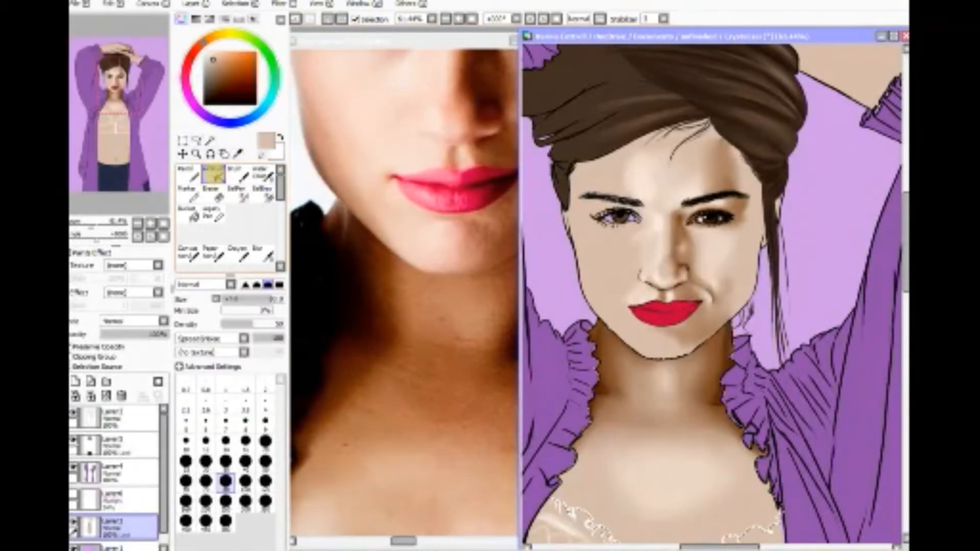
click(226, 462)
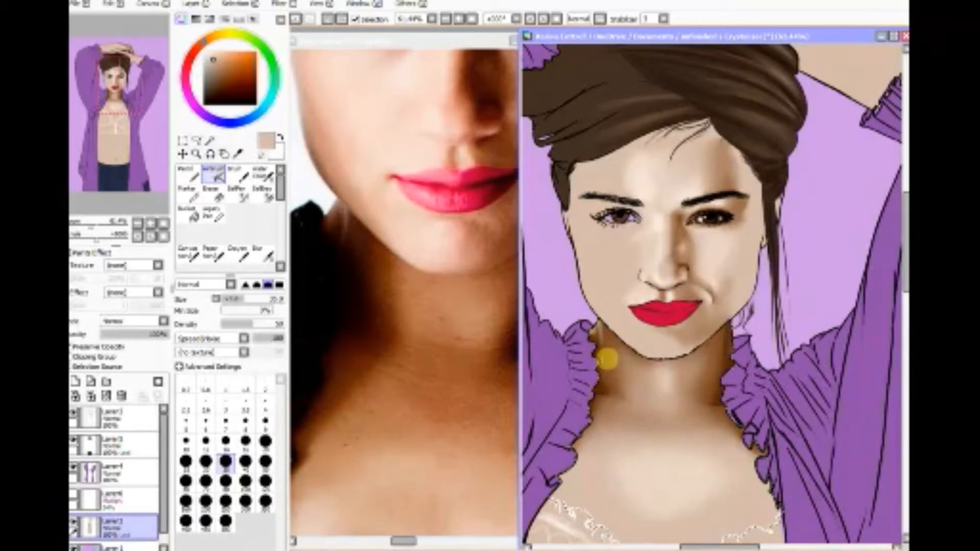
Step: Blur the light patch under the left jaw at size 40, airbrush more beige there and blend it again
click(261, 254)
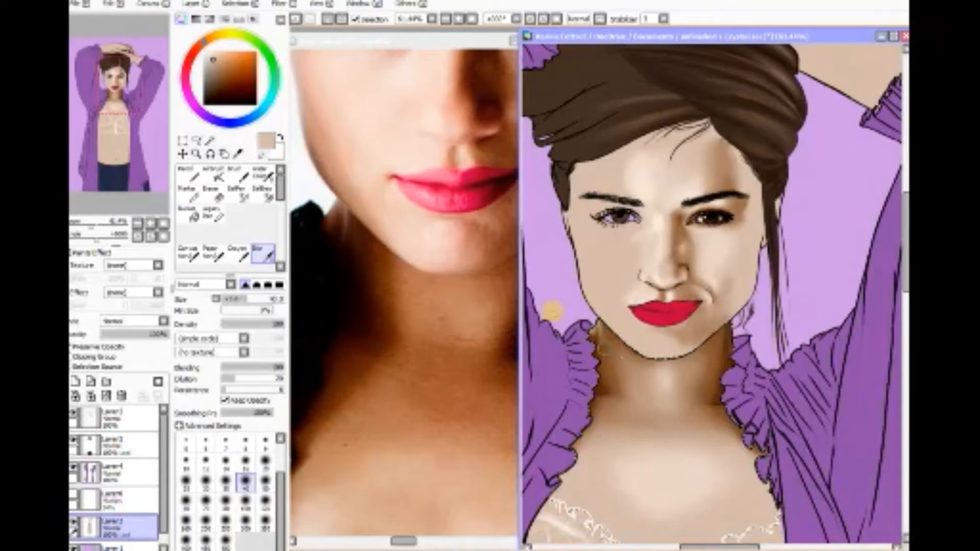
click(217, 175)
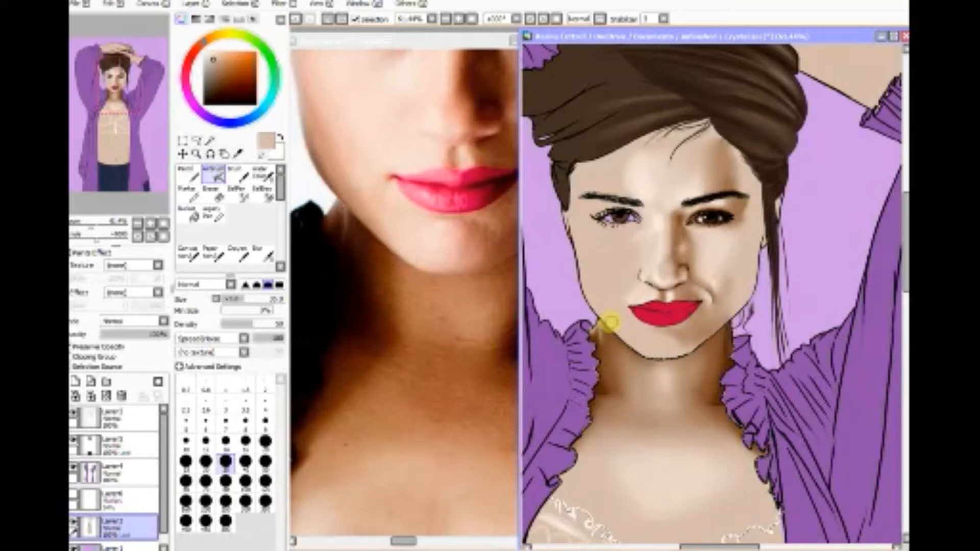
click(262, 252)
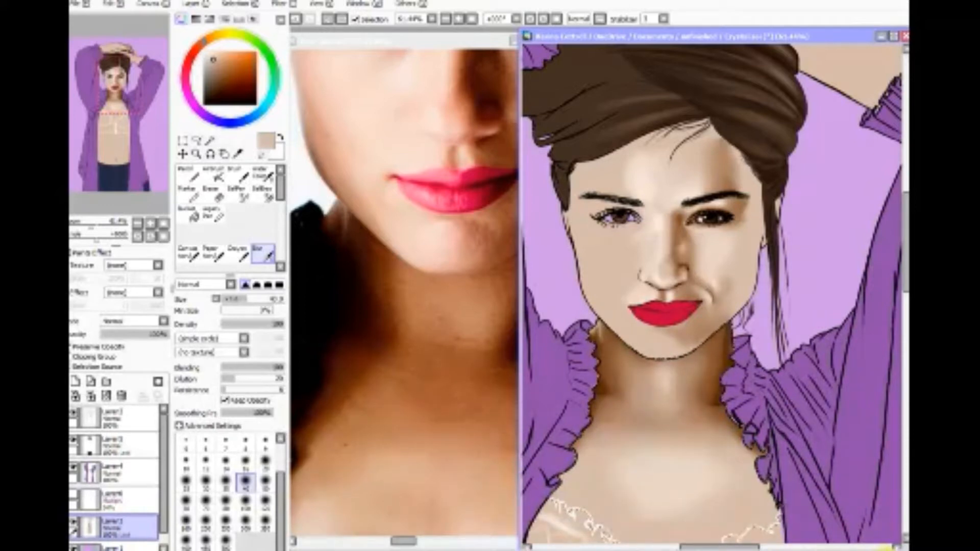
Step: Enlarge the mouth in both the reference photo and the painting, and sample dark red from the photo's shaded lower lip
click(195, 153)
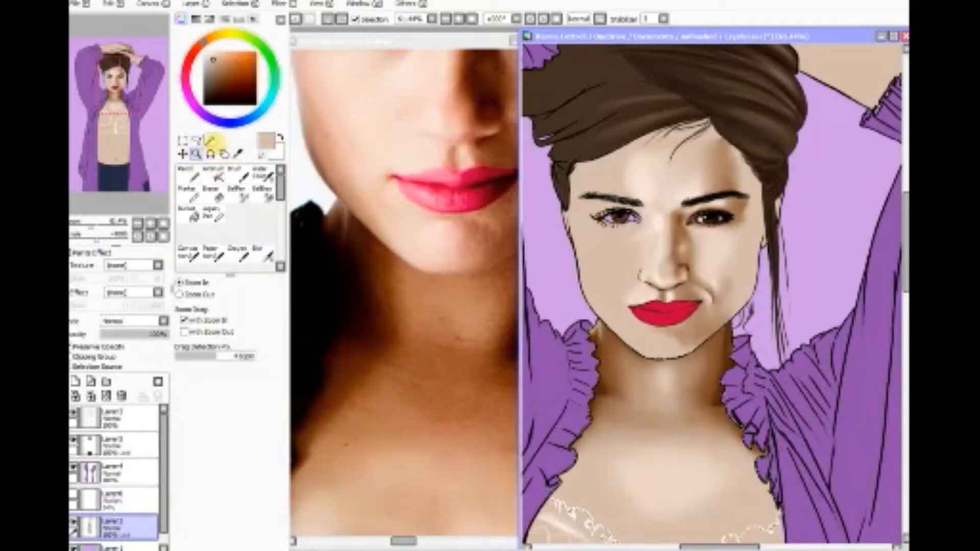
drag(369, 148, 534, 236)
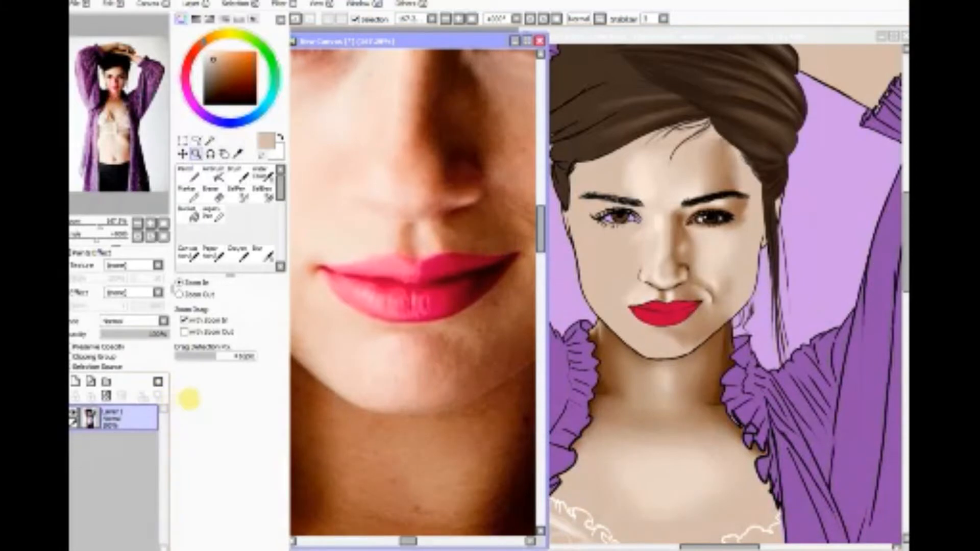
click(641, 35)
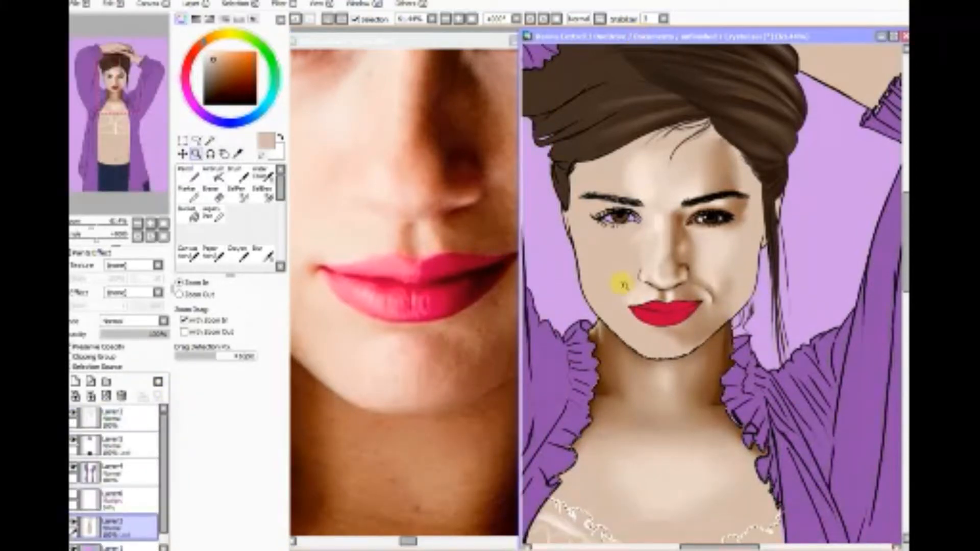
drag(622, 284, 723, 348)
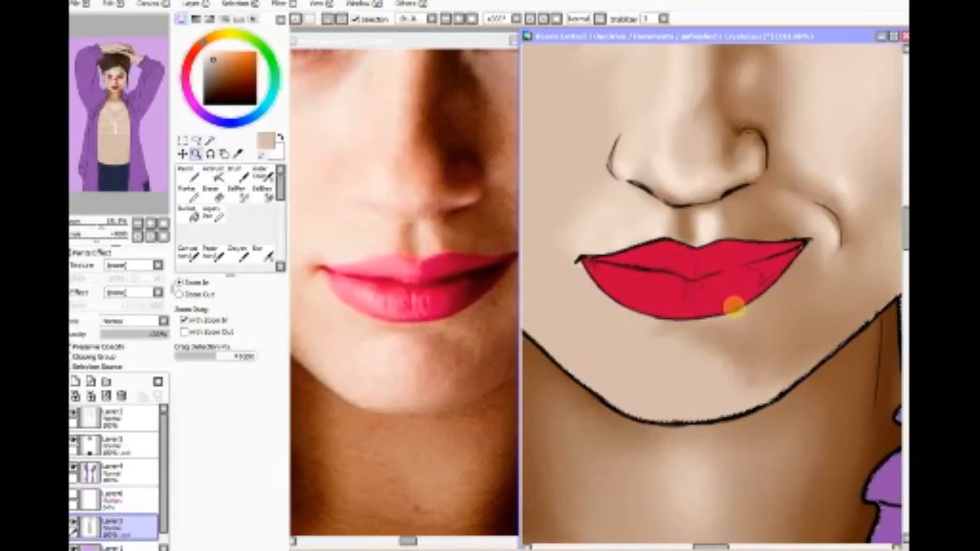
click(237, 153)
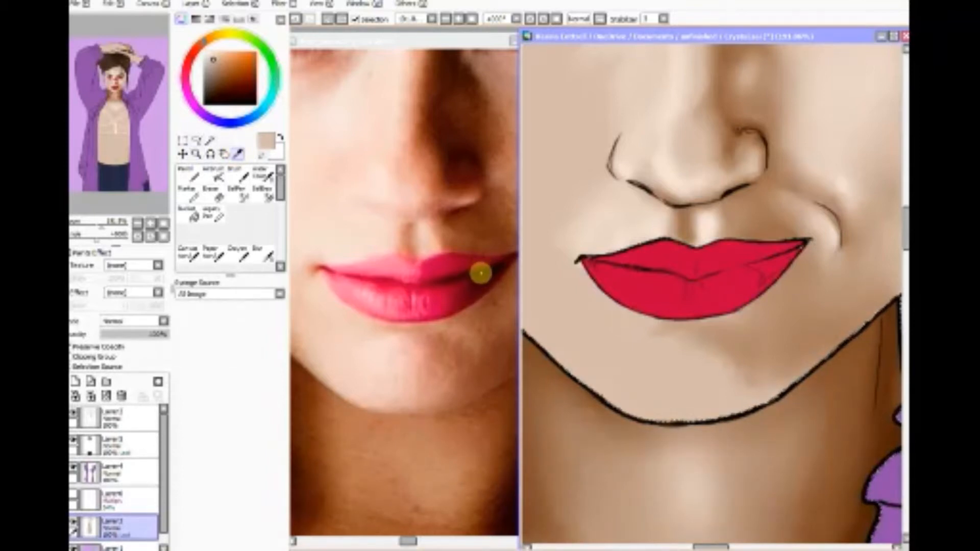
click(462, 292)
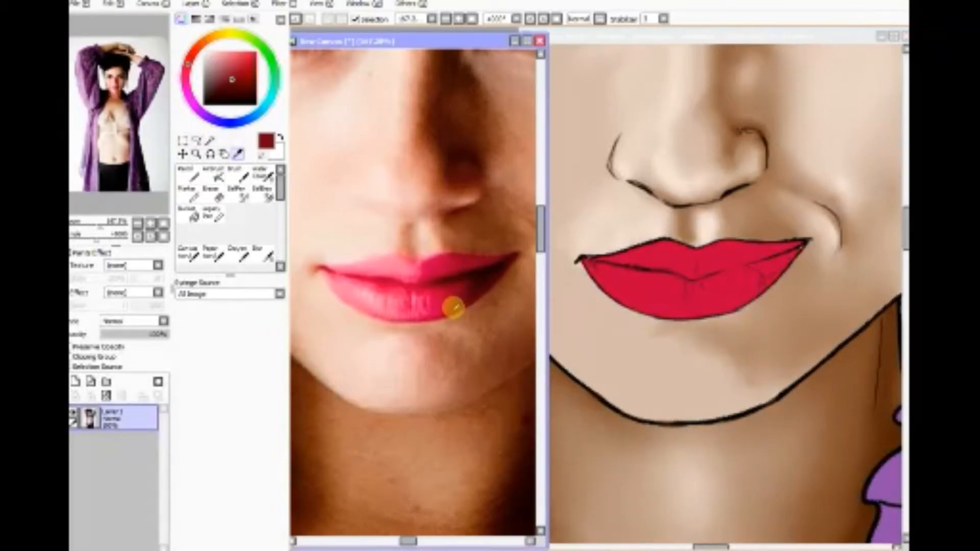
click(650, 35)
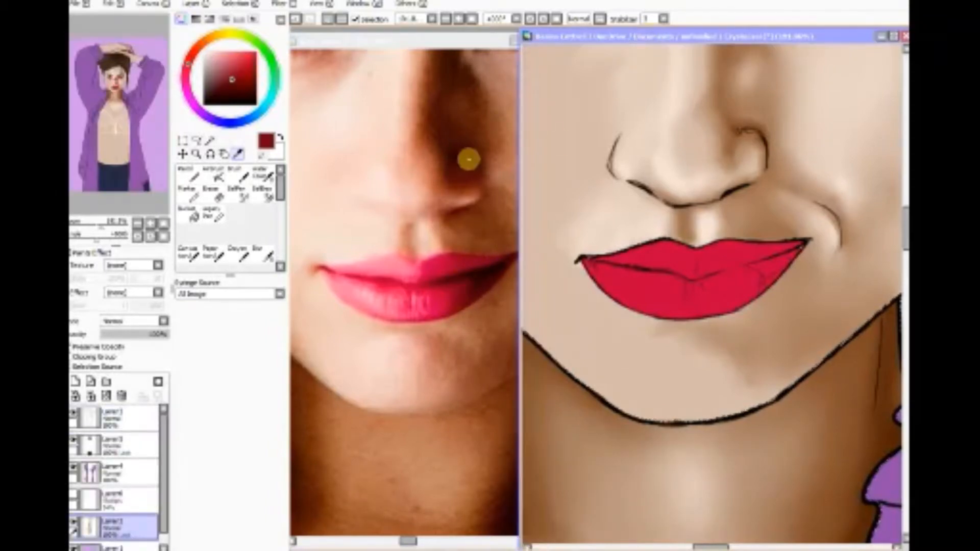
Step: On the lip color layer, clear the selection and airbrush dark red along the mouth line and lower lip's right side, ending at size 14
click(215, 173)
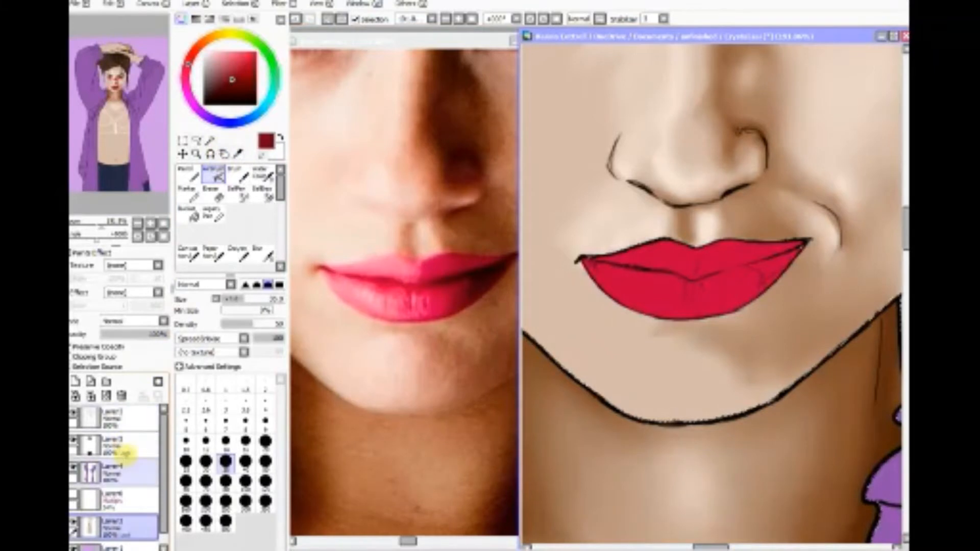
click(135, 444)
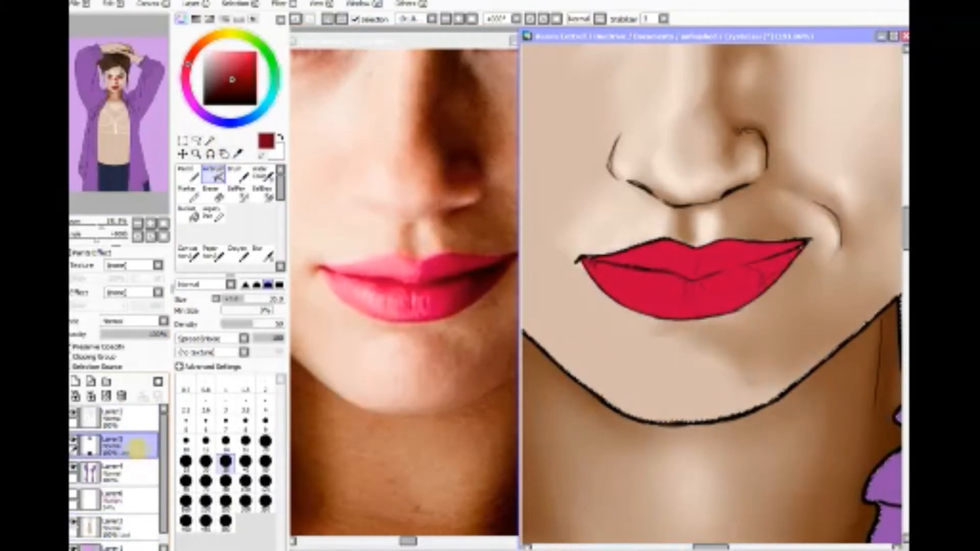
click(240, 4)
click(239, 17)
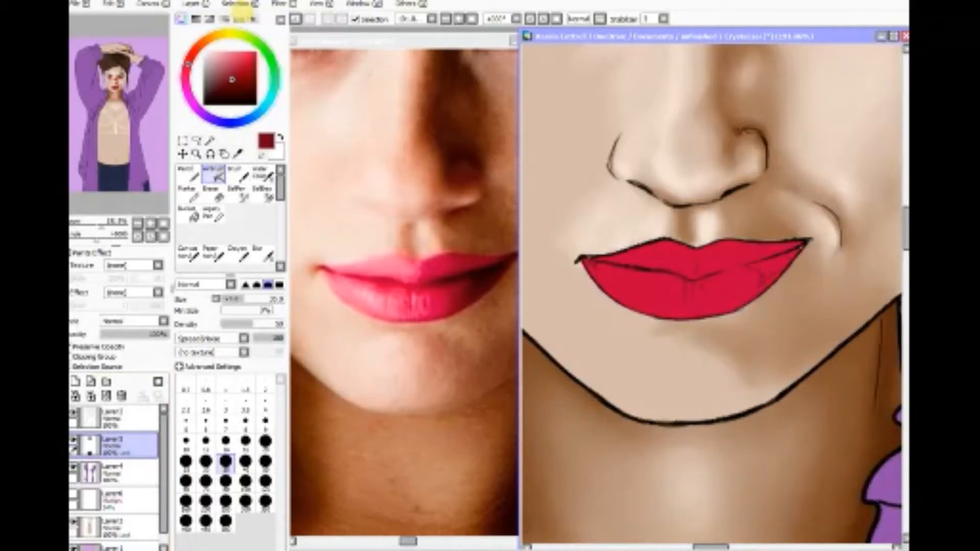
click(225, 440)
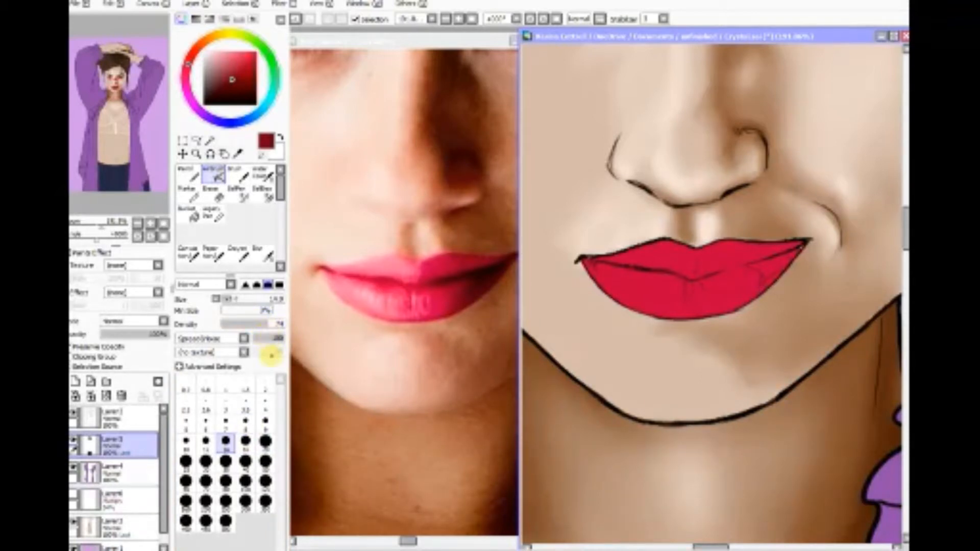
click(207, 444)
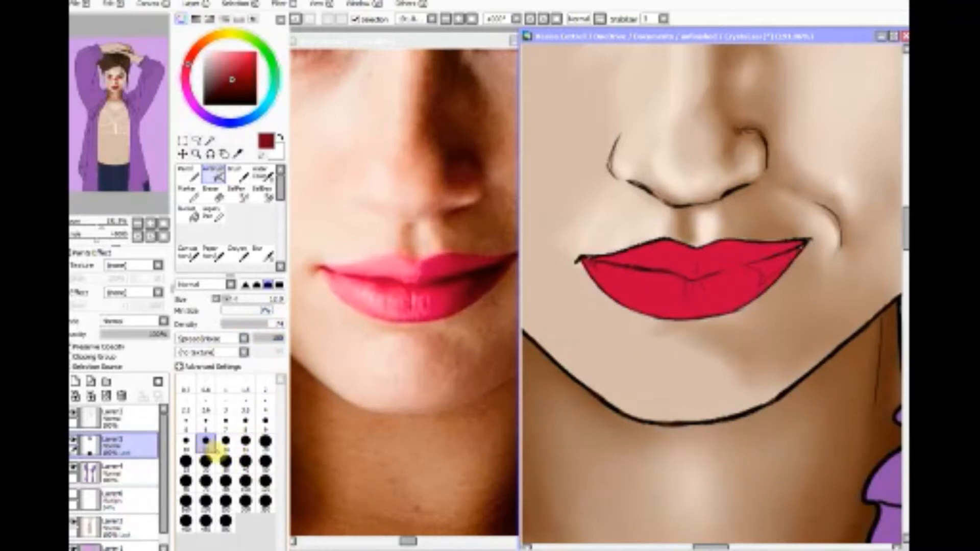
click(226, 441)
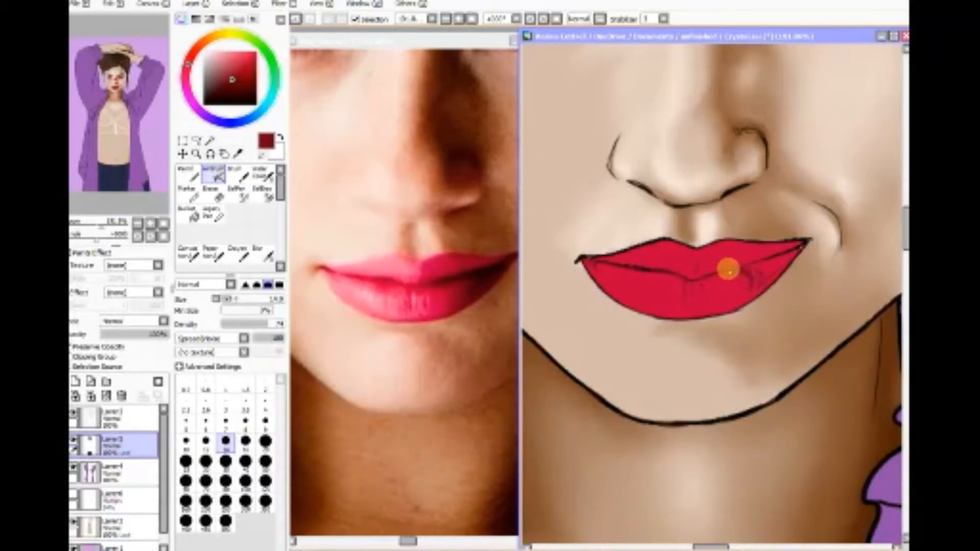
mouse_move(728, 270)
mouse_down()
mouse_move(741, 301)
mouse_move(712, 273)
mouse_move(736, 299)
mouse_move(714, 277)
mouse_move(728, 304)
mouse_move(709, 275)
mouse_move(797, 246)
mouse_move(708, 277)
mouse_move(744, 263)
mouse_move(701, 253)
mouse_move(714, 275)
mouse_move(718, 267)
mouse_move(685, 282)
mouse_move(603, 268)
mouse_up()
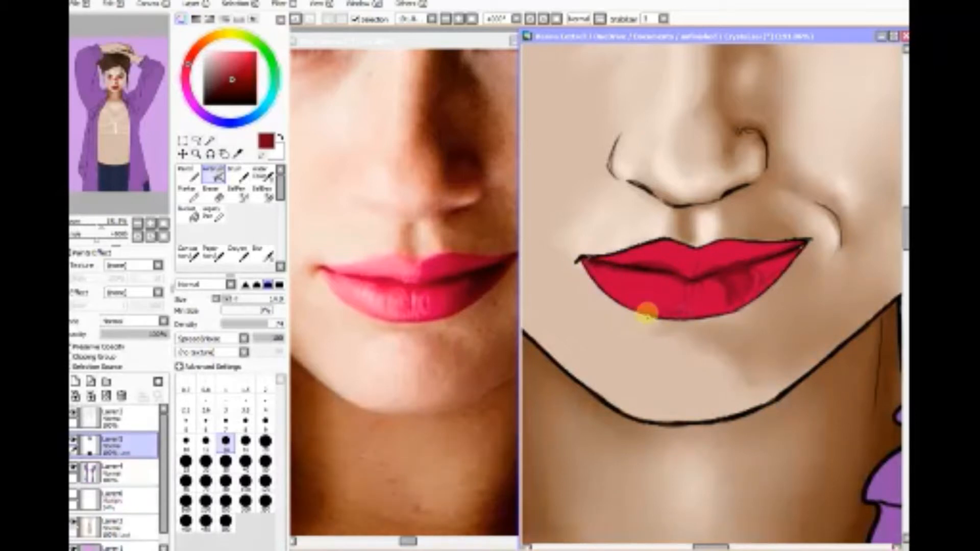
Step: Airbrush dark red shading along the lower lip's bottom edge, its center crease and both sides of the mouth at size 14
mouse_move(647, 314)
mouse_down()
mouse_move(708, 317)
mouse_move(652, 311)
mouse_move(587, 275)
mouse_move(603, 286)
mouse_move(592, 268)
mouse_move(610, 296)
mouse_move(600, 284)
mouse_move(631, 309)
mouse_up()
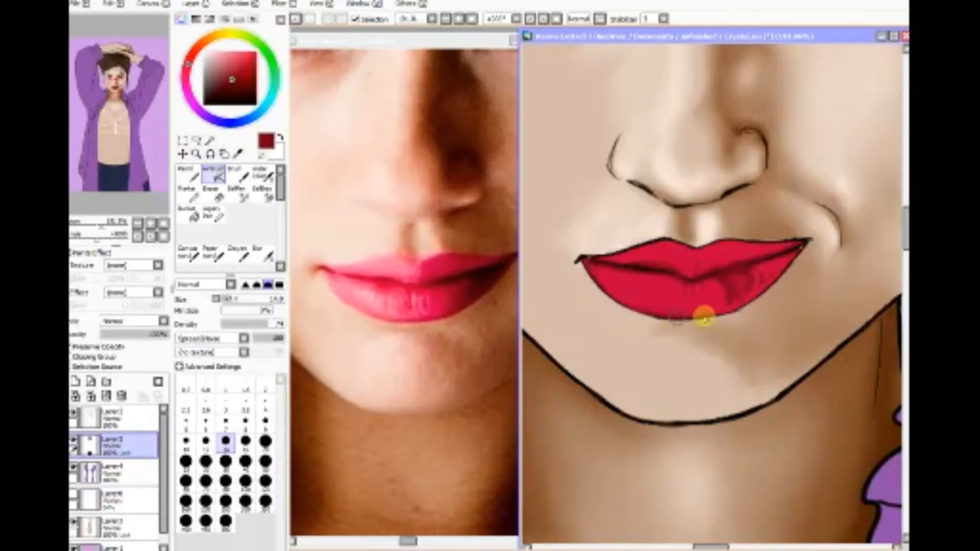
mouse_move(704, 318)
mouse_down()
mouse_move(741, 312)
mouse_move(710, 313)
mouse_move(775, 287)
mouse_move(796, 250)
mouse_move(754, 295)
mouse_move(706, 316)
mouse_move(749, 284)
mouse_move(748, 246)
mouse_move(741, 257)
mouse_move(708, 248)
mouse_move(700, 277)
mouse_move(722, 243)
mouse_move(724, 262)
mouse_move(732, 245)
mouse_move(736, 260)
mouse_move(741, 247)
mouse_move(772, 253)
mouse_move(801, 243)
mouse_move(722, 243)
mouse_move(738, 250)
mouse_move(738, 267)
mouse_move(726, 263)
mouse_move(719, 274)
mouse_move(739, 260)
mouse_move(729, 259)
mouse_move(713, 270)
mouse_move(698, 296)
mouse_move(677, 279)
mouse_move(679, 309)
mouse_move(686, 289)
mouse_move(698, 293)
mouse_move(678, 278)
mouse_move(684, 308)
mouse_move(684, 273)
mouse_move(687, 306)
mouse_move(697, 267)
mouse_move(708, 320)
mouse_move(719, 286)
mouse_move(697, 269)
mouse_move(728, 308)
mouse_move(748, 280)
mouse_move(763, 297)
mouse_move(774, 253)
mouse_move(800, 243)
mouse_move(734, 262)
mouse_move(608, 258)
mouse_move(619, 267)
mouse_move(586, 259)
mouse_move(626, 266)
mouse_move(634, 258)
mouse_move(680, 275)
mouse_move(693, 268)
mouse_move(686, 278)
mouse_move(678, 269)
mouse_move(675, 282)
mouse_move(632, 267)
mouse_move(671, 285)
mouse_move(681, 274)
mouse_move(616, 269)
mouse_move(642, 278)
mouse_up()
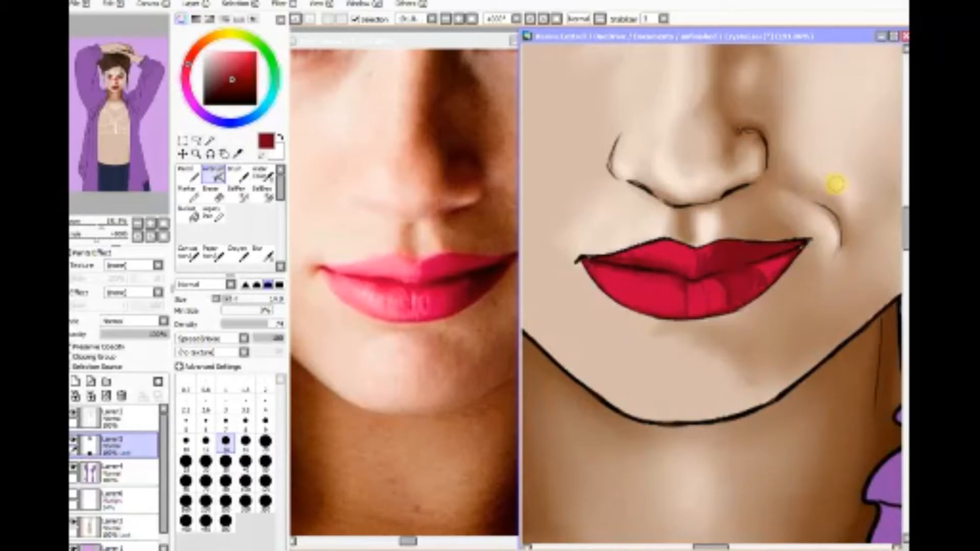
mouse_move(742, 281)
mouse_down()
mouse_move(788, 245)
mouse_move(758, 255)
mouse_move(707, 249)
mouse_up()
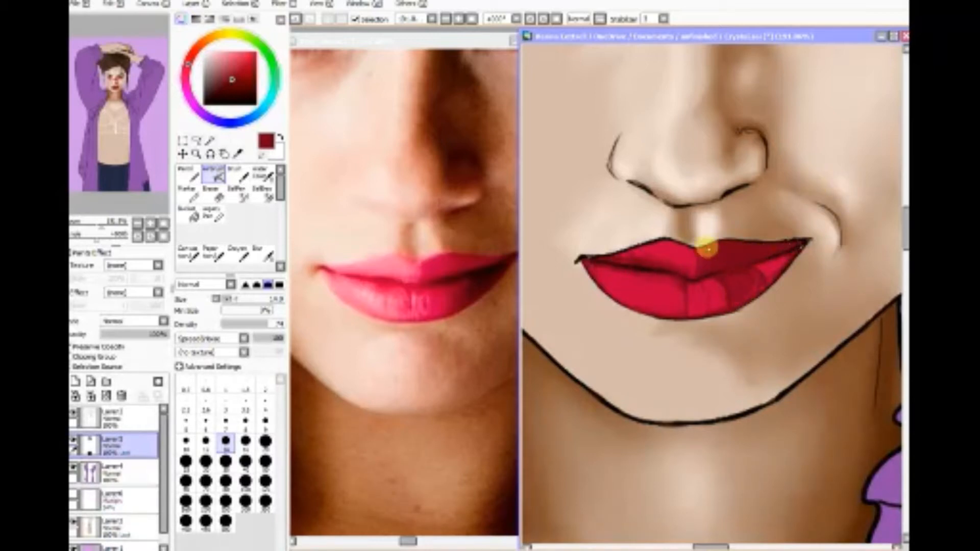
Step: Sample bright crimson from the photo's upper lip and airbrush it over the right half of the painted lips at size 14
click(238, 153)
click(427, 275)
click(428, 263)
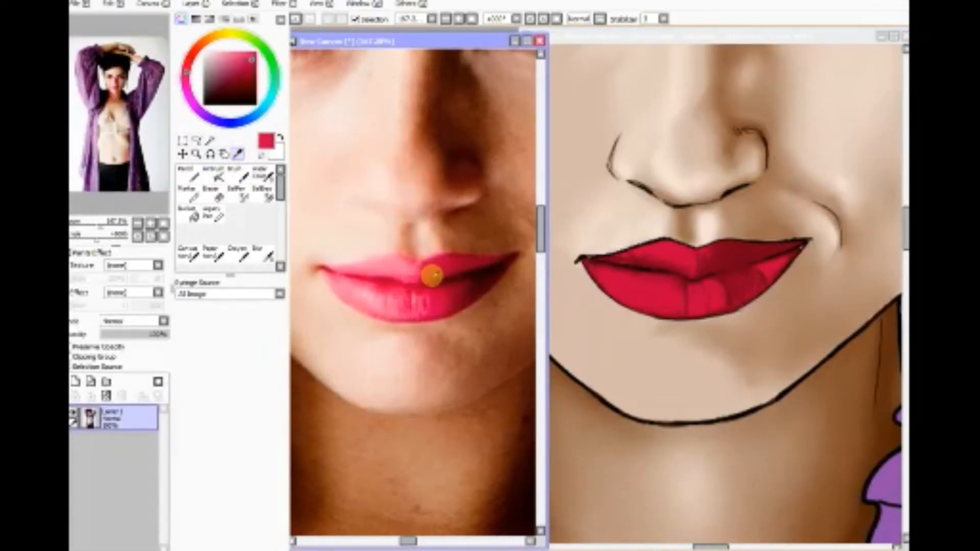
click(214, 173)
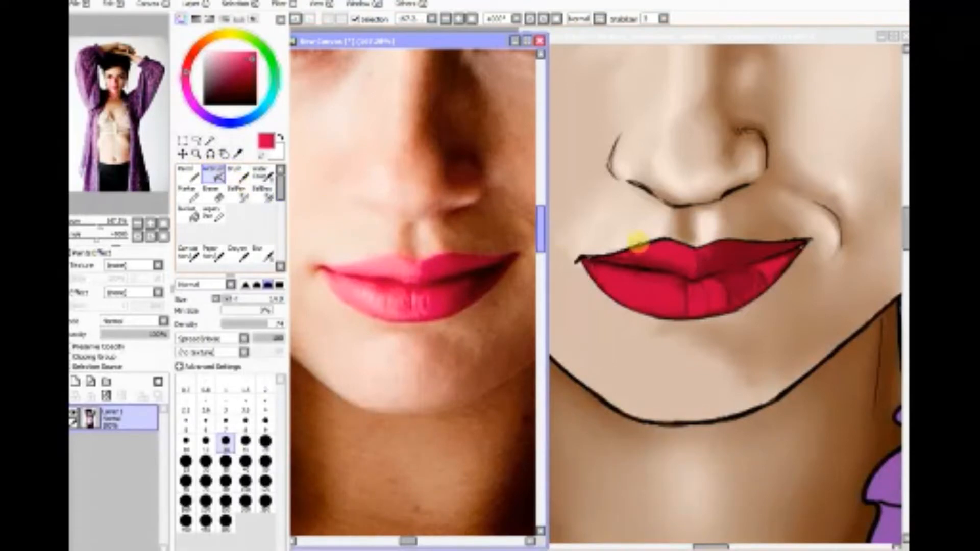
click(712, 254)
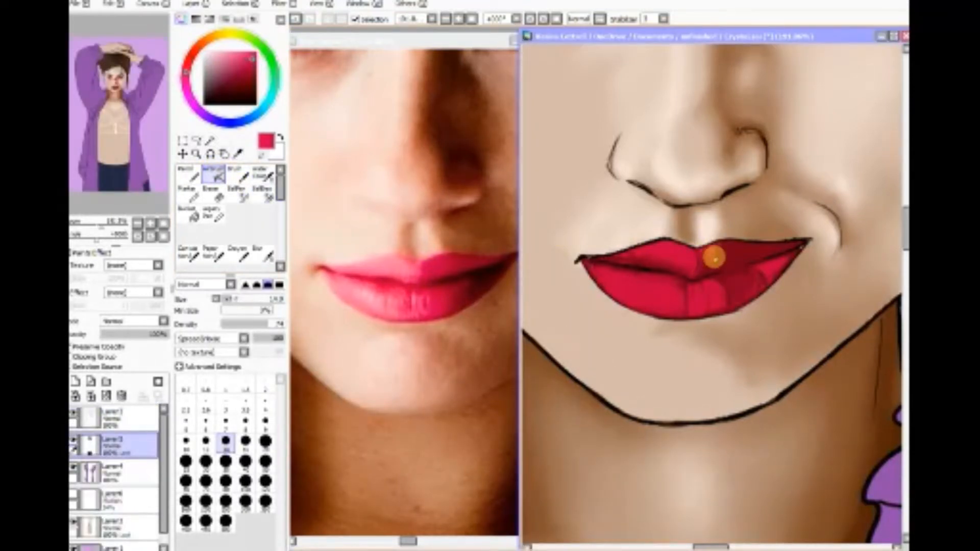
mouse_move(704, 261)
mouse_down()
mouse_move(695, 267)
mouse_move(702, 251)
mouse_up()
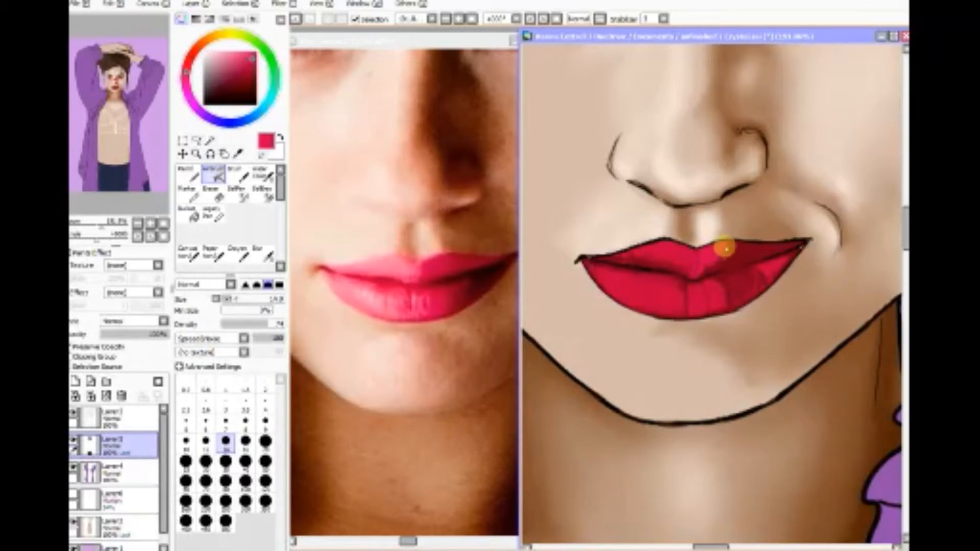
drag(706, 266, 715, 266)
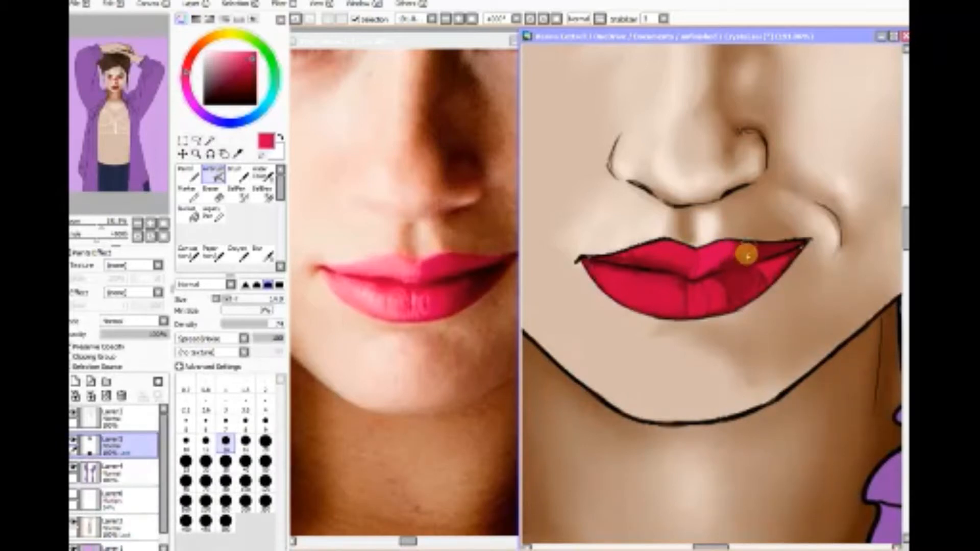
drag(709, 271, 734, 256)
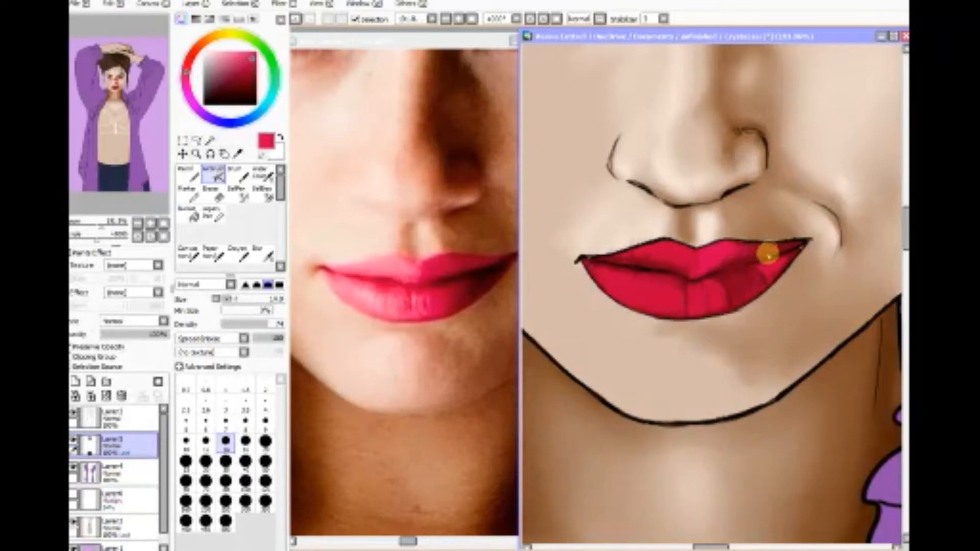
mouse_move(772, 252)
mouse_down()
mouse_move(723, 286)
mouse_move(718, 277)
mouse_move(736, 287)
mouse_move(722, 306)
mouse_move(723, 291)
mouse_move(712, 308)
mouse_move(641, 306)
mouse_move(713, 297)
mouse_up()
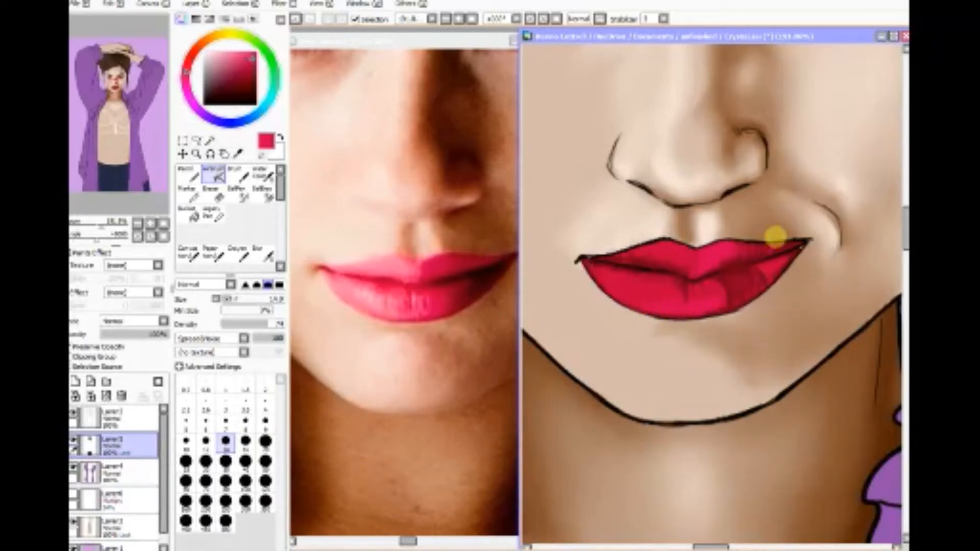
Step: Airbrush the same crimson over the upper lip's left peak and the left and middle of the lower lip
mouse_move(675, 243)
mouse_down()
mouse_move(688, 264)
mouse_move(671, 260)
mouse_move(714, 253)
mouse_move(684, 247)
mouse_up()
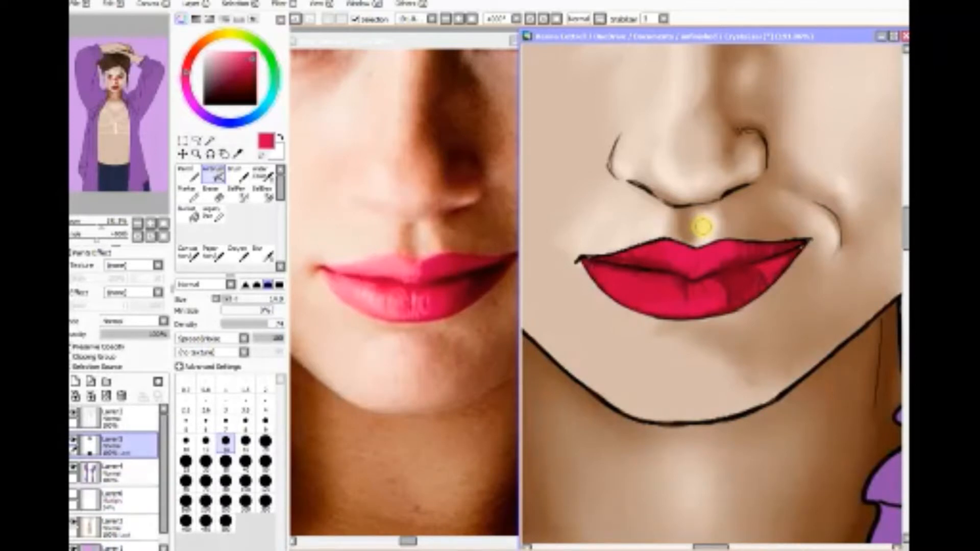
drag(641, 287, 647, 302)
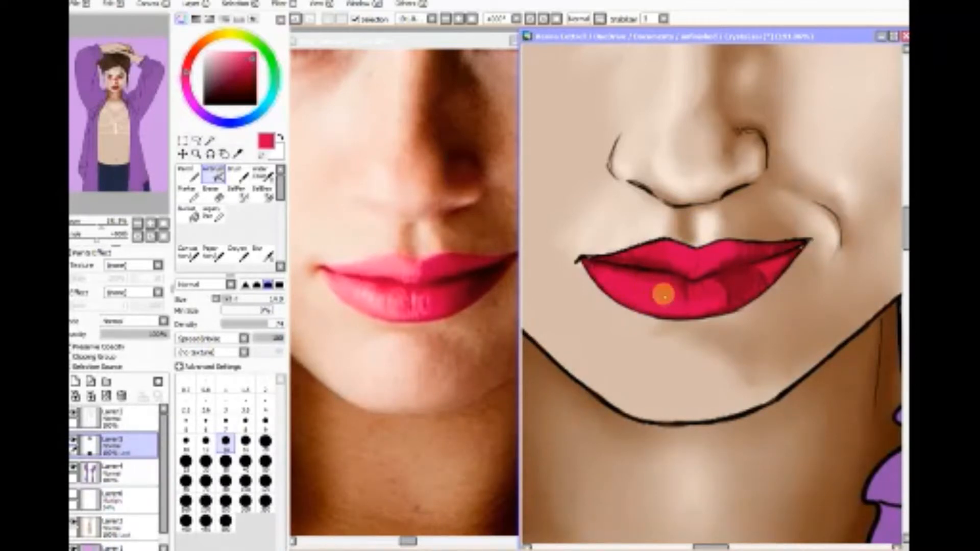
mouse_move(663, 295)
mouse_down()
mouse_move(669, 303)
mouse_move(663, 284)
mouse_up()
mouse_move(639, 249)
mouse_down()
mouse_move(658, 240)
mouse_move(689, 249)
mouse_up()
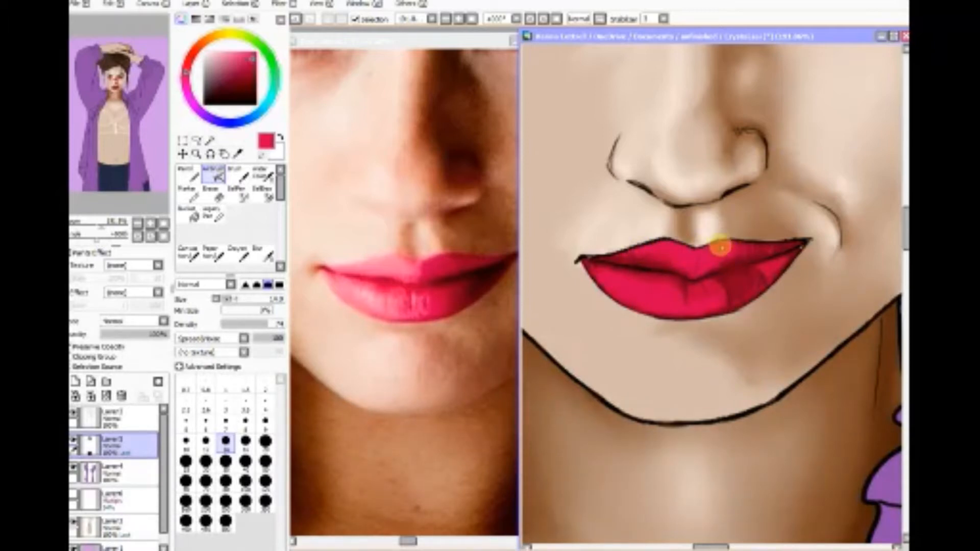
Step: Sample light pink from the photo's lower lip highlight and airbrush short highlight strokes on the upper lip's left peak at size 14
click(238, 153)
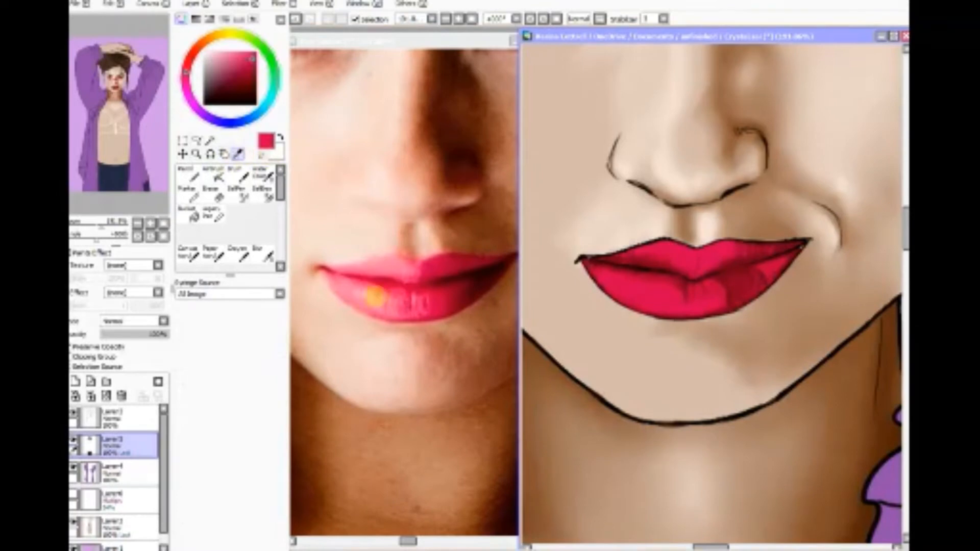
click(371, 297)
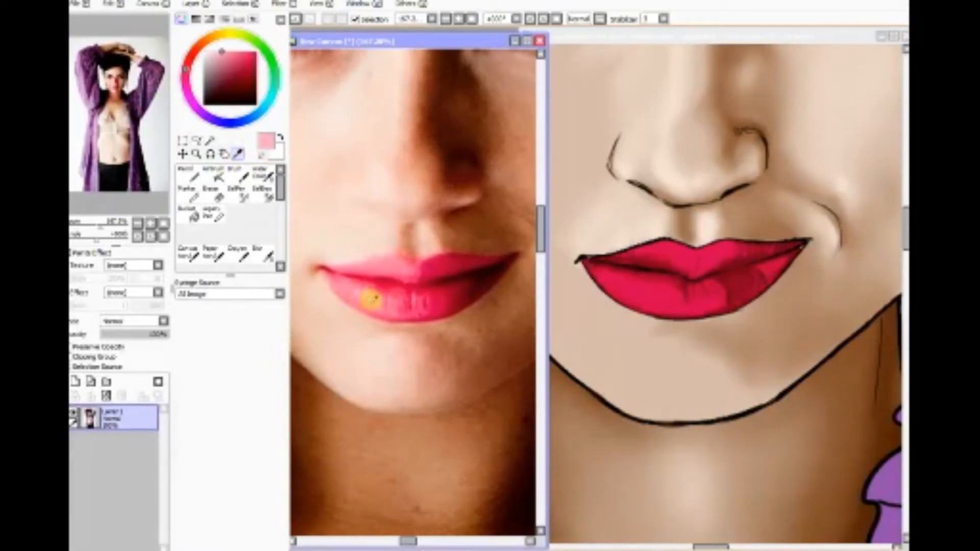
click(214, 174)
click(636, 298)
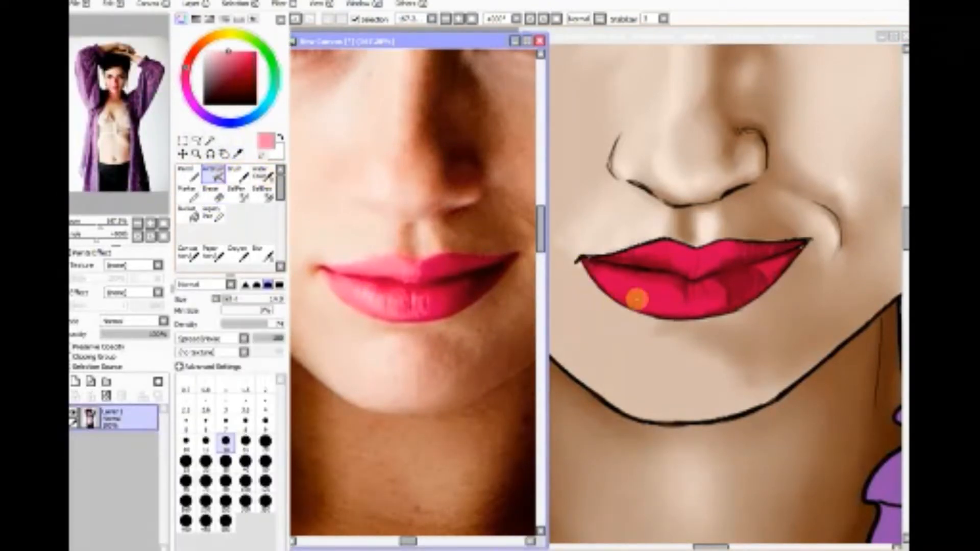
click(691, 259)
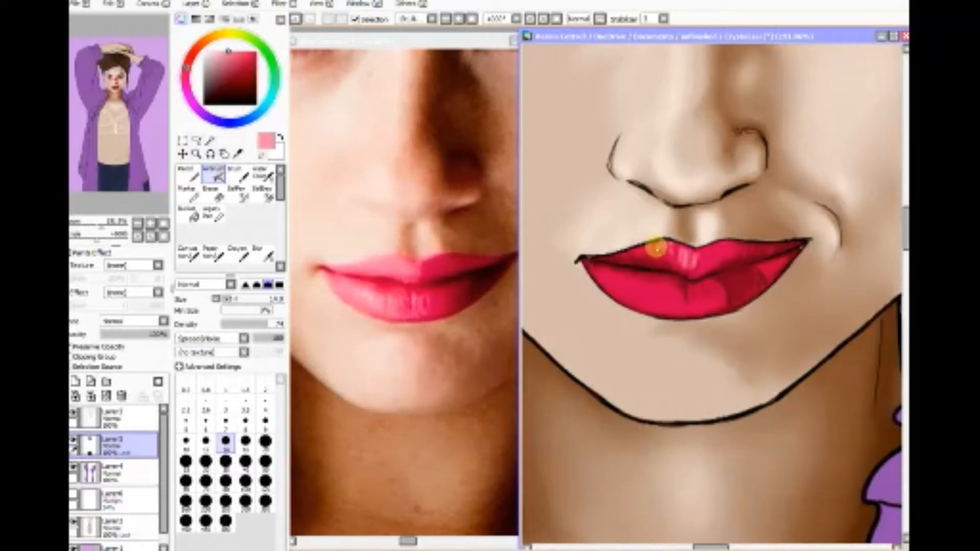
drag(639, 250, 659, 249)
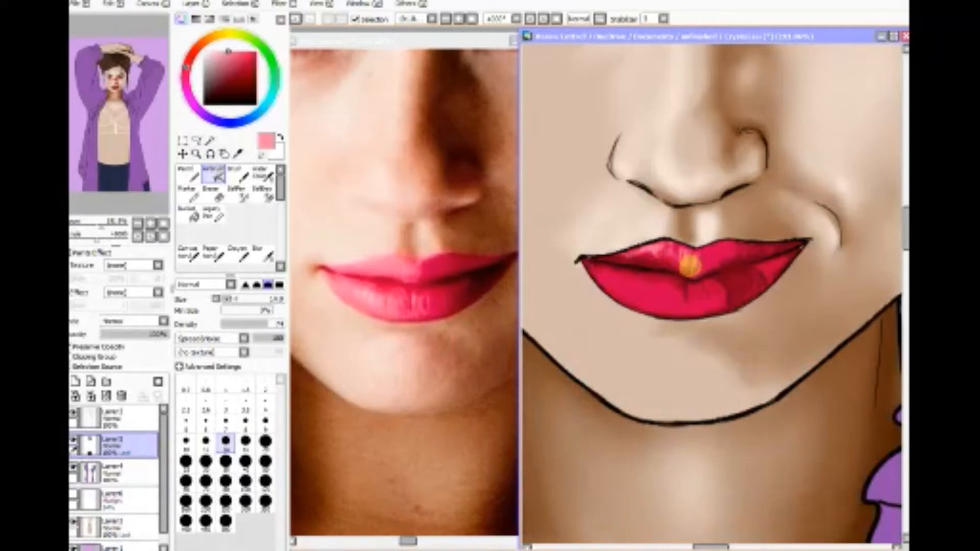
mouse_move(650, 249)
mouse_down()
mouse_move(634, 255)
mouse_move(662, 248)
mouse_up()
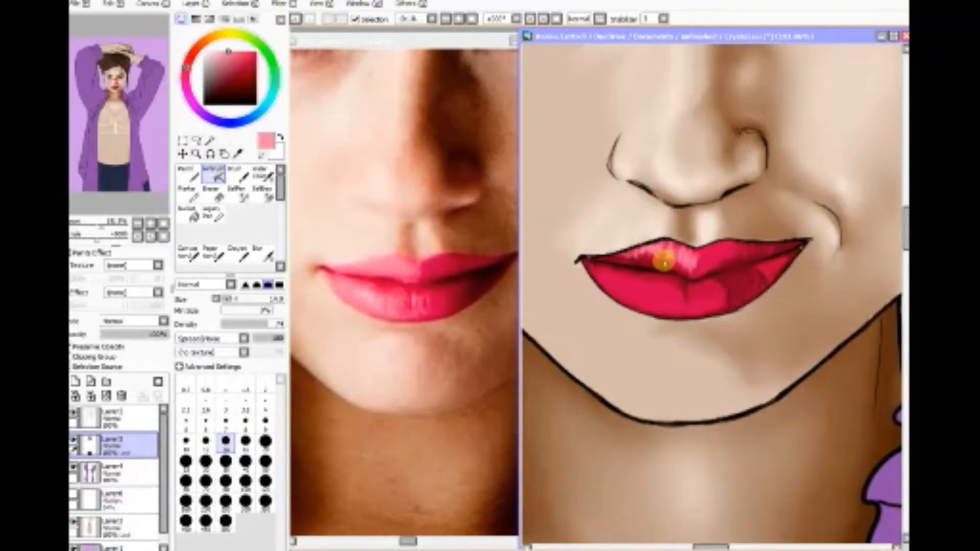
drag(684, 262, 692, 268)
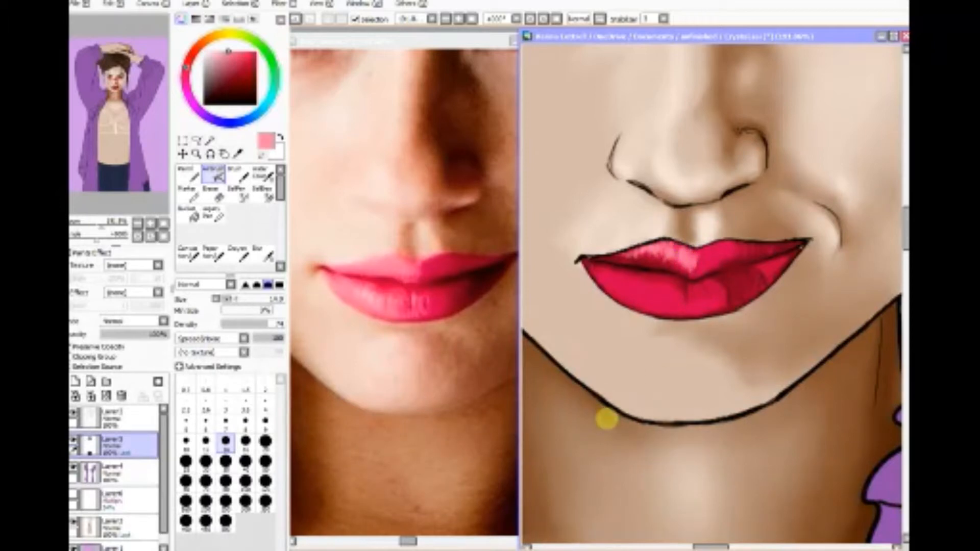
Step: Enlarge the painted mouth to 600% and airbrush a light pink highlight across the left side of the lower lip
click(195, 153)
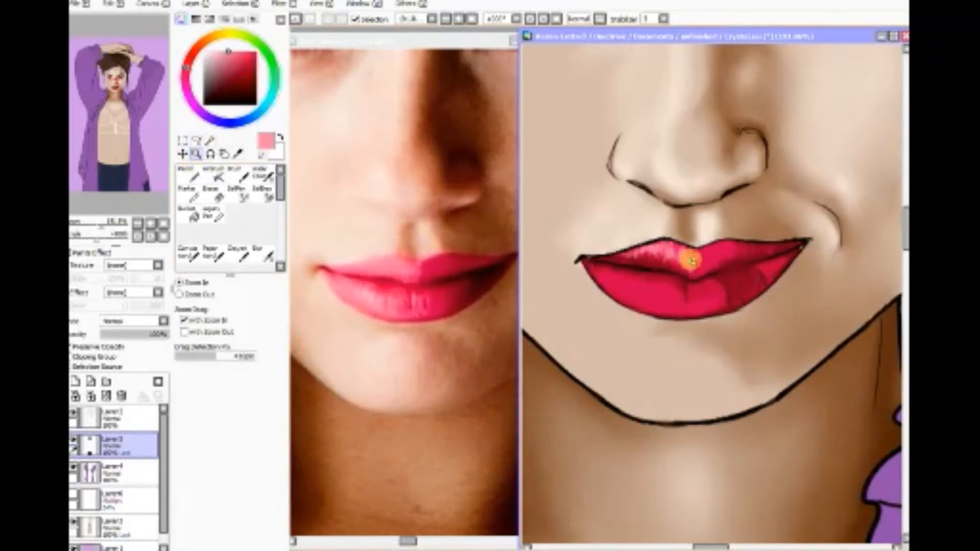
drag(657, 260, 746, 340)
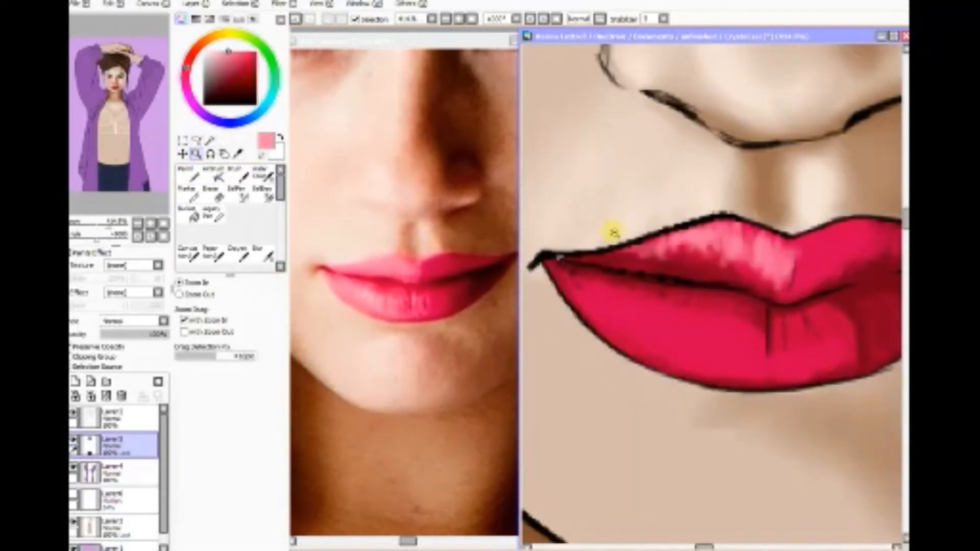
mouse_move(544, 200)
mouse_down()
mouse_move(836, 345)
mouse_move(871, 404)
mouse_up()
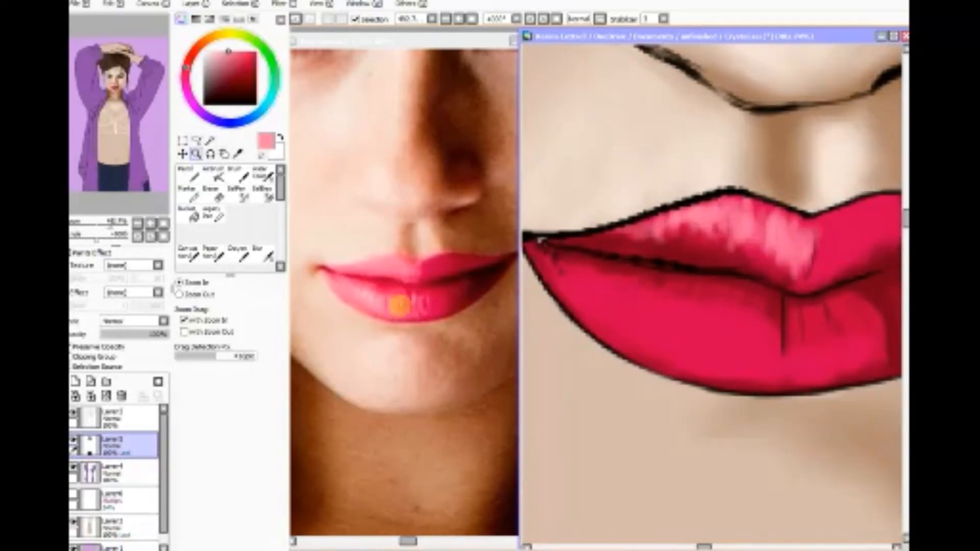
click(149, 222)
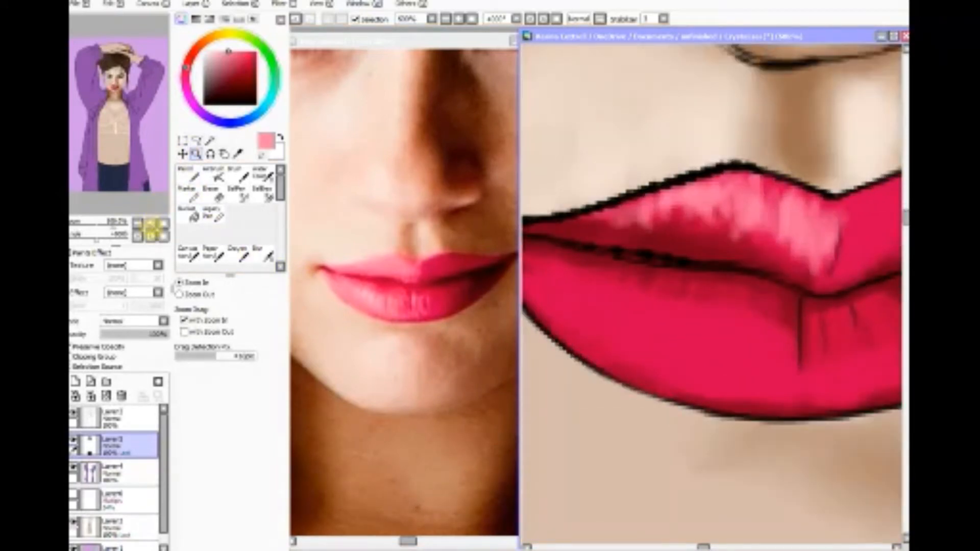
click(213, 174)
mouse_move(574, 292)
mouse_down()
mouse_move(591, 315)
mouse_move(610, 338)
mouse_move(635, 322)
mouse_move(685, 320)
mouse_move(687, 332)
mouse_move(715, 333)
mouse_move(757, 383)
mouse_move(737, 358)
mouse_move(712, 366)
mouse_move(656, 349)
mouse_move(630, 332)
mouse_move(626, 307)
mouse_move(686, 362)
mouse_move(728, 345)
mouse_move(711, 376)
mouse_move(655, 323)
mouse_move(682, 350)
mouse_up()
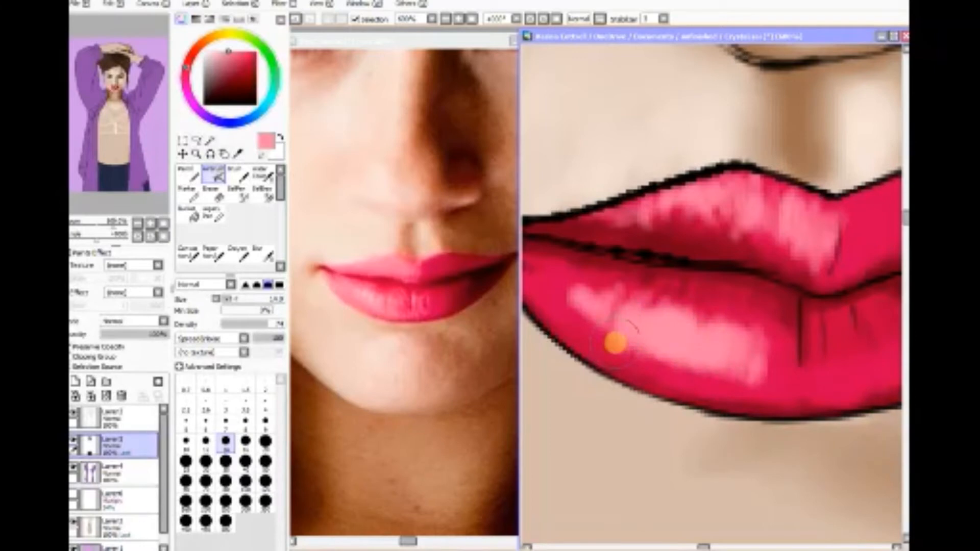
Step: Pick a paler pink, reduce the airbrush to size 6 and add bright accents inside the lower lip's highlight
drag(230, 78, 217, 50)
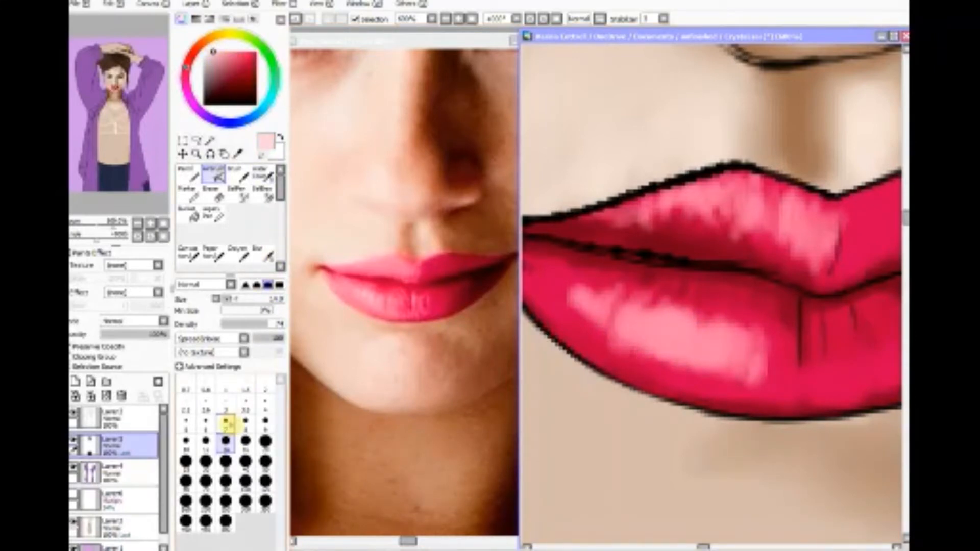
click(226, 421)
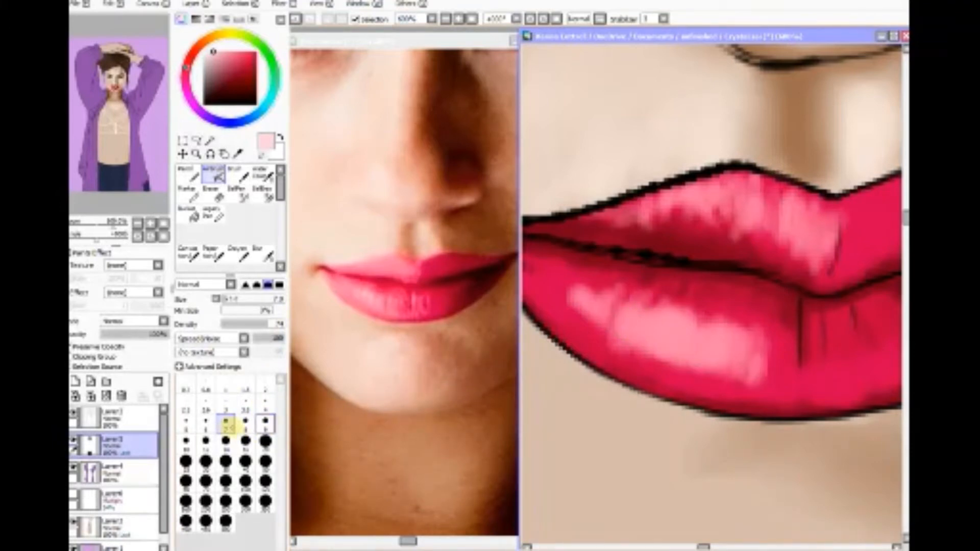
click(205, 421)
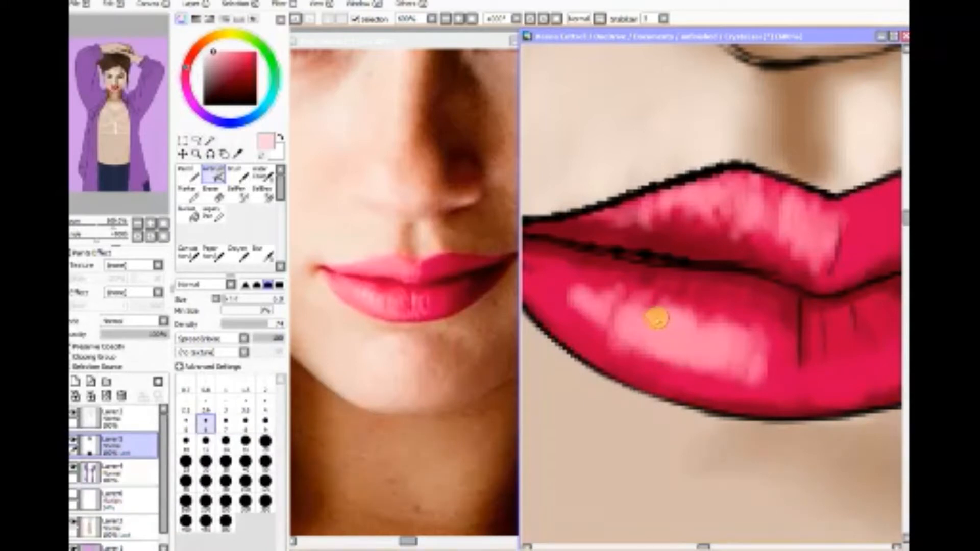
mouse_move(648, 319)
mouse_down()
mouse_move(617, 314)
mouse_move(680, 344)
mouse_move(668, 347)
mouse_move(666, 338)
mouse_move(736, 359)
mouse_move(631, 320)
mouse_move(724, 309)
mouse_move(816, 223)
mouse_move(811, 241)
mouse_move(824, 233)
mouse_move(798, 279)
mouse_move(679, 354)
mouse_move(681, 365)
mouse_move(679, 345)
mouse_move(632, 319)
mouse_move(650, 321)
mouse_move(634, 345)
mouse_move(568, 306)
mouse_up()
click(138, 223)
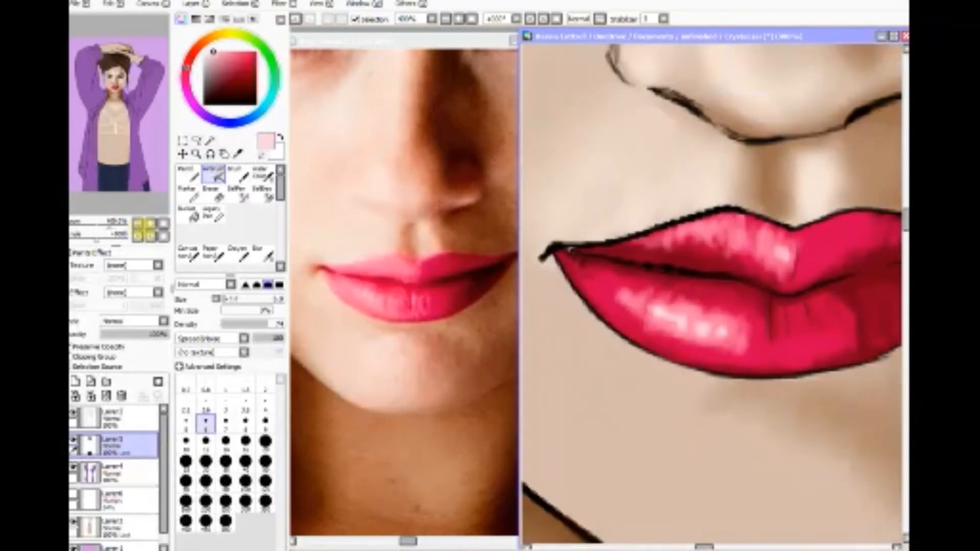
Step: Sample medium pink from the edge of the lower lip's highlight and airbrush over its left end at size 6
click(238, 154)
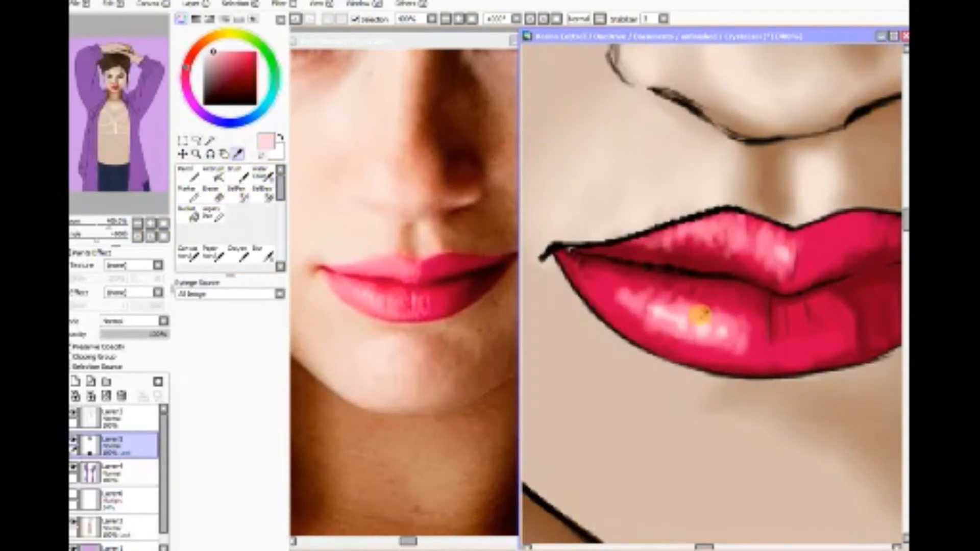
click(689, 307)
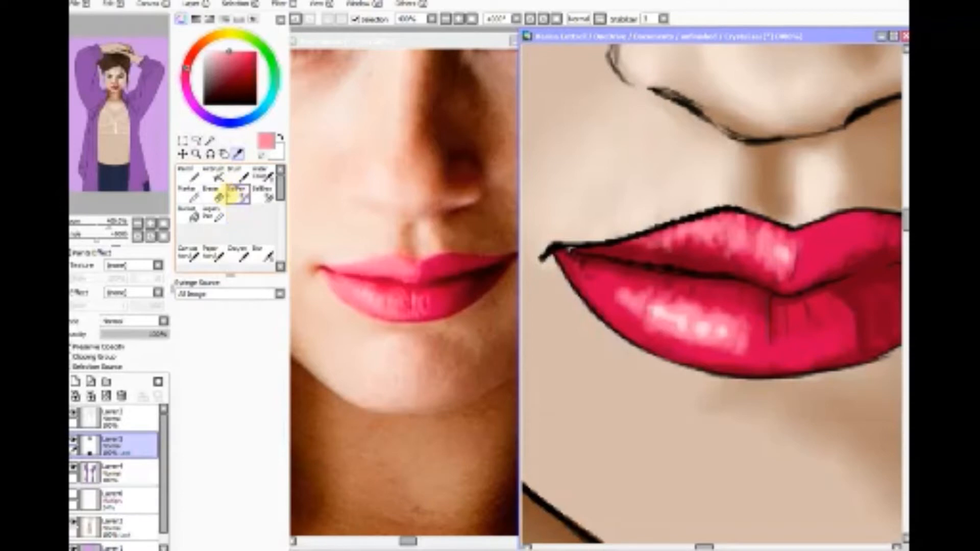
click(215, 176)
drag(627, 308, 611, 290)
Step: Show the scratchpad and dab the current light pink and a red sampled from the upper lip's right peak onto it
click(254, 19)
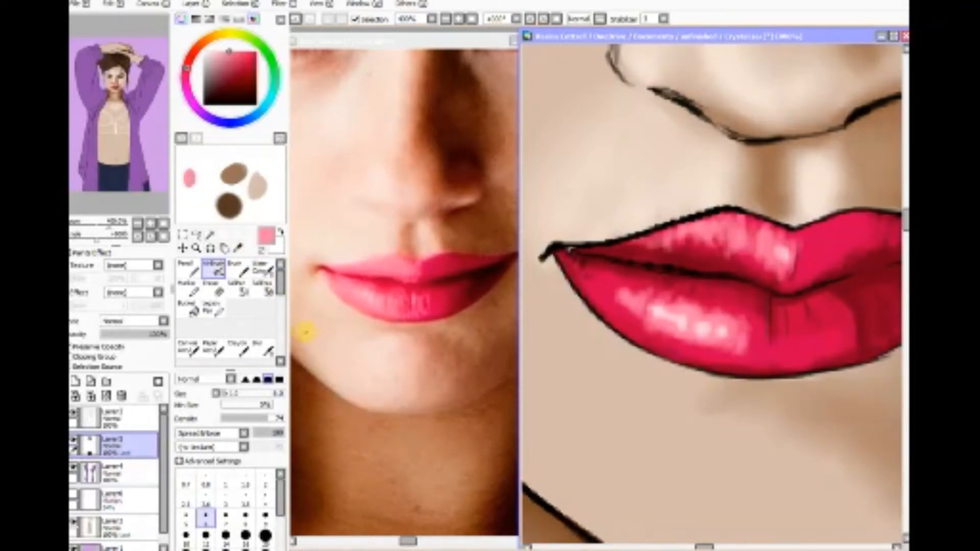
click(238, 248)
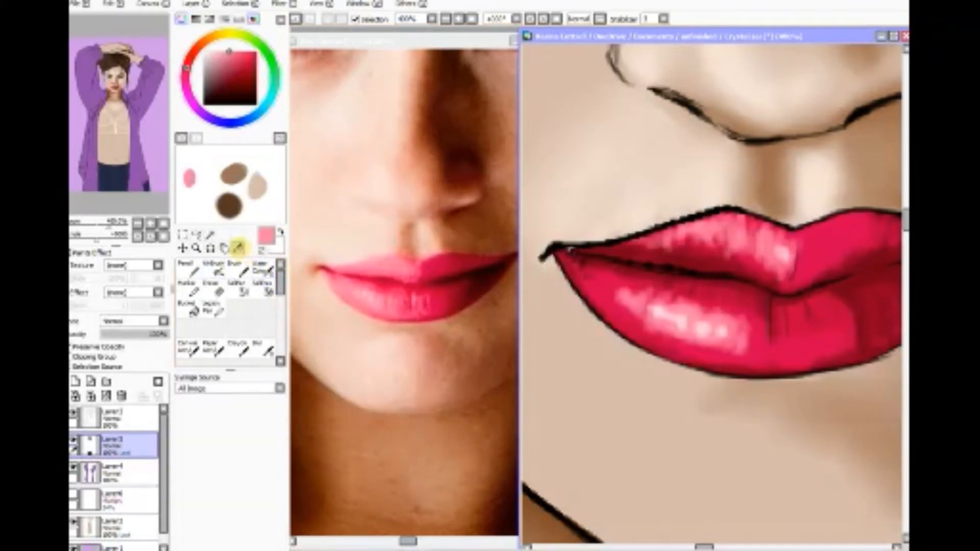
click(815, 237)
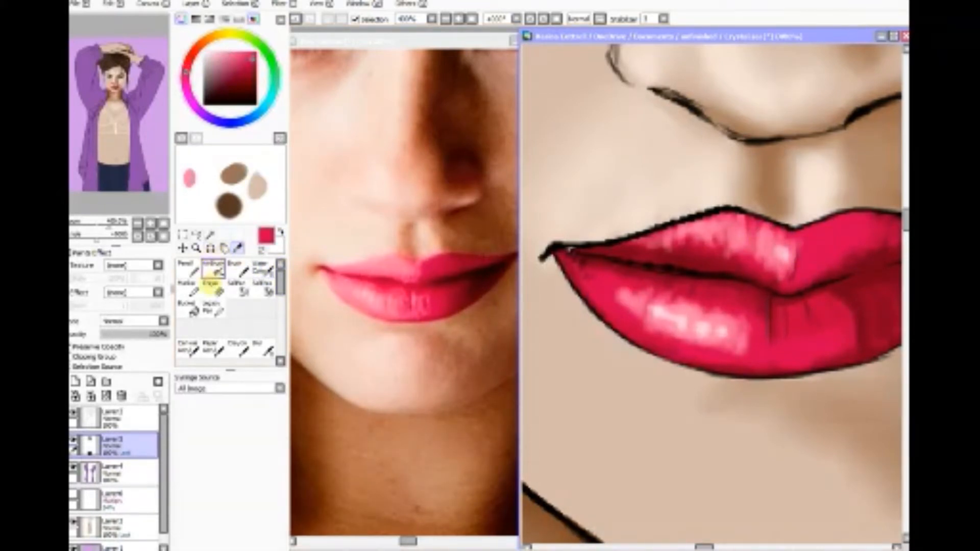
click(213, 266)
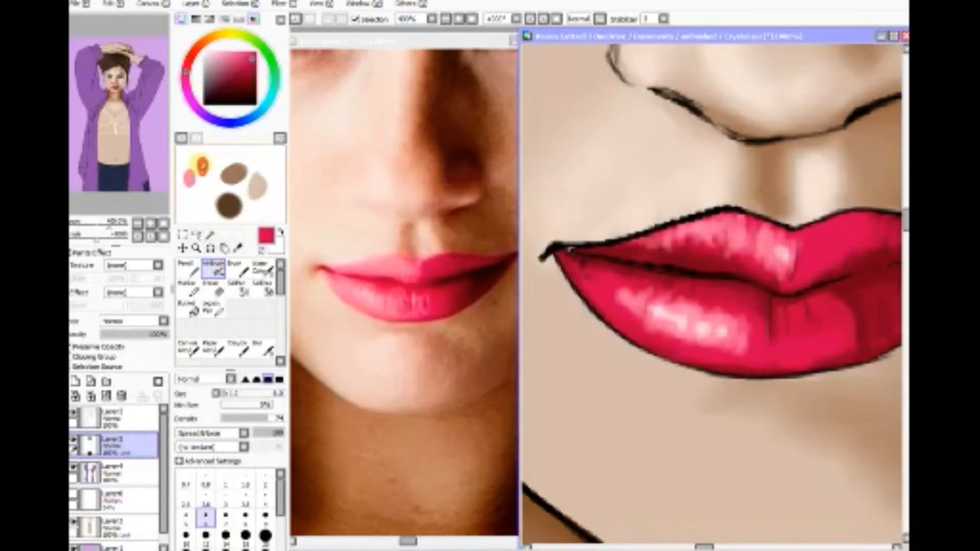
Step: Sample light pink and a paler pink from the lower lip's highlight and add a swatch of each to the scratchpad
click(237, 248)
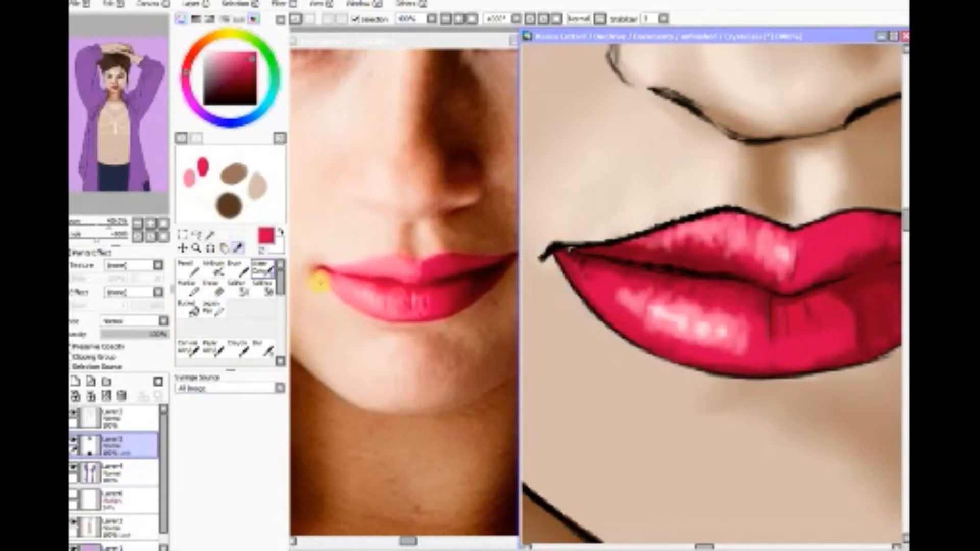
click(683, 318)
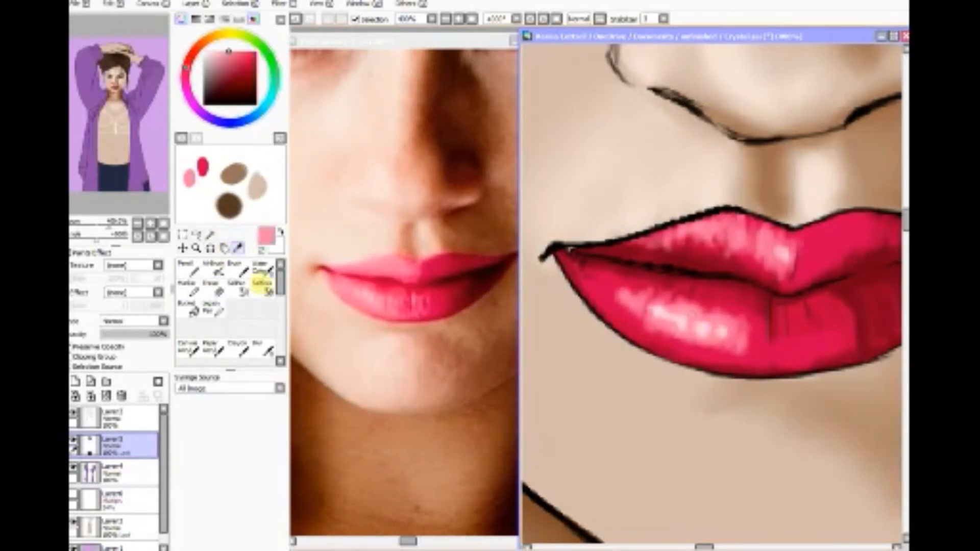
click(213, 269)
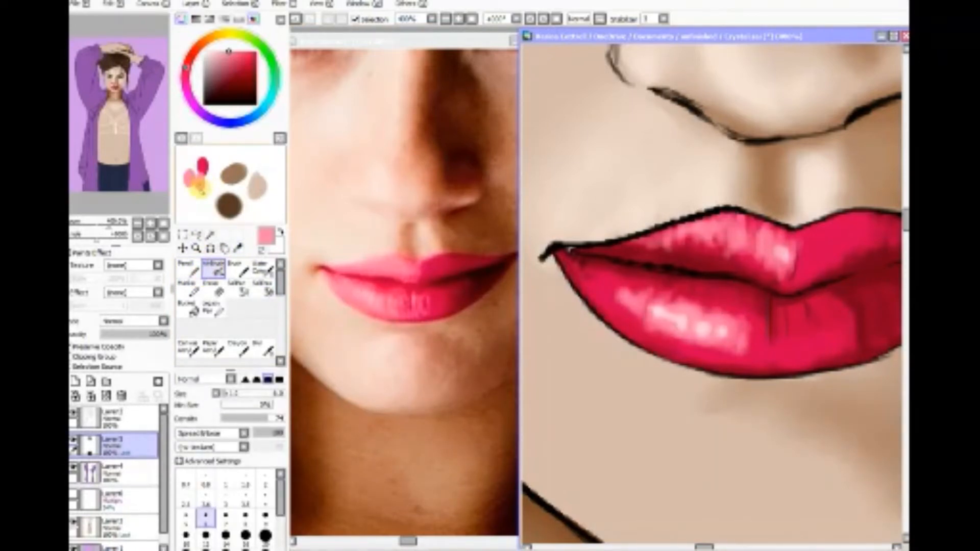
drag(200, 187, 202, 190)
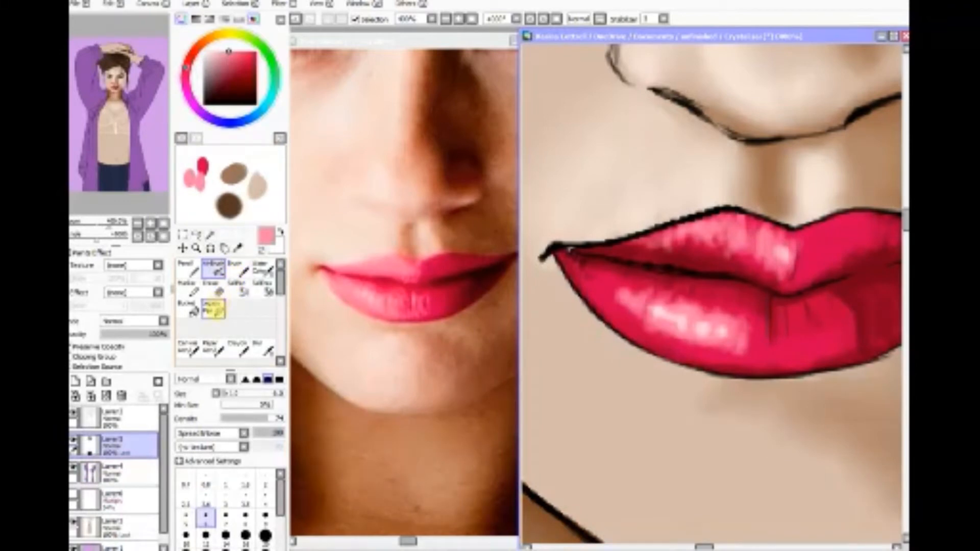
click(238, 247)
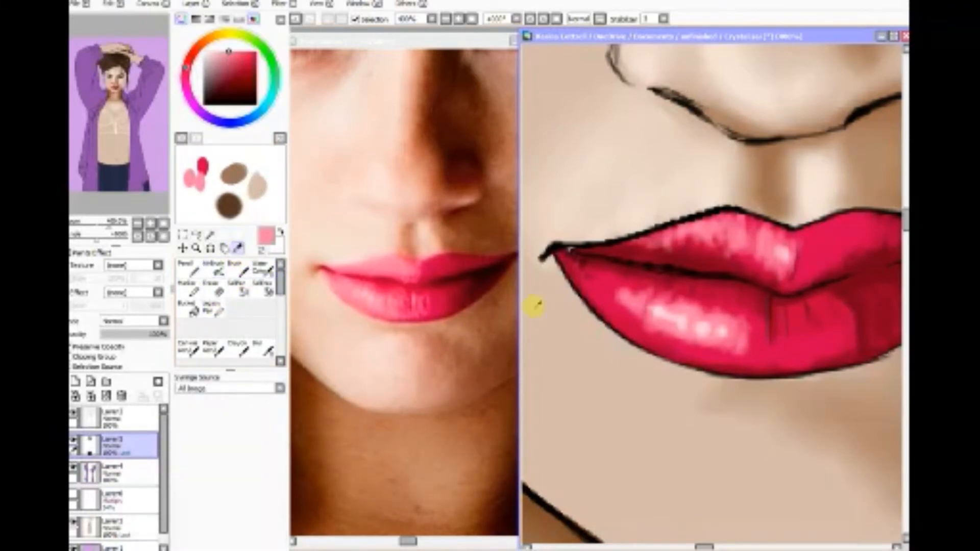
click(682, 321)
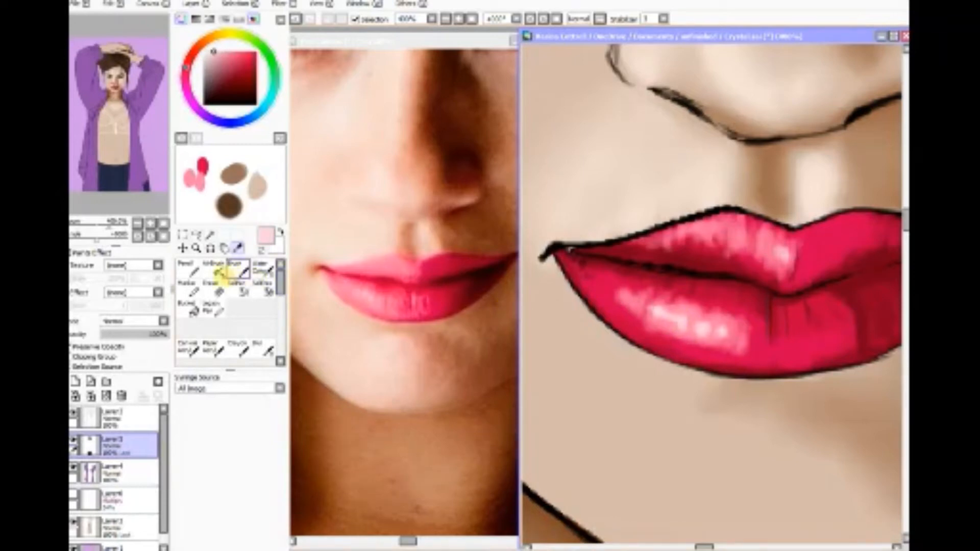
click(214, 269)
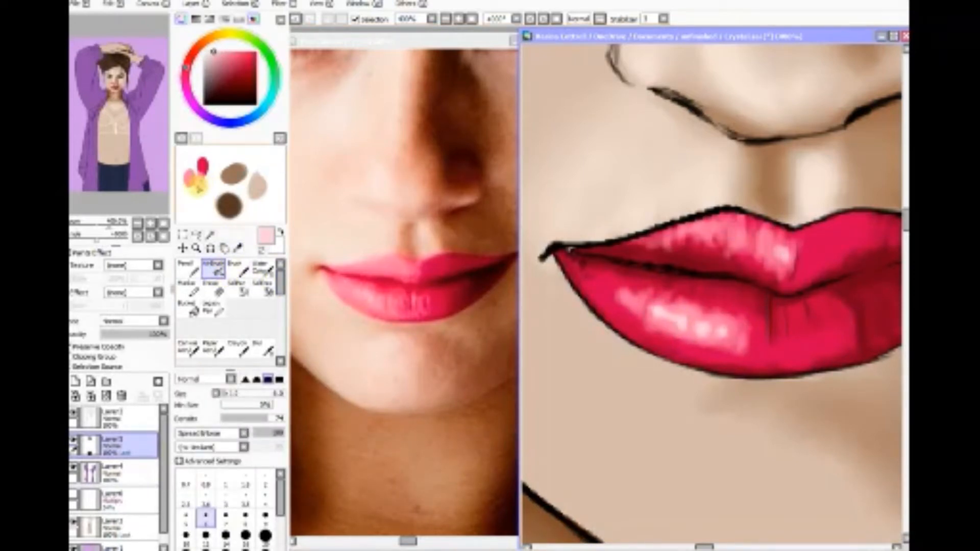
Step: Sample dark maroon from the upper lip's inner shadow and add it to the scratchpad beside the red swatch
click(238, 248)
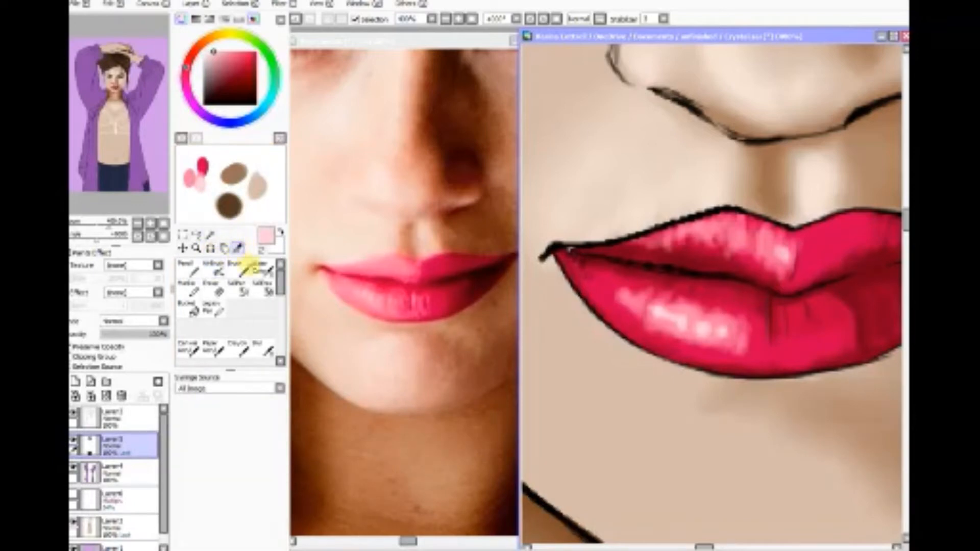
click(682, 258)
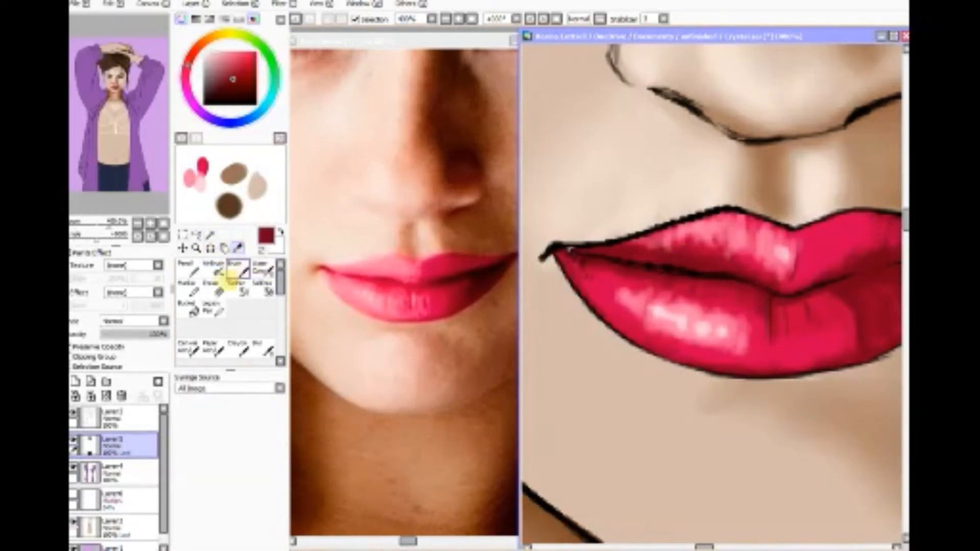
click(215, 269)
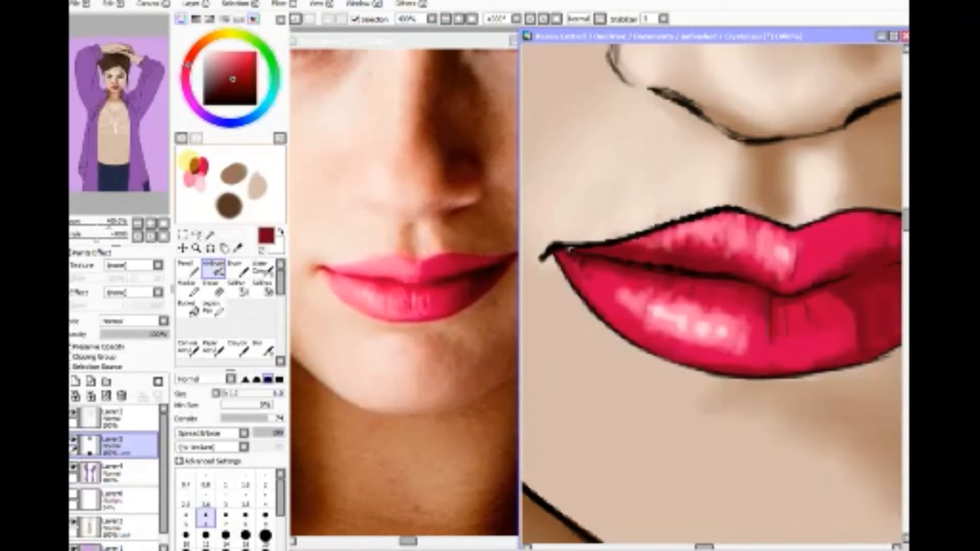
Step: Airbrush dark maroon shading and fine creases on the lower lip around and right of its centre at size 6
click(237, 248)
click(213, 269)
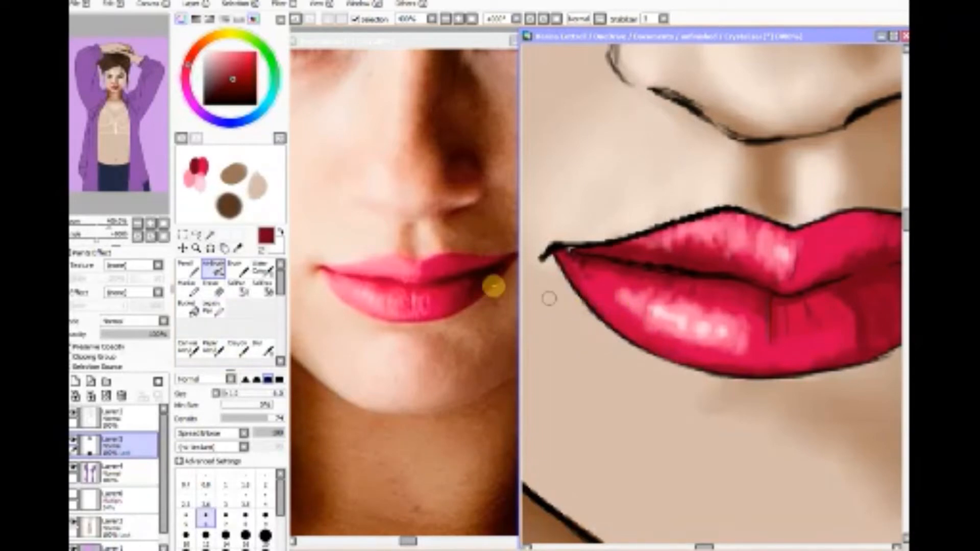
click(238, 248)
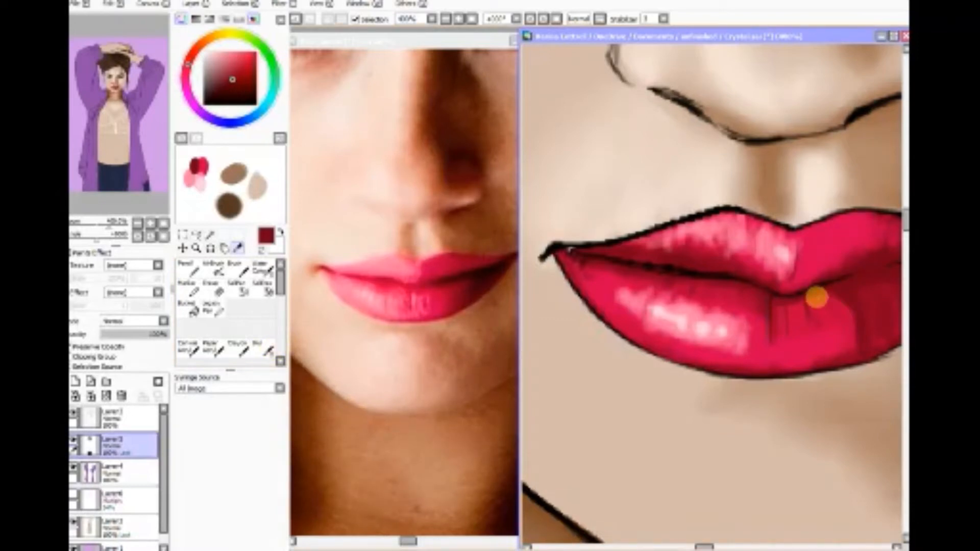
click(213, 269)
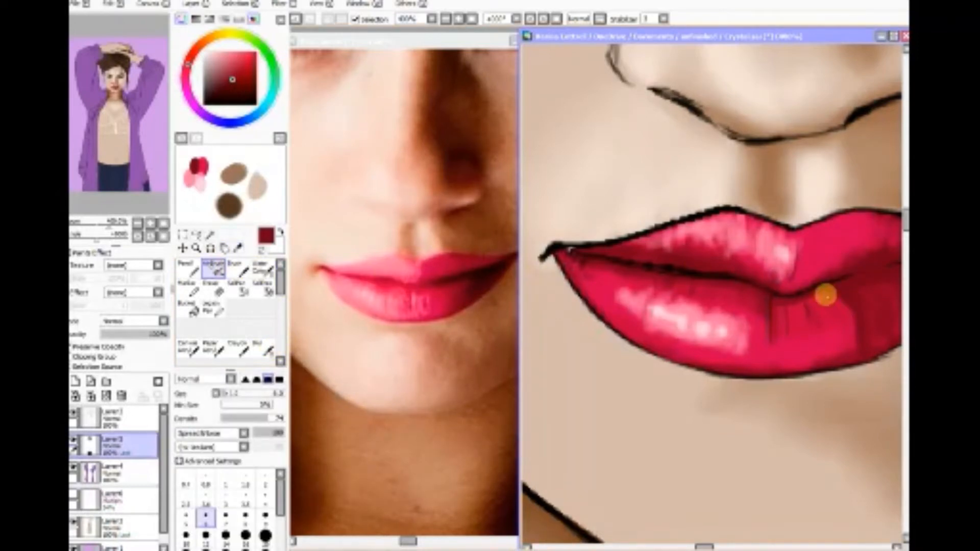
mouse_move(821, 318)
mouse_down()
mouse_move(803, 294)
mouse_move(810, 321)
mouse_move(809, 294)
mouse_move(815, 305)
mouse_move(821, 287)
mouse_move(832, 304)
mouse_move(830, 293)
mouse_move(840, 297)
mouse_move(861, 344)
mouse_move(781, 287)
mouse_move(801, 293)
mouse_move(810, 284)
mouse_move(799, 297)
mouse_move(757, 275)
mouse_move(738, 325)
mouse_up()
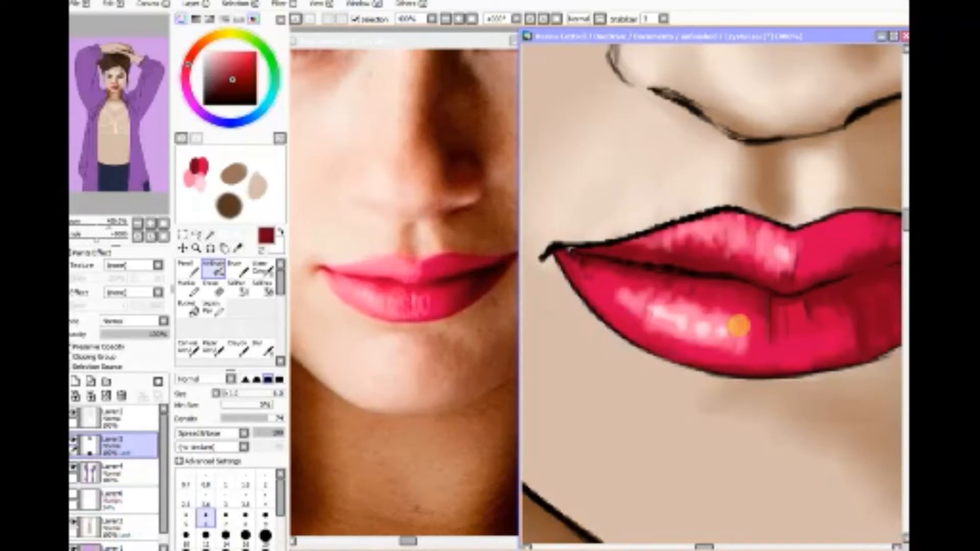
Step: Sample pink from the left end of the lower lip's highlight and airbrush short strokes along the left edges of both lips
key(Left)
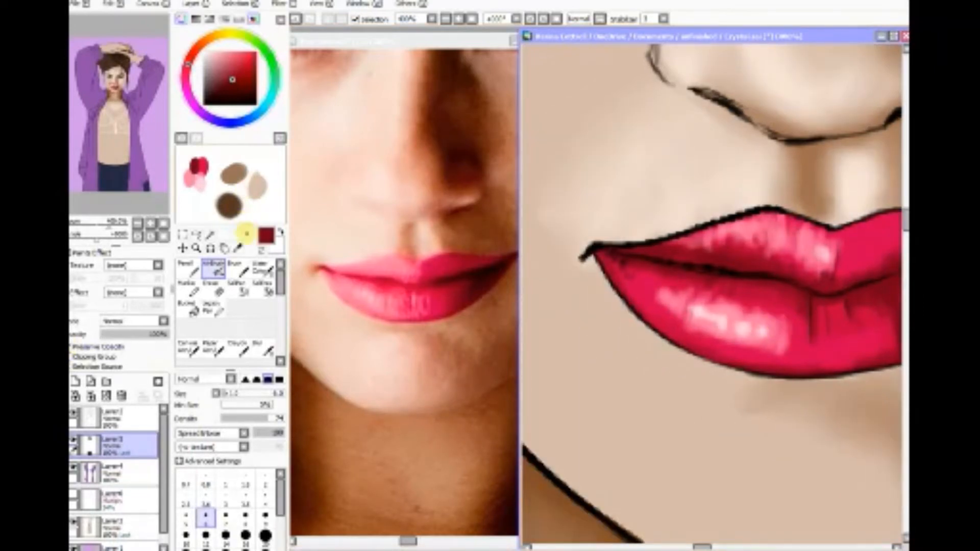
click(237, 248)
click(673, 299)
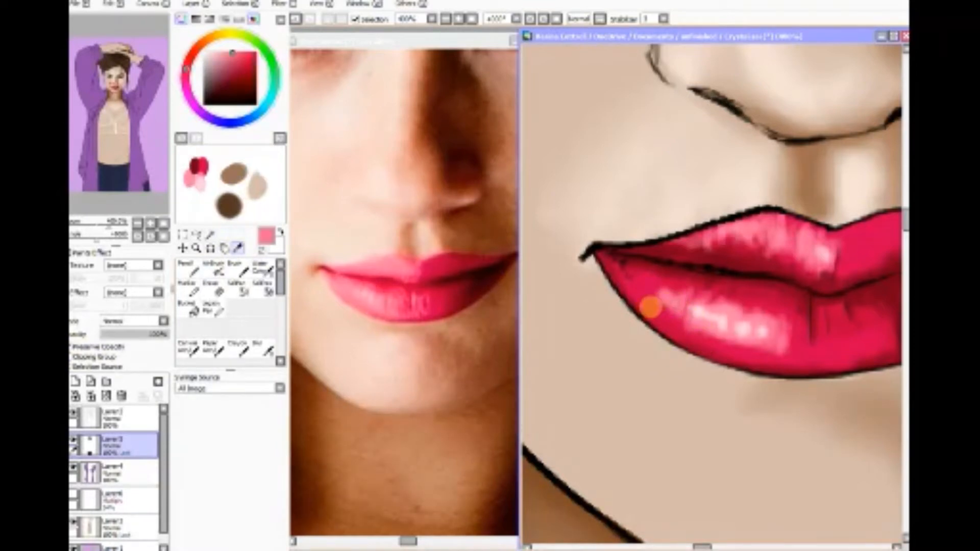
click(214, 269)
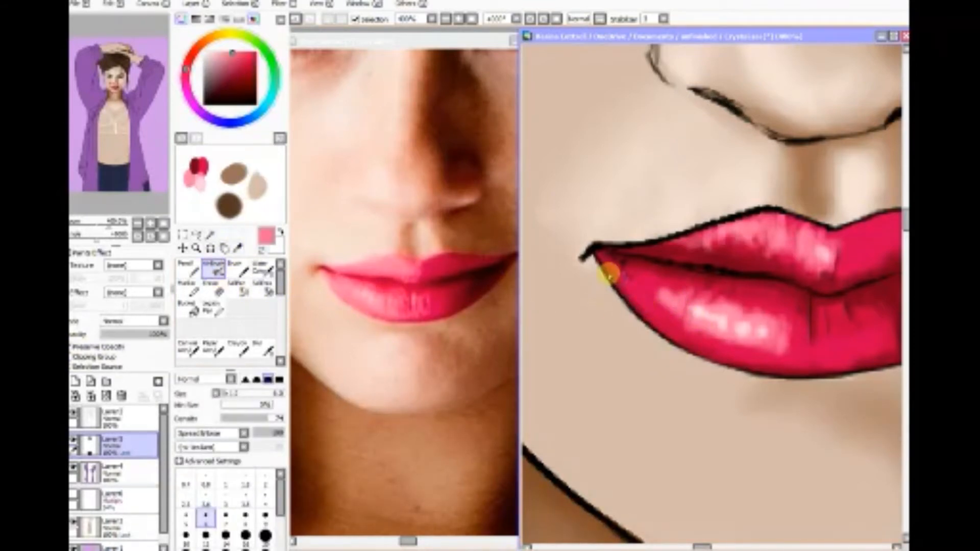
mouse_move(613, 269)
mouse_down()
mouse_move(634, 299)
mouse_move(612, 280)
mouse_move(666, 322)
mouse_up()
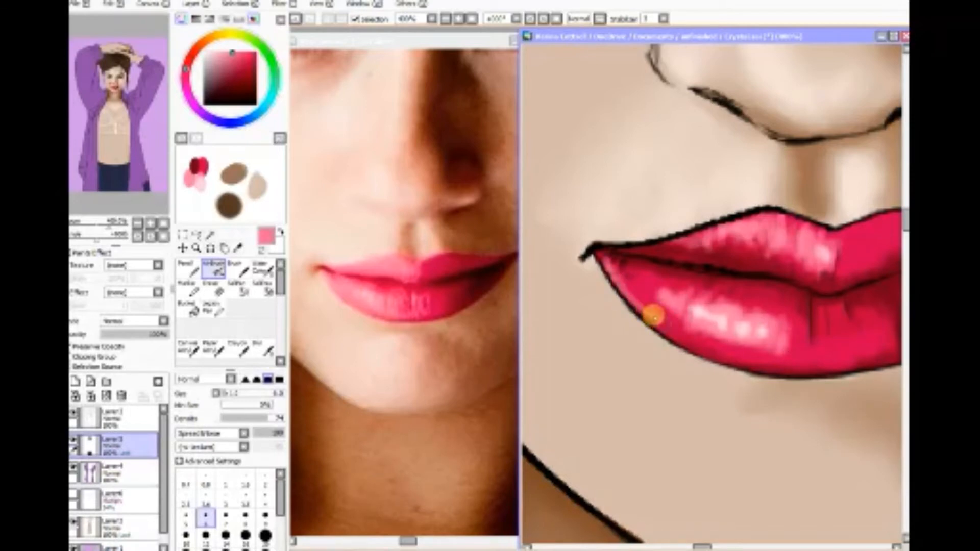
mouse_move(639, 267)
mouse_down()
mouse_move(648, 303)
mouse_move(670, 291)
mouse_move(681, 320)
mouse_move(651, 311)
mouse_move(700, 344)
mouse_up()
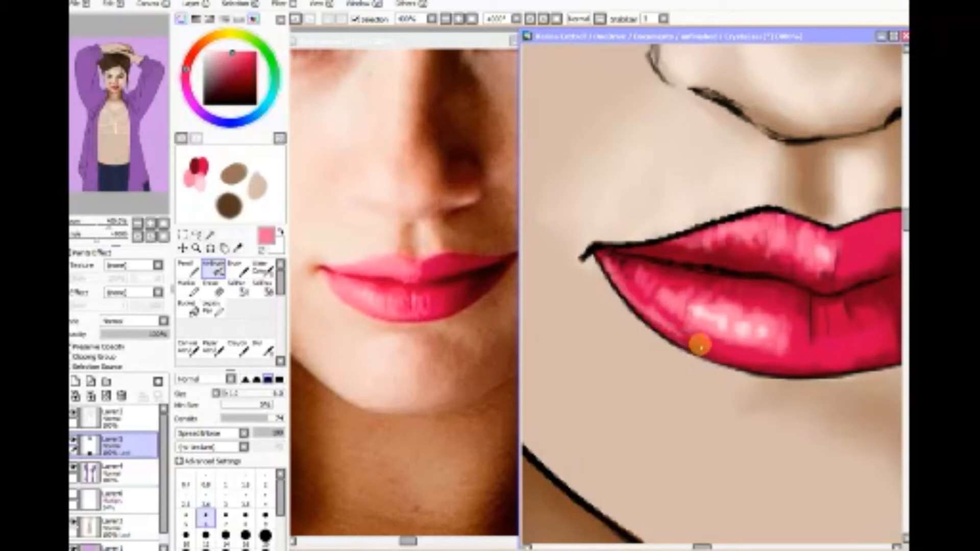
mouse_move(782, 382)
mouse_down()
mouse_move(651, 316)
mouse_move(667, 328)
mouse_move(620, 284)
mouse_move(655, 307)
mouse_move(648, 292)
mouse_move(670, 288)
mouse_move(678, 311)
mouse_up()
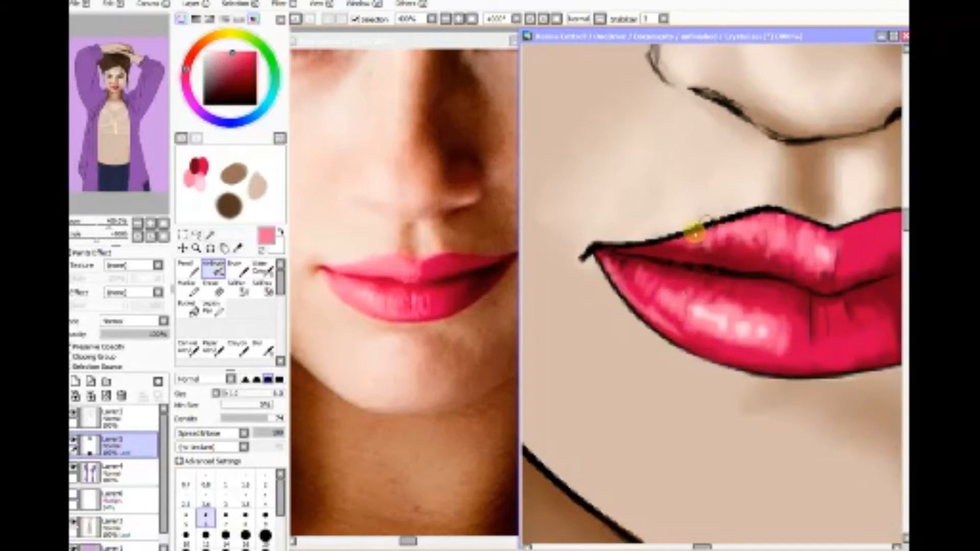
mouse_move(641, 247)
mouse_down()
mouse_move(695, 236)
mouse_move(693, 254)
mouse_move(681, 259)
mouse_move(689, 251)
mouse_move(697, 261)
mouse_move(635, 304)
mouse_up()
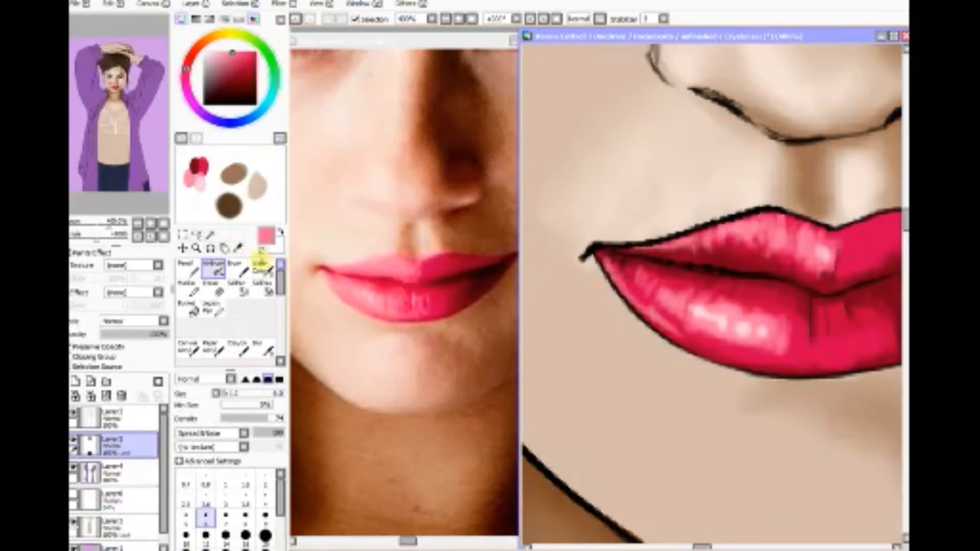
Step: Sample deep red from the lower lip's shaded left part and airbrush it over the new pink strokes near the left corner
click(237, 248)
click(663, 278)
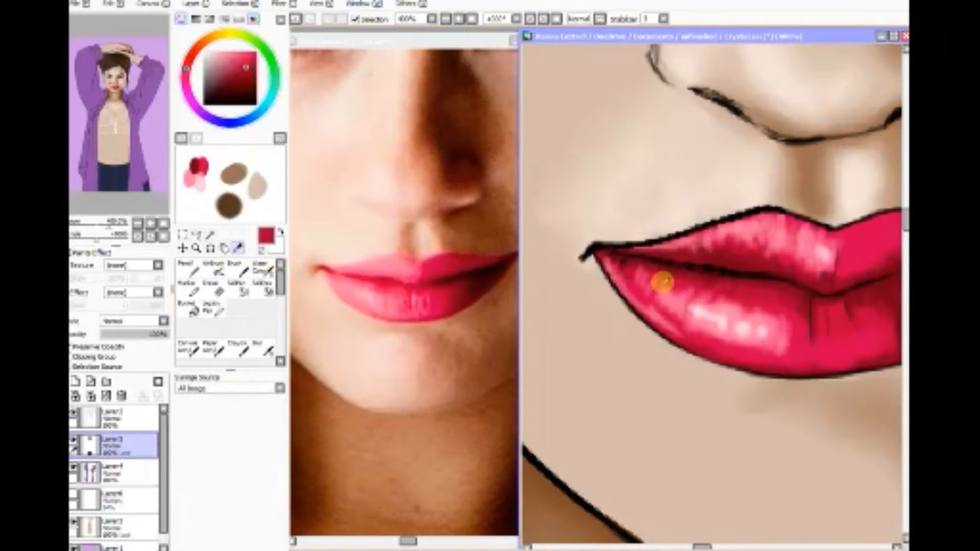
click(217, 271)
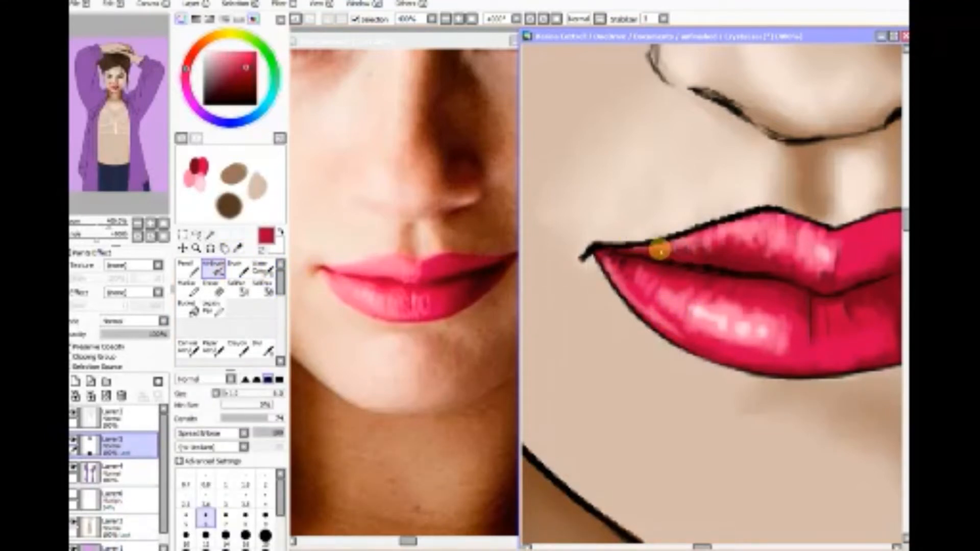
mouse_move(640, 249)
mouse_down()
mouse_move(737, 248)
mouse_move(762, 259)
mouse_move(767, 250)
mouse_move(784, 296)
mouse_move(774, 331)
mouse_up()
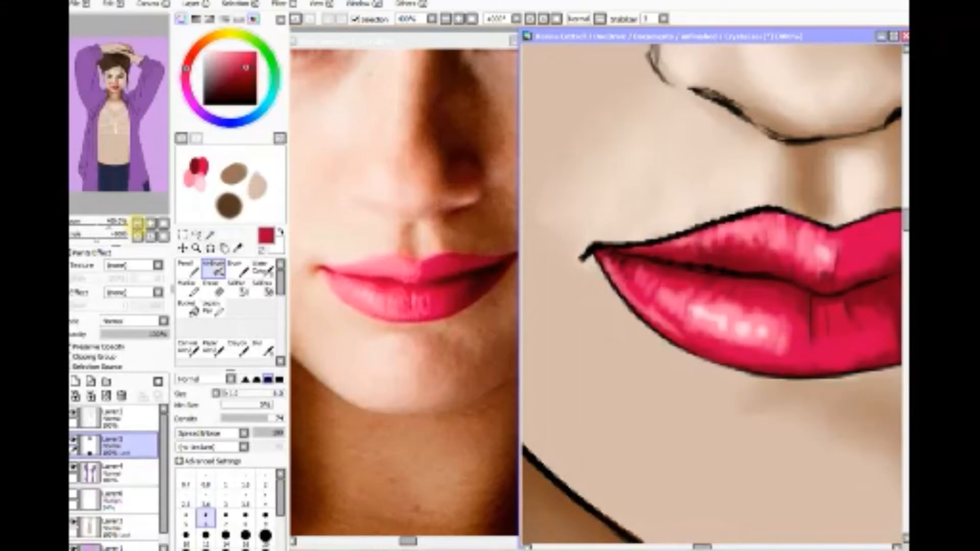
Step: Sample near-black maroon from the shadow between the photo's lips and airbrush it into the right corner of the painted mouth
click(138, 225)
click(138, 224)
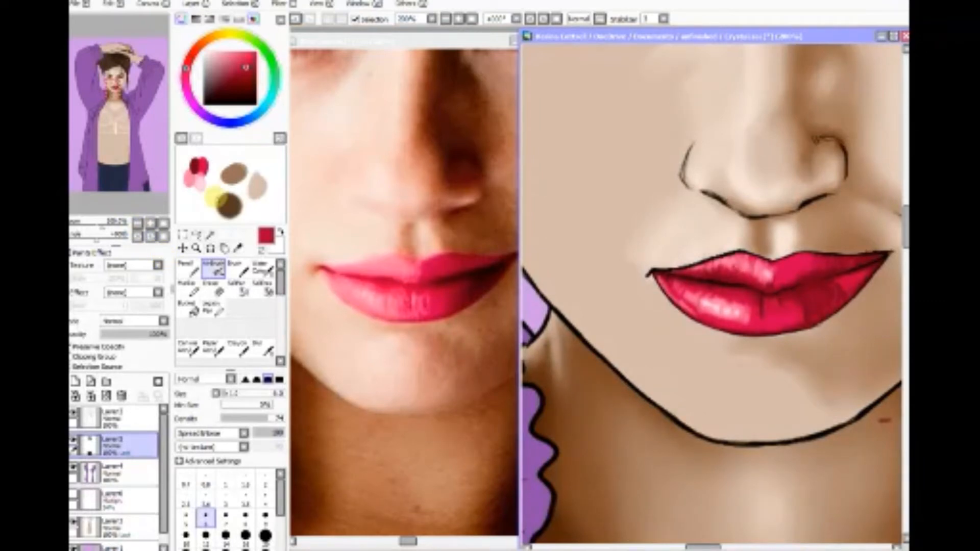
click(238, 247)
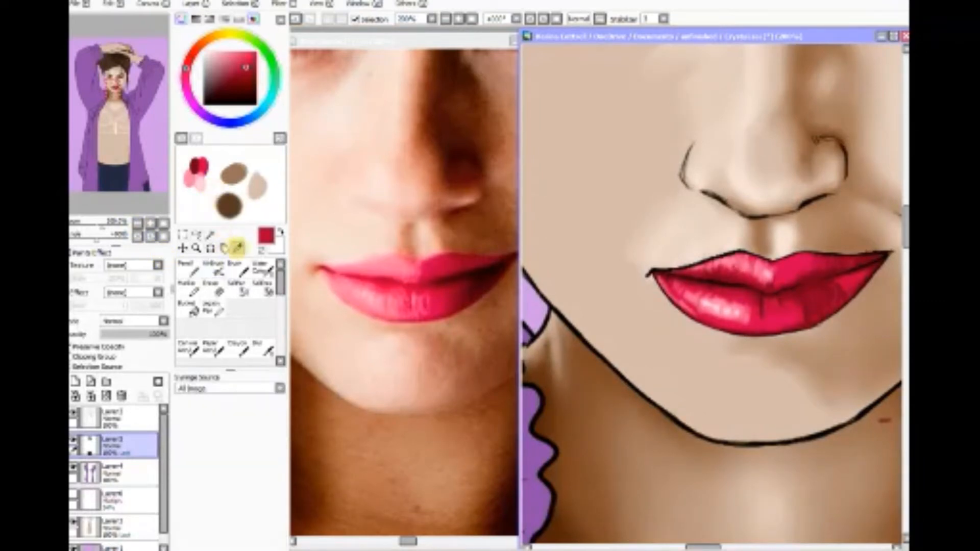
click(482, 278)
click(476, 281)
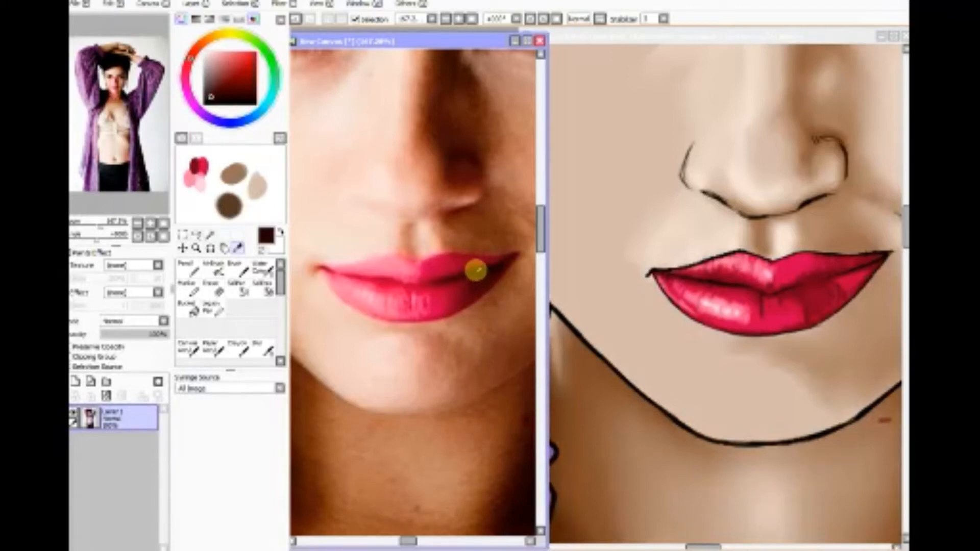
click(635, 37)
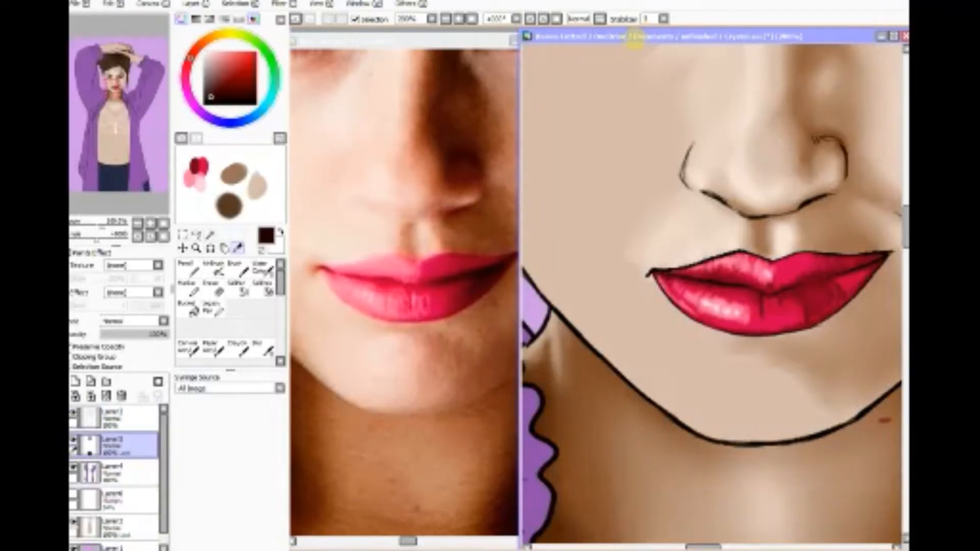
click(214, 268)
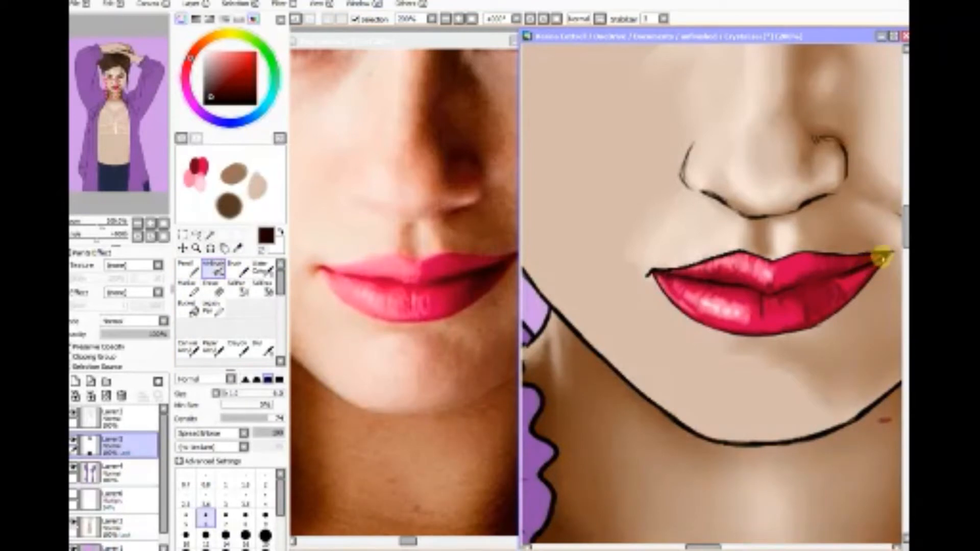
mouse_move(881, 257)
mouse_down()
mouse_move(843, 276)
mouse_move(868, 267)
mouse_move(855, 283)
mouse_up()
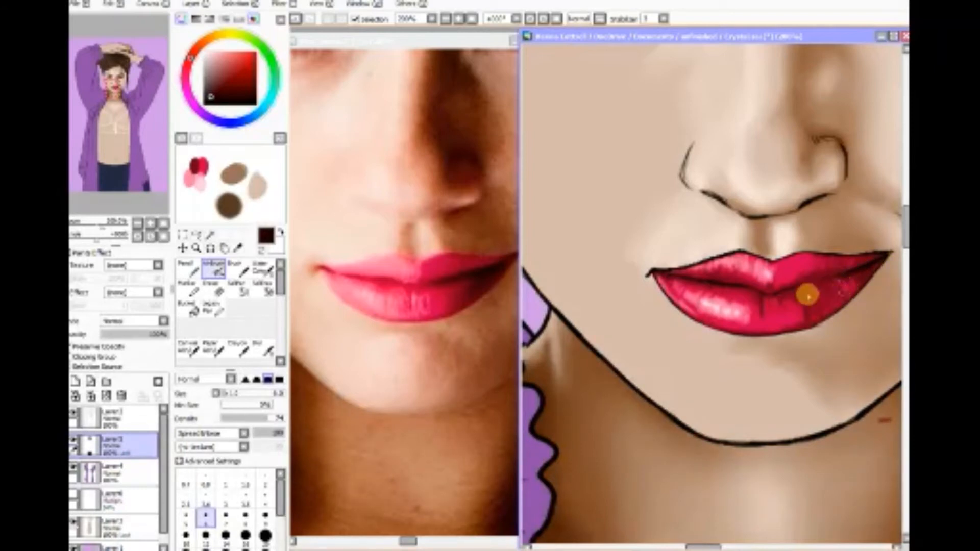
click(196, 247)
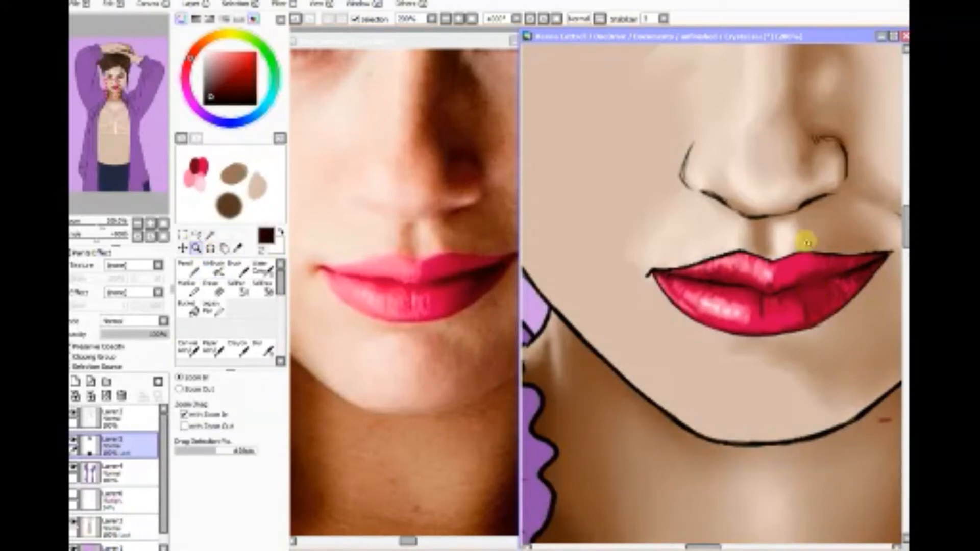
Step: Airbrush near-black maroon along the right half of the lip parting and into the lower lip's right crease, checking the bare line art
drag(764, 211, 892, 360)
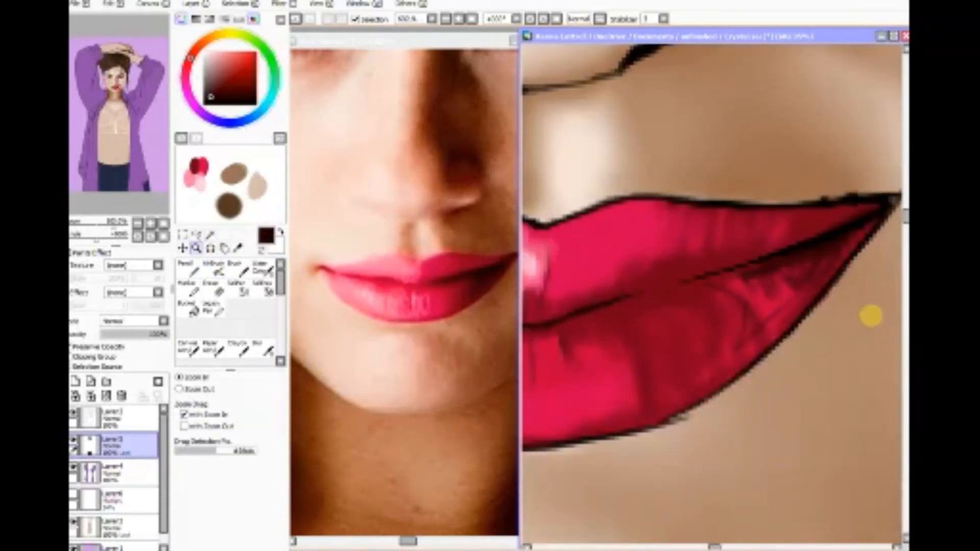
click(213, 269)
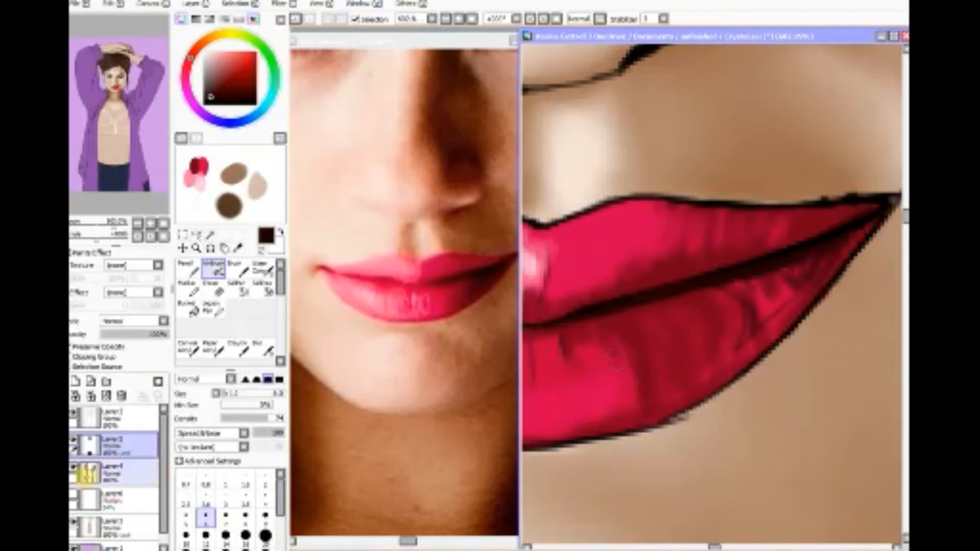
click(74, 440)
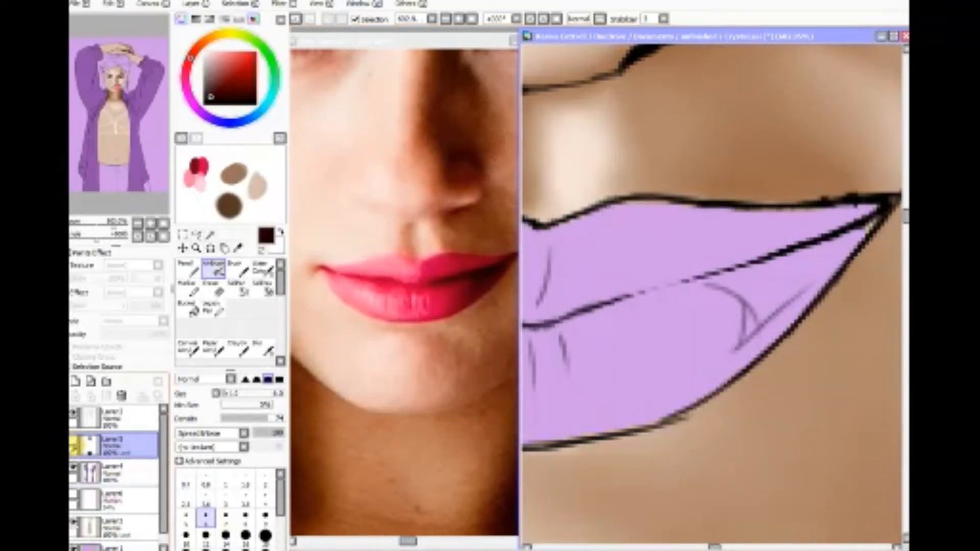
click(73, 442)
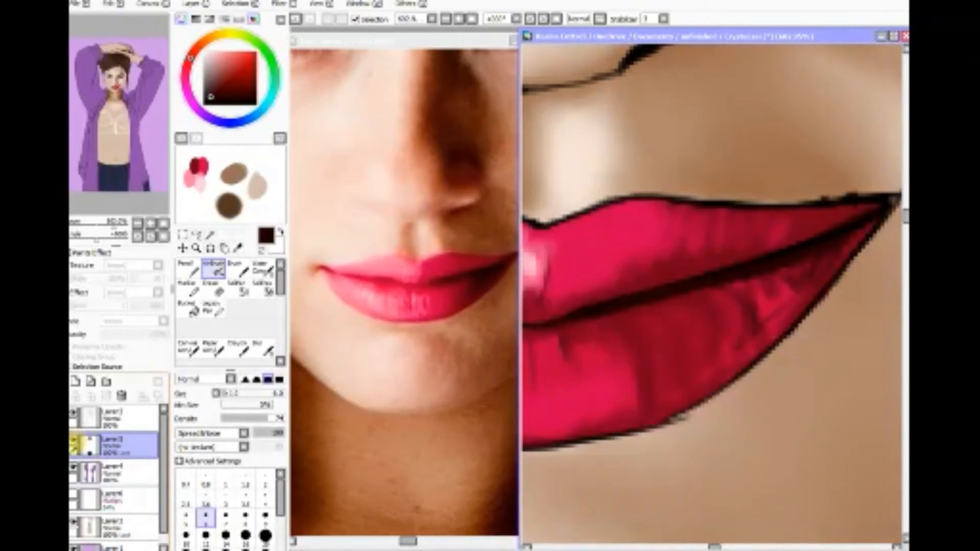
click(74, 442)
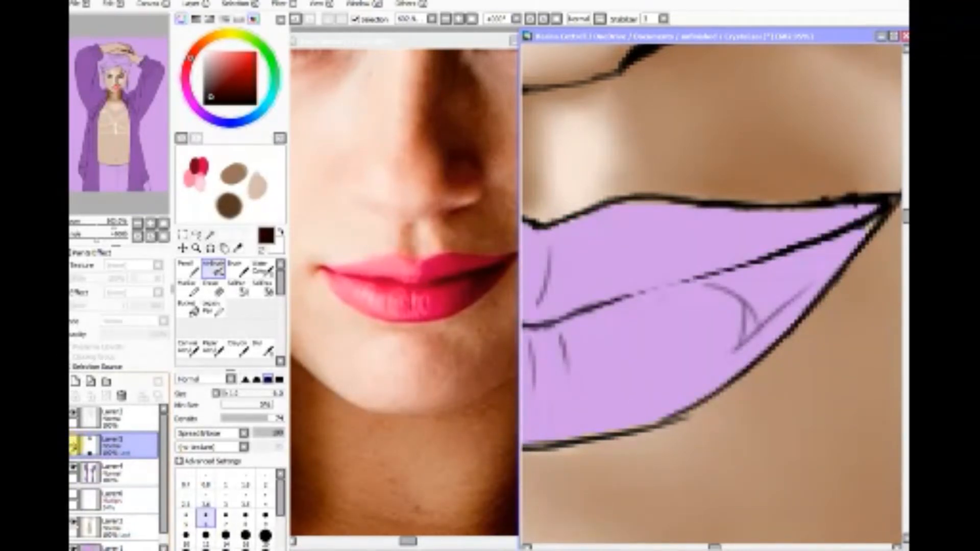
click(74, 442)
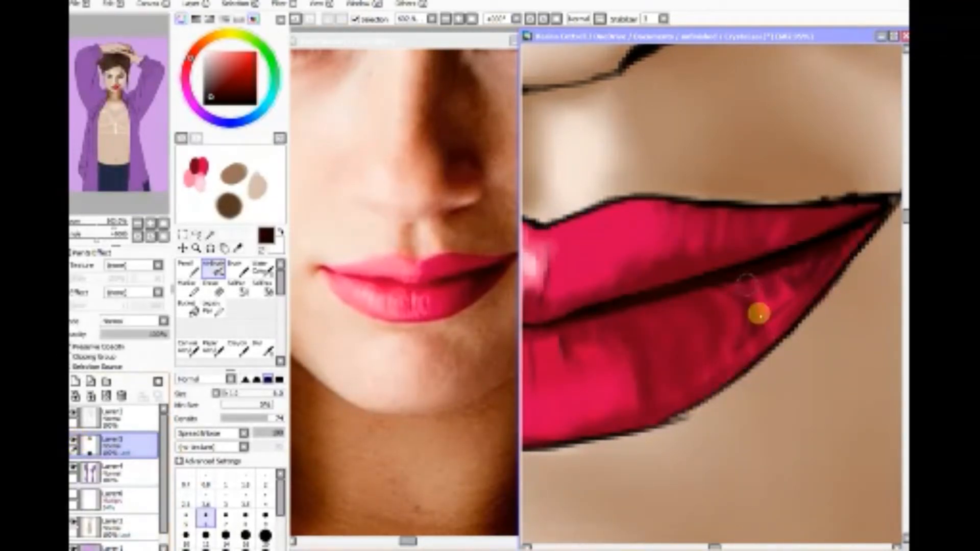
mouse_move(752, 297)
mouse_down()
mouse_move(744, 336)
mouse_move(753, 275)
mouse_move(769, 296)
mouse_move(823, 244)
mouse_move(759, 324)
mouse_move(825, 254)
mouse_move(809, 264)
mouse_move(818, 271)
mouse_move(831, 244)
mouse_move(759, 313)
mouse_move(750, 332)
mouse_move(764, 321)
mouse_move(764, 337)
mouse_move(743, 374)
mouse_move(882, 208)
mouse_move(777, 264)
mouse_move(704, 280)
mouse_move(742, 304)
mouse_move(698, 278)
mouse_move(733, 306)
mouse_move(710, 291)
mouse_move(701, 296)
mouse_move(713, 306)
mouse_move(674, 297)
mouse_move(585, 318)
mouse_move(703, 288)
mouse_move(759, 290)
mouse_move(819, 243)
mouse_move(803, 254)
mouse_move(806, 221)
mouse_move(826, 218)
mouse_move(833, 235)
mouse_move(803, 244)
mouse_move(783, 236)
mouse_move(761, 263)
mouse_move(714, 263)
mouse_up()
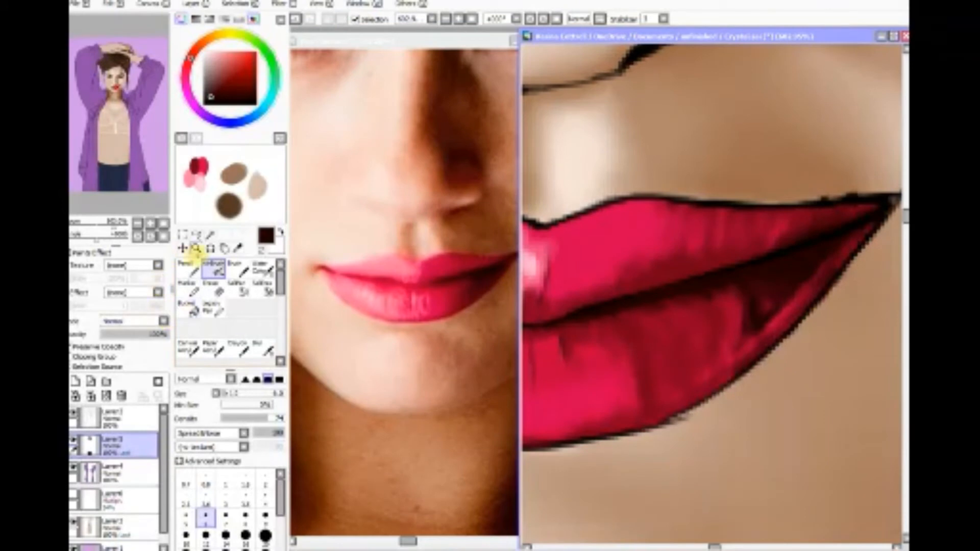
Step: Blur the shading and highlights on the right half of both painted lips at size 7
click(162, 223)
click(196, 247)
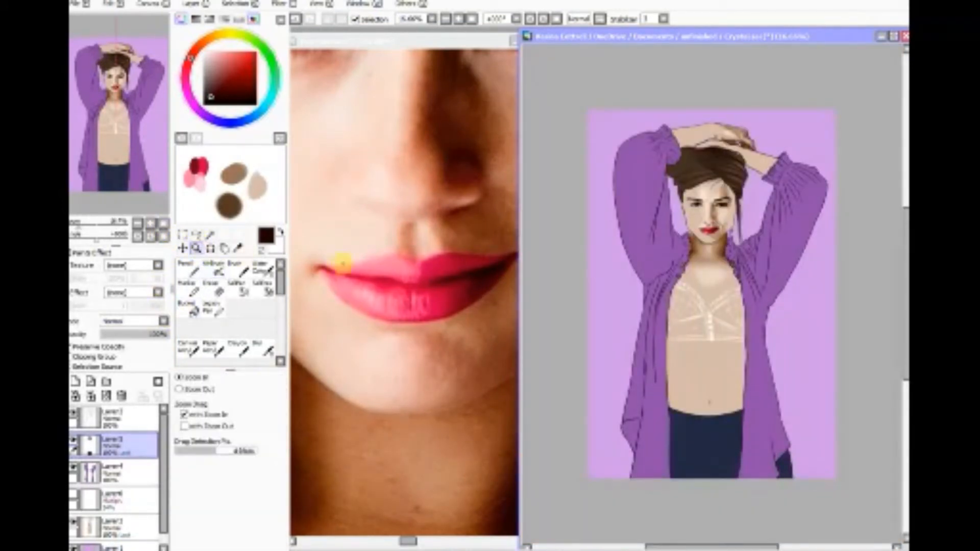
click(746, 254)
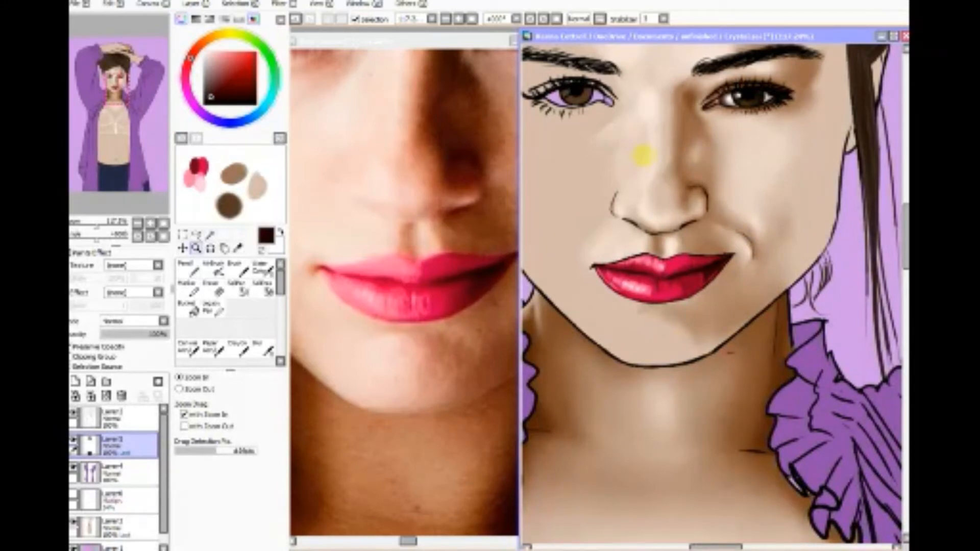
click(754, 331)
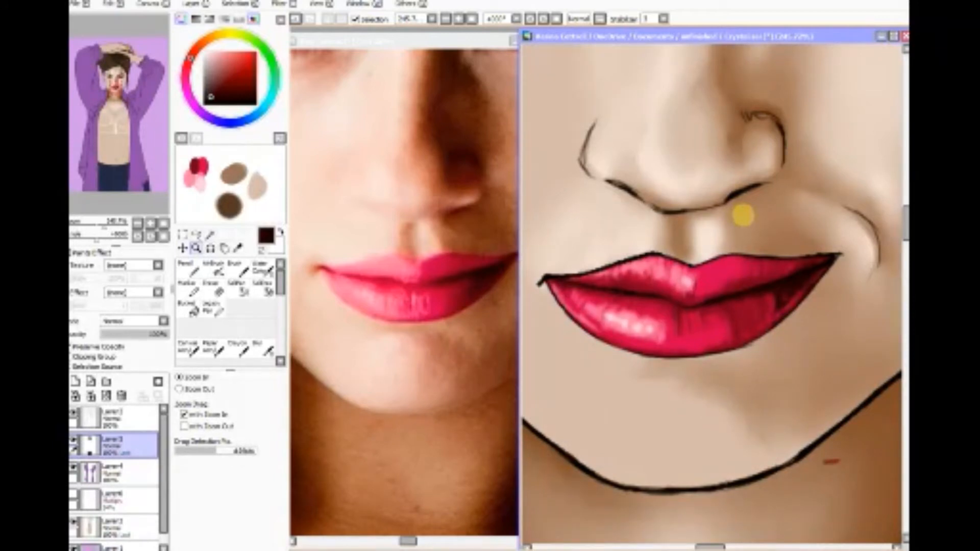
click(262, 348)
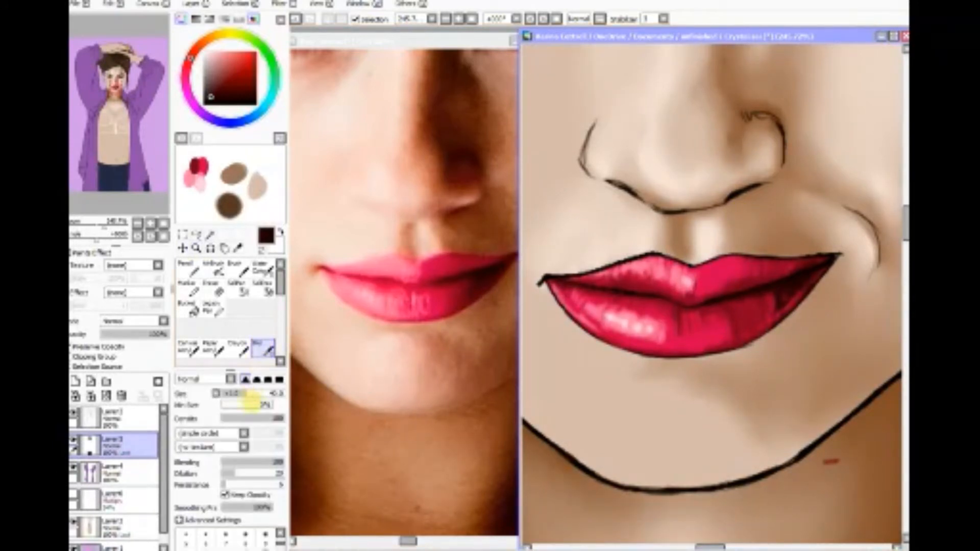
click(225, 536)
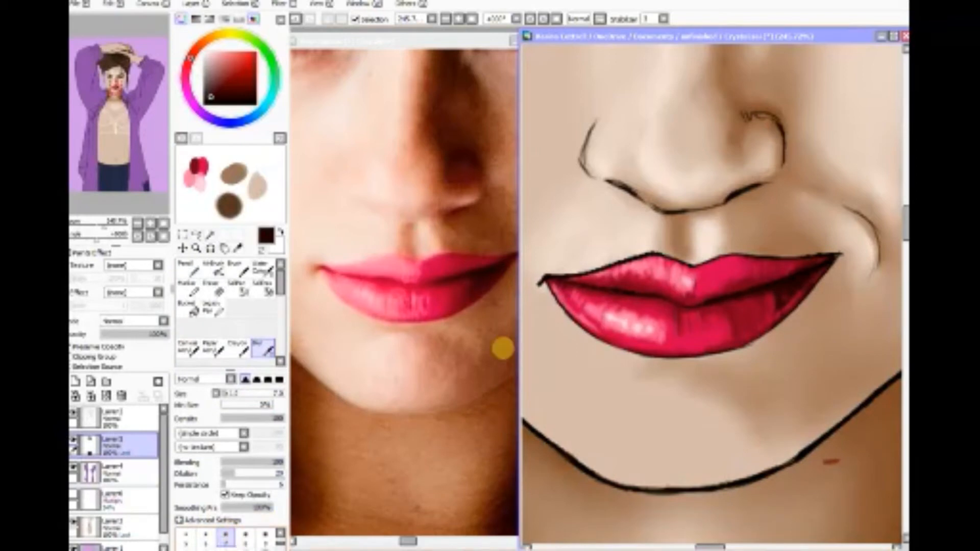
mouse_move(698, 304)
mouse_down()
mouse_move(719, 297)
mouse_move(763, 308)
mouse_move(743, 318)
mouse_move(763, 305)
mouse_up()
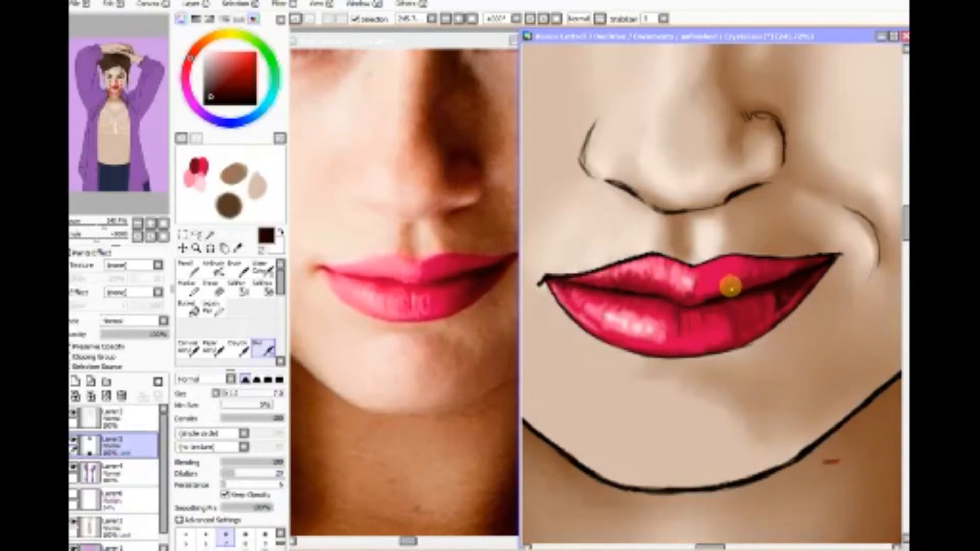
drag(728, 277, 731, 267)
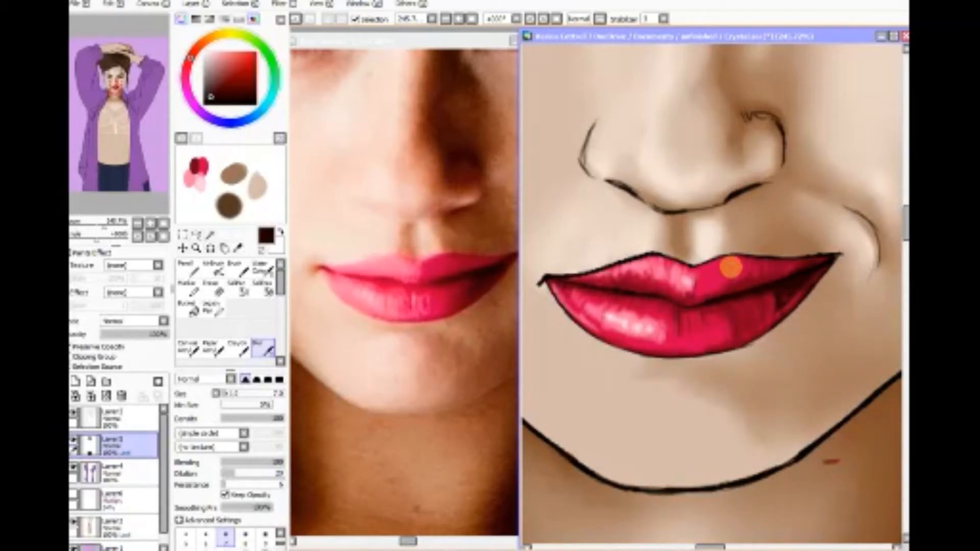
Step: Erase the stray red mark on the neck below the jawline, with opacity preservation off for the erasing only
click(212, 289)
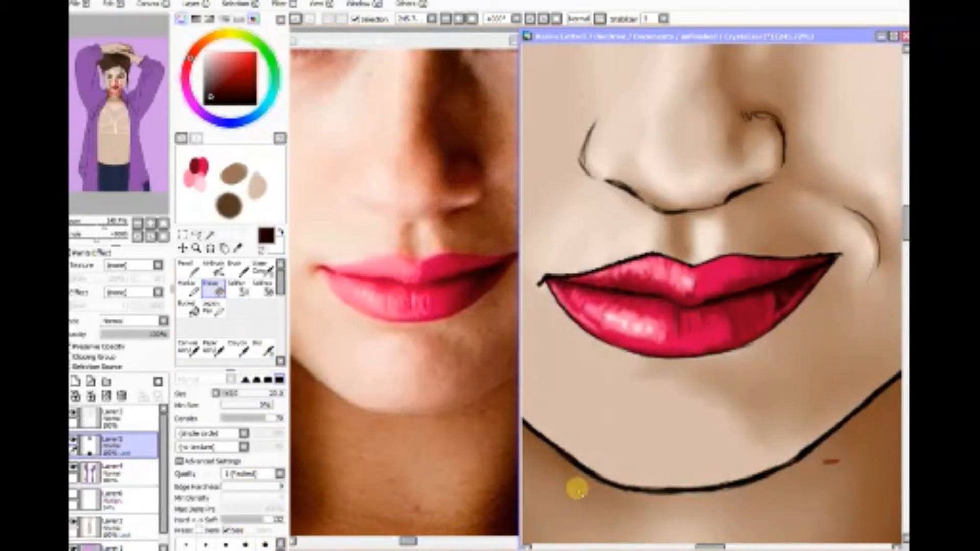
click(830, 462)
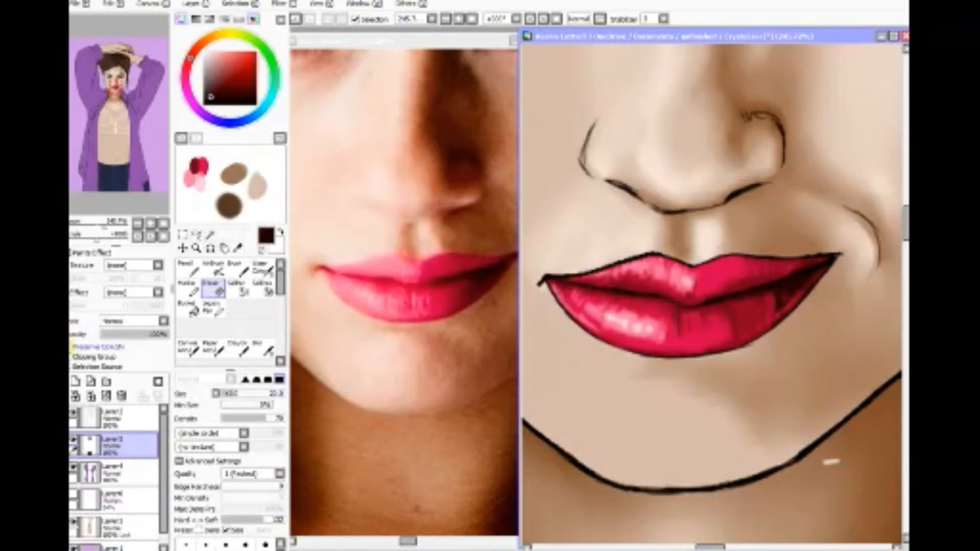
drag(842, 459, 823, 470)
click(72, 346)
Step: Blur the left corner of the painted mouth at size 6 and compare it with the line art by briefly hiding the lip layer
click(262, 350)
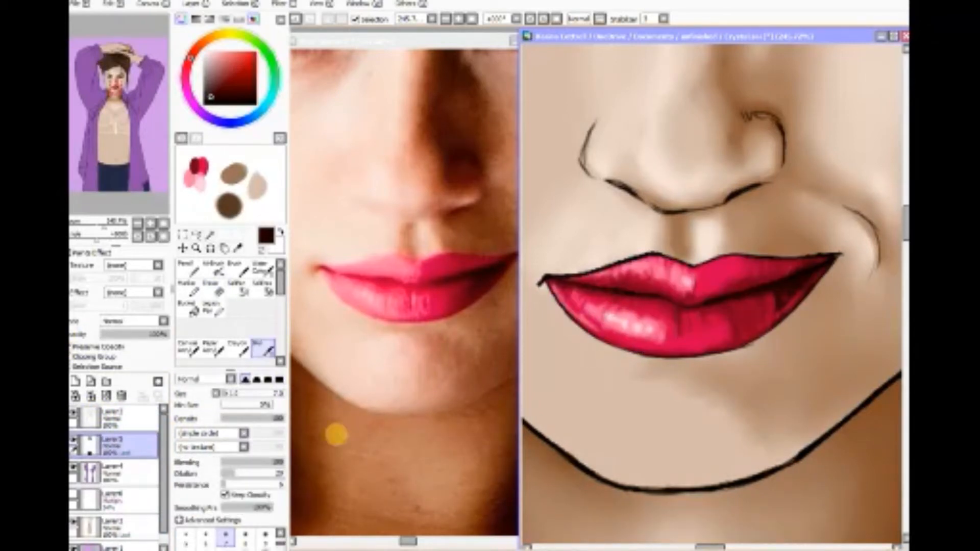
click(205, 536)
drag(589, 280, 568, 294)
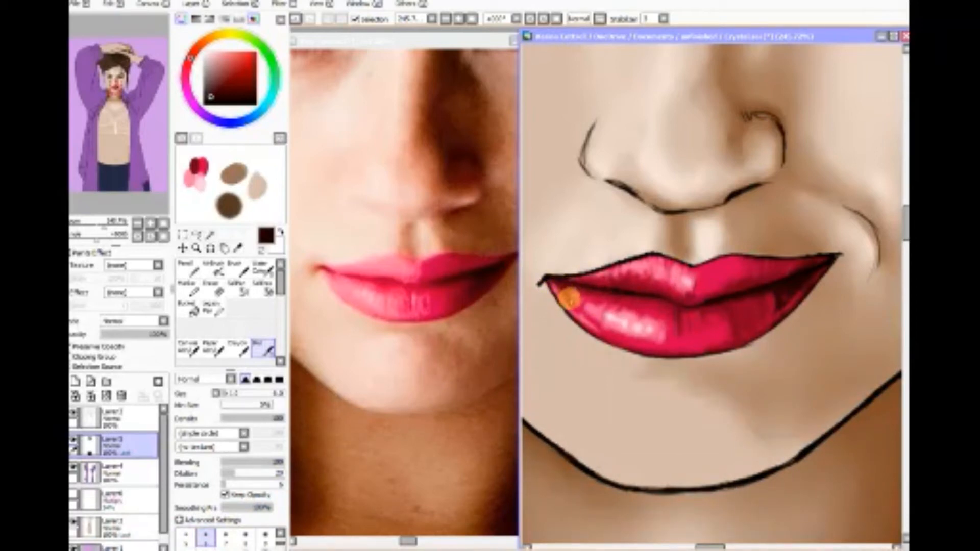
drag(570, 298, 573, 302)
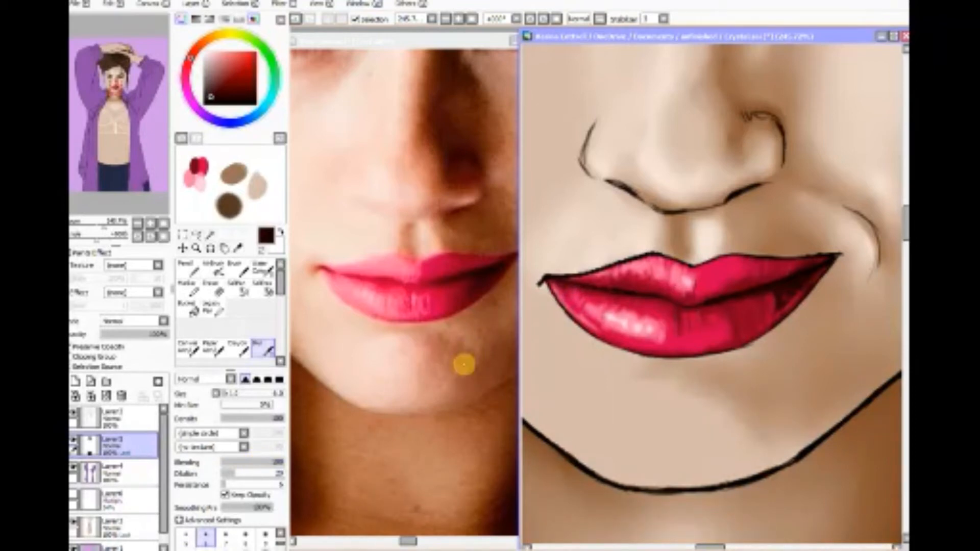
click(74, 441)
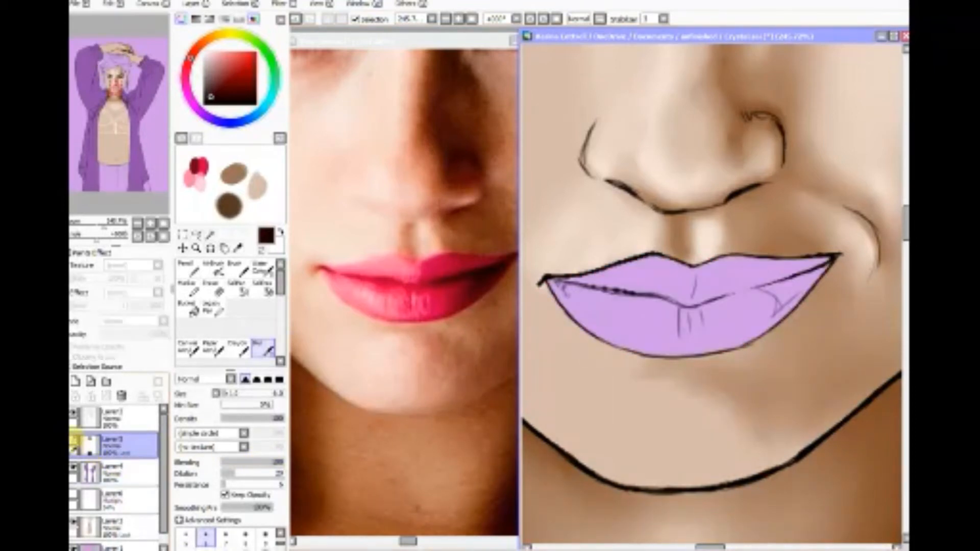
click(74, 441)
Step: Blur the highlights, parting shadow and creases across both lips at size 6 to smooth the colour transitions
mouse_move(578, 317)
mouse_down()
mouse_move(602, 302)
mouse_move(585, 315)
mouse_move(600, 324)
mouse_move(616, 316)
mouse_move(617, 333)
mouse_move(633, 315)
mouse_up()
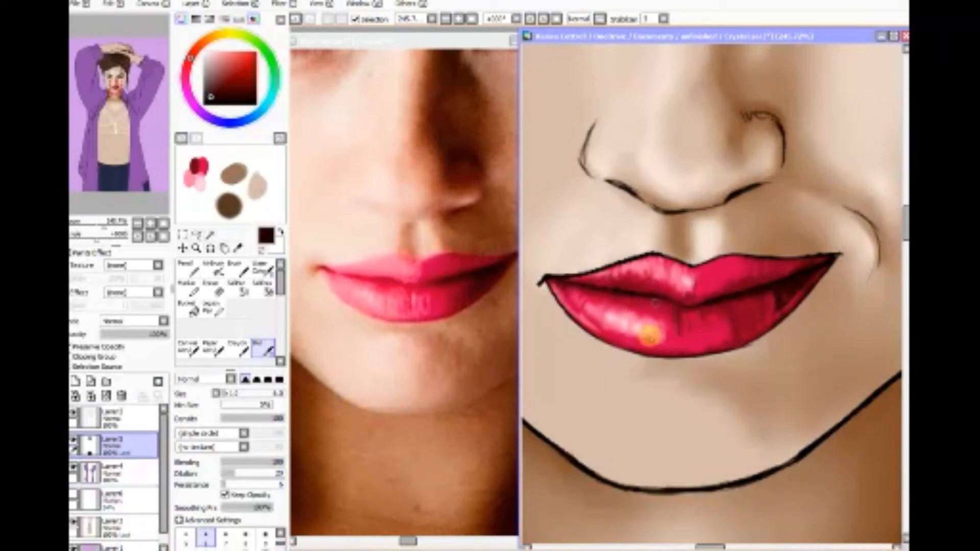
mouse_move(662, 330)
mouse_down()
mouse_move(669, 352)
mouse_move(616, 298)
mouse_move(564, 298)
mouse_move(554, 283)
mouse_move(568, 301)
mouse_move(592, 289)
mouse_move(599, 311)
mouse_move(575, 318)
mouse_move(600, 326)
mouse_move(646, 305)
mouse_move(664, 329)
mouse_move(661, 343)
mouse_move(621, 346)
mouse_move(612, 337)
mouse_move(675, 346)
mouse_move(622, 284)
mouse_up()
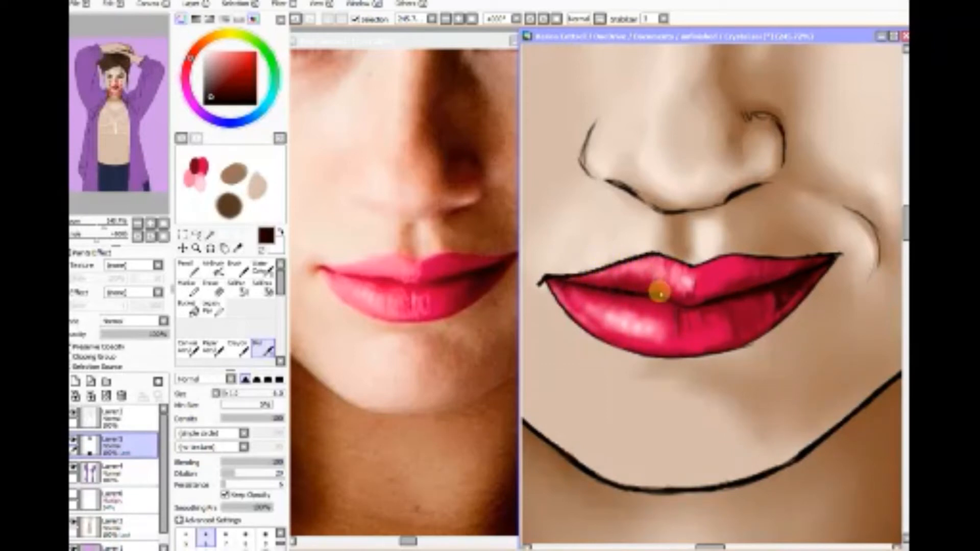
mouse_move(667, 300)
mouse_down()
mouse_move(591, 286)
mouse_move(666, 292)
mouse_move(655, 286)
mouse_move(599, 287)
mouse_move(632, 289)
mouse_move(649, 298)
mouse_move(613, 298)
mouse_move(662, 306)
mouse_move(612, 269)
mouse_move(602, 270)
mouse_move(664, 284)
mouse_move(683, 302)
mouse_move(714, 303)
mouse_move(689, 357)
mouse_move(719, 341)
mouse_move(729, 348)
mouse_move(674, 350)
mouse_move(728, 346)
mouse_move(701, 353)
mouse_move(723, 309)
mouse_move(737, 341)
mouse_move(717, 311)
mouse_move(757, 296)
mouse_move(772, 308)
mouse_move(753, 329)
mouse_move(721, 339)
mouse_move(742, 328)
mouse_move(723, 306)
mouse_move(746, 285)
mouse_move(746, 259)
mouse_move(760, 254)
mouse_move(802, 278)
mouse_move(772, 320)
mouse_move(772, 295)
mouse_move(754, 327)
mouse_move(791, 282)
mouse_move(774, 317)
mouse_move(711, 346)
mouse_move(717, 315)
mouse_move(730, 323)
mouse_move(683, 350)
mouse_move(728, 313)
mouse_move(675, 313)
mouse_move(690, 310)
mouse_move(696, 278)
mouse_move(734, 262)
mouse_move(785, 267)
mouse_move(742, 258)
mouse_move(757, 262)
mouse_move(731, 276)
mouse_move(731, 292)
mouse_move(597, 278)
mouse_move(652, 270)
mouse_move(592, 280)
mouse_move(656, 273)
mouse_move(605, 273)
mouse_move(602, 286)
mouse_move(595, 274)
mouse_move(638, 273)
mouse_move(627, 267)
mouse_move(667, 316)
mouse_move(614, 277)
mouse_move(649, 265)
mouse_move(682, 282)
mouse_move(668, 312)
mouse_move(616, 317)
mouse_move(591, 308)
mouse_move(590, 323)
mouse_move(799, 260)
mouse_up()
drag(626, 312, 685, 361)
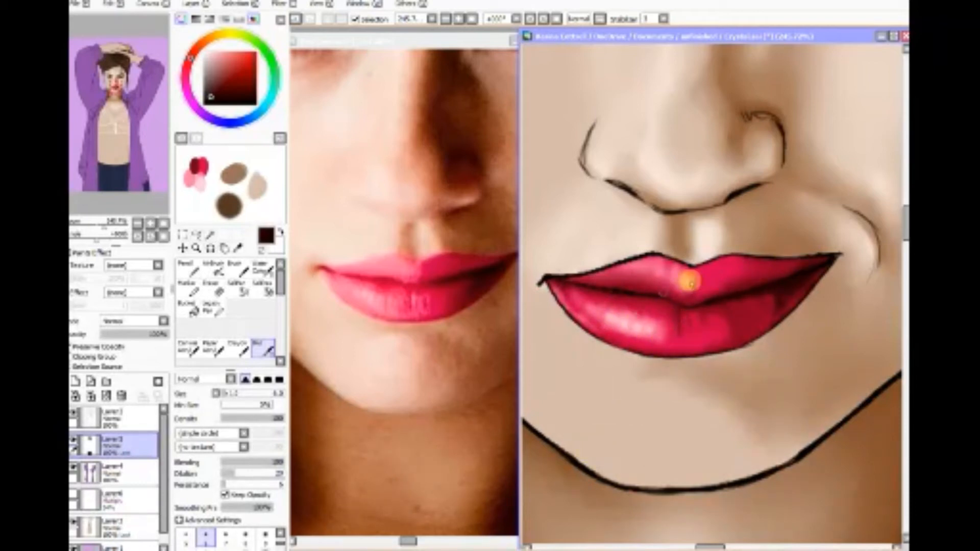
mouse_move(690, 282)
mouse_down()
mouse_move(743, 275)
mouse_move(689, 275)
mouse_move(765, 265)
mouse_up()
mouse_move(714, 326)
mouse_down()
mouse_move(702, 328)
mouse_move(727, 341)
mouse_move(763, 313)
mouse_move(757, 300)
mouse_move(739, 308)
mouse_move(759, 310)
mouse_move(713, 343)
mouse_move(656, 345)
mouse_move(617, 321)
mouse_move(597, 323)
mouse_move(642, 349)
mouse_up()
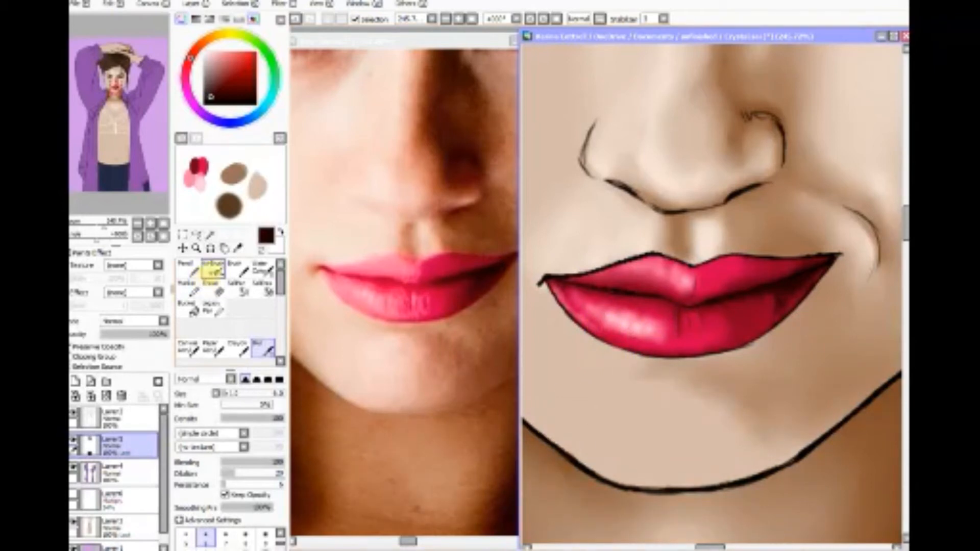
Step: Sample light pink from the lower lip's highlight and airbrush it back over the highlight's centre at size 6
click(213, 269)
click(237, 249)
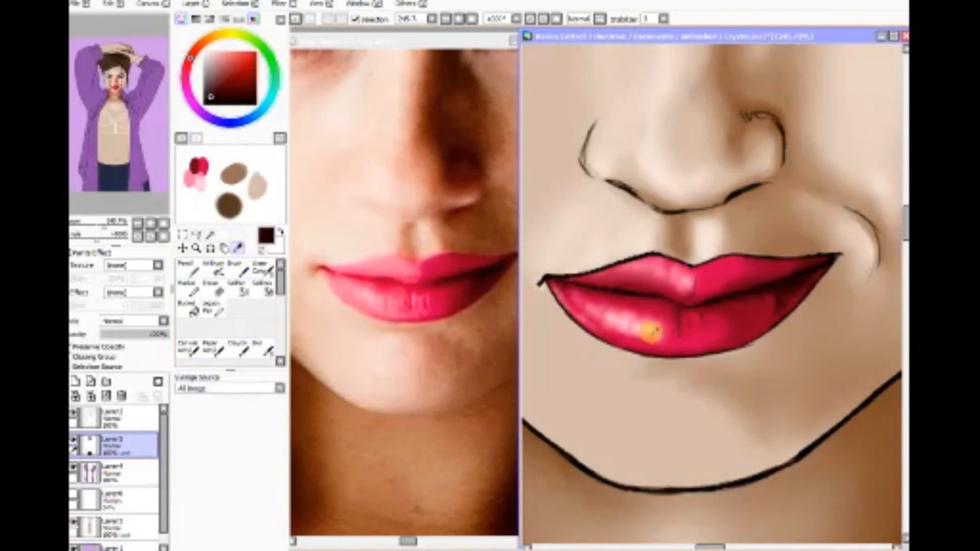
click(621, 319)
click(213, 269)
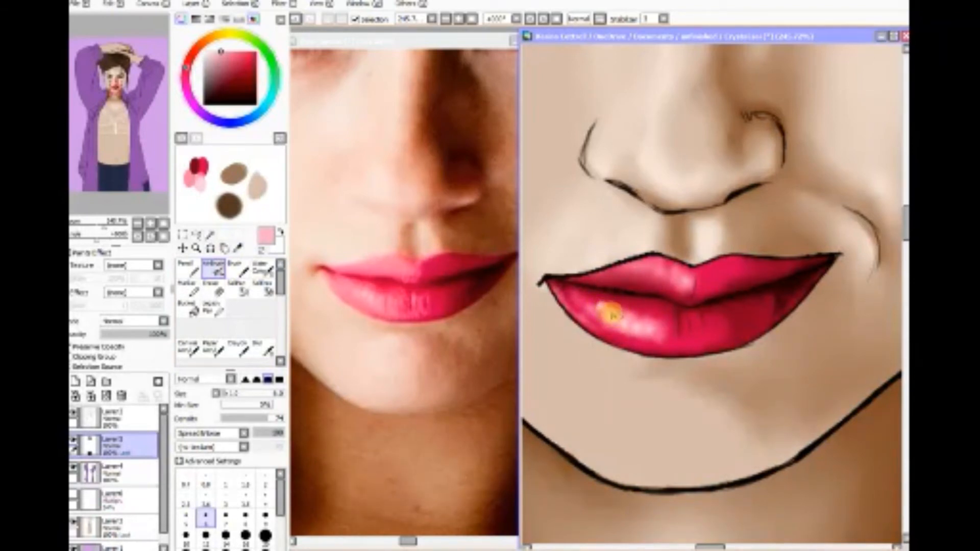
drag(607, 319, 634, 328)
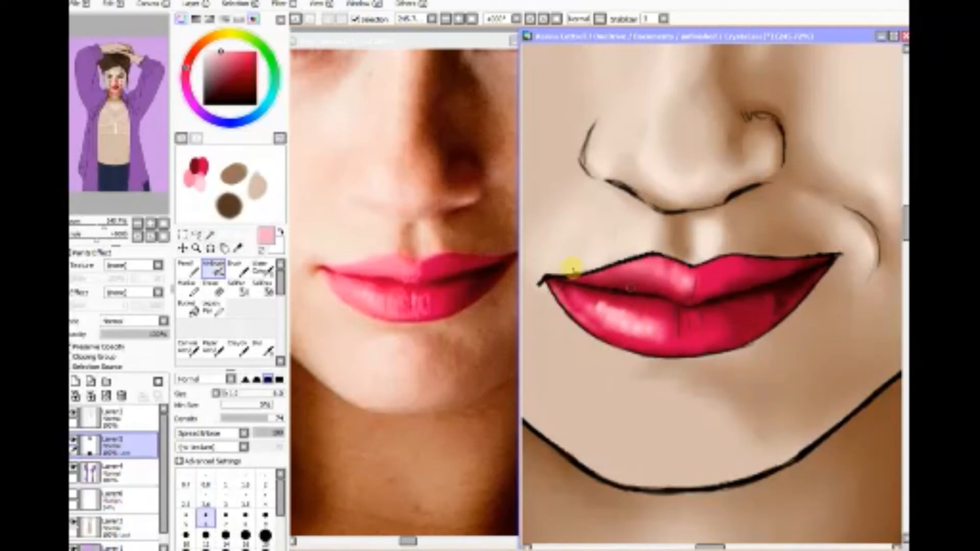
Step: Sample a deeper pink from the lower lip's highlight and airbrush short strokes around the highlight's left end
click(239, 248)
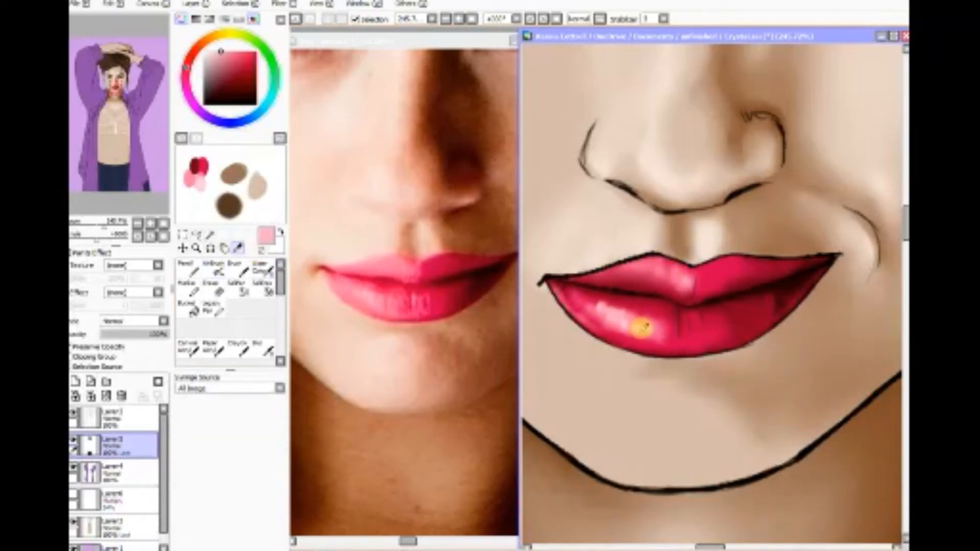
click(213, 266)
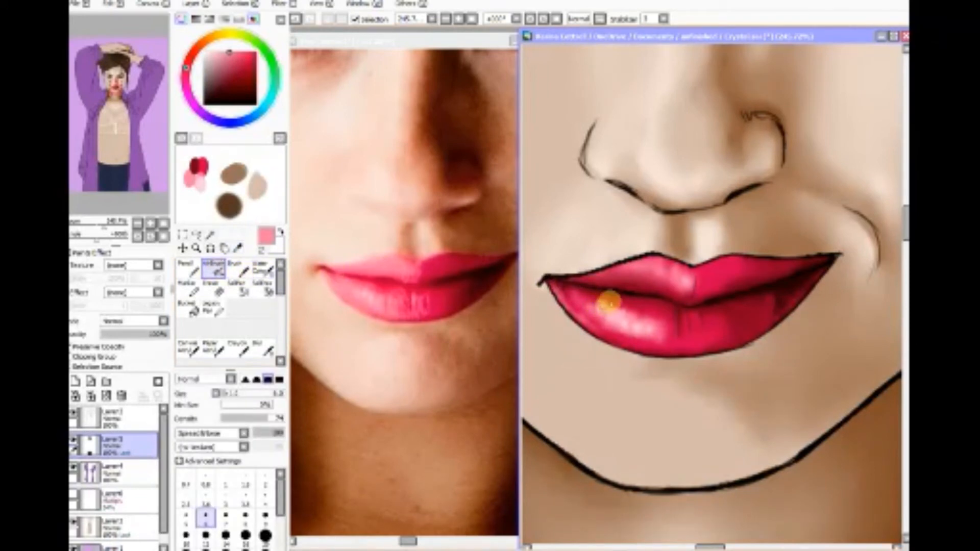
drag(586, 301, 600, 302)
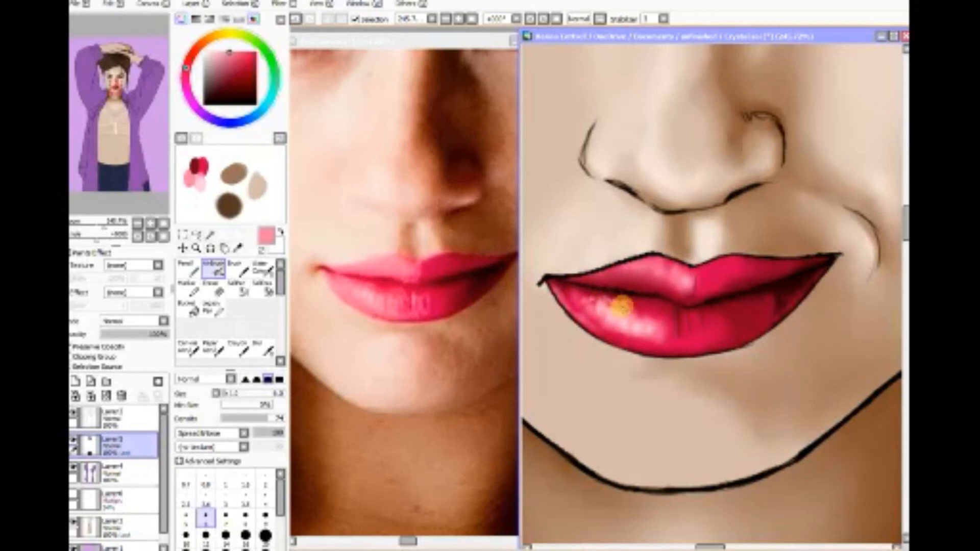
mouse_move(591, 303)
mouse_down()
mouse_move(628, 314)
mouse_move(602, 323)
mouse_up()
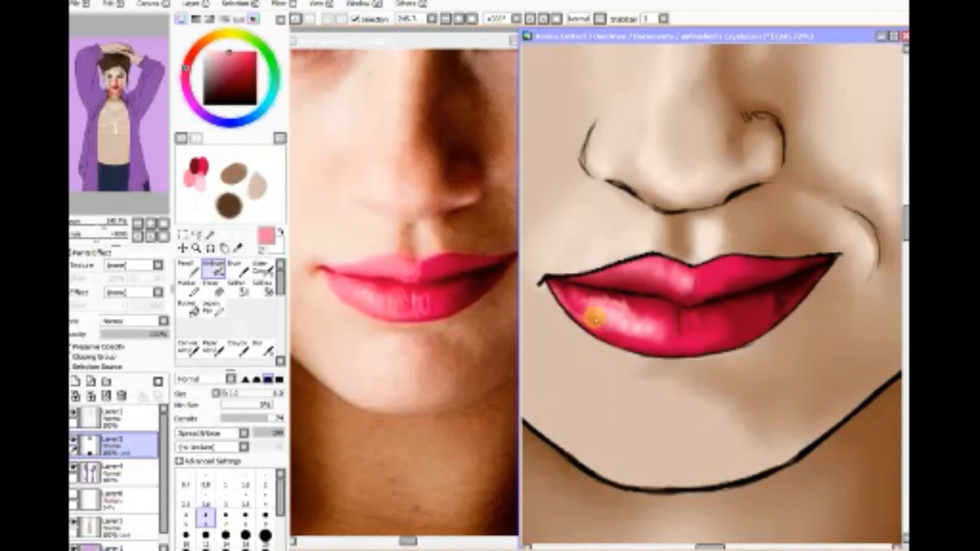
Step: Try airbrushing crimson sampled from the lower lip's centre over the right side of the highlight, and undo the strokes
click(239, 247)
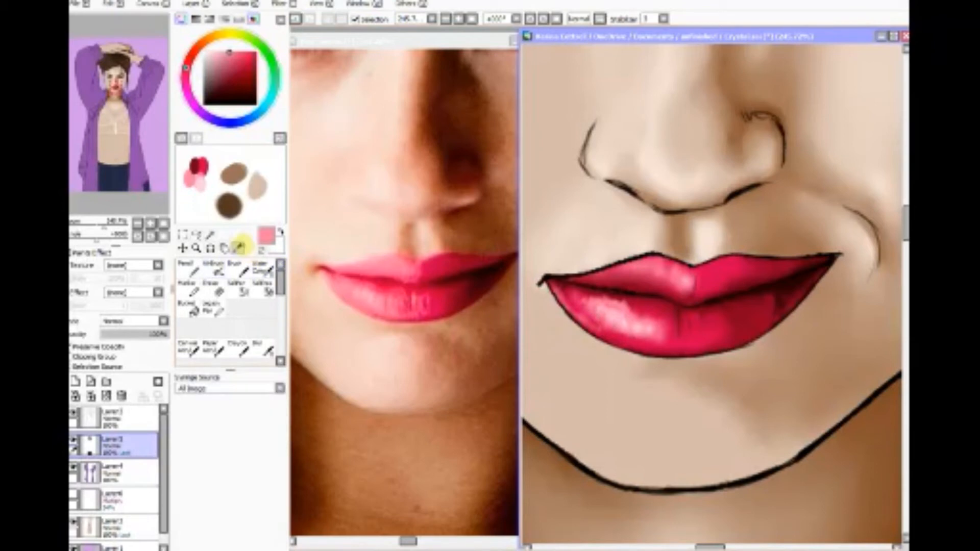
click(674, 327)
click(214, 269)
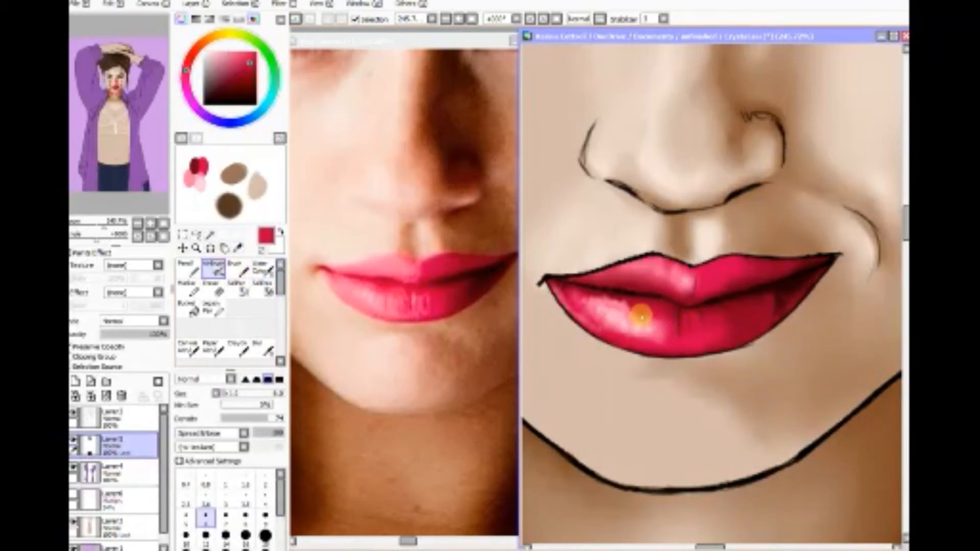
mouse_move(633, 320)
mouse_down()
mouse_move(643, 336)
mouse_move(657, 311)
mouse_move(665, 340)
mouse_move(643, 306)
mouse_move(632, 336)
mouse_move(647, 292)
mouse_up()
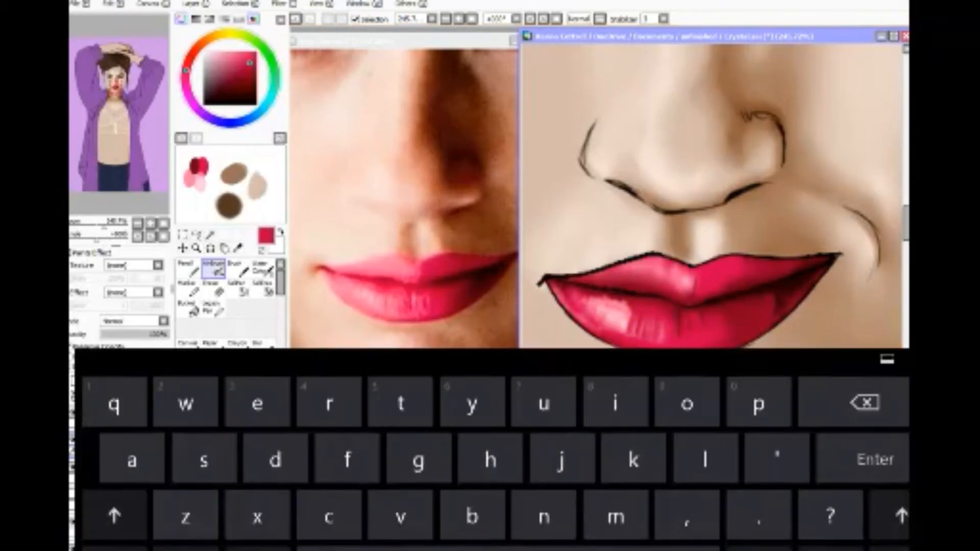
key(ctrl+z)
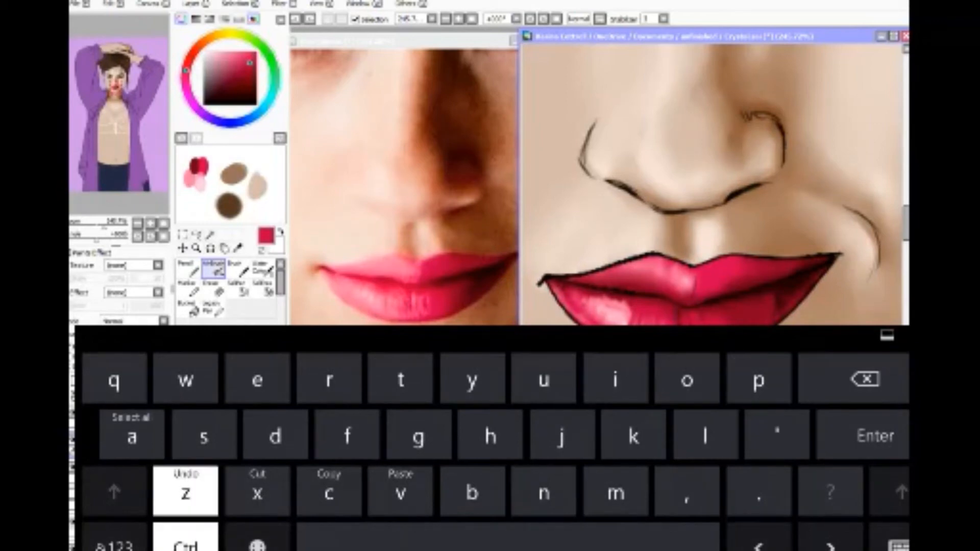
key(ctrl+z)
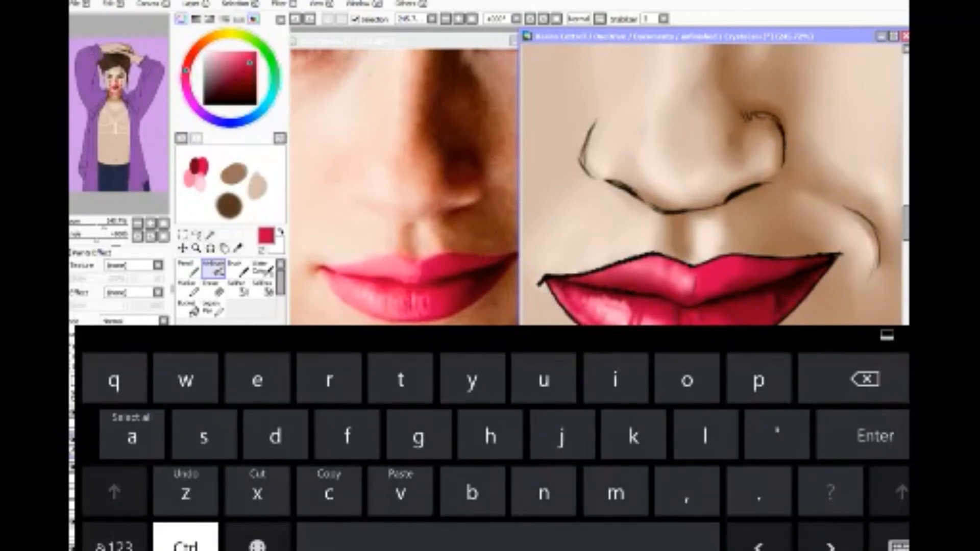
Step: Undo the last crimson stroke and blur the highlight on the lower lip
key(ctrl+z)
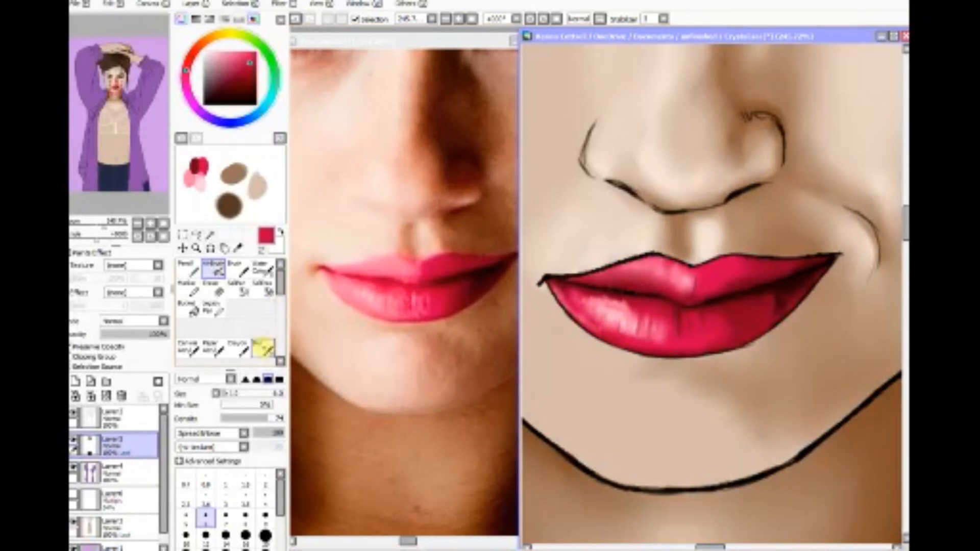
click(263, 349)
mouse_move(623, 300)
mouse_down()
mouse_move(585, 312)
mouse_move(628, 294)
mouse_move(645, 333)
mouse_move(668, 342)
mouse_move(629, 296)
mouse_move(644, 312)
mouse_move(612, 298)
mouse_move(660, 308)
mouse_move(642, 306)
mouse_move(724, 341)
mouse_move(652, 340)
mouse_move(698, 327)
mouse_move(638, 323)
mouse_up()
Step: Airbrush thin crimson crease strokes through the lower lip's highlight at a lowered density
key(alt)
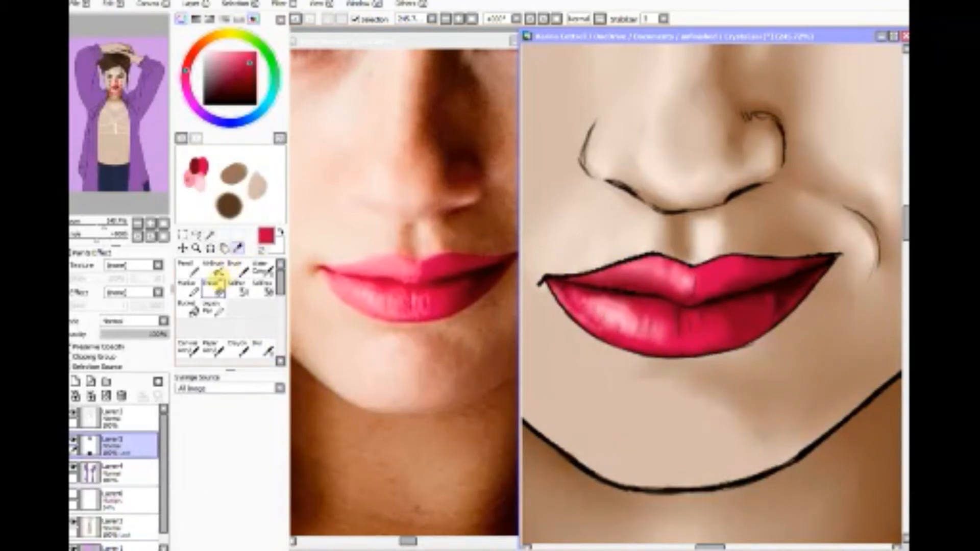
click(213, 268)
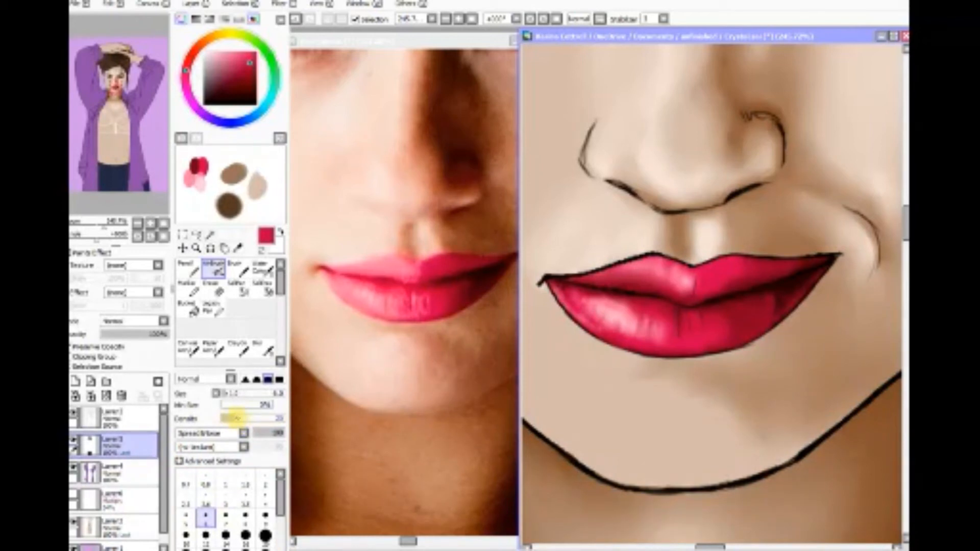
mouse_move(647, 291)
mouse_down()
mouse_move(638, 327)
mouse_move(671, 320)
mouse_move(649, 332)
mouse_move(638, 317)
mouse_move(645, 330)
mouse_up()
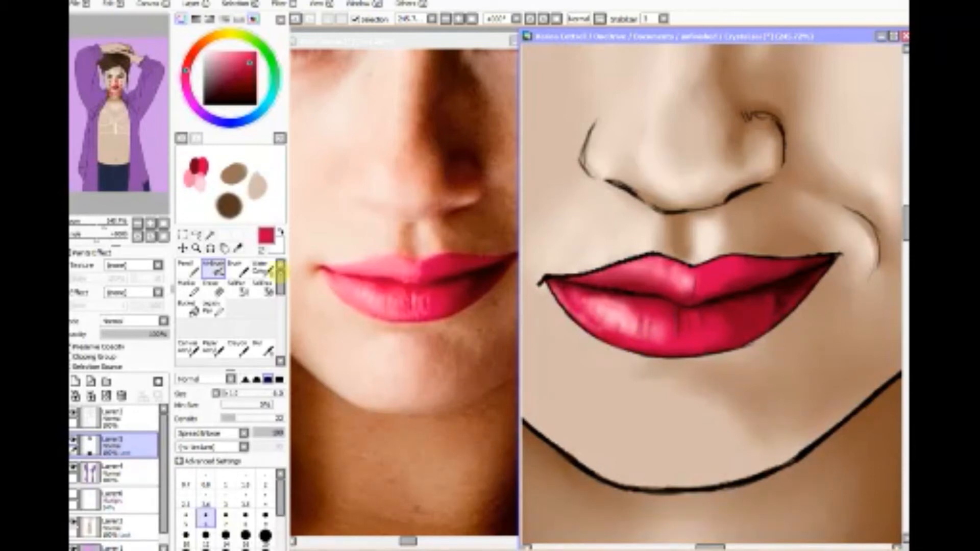
Step: Sample light pink from the lower lip's highlight and airbrush short vertical strokes across the highlight and the lip's centre
click(238, 248)
click(607, 310)
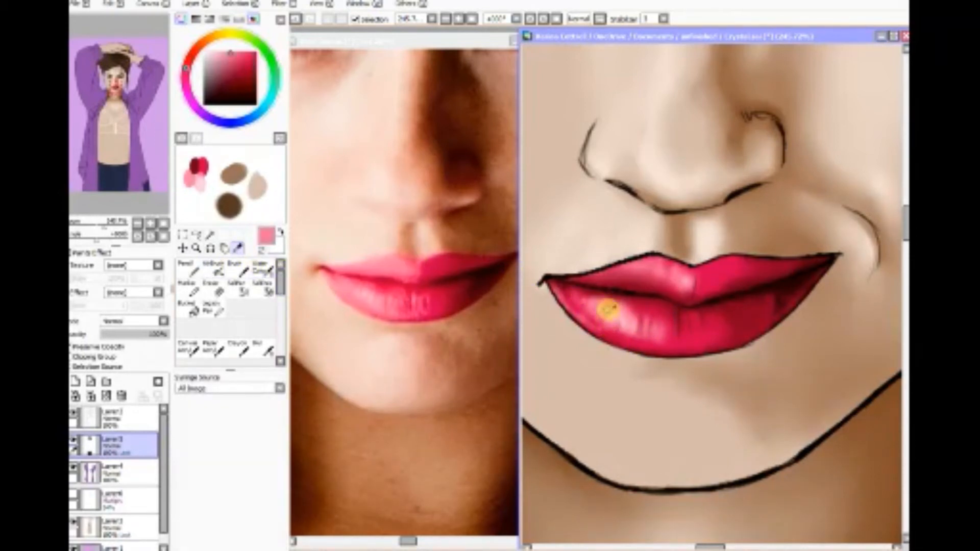
click(213, 269)
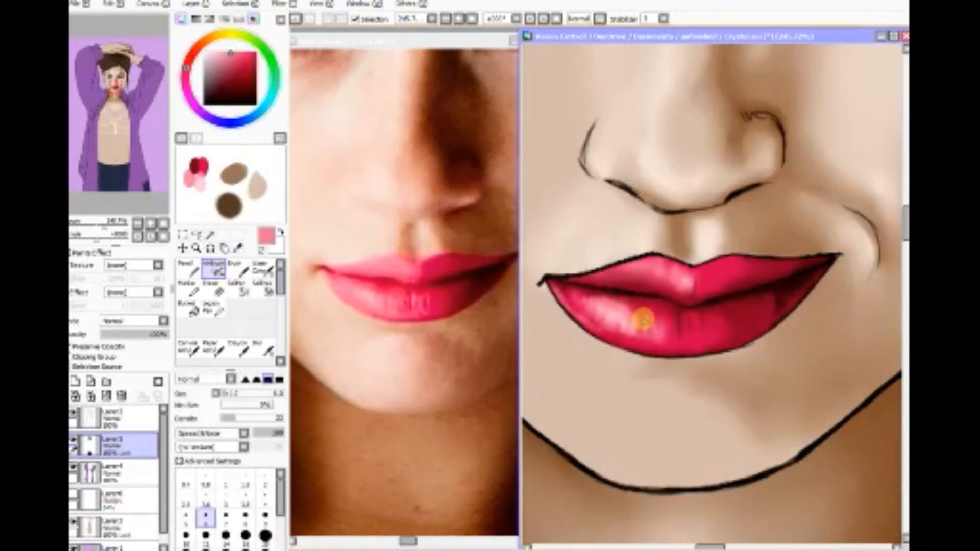
mouse_move(644, 329)
mouse_down()
mouse_move(669, 315)
mouse_move(668, 349)
mouse_move(671, 329)
mouse_move(694, 339)
mouse_move(684, 319)
mouse_move(683, 343)
mouse_move(682, 323)
mouse_move(694, 345)
mouse_move(695, 316)
mouse_move(700, 341)
mouse_move(700, 318)
mouse_move(712, 339)
mouse_move(642, 348)
mouse_move(690, 273)
mouse_move(681, 293)
mouse_move(682, 271)
mouse_move(671, 289)
mouse_move(669, 272)
mouse_move(663, 281)
mouse_move(643, 269)
mouse_move(669, 260)
mouse_move(675, 266)
mouse_move(600, 275)
mouse_move(631, 267)
mouse_move(642, 275)
mouse_move(653, 265)
mouse_move(659, 282)
mouse_move(668, 272)
mouse_move(675, 284)
mouse_move(671, 298)
mouse_move(572, 298)
mouse_move(596, 297)
mouse_up()
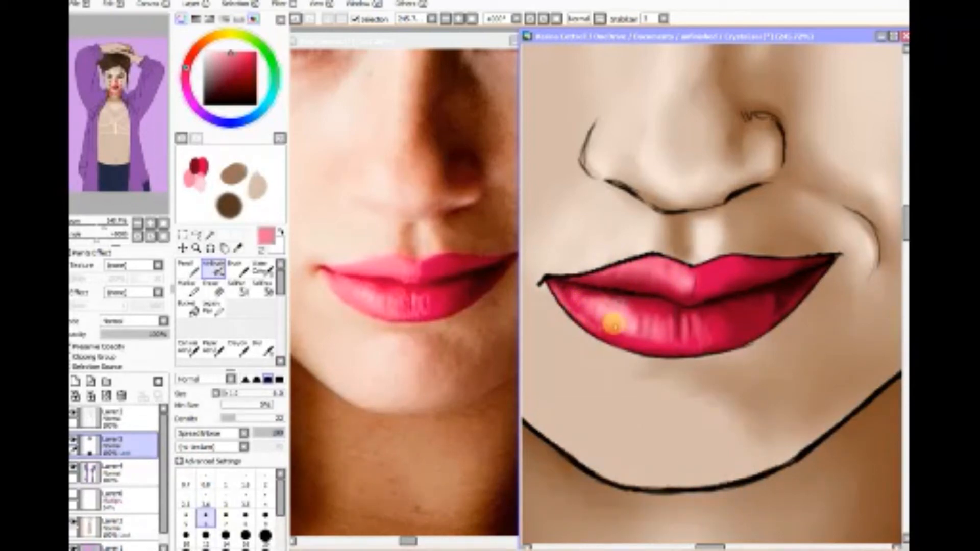
mouse_move(628, 328)
mouse_down()
mouse_move(650, 300)
mouse_move(649, 328)
mouse_move(653, 319)
mouse_move(685, 338)
mouse_move(779, 288)
mouse_move(619, 308)
mouse_move(605, 323)
mouse_move(594, 314)
mouse_move(593, 344)
mouse_move(567, 303)
mouse_move(596, 333)
mouse_move(562, 304)
mouse_move(601, 339)
mouse_move(666, 342)
mouse_move(606, 331)
mouse_move(617, 341)
mouse_move(571, 308)
mouse_move(621, 322)
mouse_up()
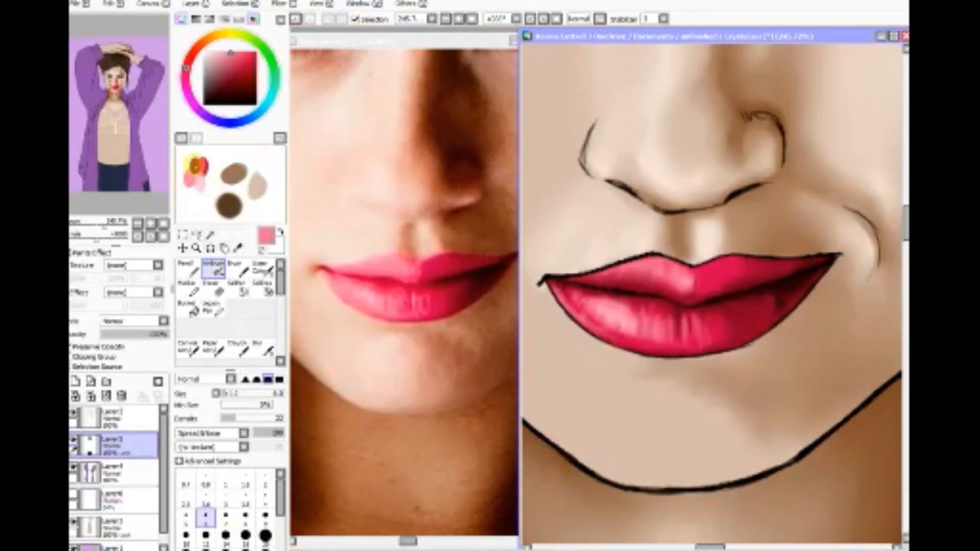
Step: Sample the near-black red between the lips and airbrush it along the parting shadow, right side and left edge of the lower lip
click(237, 248)
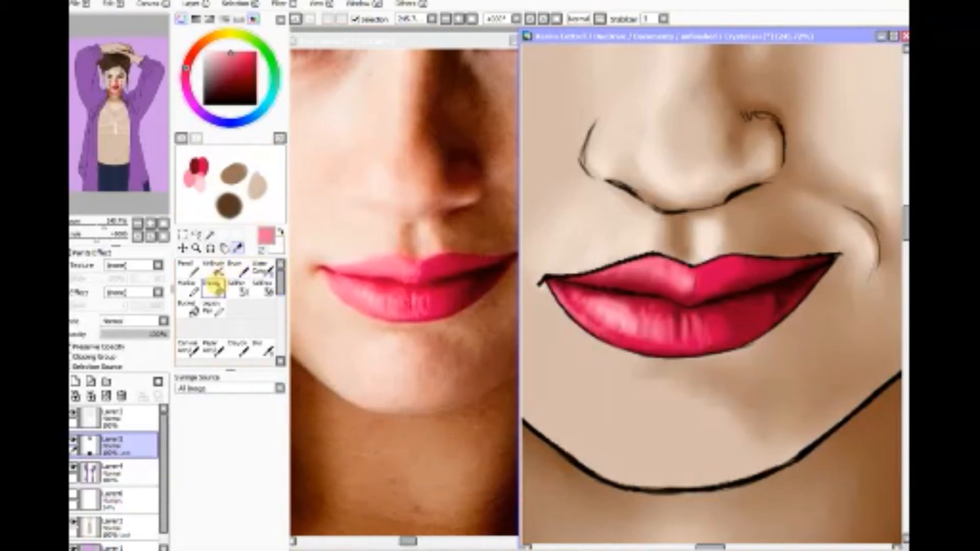
click(213, 269)
right_click(759, 286)
mouse_move(743, 308)
mouse_down()
mouse_move(741, 329)
mouse_move(731, 329)
mouse_move(722, 301)
mouse_move(731, 339)
mouse_move(707, 307)
mouse_move(712, 336)
mouse_move(727, 341)
mouse_move(739, 299)
mouse_move(753, 338)
mouse_move(732, 344)
mouse_move(740, 341)
mouse_move(734, 347)
mouse_move(747, 291)
mouse_move(735, 332)
mouse_move(758, 309)
mouse_move(761, 323)
mouse_move(743, 338)
mouse_move(660, 358)
mouse_move(752, 340)
mouse_move(733, 348)
mouse_move(771, 328)
mouse_move(719, 351)
mouse_move(729, 303)
mouse_move(716, 288)
mouse_move(710, 300)
mouse_move(706, 277)
mouse_move(699, 289)
mouse_move(711, 292)
mouse_move(714, 272)
mouse_move(727, 282)
mouse_move(746, 263)
mouse_move(753, 278)
mouse_move(763, 260)
mouse_move(765, 276)
mouse_move(773, 262)
mouse_move(794, 263)
mouse_up()
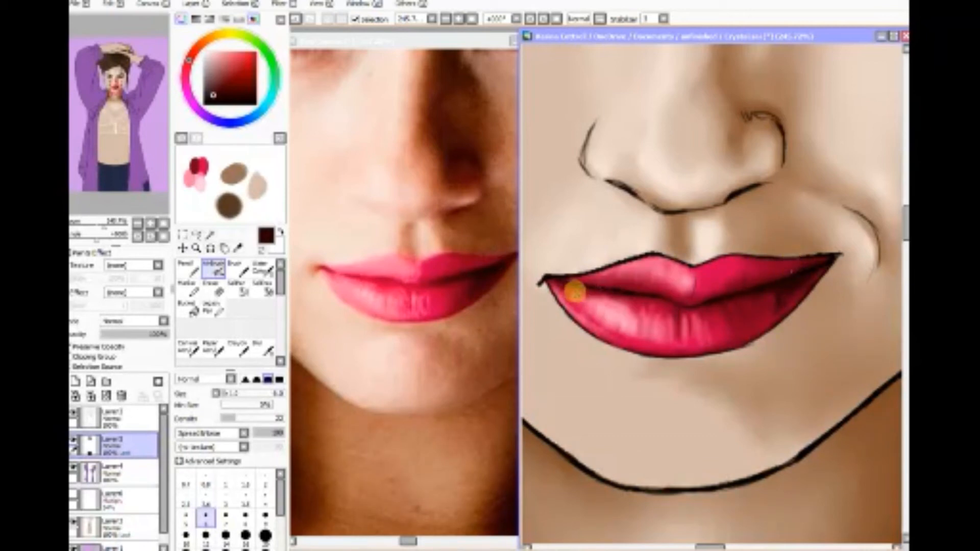
mouse_move(568, 293)
mouse_down()
mouse_move(566, 305)
mouse_move(590, 320)
mouse_move(566, 305)
mouse_move(633, 332)
mouse_move(573, 312)
mouse_move(562, 289)
mouse_move(594, 324)
mouse_move(564, 291)
mouse_move(577, 285)
mouse_move(699, 307)
mouse_move(577, 304)
mouse_move(663, 345)
mouse_move(715, 356)
mouse_move(583, 318)
mouse_move(616, 332)
mouse_up()
click(263, 349)
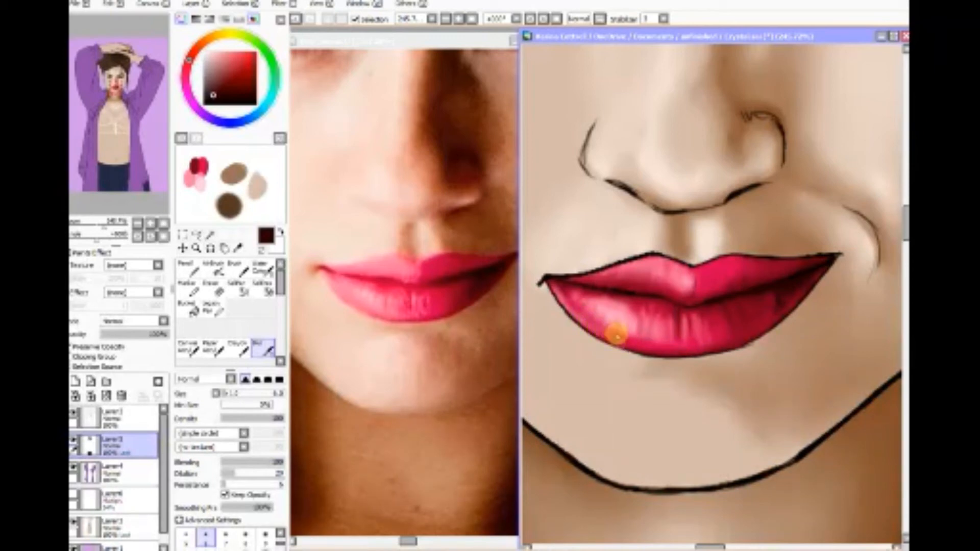
Step: Sample pink from the lower lip's upper left area and airbrush it over the left half of the highlight
click(237, 248)
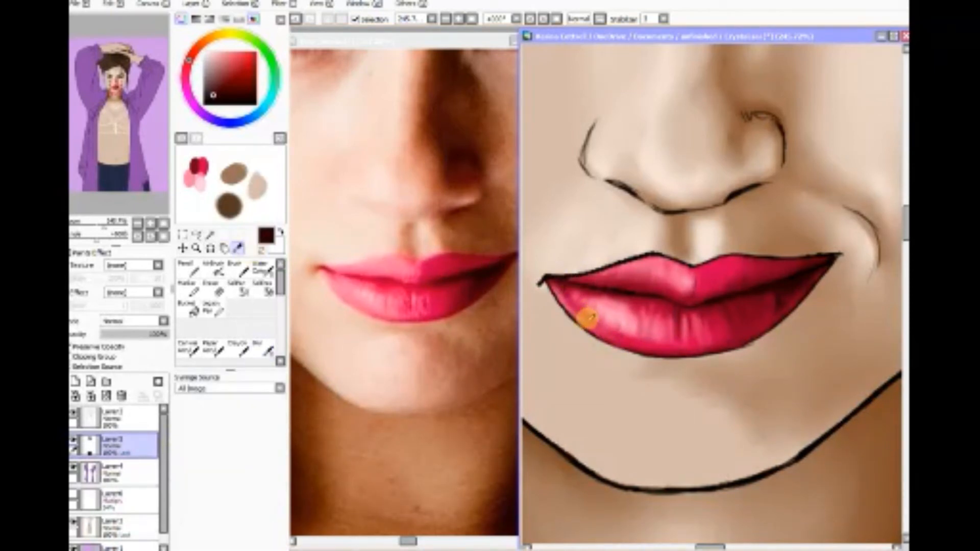
click(589, 297)
click(231, 270)
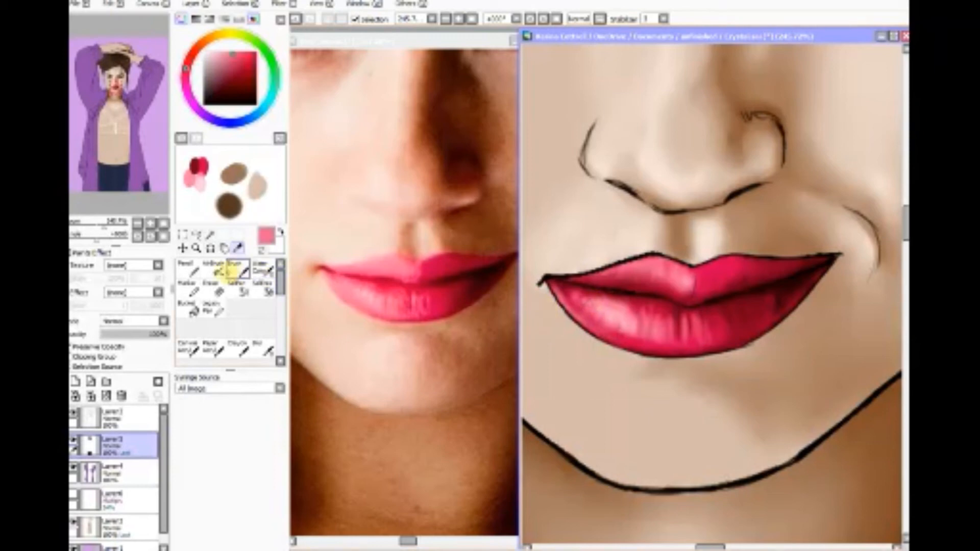
click(550, 299)
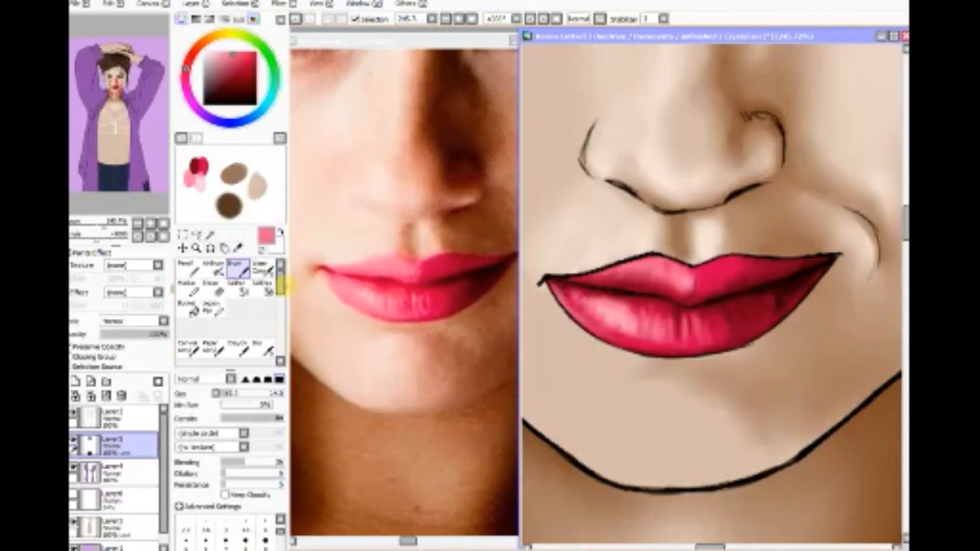
click(213, 268)
mouse_move(587, 293)
mouse_down()
mouse_move(565, 308)
mouse_move(576, 302)
mouse_move(584, 321)
mouse_move(596, 316)
mouse_move(597, 334)
mouse_move(607, 327)
mouse_move(624, 343)
mouse_move(568, 298)
mouse_move(625, 339)
mouse_move(635, 339)
mouse_move(624, 337)
mouse_move(631, 331)
mouse_move(632, 340)
mouse_move(646, 341)
mouse_move(651, 316)
mouse_up()
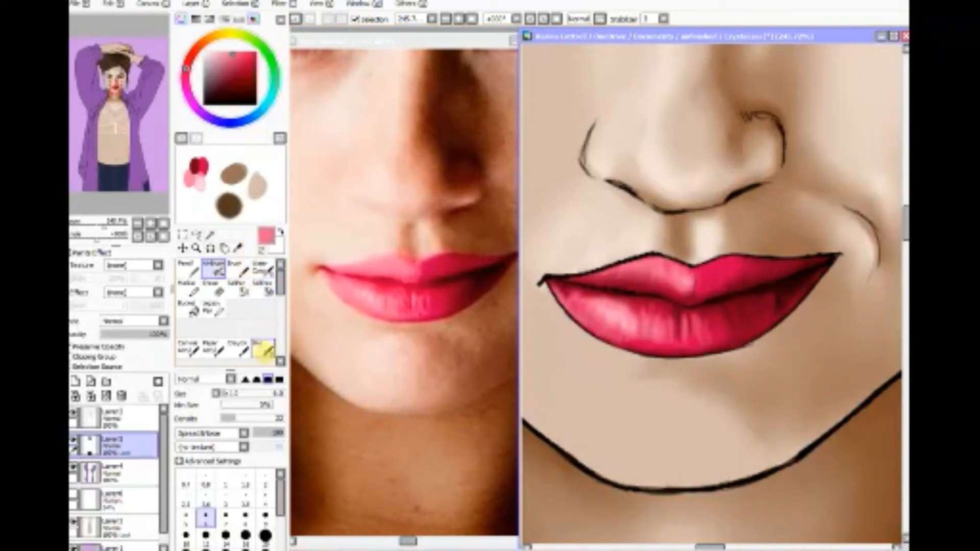
Step: Blur the fresh strokes from the left highlight across to the shaded right side of the lower lip
click(262, 350)
mouse_move(621, 320)
mouse_down()
mouse_move(592, 325)
mouse_move(614, 336)
mouse_up()
mouse_move(626, 341)
mouse_down()
mouse_move(597, 328)
mouse_move(641, 338)
mouse_move(737, 304)
mouse_move(676, 344)
mouse_move(732, 344)
mouse_move(754, 334)
mouse_move(738, 320)
mouse_move(740, 334)
mouse_move(767, 318)
mouse_move(729, 320)
mouse_move(738, 334)
mouse_move(757, 308)
mouse_up()
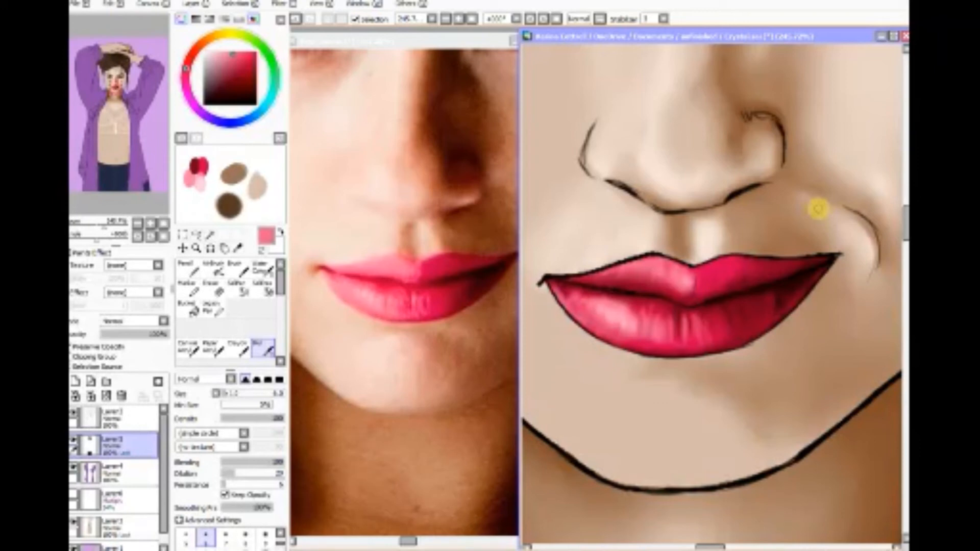
Step: Hide the lip colour layer, erase the sketched highlight and shadow marks from the lower lip's line art, and show the layer again
click(213, 288)
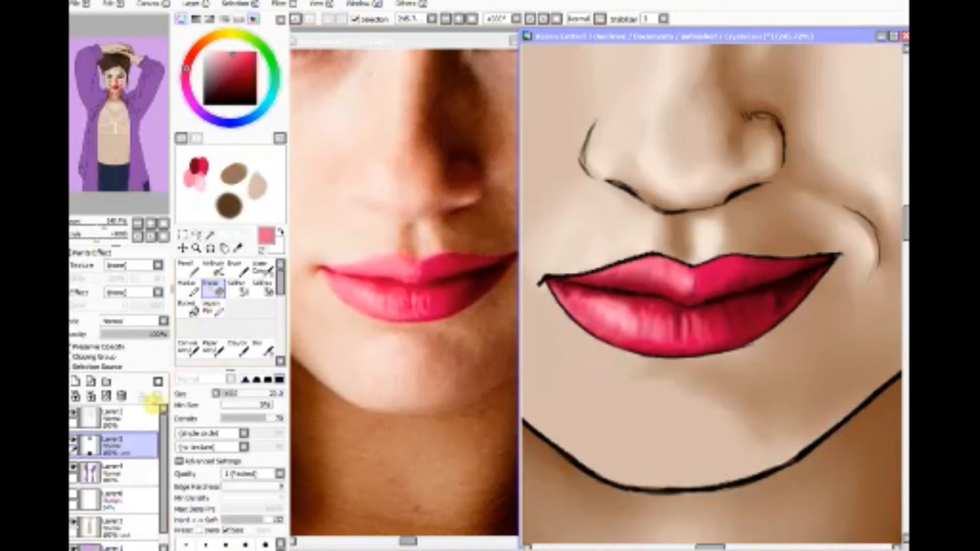
click(134, 424)
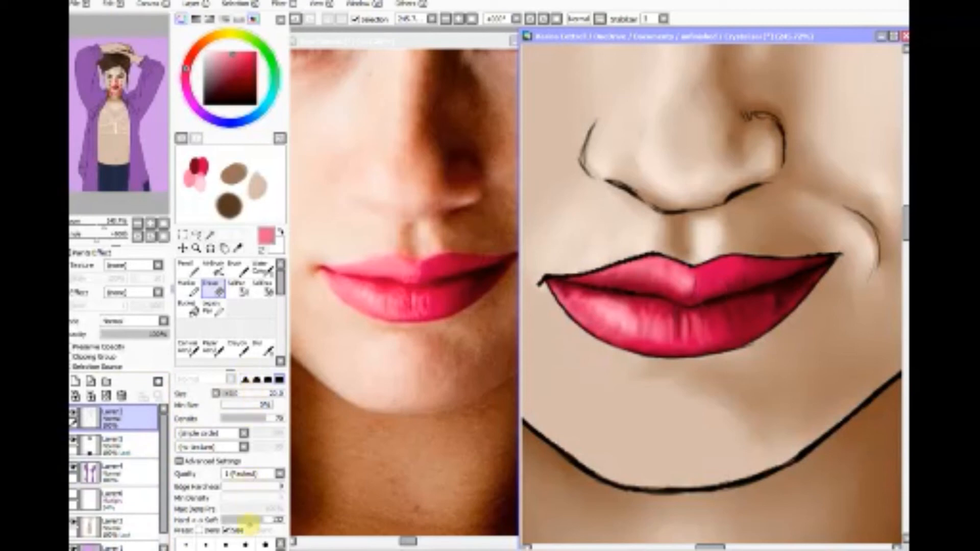
click(246, 544)
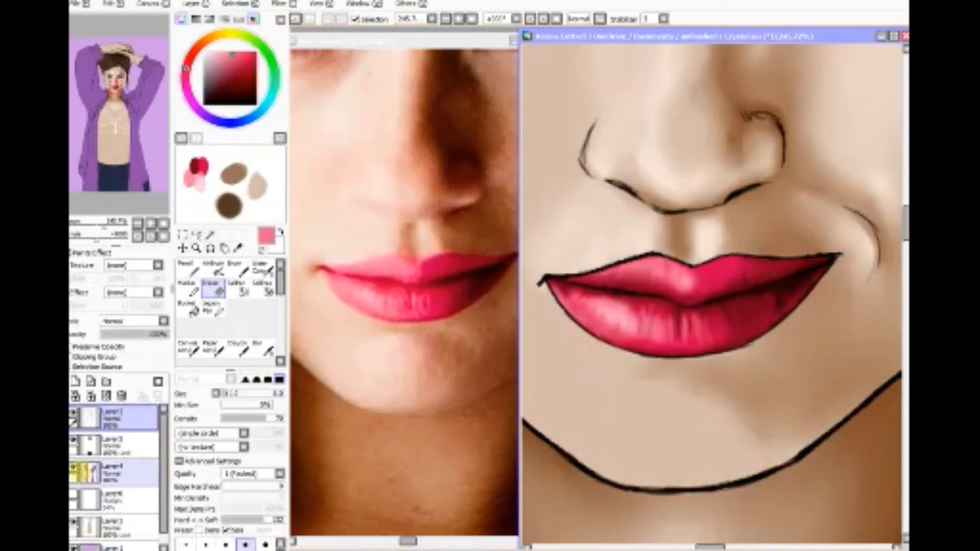
click(75, 448)
click(74, 440)
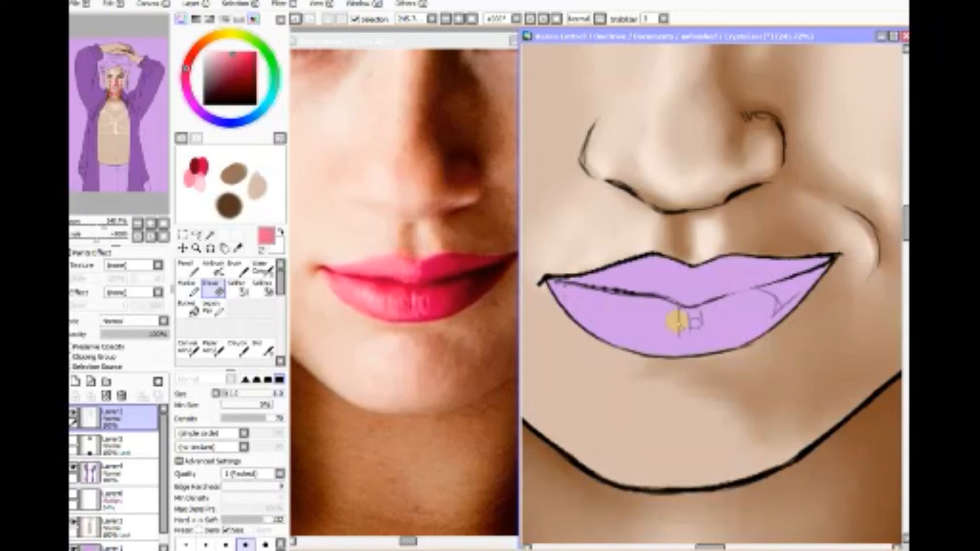
mouse_move(674, 321)
mouse_down()
mouse_move(668, 314)
mouse_move(691, 323)
mouse_move(675, 310)
mouse_move(711, 309)
mouse_move(682, 328)
mouse_up()
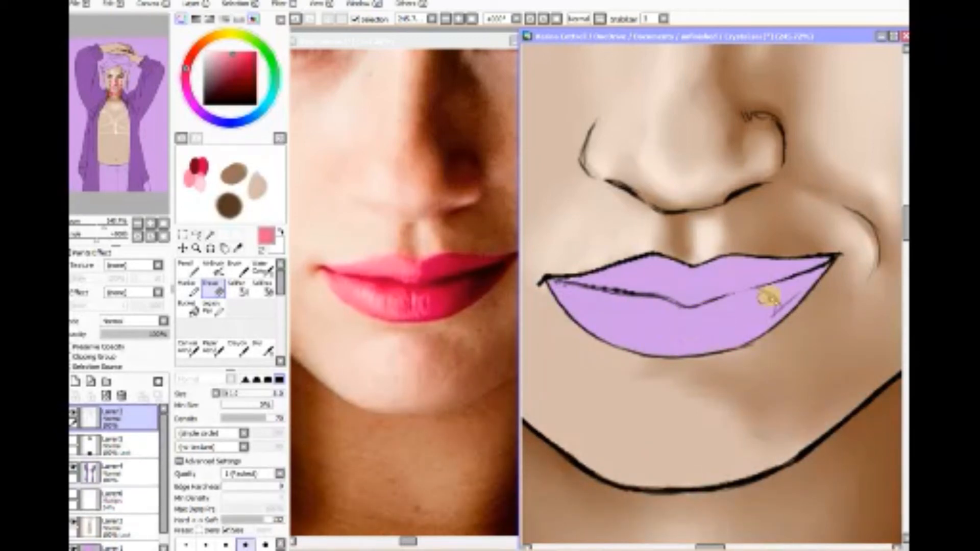
mouse_move(769, 297)
mouse_down()
mouse_move(749, 298)
mouse_move(779, 304)
mouse_move(792, 291)
mouse_move(755, 310)
mouse_up()
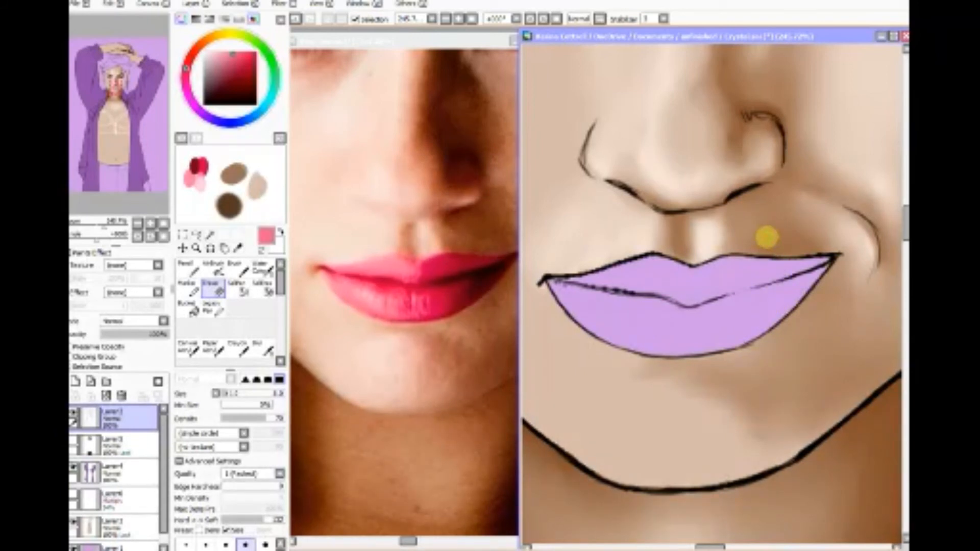
click(75, 442)
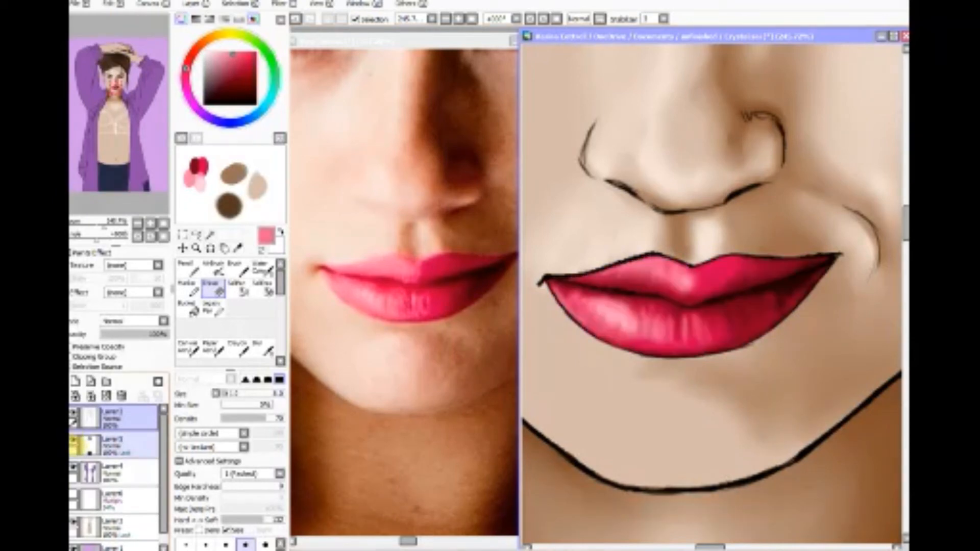
Step: Preserve opacity on the line art layer and airbrush the lower lip's right and bottom outline in dark red sampled from the lip
click(111, 417)
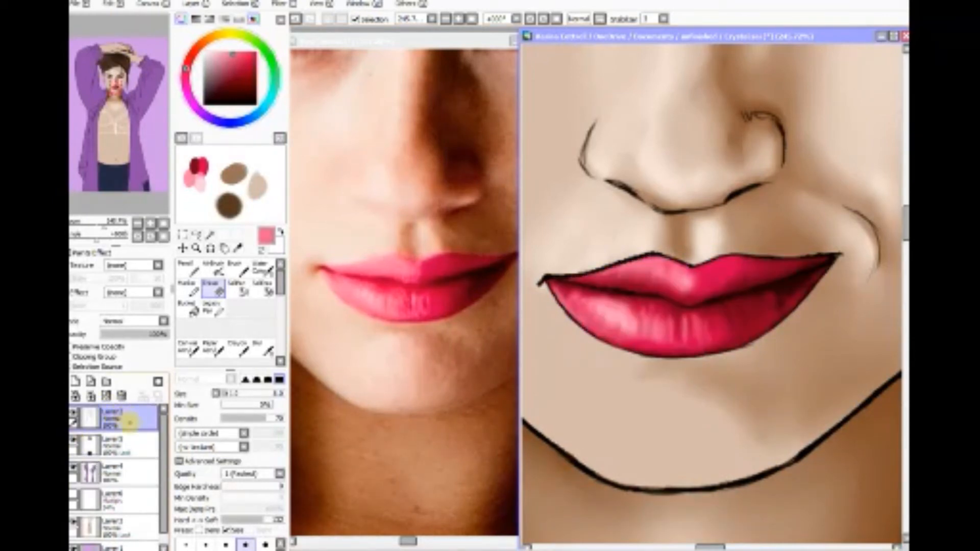
click(237, 248)
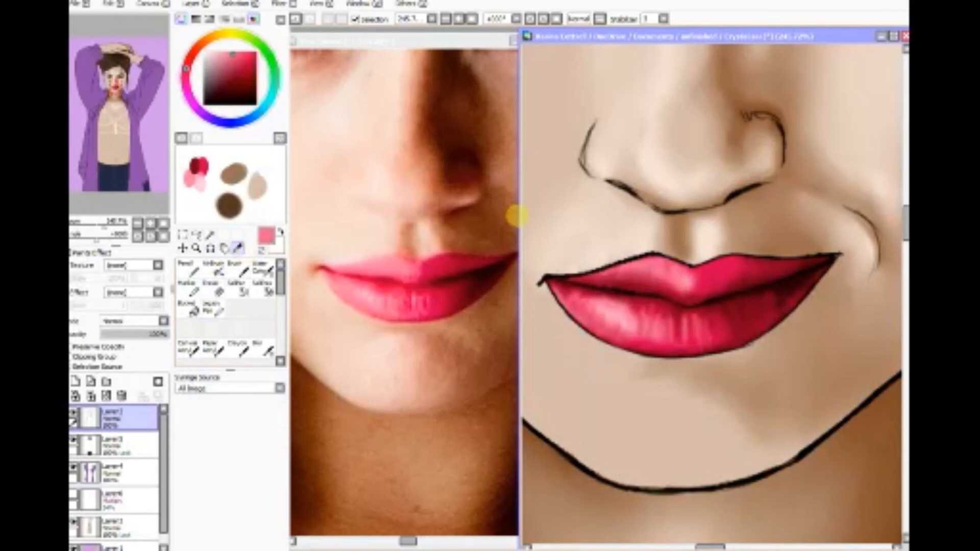
click(798, 295)
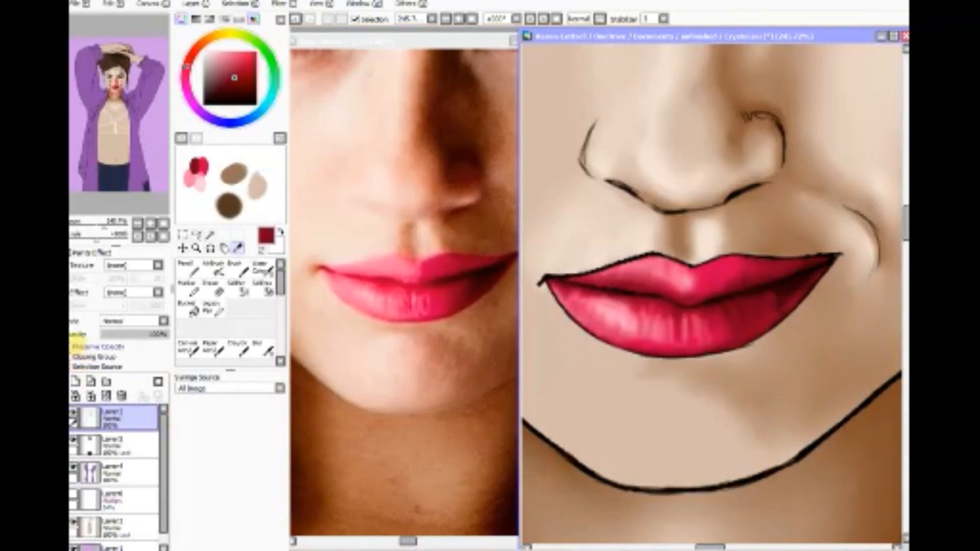
click(72, 346)
click(214, 268)
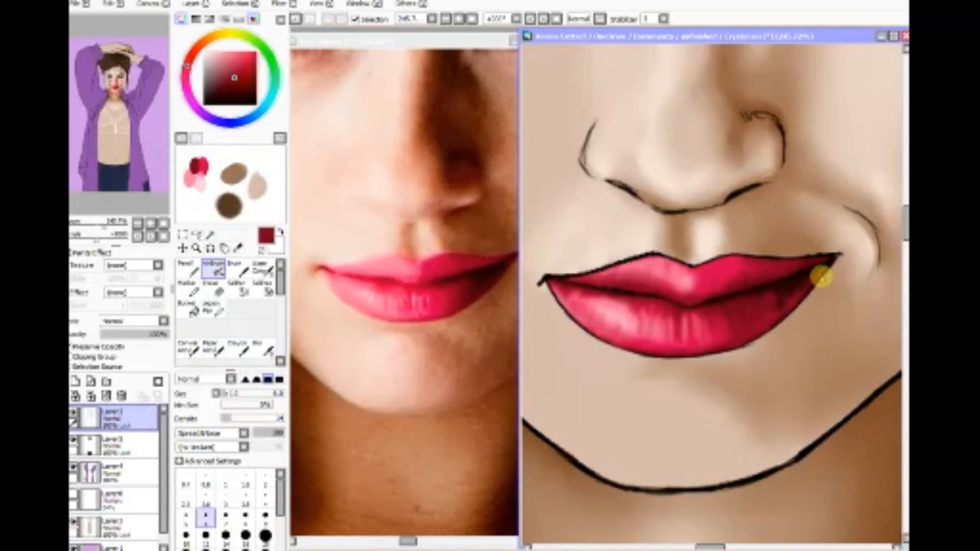
mouse_move(824, 276)
mouse_down()
mouse_move(818, 285)
mouse_move(831, 271)
mouse_move(759, 334)
mouse_up()
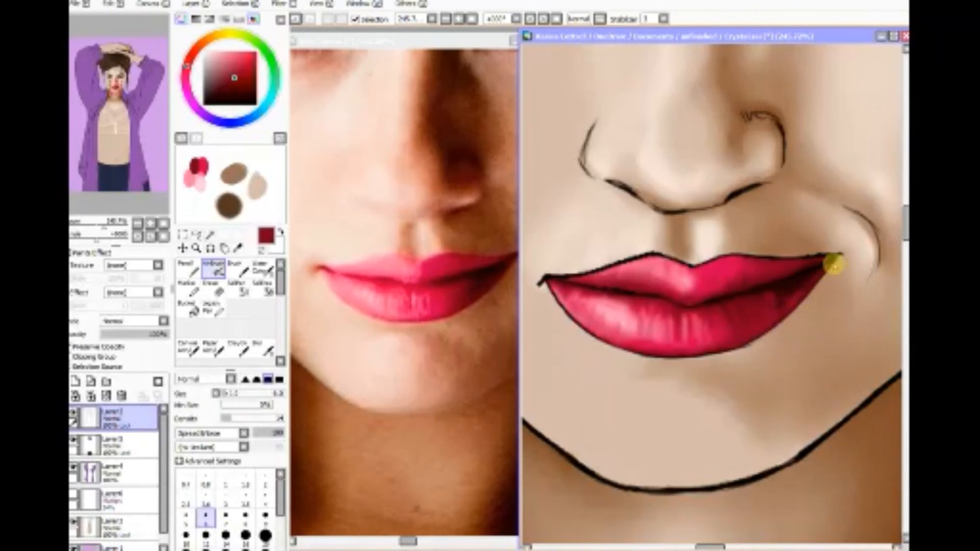
mouse_move(834, 264)
mouse_down()
mouse_move(775, 327)
mouse_move(731, 349)
mouse_move(753, 342)
mouse_move(693, 360)
mouse_move(709, 353)
mouse_move(638, 352)
mouse_move(693, 360)
mouse_move(738, 344)
mouse_move(632, 343)
mouse_up()
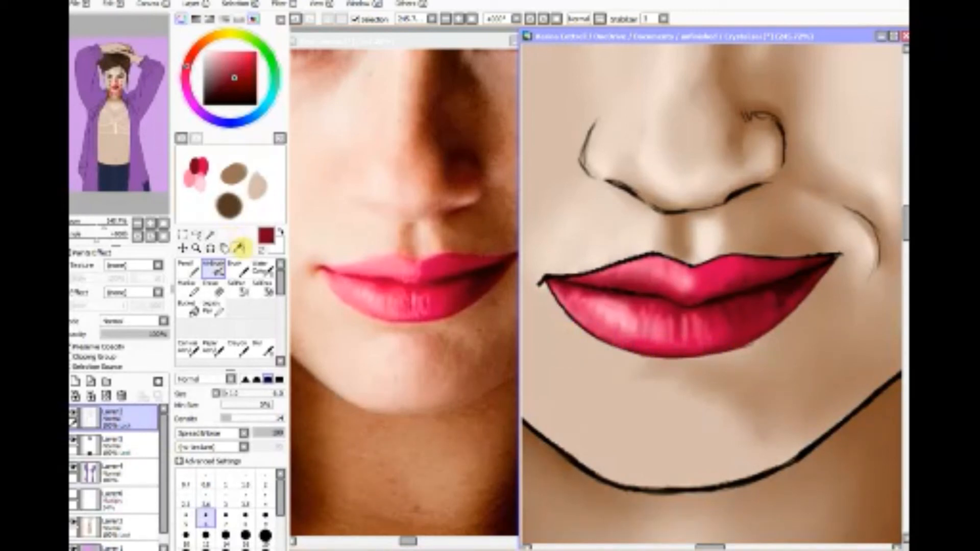
Step: Sample crimson from the lower lip's bottom edge and airbrush it over the black outline along the lip's lower left side
click(240, 248)
click(622, 341)
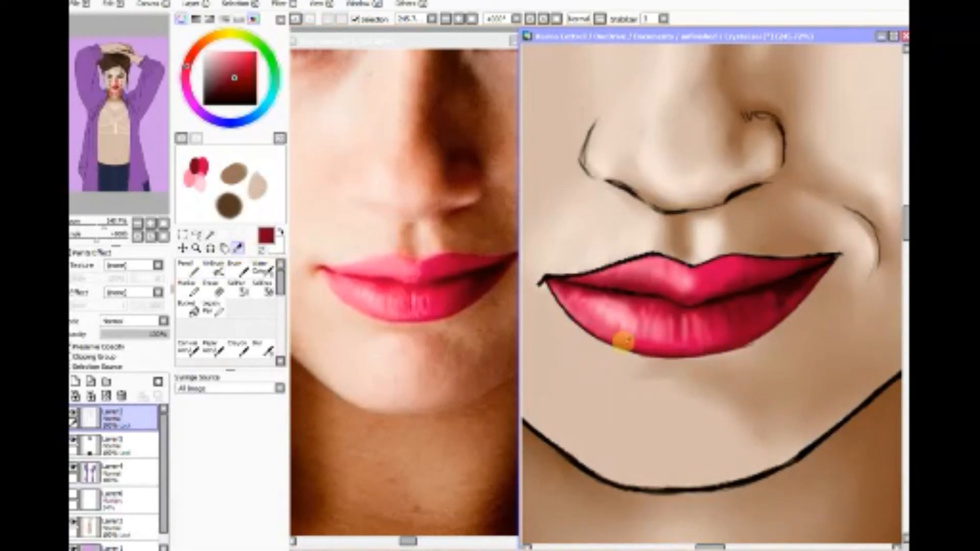
drag(623, 342, 619, 342)
click(213, 269)
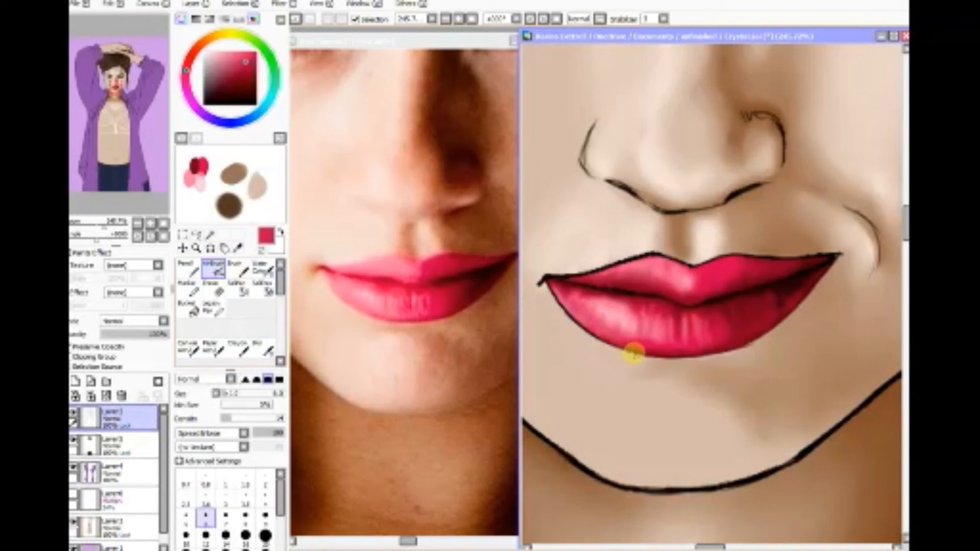
mouse_move(628, 348)
mouse_down()
mouse_move(621, 350)
mouse_move(634, 353)
mouse_move(589, 336)
mouse_move(556, 297)
mouse_move(573, 323)
mouse_move(556, 286)
mouse_move(576, 329)
mouse_up()
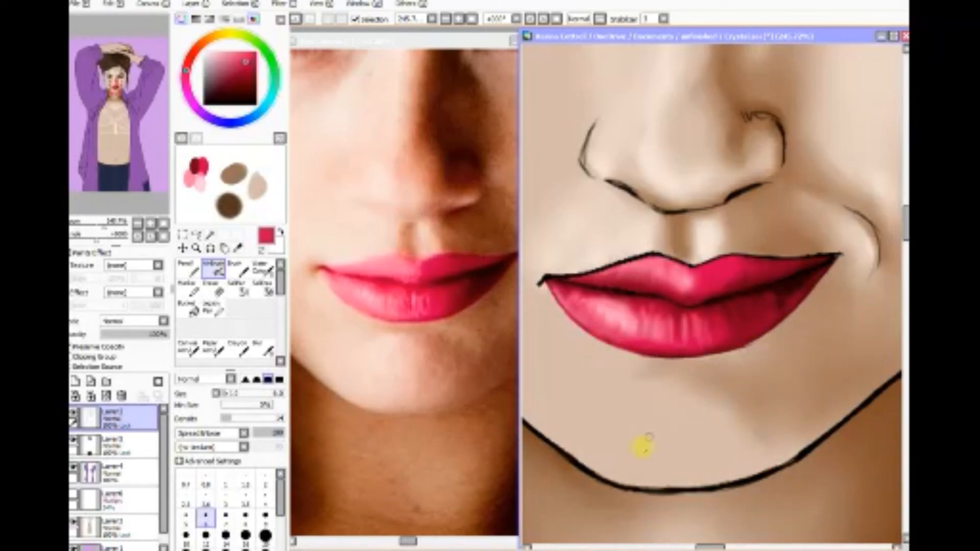
click(581, 323)
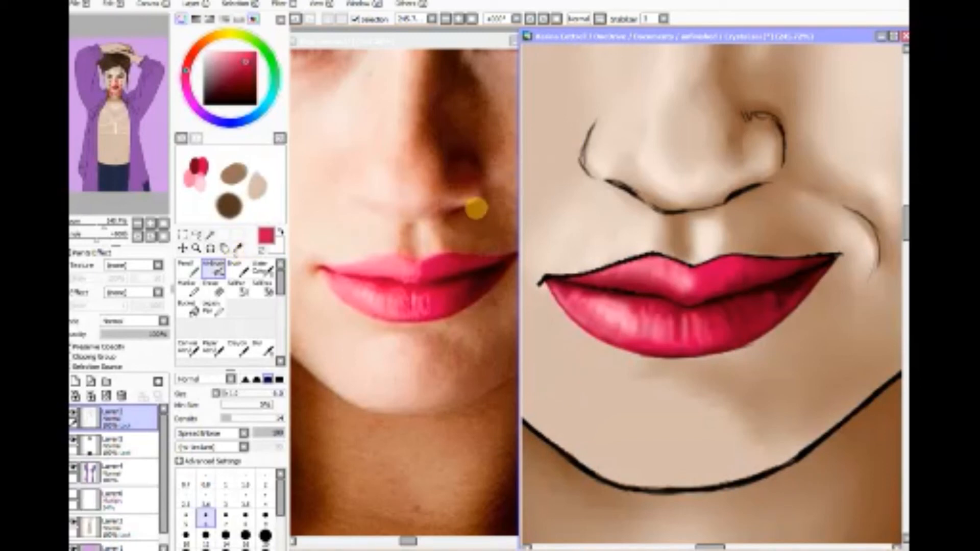
Step: Sample the very dark maroon between the lips, airbrush it over the outline at the mouth's left corner, and check the line art without the lip colour
click(237, 248)
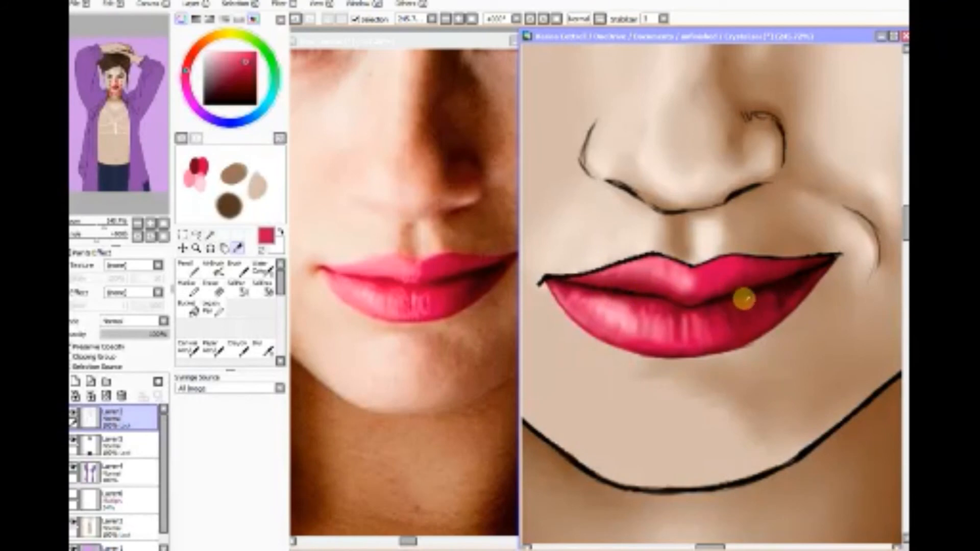
click(723, 298)
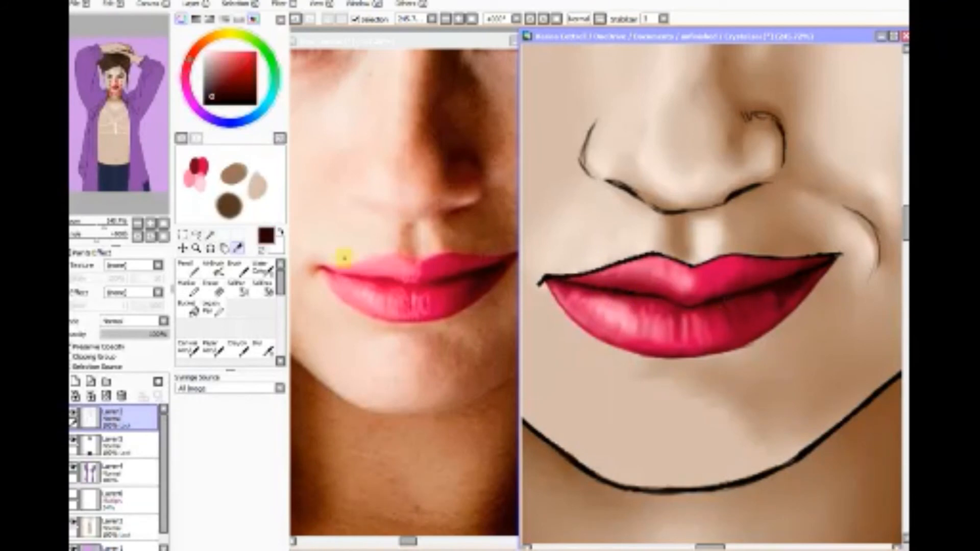
click(215, 270)
click(215, 272)
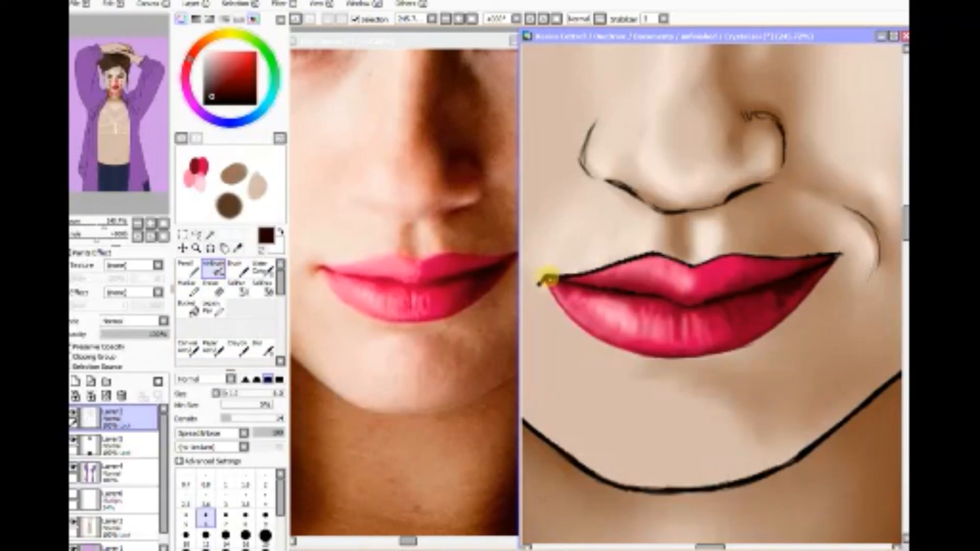
drag(557, 277, 542, 279)
mouse_move(568, 274)
mouse_down()
mouse_move(590, 284)
mouse_move(577, 287)
mouse_move(614, 286)
mouse_move(544, 280)
mouse_up()
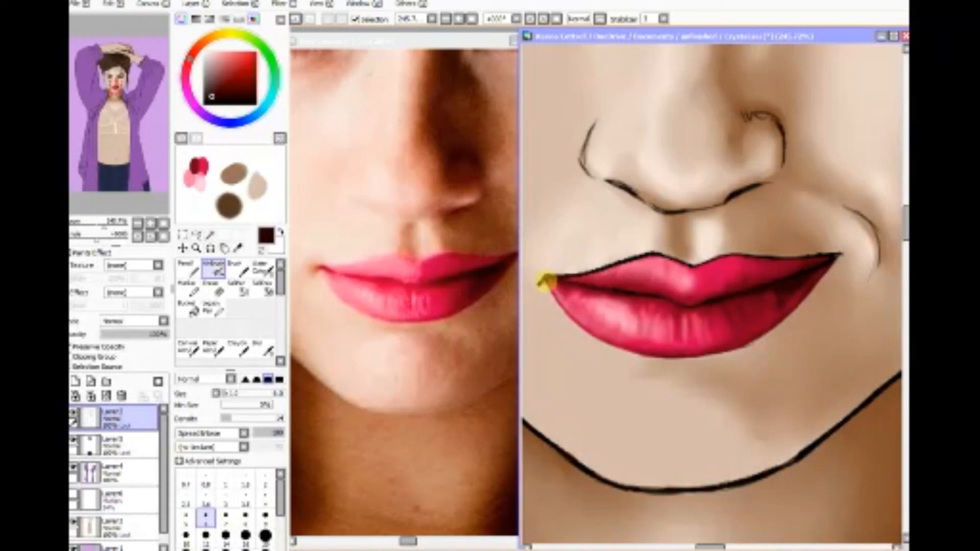
click(75, 441)
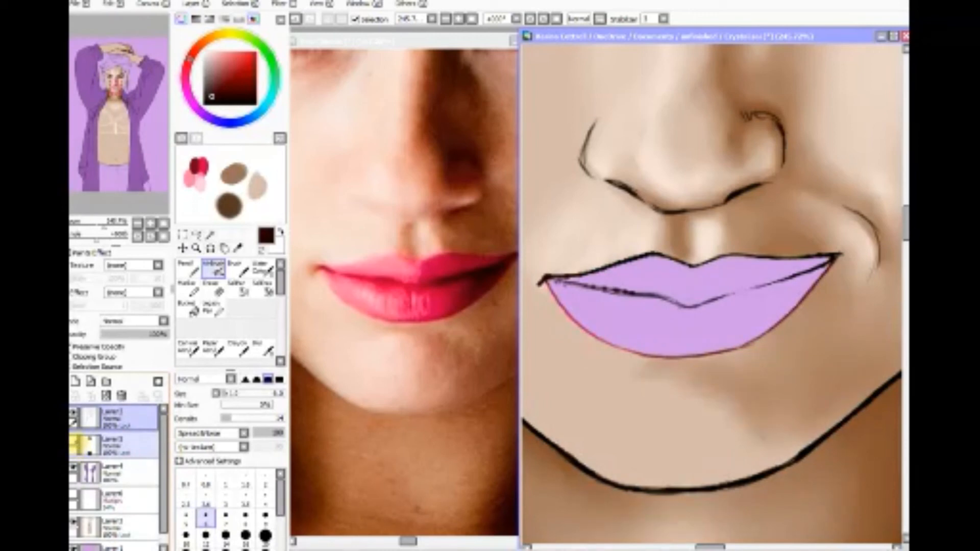
click(75, 442)
Step: Airbrush the mouth's left corner outline in dark red sampled from the lower lip, and the left part of the lip parting line in a darker shade
click(238, 248)
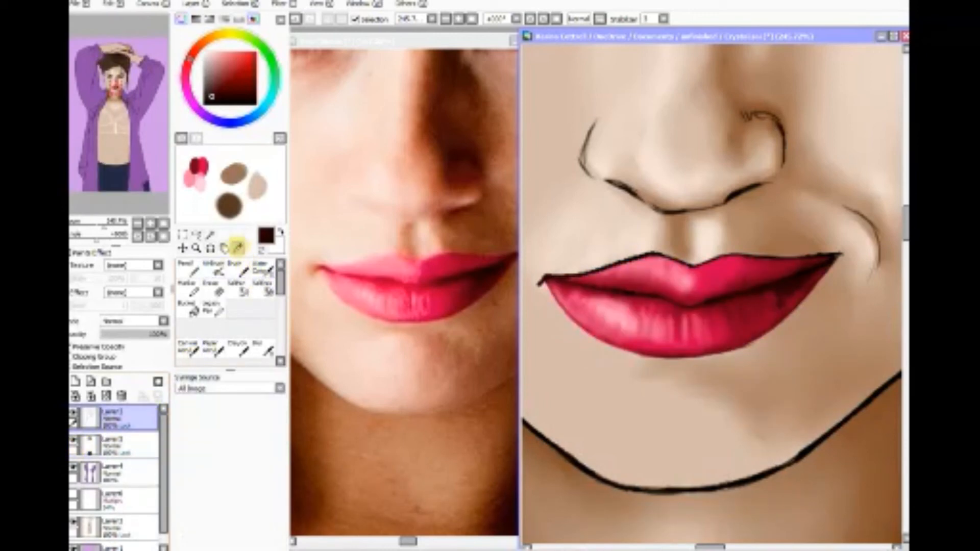
click(734, 317)
click(213, 307)
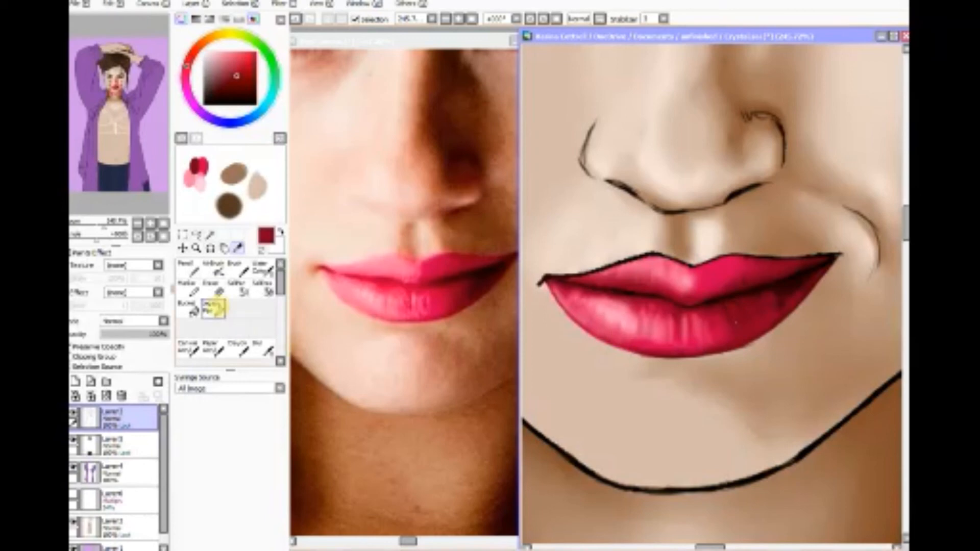
click(214, 268)
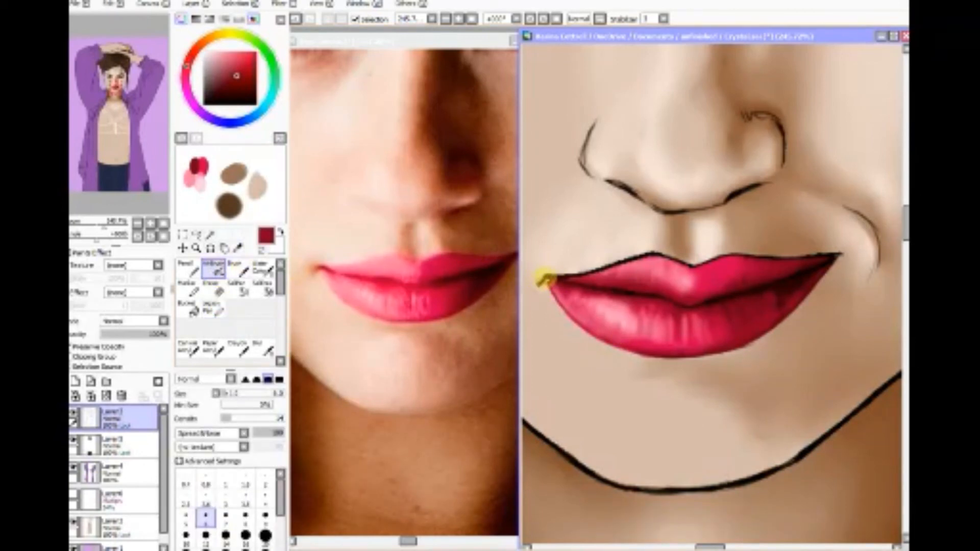
mouse_move(537, 279)
mouse_down()
mouse_move(604, 266)
mouse_move(553, 282)
mouse_move(606, 300)
mouse_move(567, 284)
mouse_move(576, 292)
mouse_move(613, 279)
mouse_move(551, 282)
mouse_move(588, 288)
mouse_move(547, 279)
mouse_move(589, 288)
mouse_move(555, 283)
mouse_move(585, 286)
mouse_move(556, 281)
mouse_move(606, 306)
mouse_move(538, 283)
mouse_move(644, 293)
mouse_move(587, 284)
mouse_move(639, 292)
mouse_move(592, 283)
mouse_move(628, 292)
mouse_up()
click(236, 86)
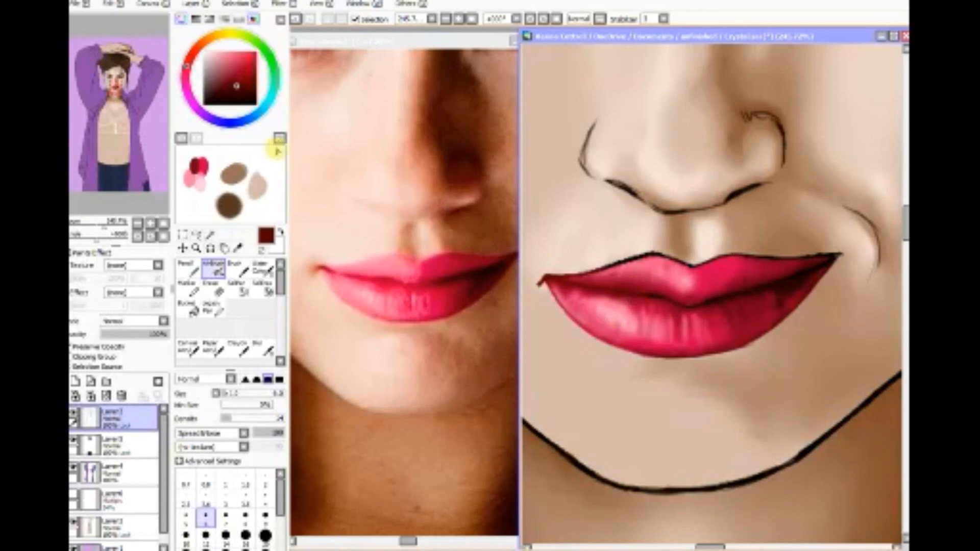
click(236, 90)
mouse_move(656, 290)
mouse_down()
mouse_move(577, 289)
mouse_move(683, 303)
mouse_move(618, 291)
mouse_up()
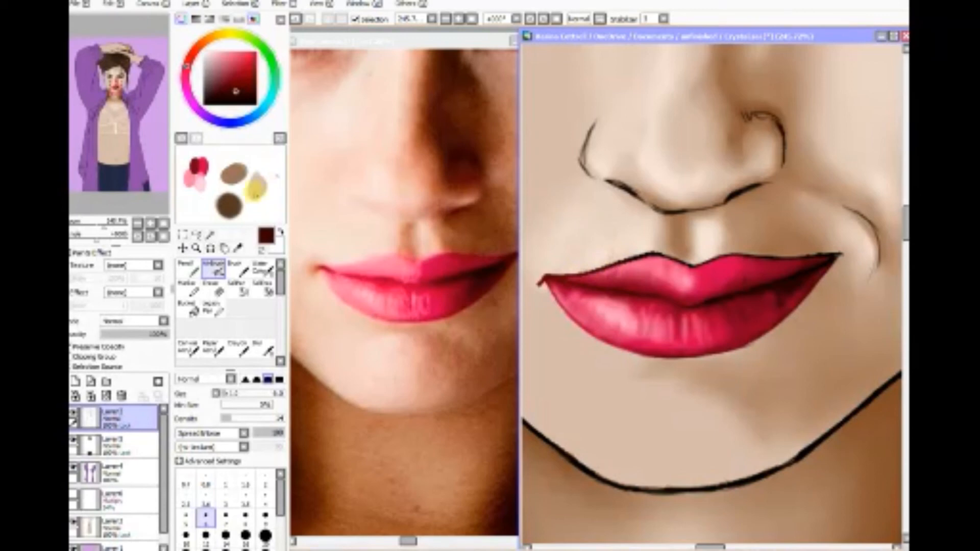
Step: Sample pink from the upper lip's left side and airbrush it over the black outline up to the cupid's bow
click(238, 248)
click(615, 271)
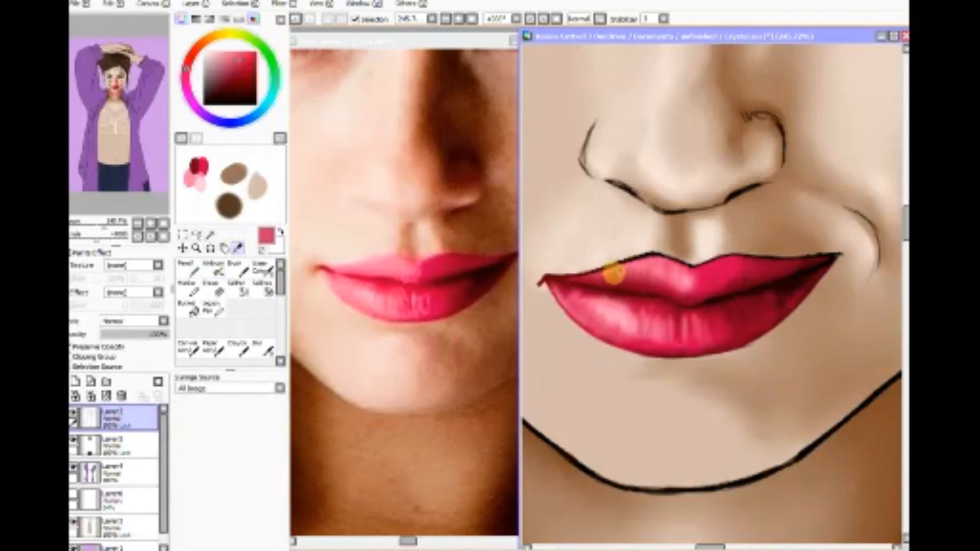
click(213, 267)
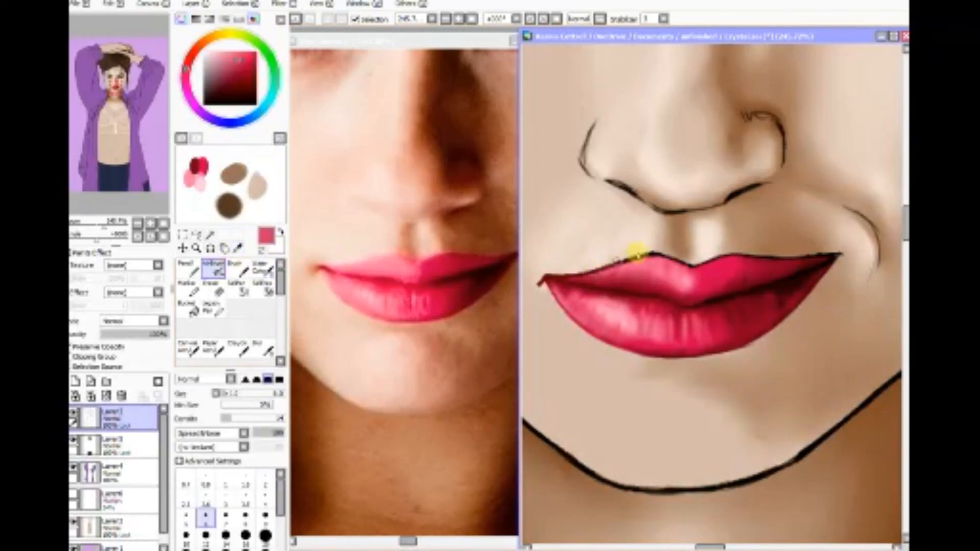
mouse_move(631, 258)
mouse_down()
mouse_move(577, 275)
mouse_move(627, 259)
mouse_up()
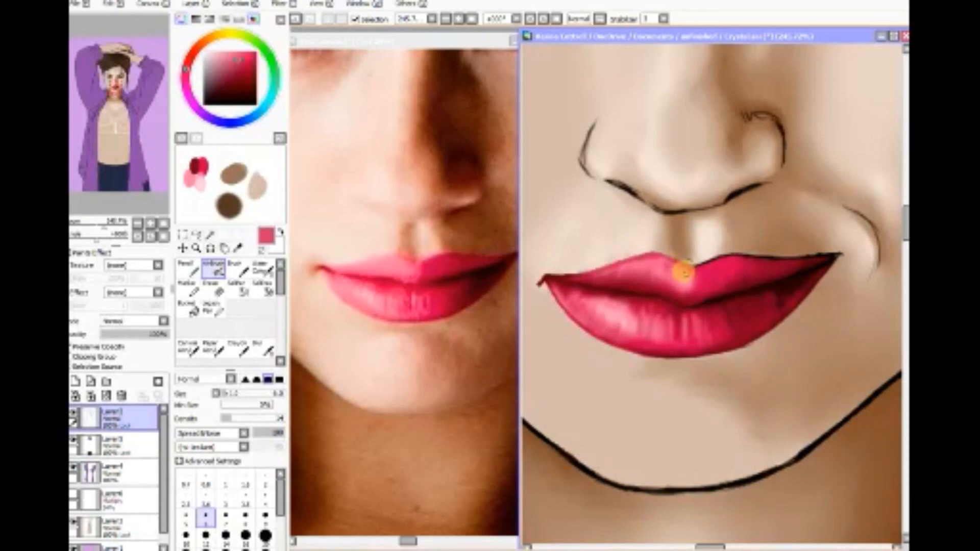
drag(683, 272, 649, 256)
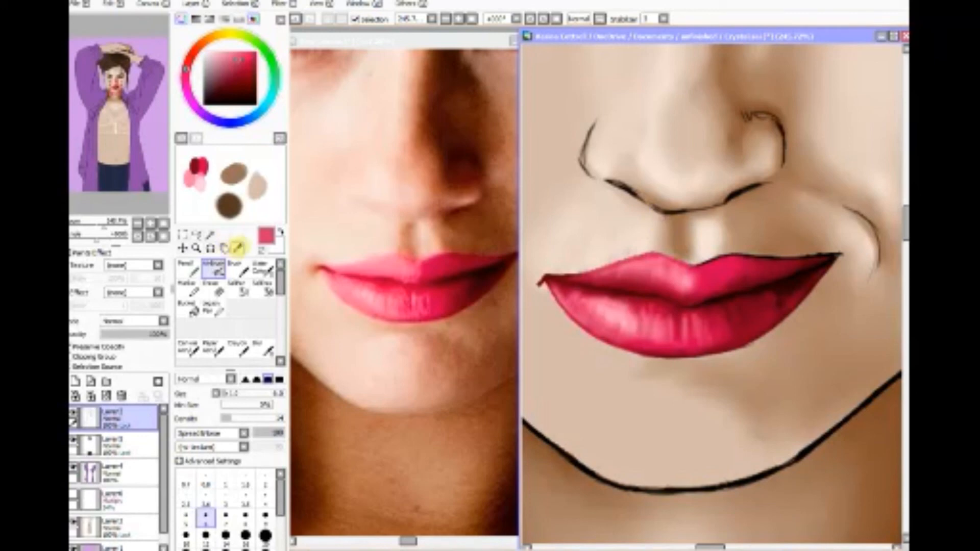
Step: Sample brighter crimson just below the cupid's bow and airbrush it over the outline from the dip to the right peak
key(alt)
drag(707, 268, 699, 273)
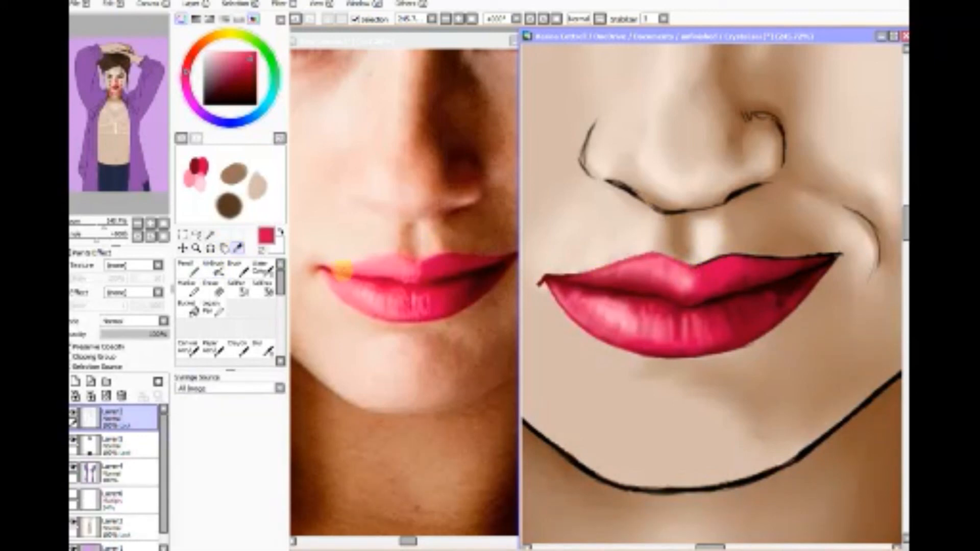
click(214, 267)
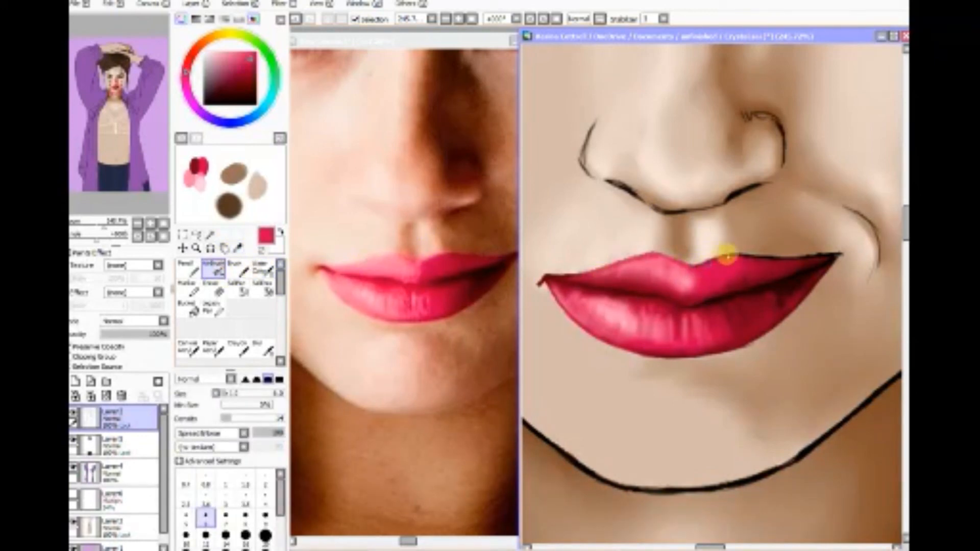
mouse_move(726, 254)
mouse_down()
mouse_move(693, 263)
mouse_move(740, 256)
mouse_move(694, 269)
mouse_move(750, 257)
mouse_move(715, 280)
mouse_move(542, 286)
mouse_up()
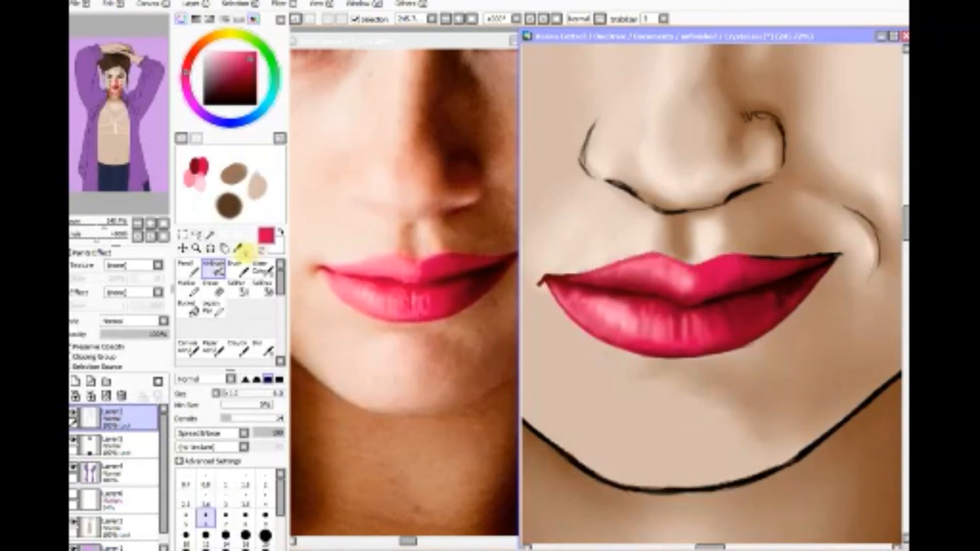
Step: Sample deeper crimson from the upper lip's right side and airbrush it over the black outline right of the peak
click(237, 249)
click(757, 262)
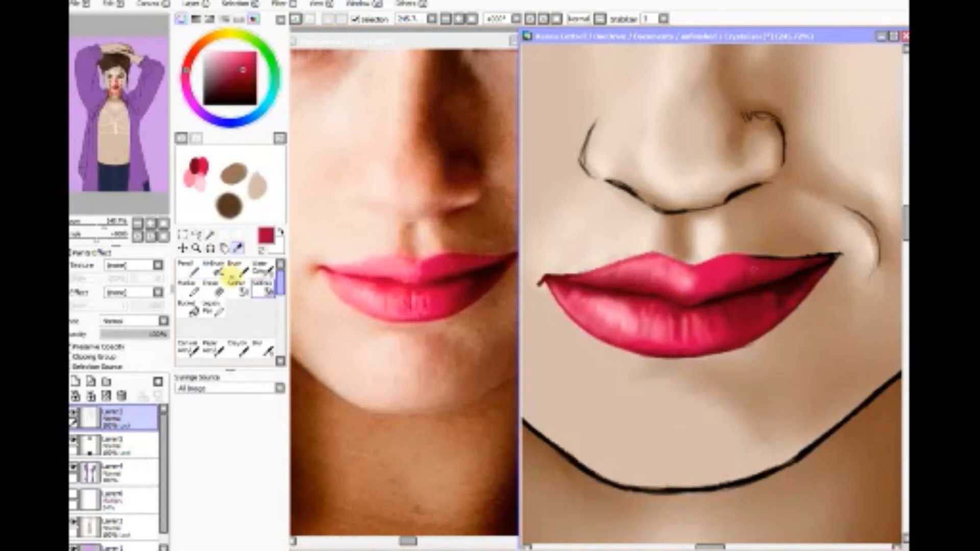
click(213, 268)
mouse_move(755, 251)
mouse_down()
mouse_move(790, 260)
mouse_move(768, 260)
mouse_move(842, 250)
mouse_move(690, 312)
mouse_move(842, 255)
mouse_move(789, 276)
mouse_move(808, 251)
mouse_move(739, 262)
mouse_up()
Step: Sample dark red from the shaded right end of the upper lip and airbrush it over the outline toward the mouth's right corner
click(237, 248)
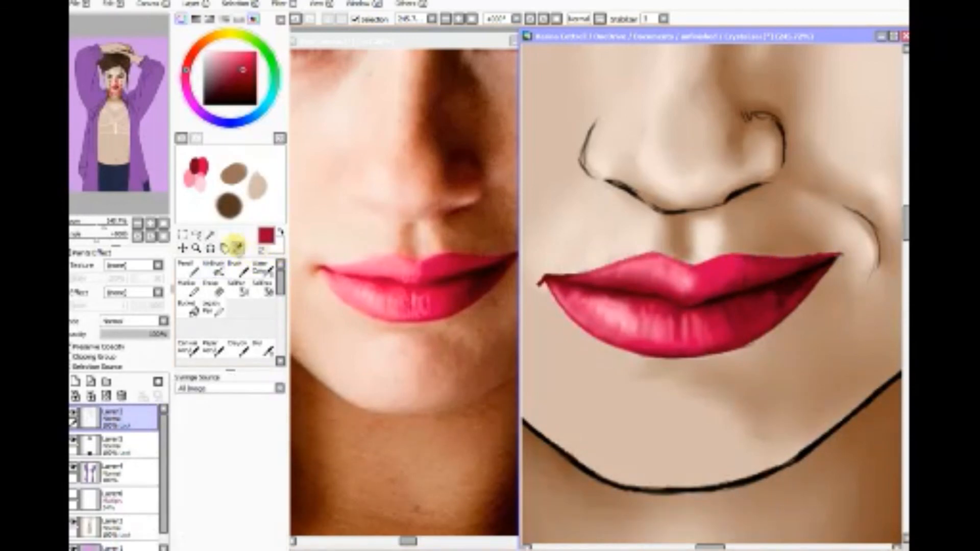
click(790, 284)
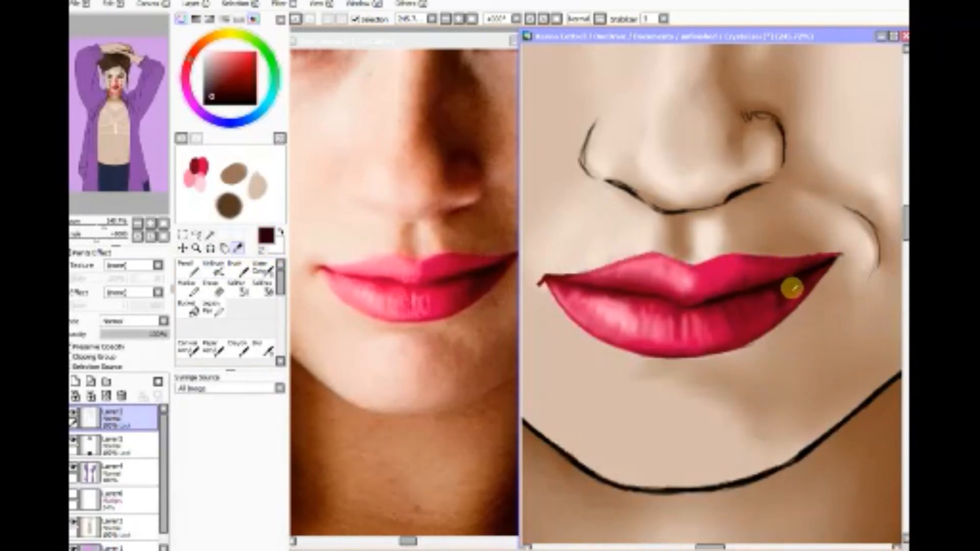
click(800, 263)
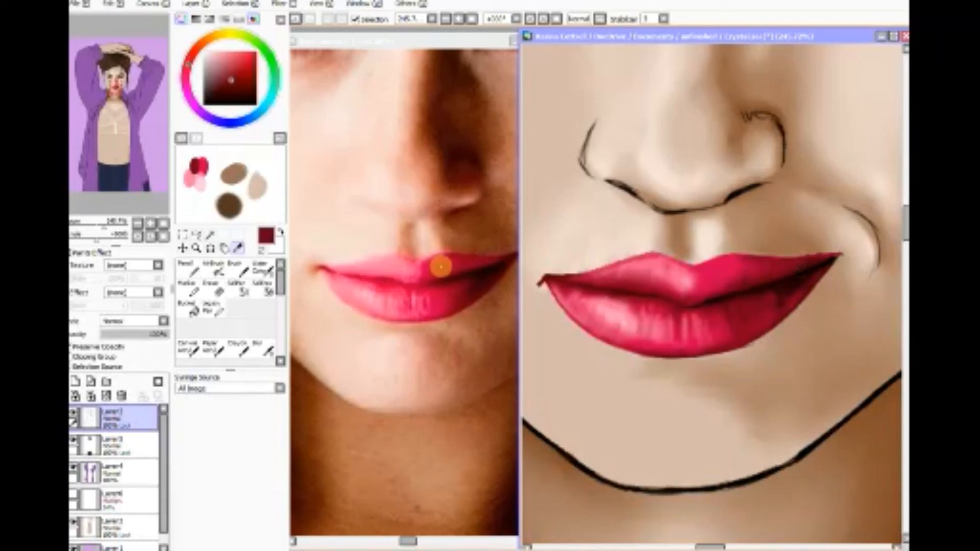
click(214, 267)
mouse_move(796, 258)
mouse_down()
mouse_move(844, 246)
mouse_move(821, 275)
mouse_move(842, 251)
mouse_move(789, 260)
mouse_move(830, 251)
mouse_up()
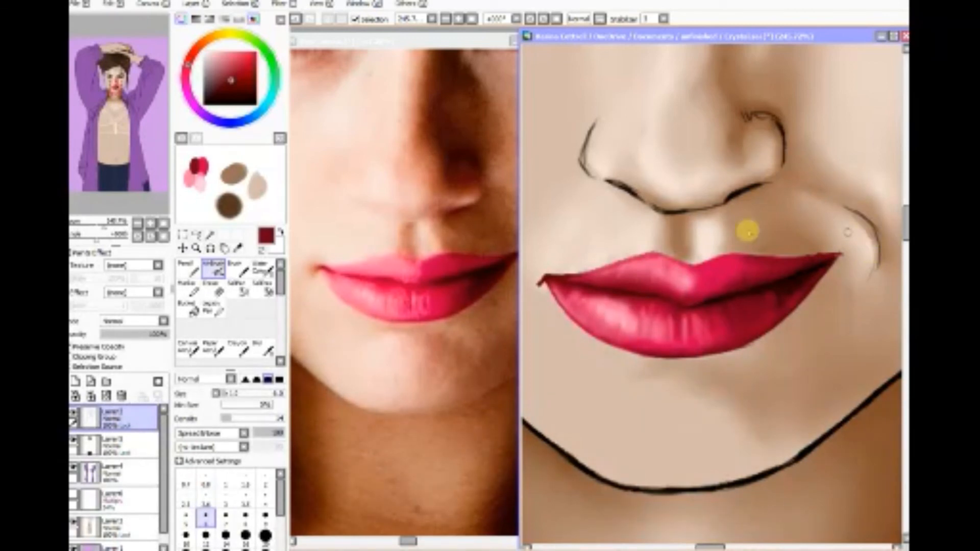
Step: Sample brown from the nose shading, choose a darker shade of it, and airbrush it over the black nose outline and the smile crease
click(237, 248)
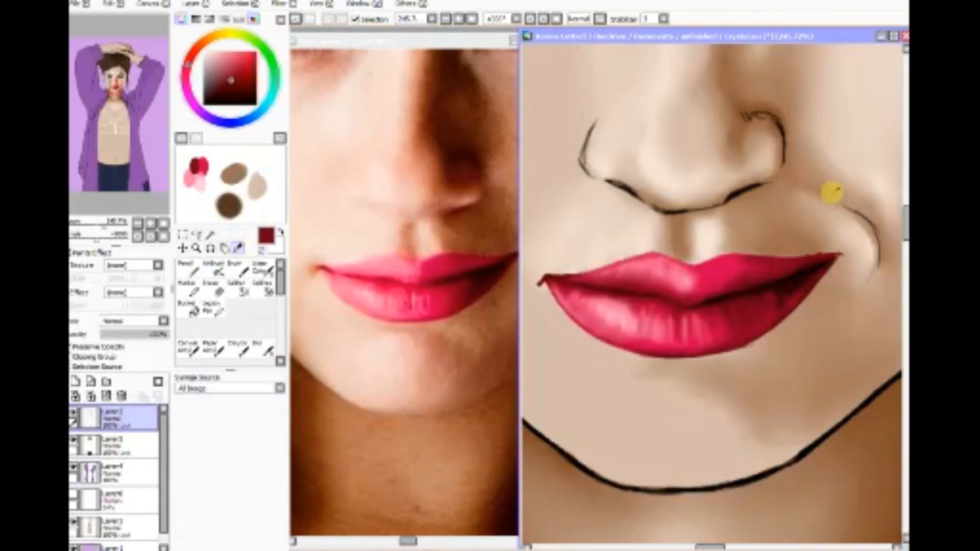
click(748, 117)
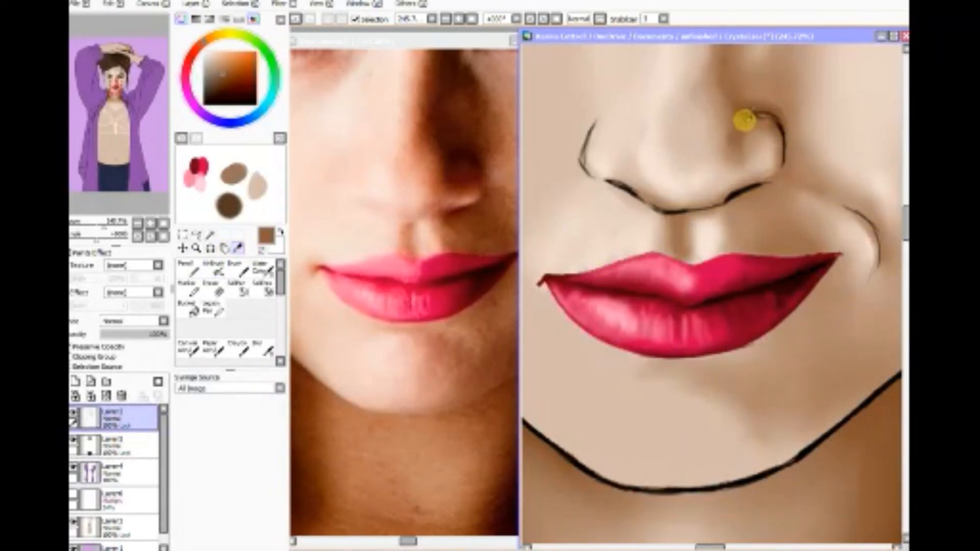
click(214, 268)
click(220, 87)
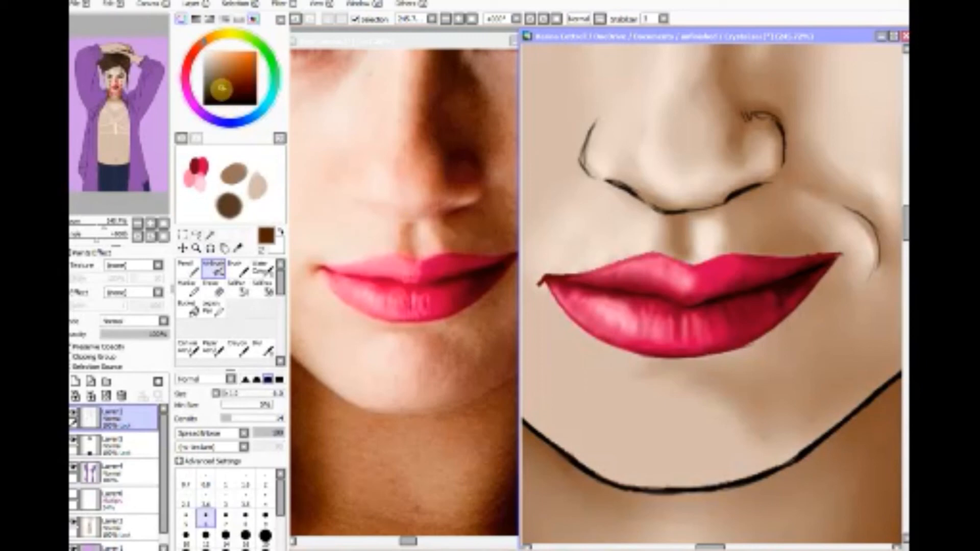
mouse_move(776, 105)
mouse_down()
mouse_move(744, 117)
mouse_move(779, 116)
mouse_move(750, 115)
mouse_move(781, 124)
mouse_move(776, 163)
mouse_up()
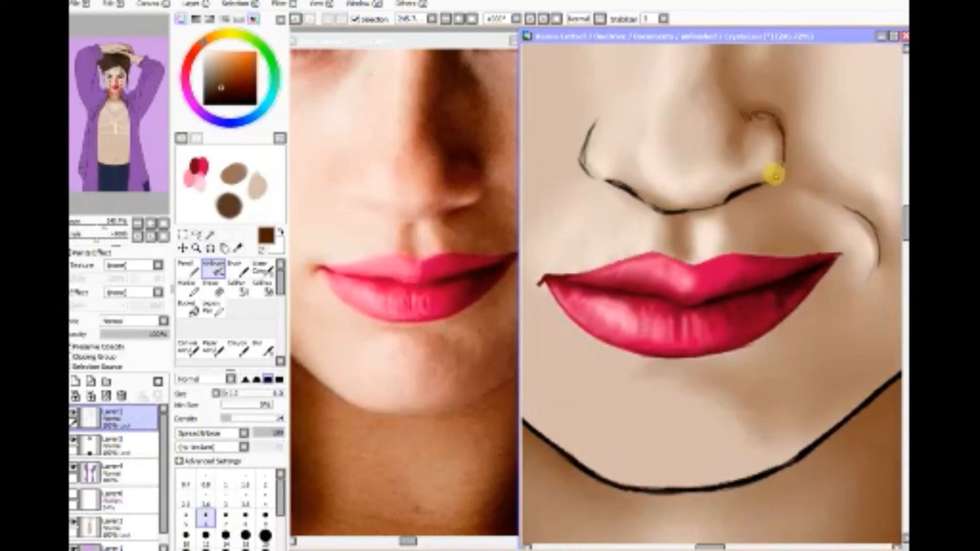
mouse_move(729, 197)
mouse_down()
mouse_move(757, 187)
mouse_move(706, 210)
mouse_move(720, 204)
mouse_move(658, 208)
mouse_move(682, 214)
mouse_up()
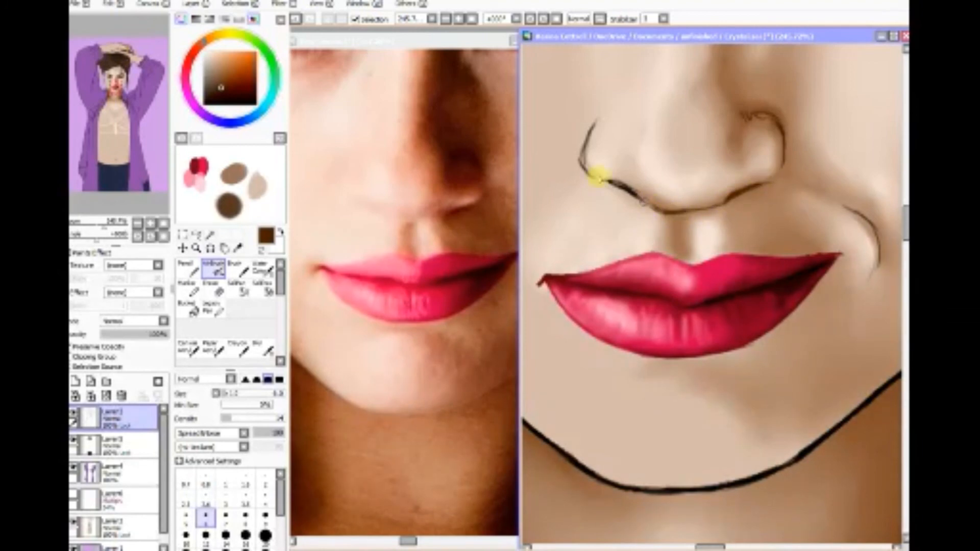
drag(597, 176, 631, 192)
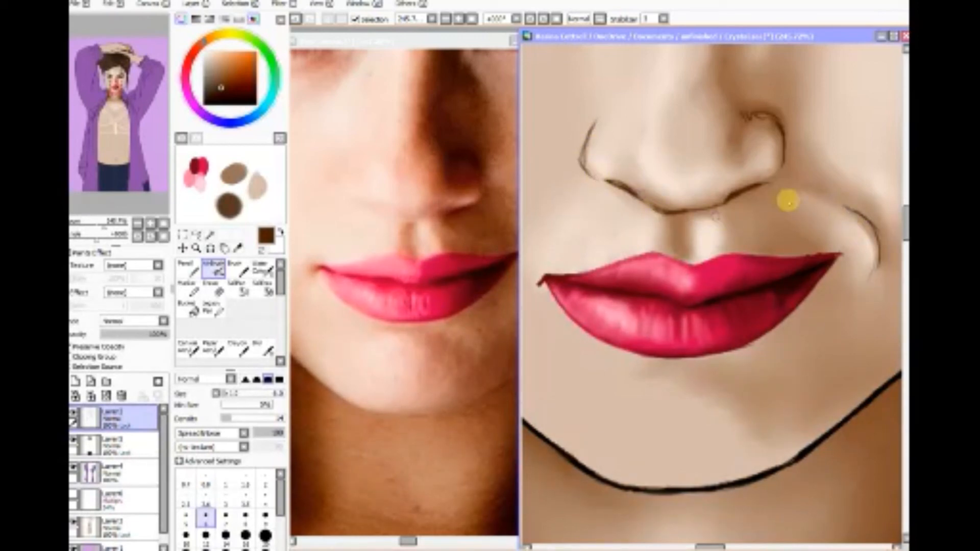
mouse_move(848, 208)
mouse_down()
mouse_move(885, 241)
mouse_move(857, 207)
mouse_move(877, 253)
mouse_move(867, 281)
mouse_up()
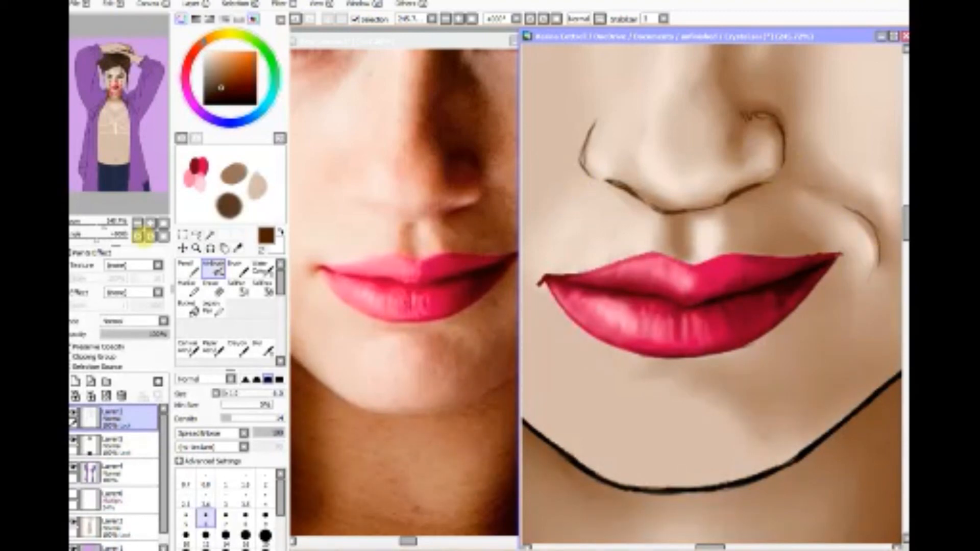
click(137, 223)
click(138, 223)
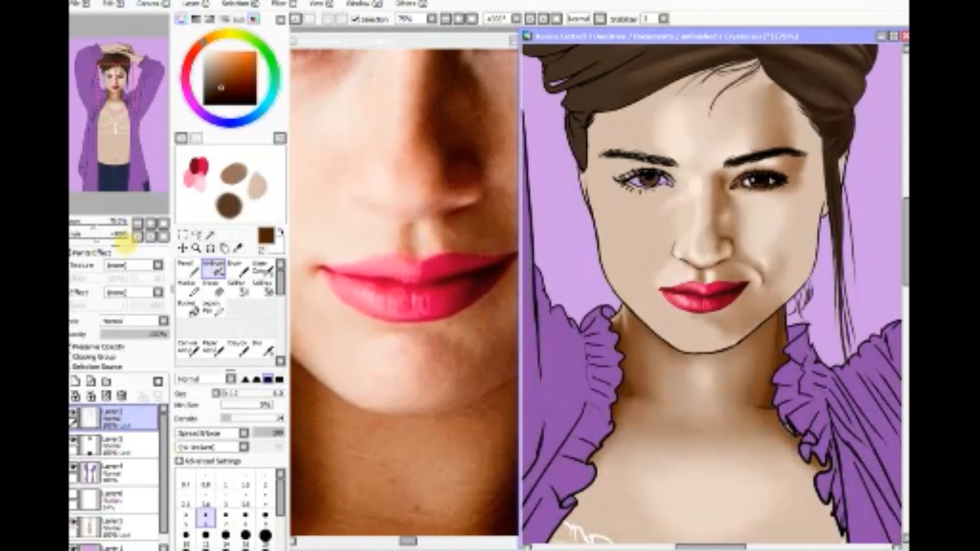